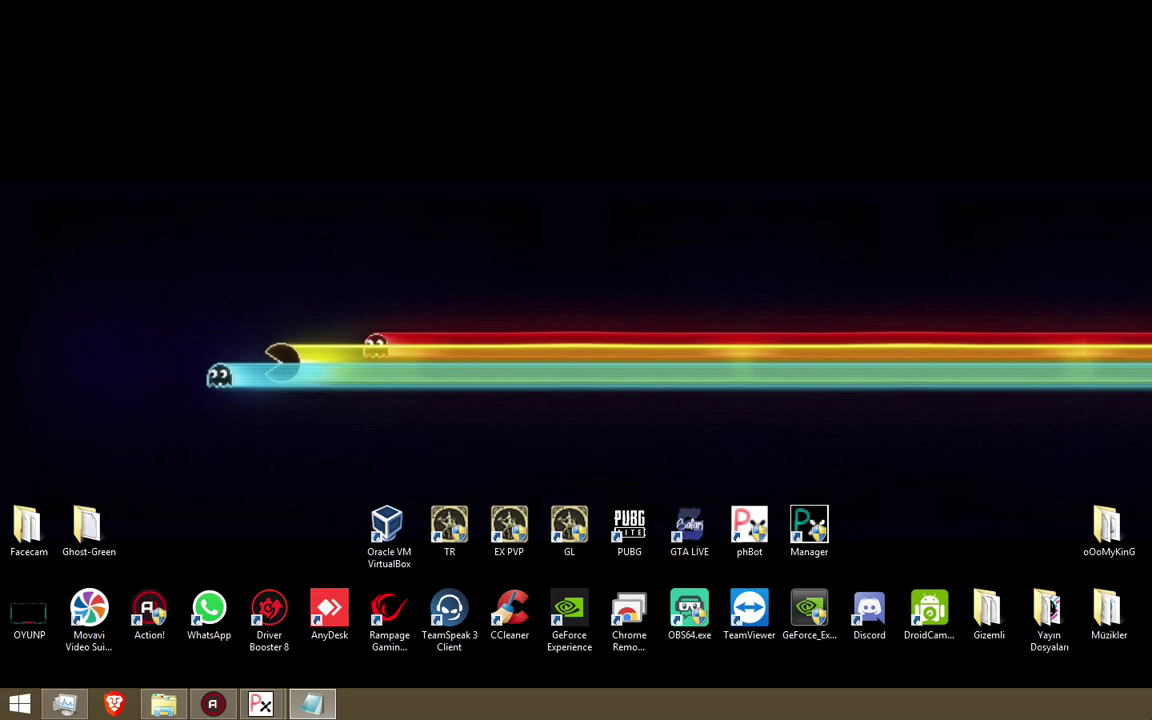
right_click(497, 238)
left_click(548, 285)
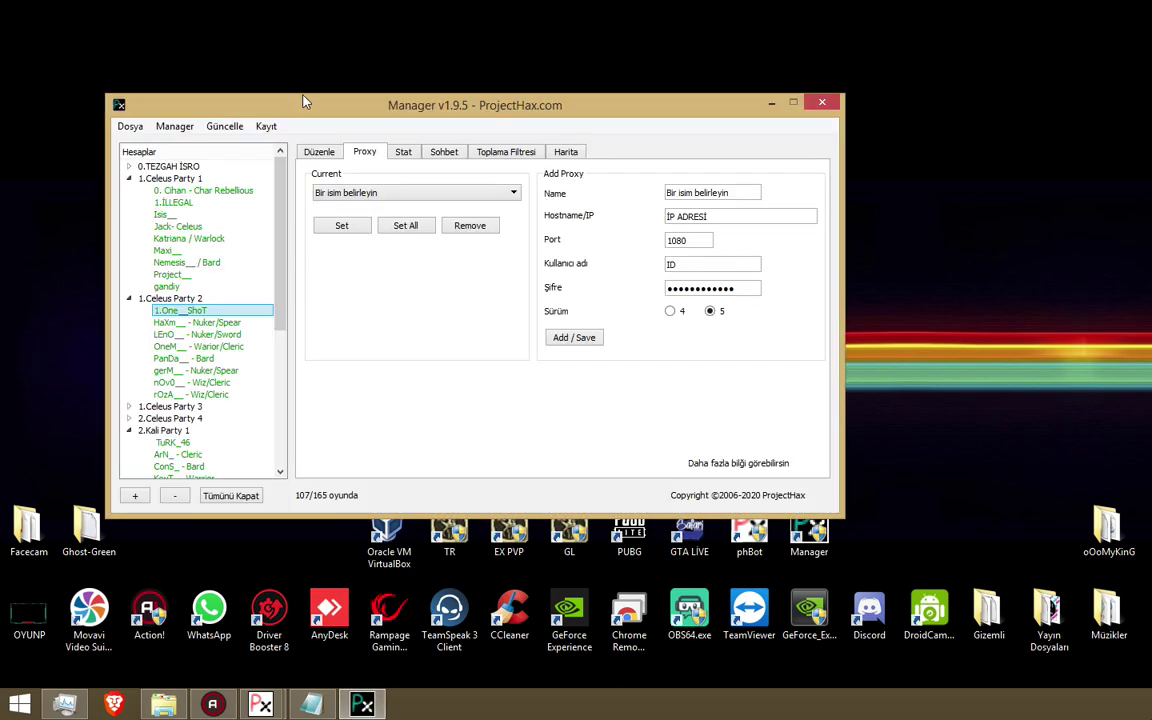
left_click_drag(311, 109, 399, 144)
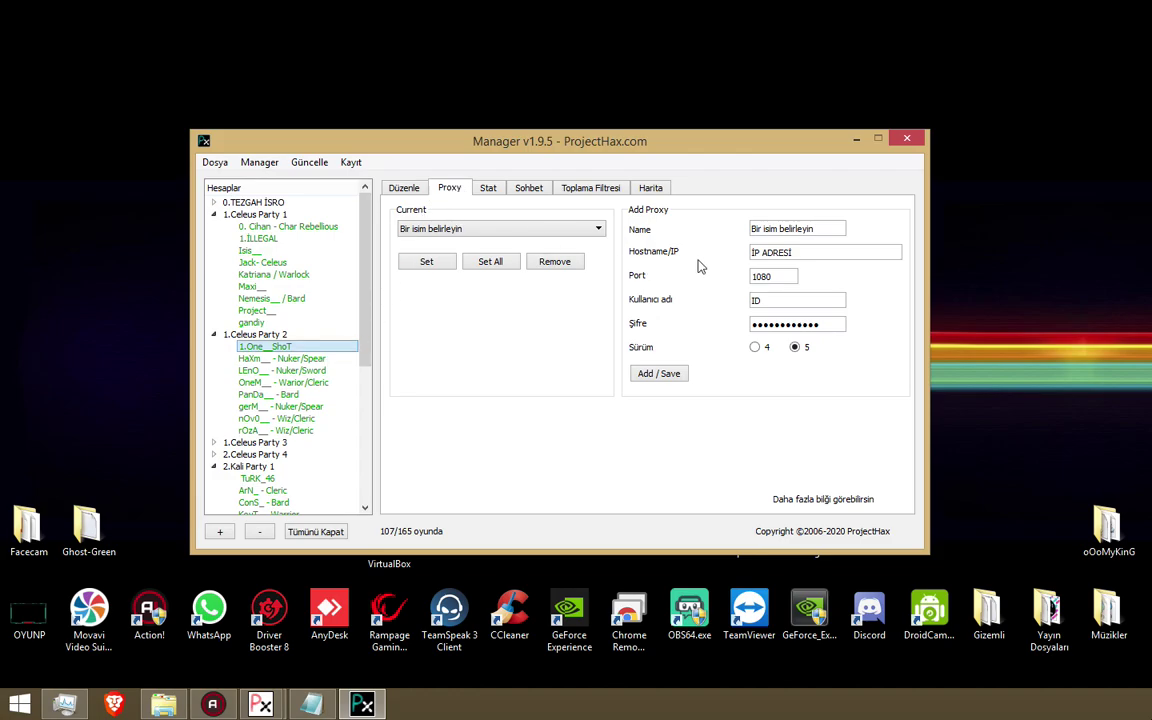
Name the new proxy entry "proxy1" in the Add Proxy form.
left_click(779, 225)
key("Tab")
key("Tab")
key("Tab")
key("Tab")
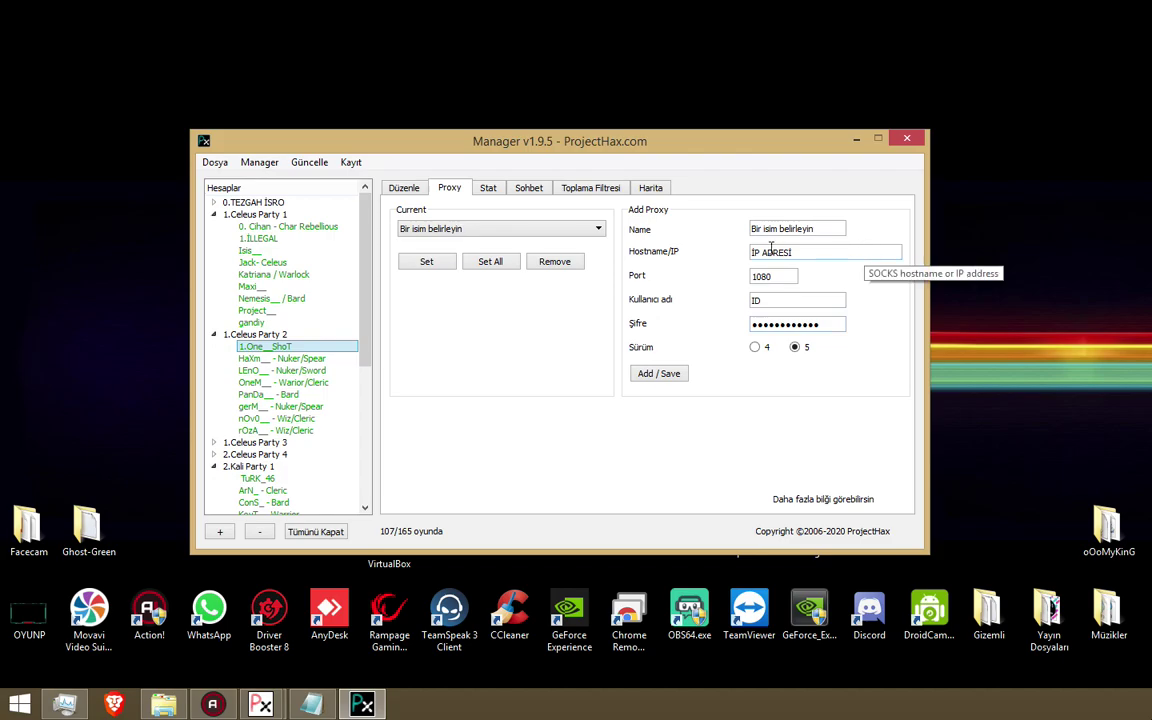
left_click(820, 227)
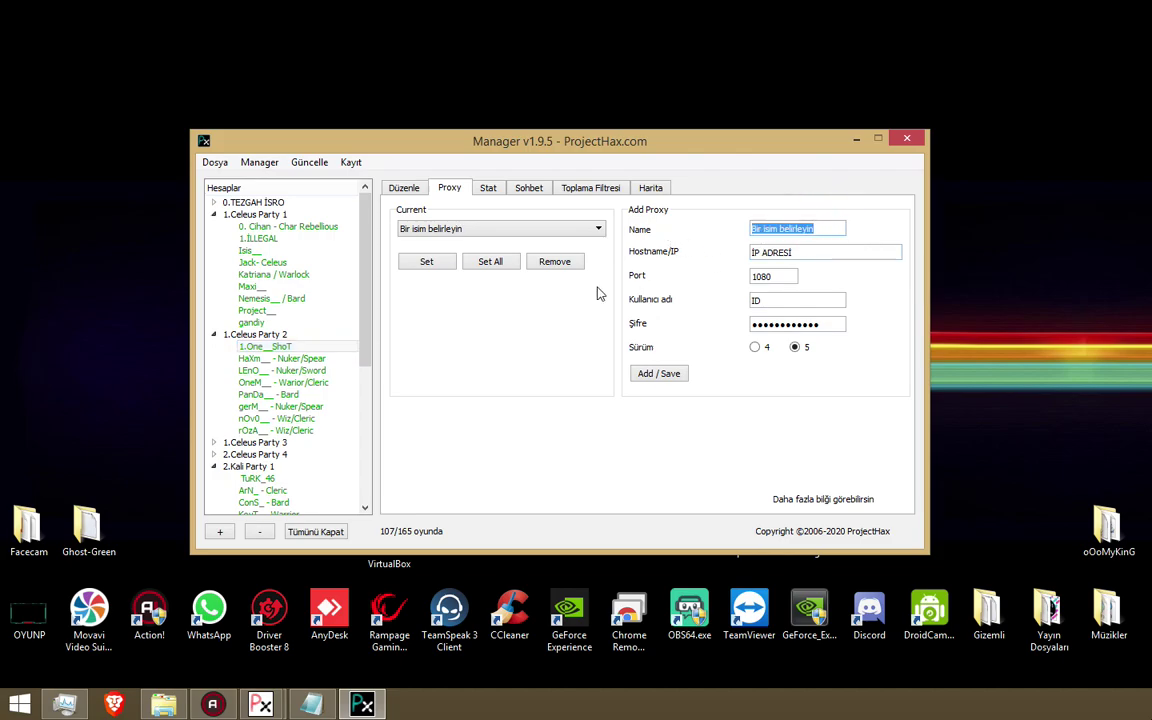
type("pr")
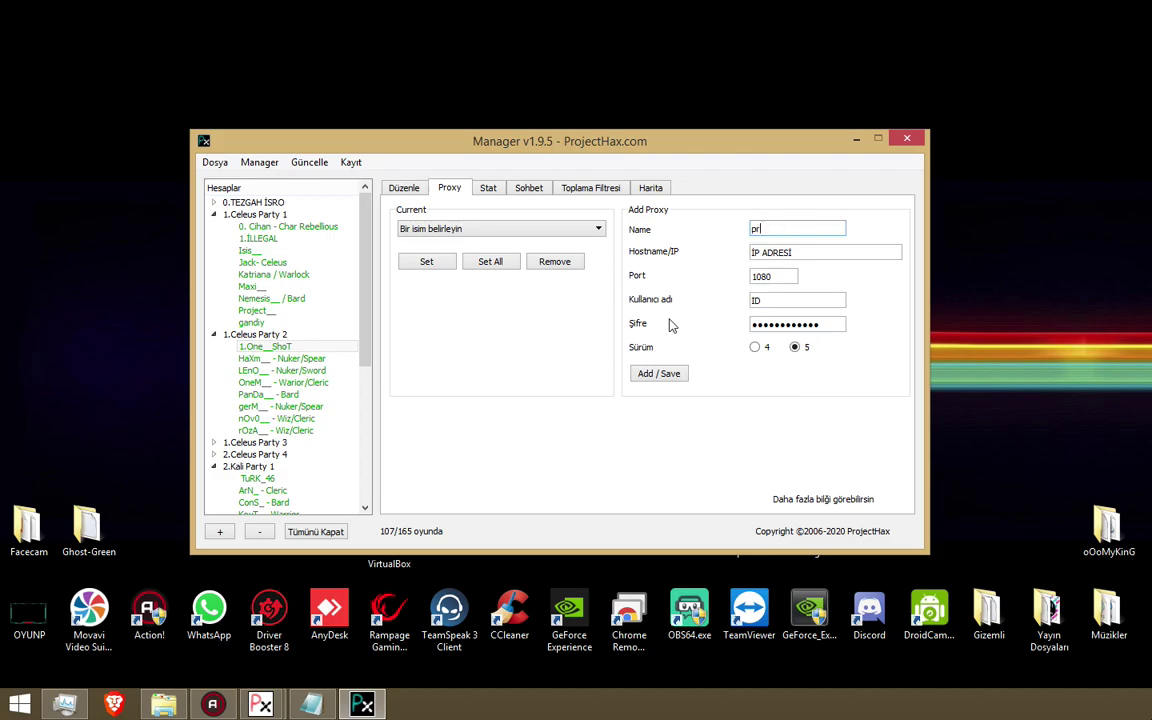
type("oxy1")
Go through the Add Proxy form's name, hostname/IP, port, user name and password fields.
double_click(811, 226)
left_click_drag(832, 247, 643, 263)
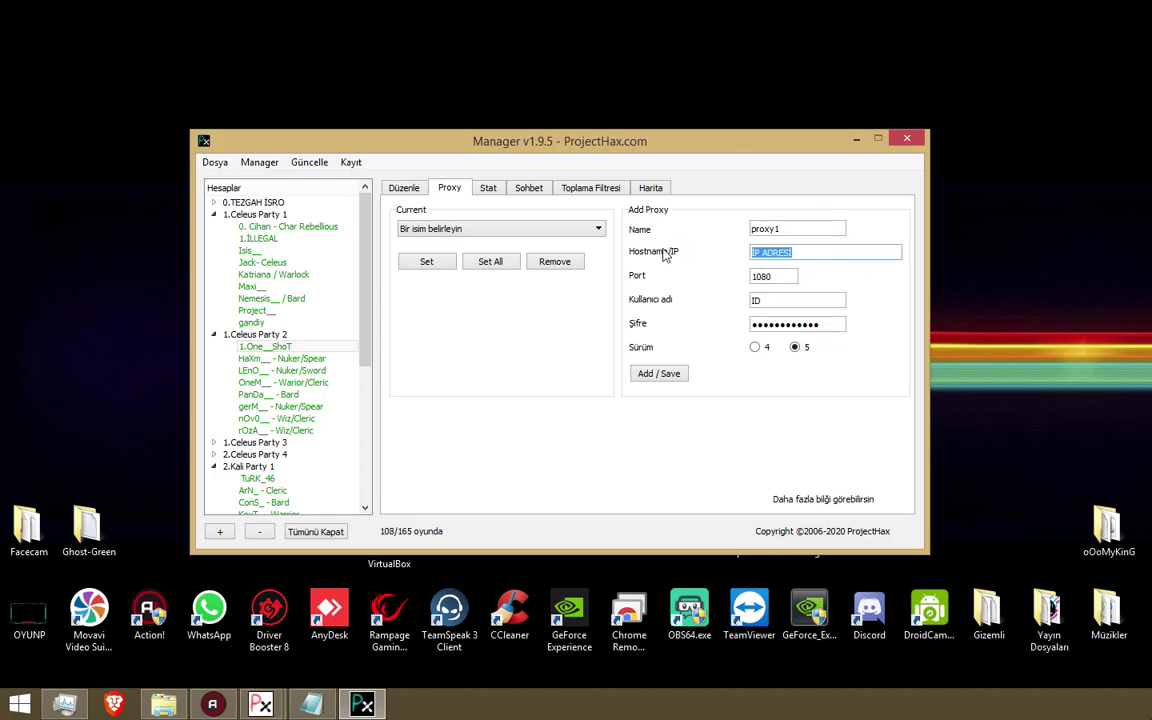
left_click_drag(707, 143, 680, 137)
left_click(812, 249)
left_click_drag(813, 249, 718, 254)
left_click(818, 249)
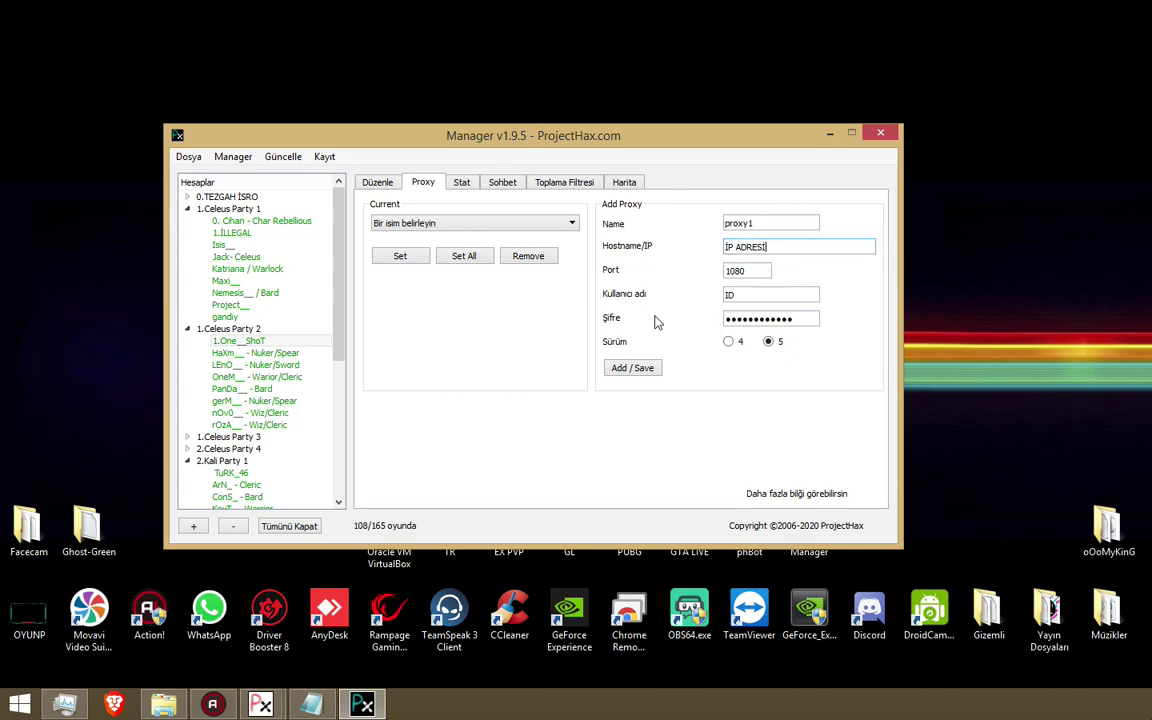
double_click(744, 268)
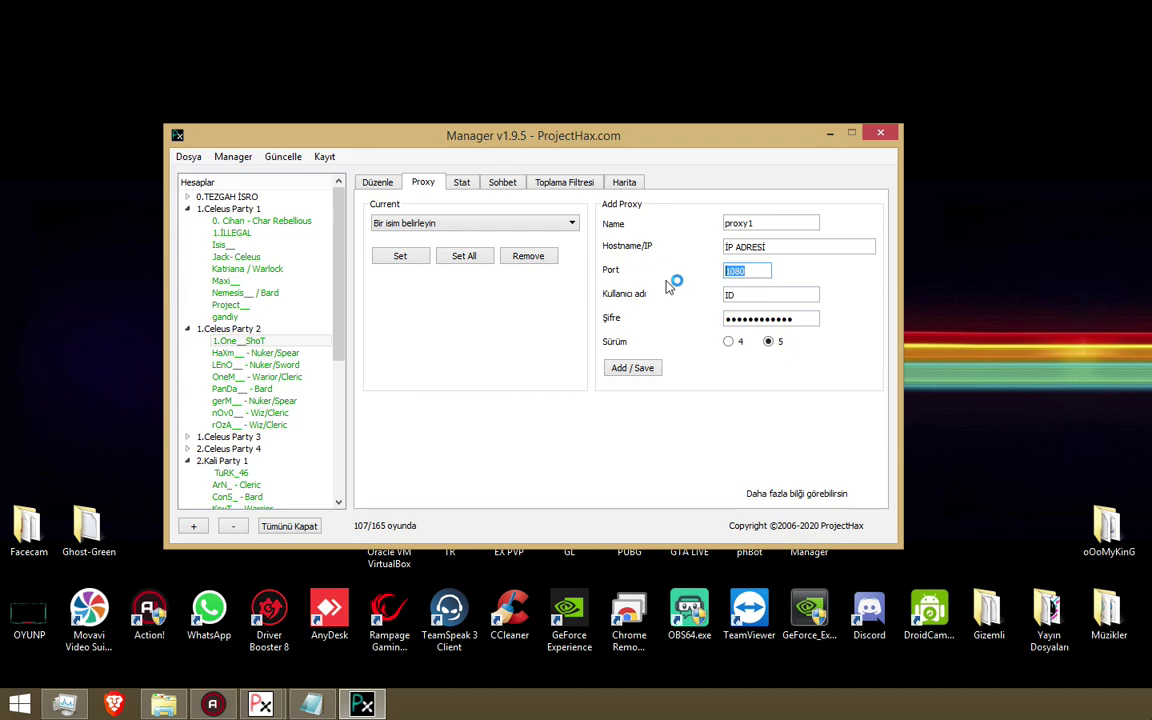
key("Tab")
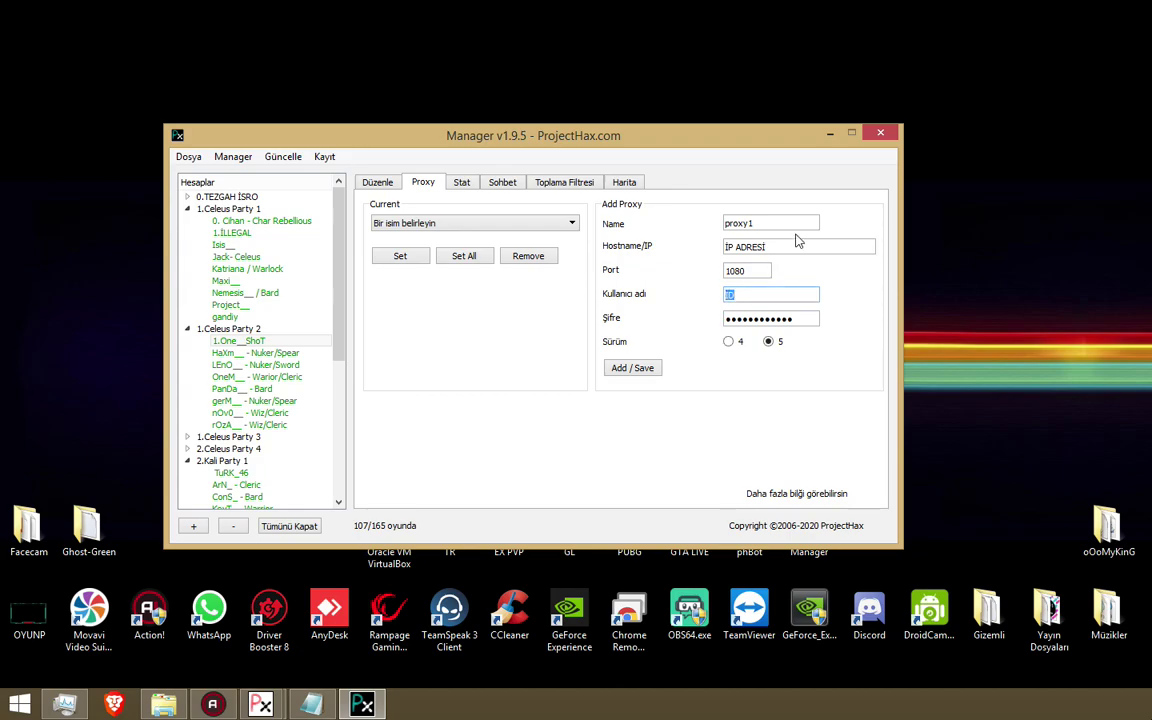
left_click_drag(797, 246, 660, 247)
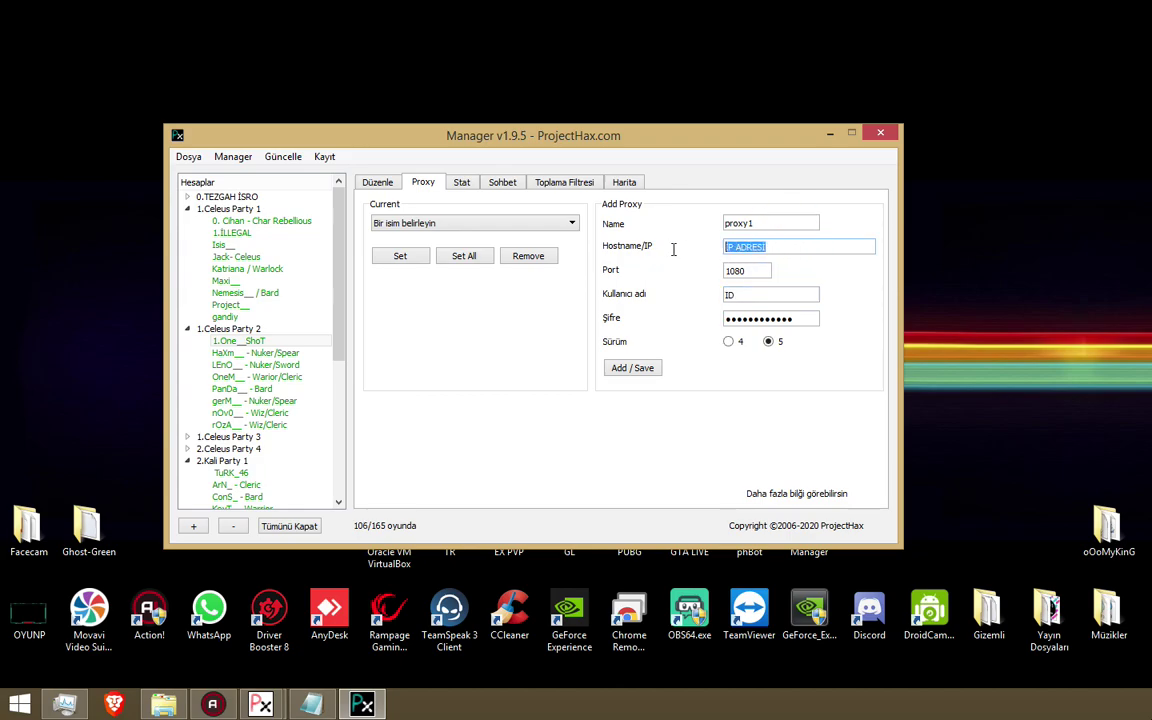
double_click(757, 293)
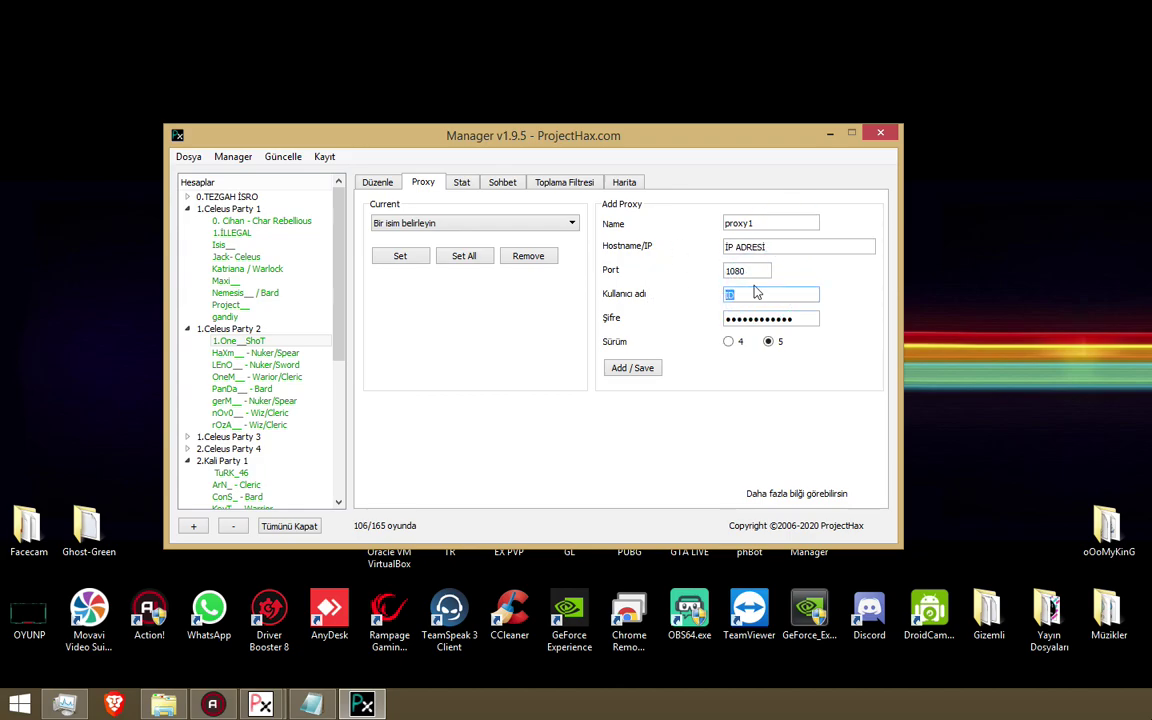
left_click_drag(805, 319, 637, 321)
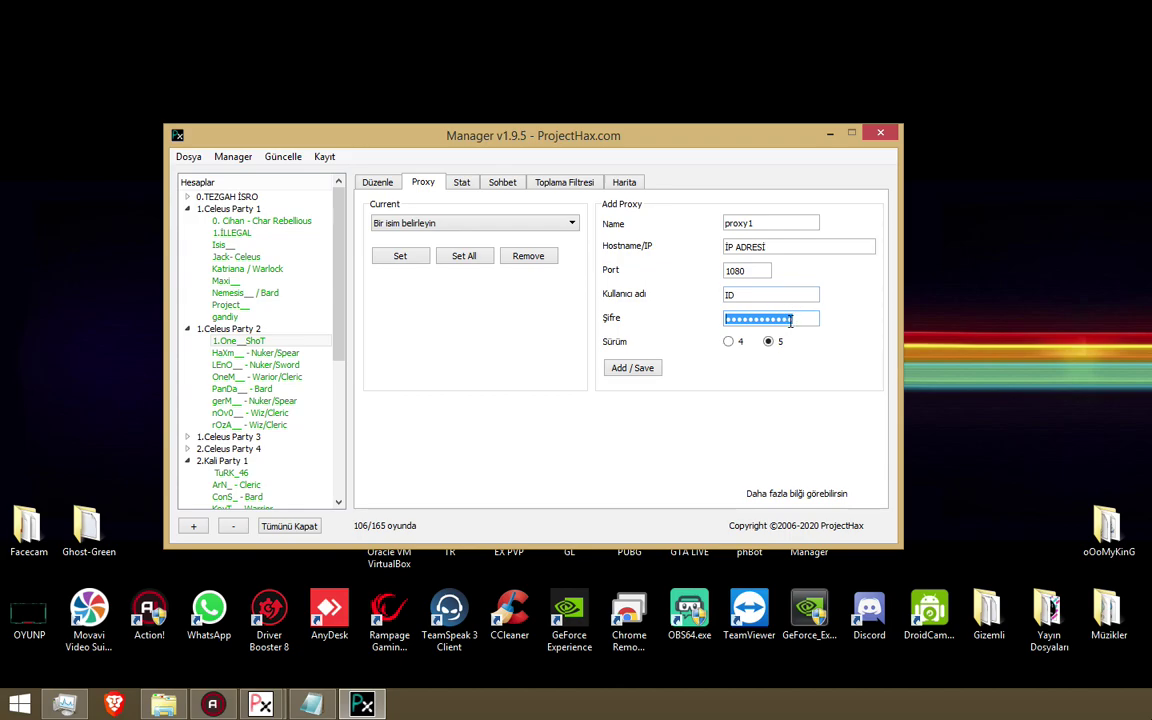
left_click_drag(792, 319, 760, 318)
right_click(955, 194)
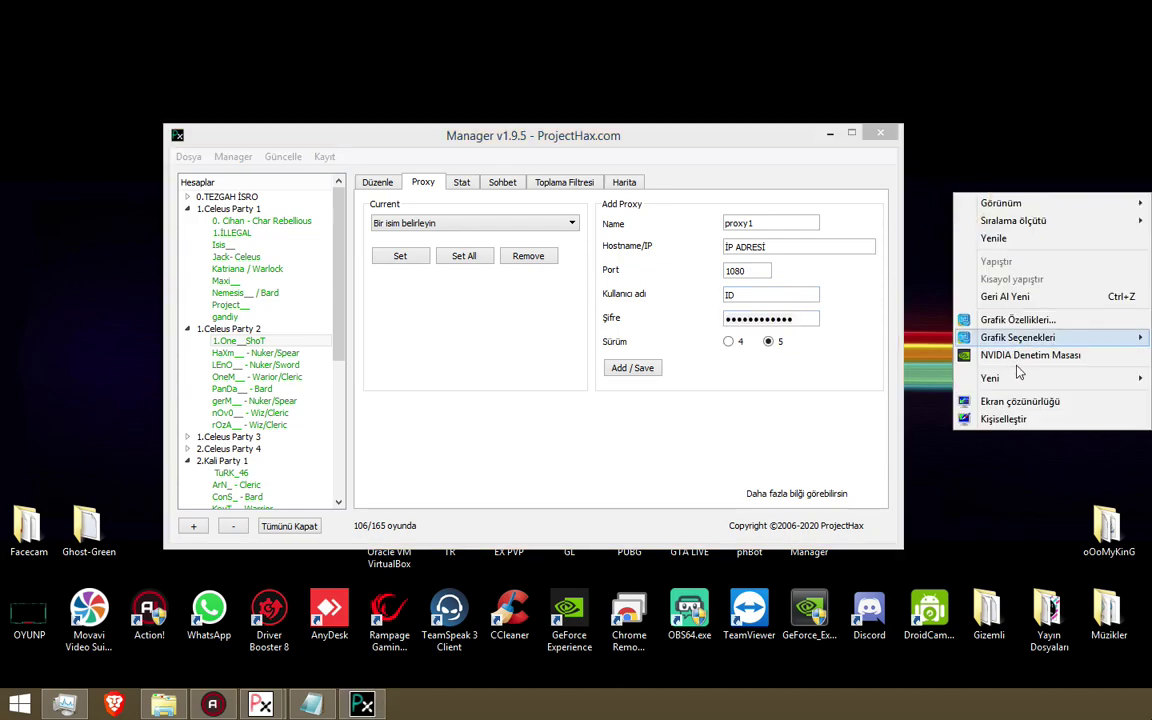
mouse_move(1015, 378)
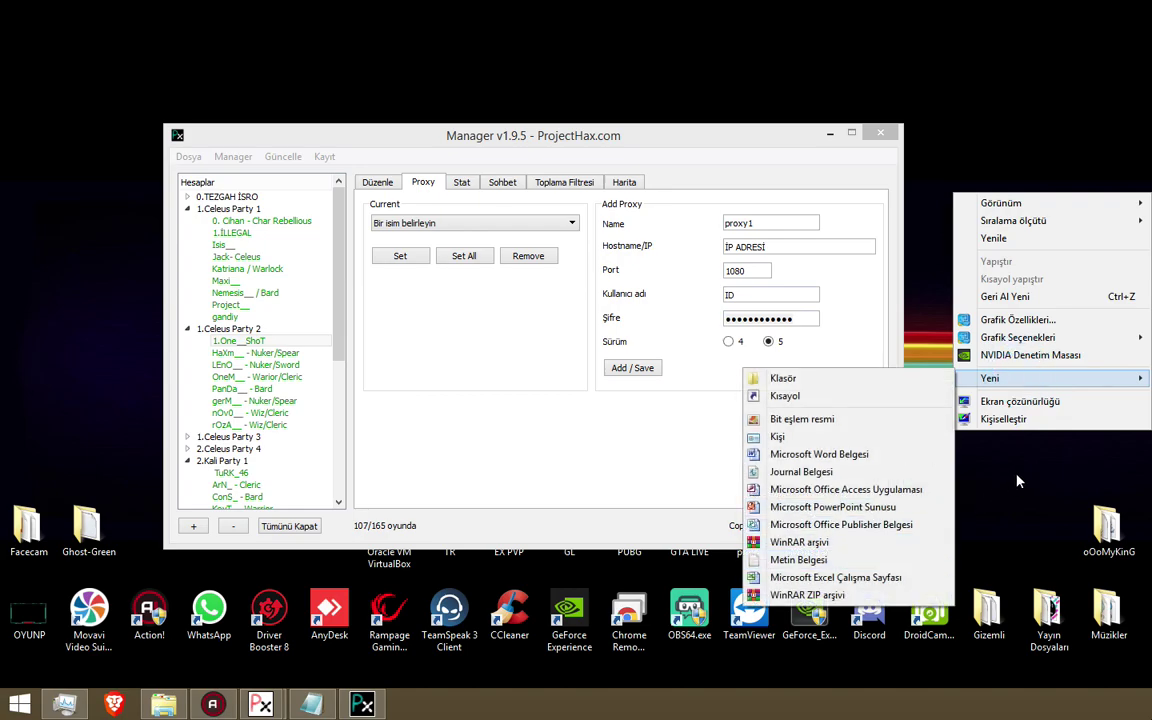
key("Escape")
key("Escape")
left_click_drag(968, 222, 1025, 290)
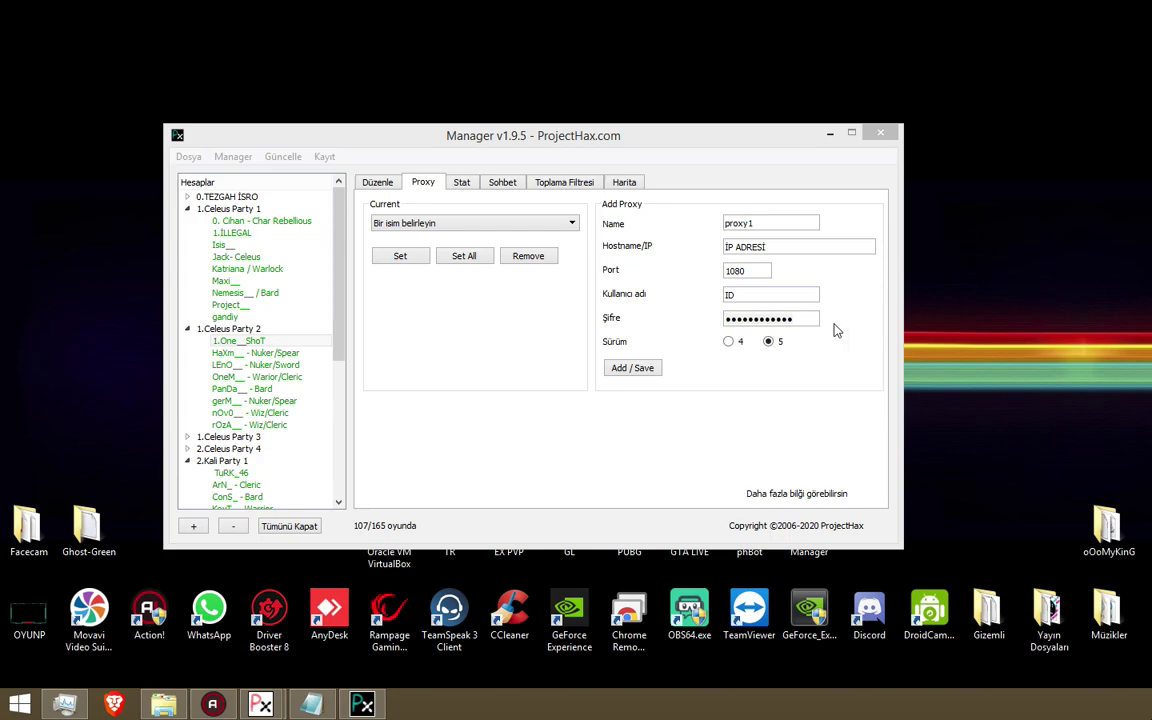
Choose "Bir isim belirleyin" from the saved proxies and set it for the first account of 1.Celeus Party 2.
left_click(805, 318)
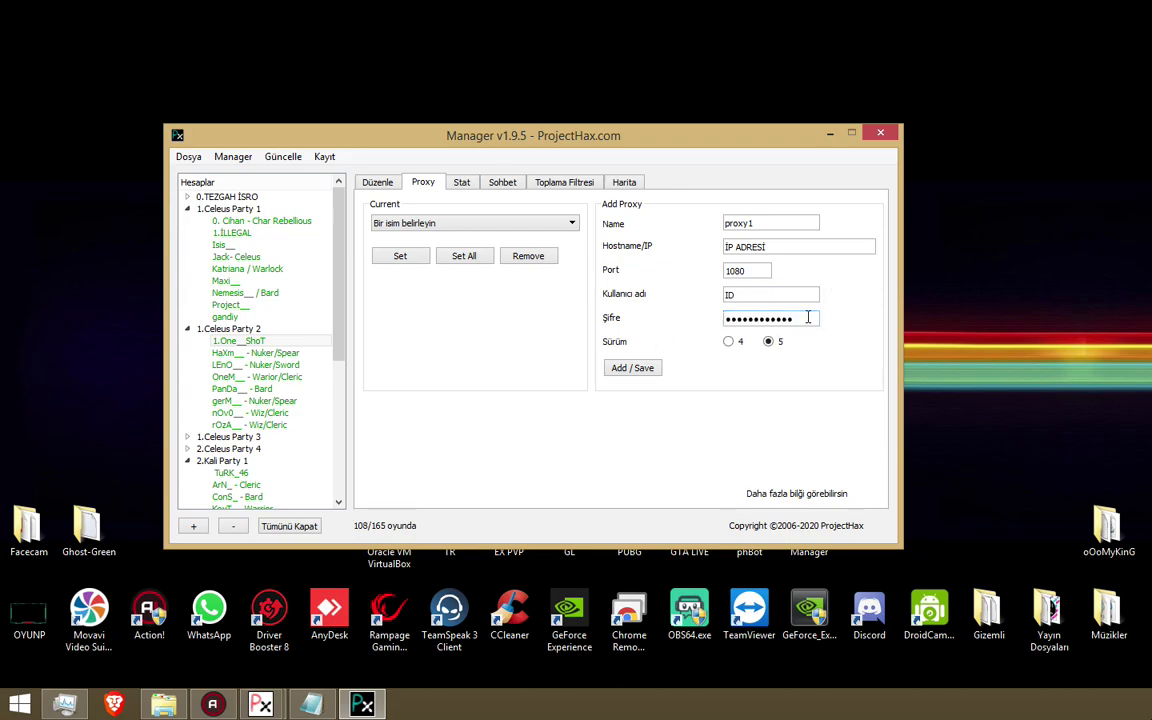
left_click_drag(654, 338, 555, 357)
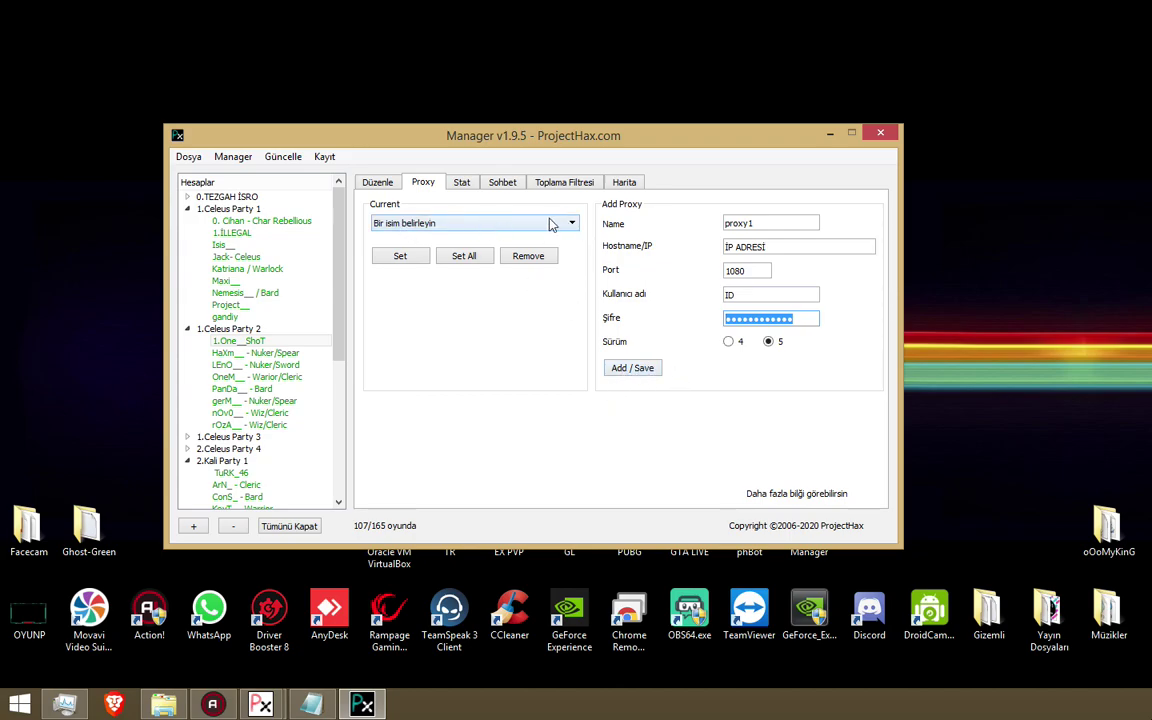
left_click(463, 225)
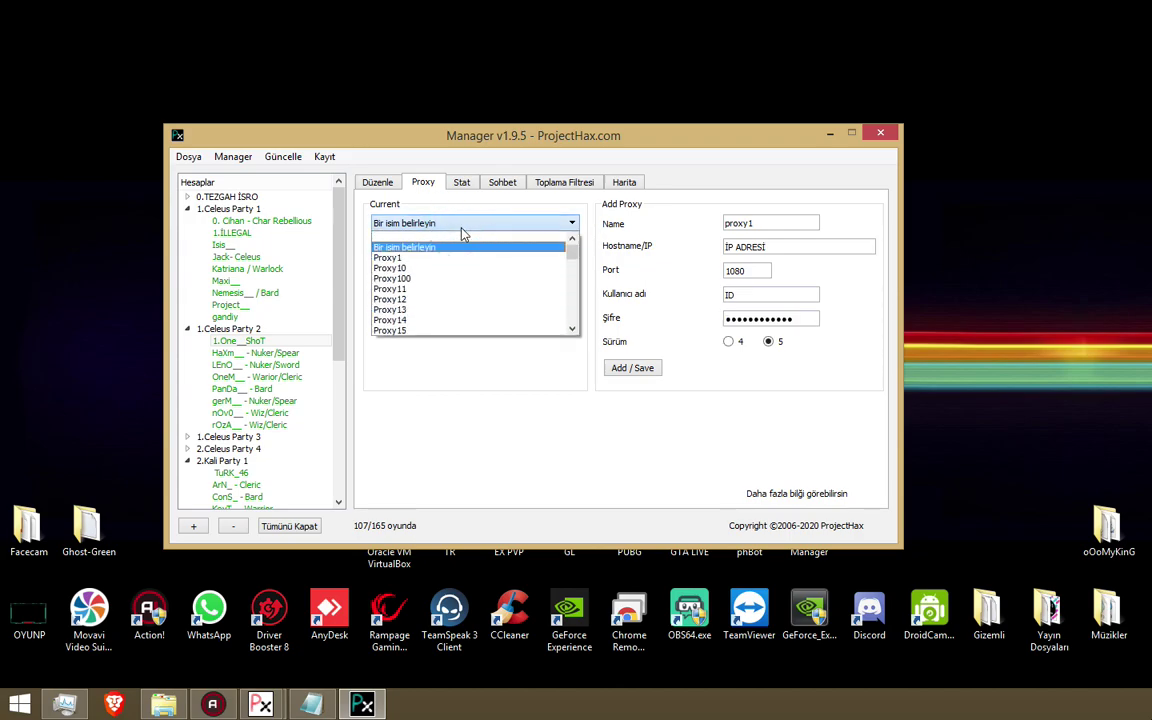
left_click(463, 223)
left_click(495, 222)
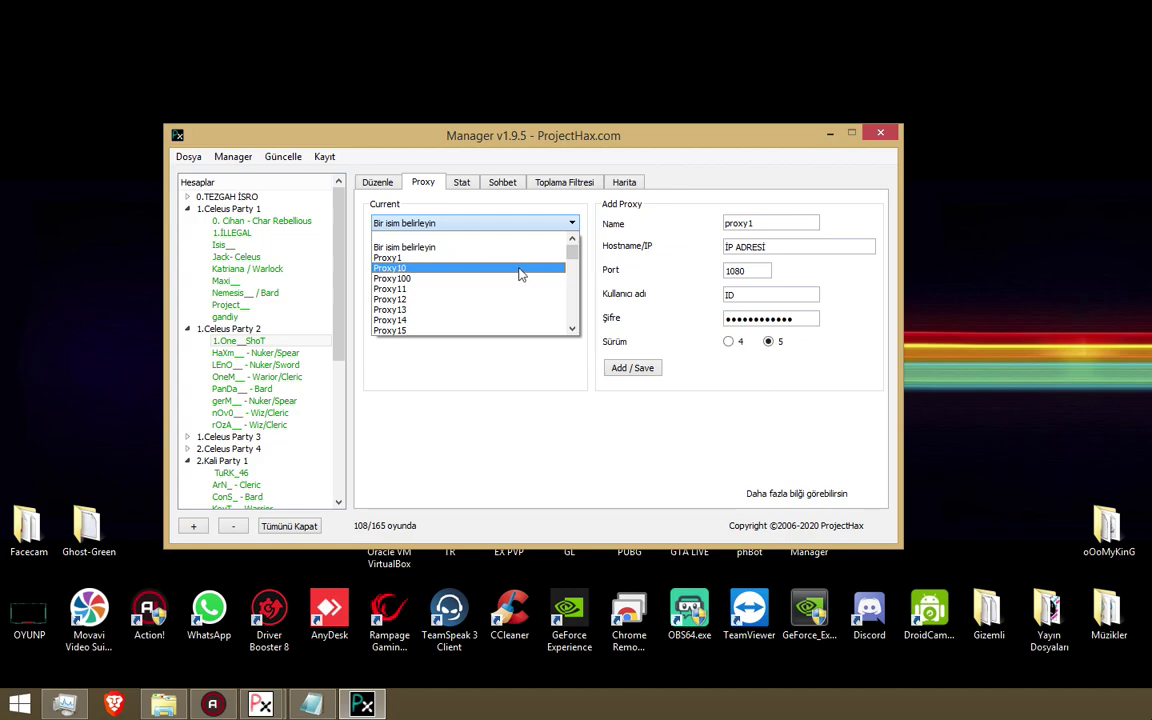
left_click(500, 248)
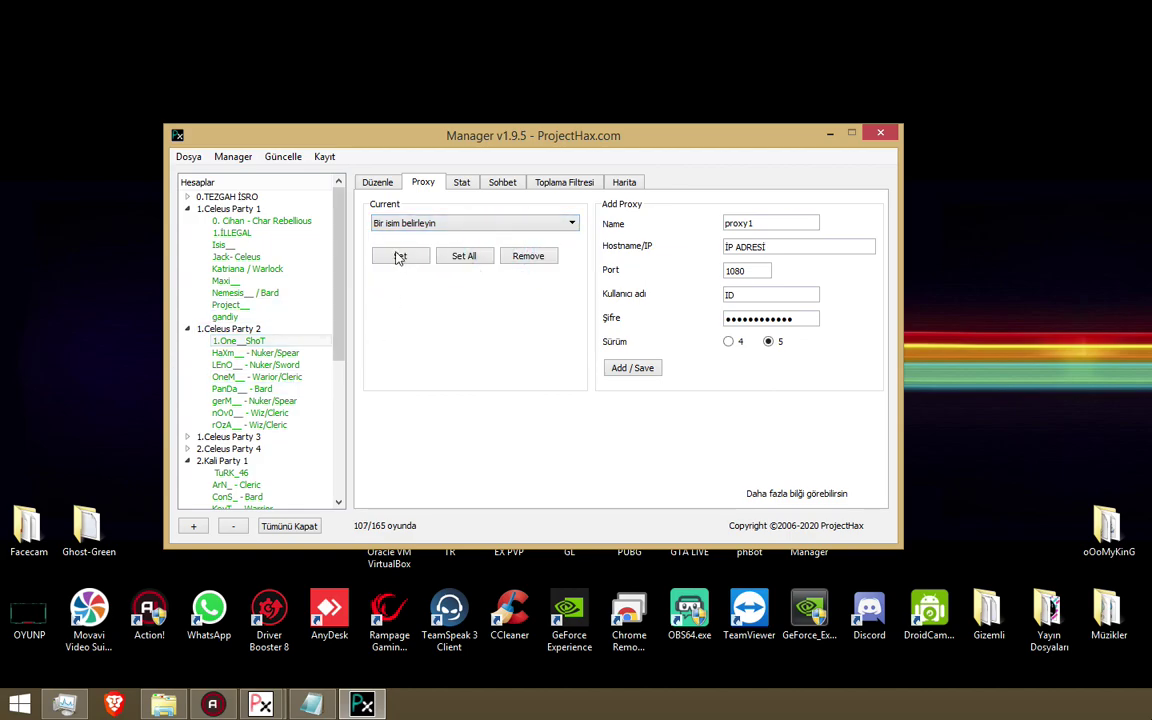
left_click(262, 341)
left_click(400, 258)
Switch to that account's phBot window and examine its SOCKS IP/port, user name and password fields.
left_click(261, 705)
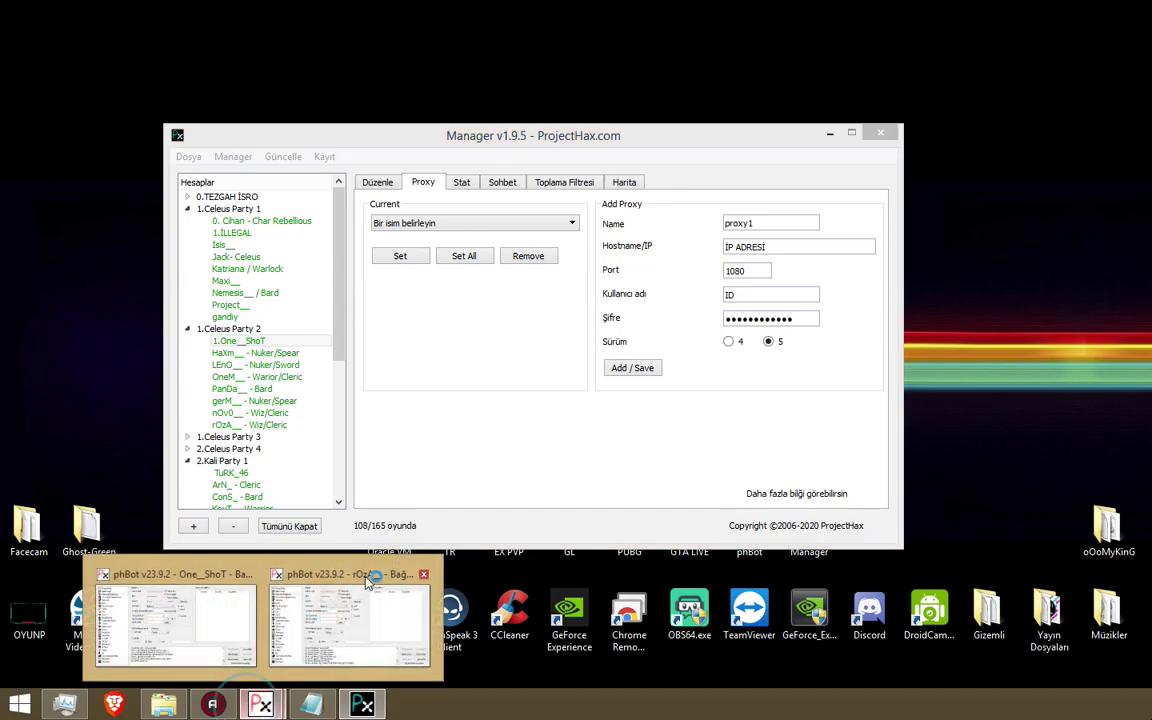
left_click(243, 627)
left_click_drag(396, 122, 428, 135)
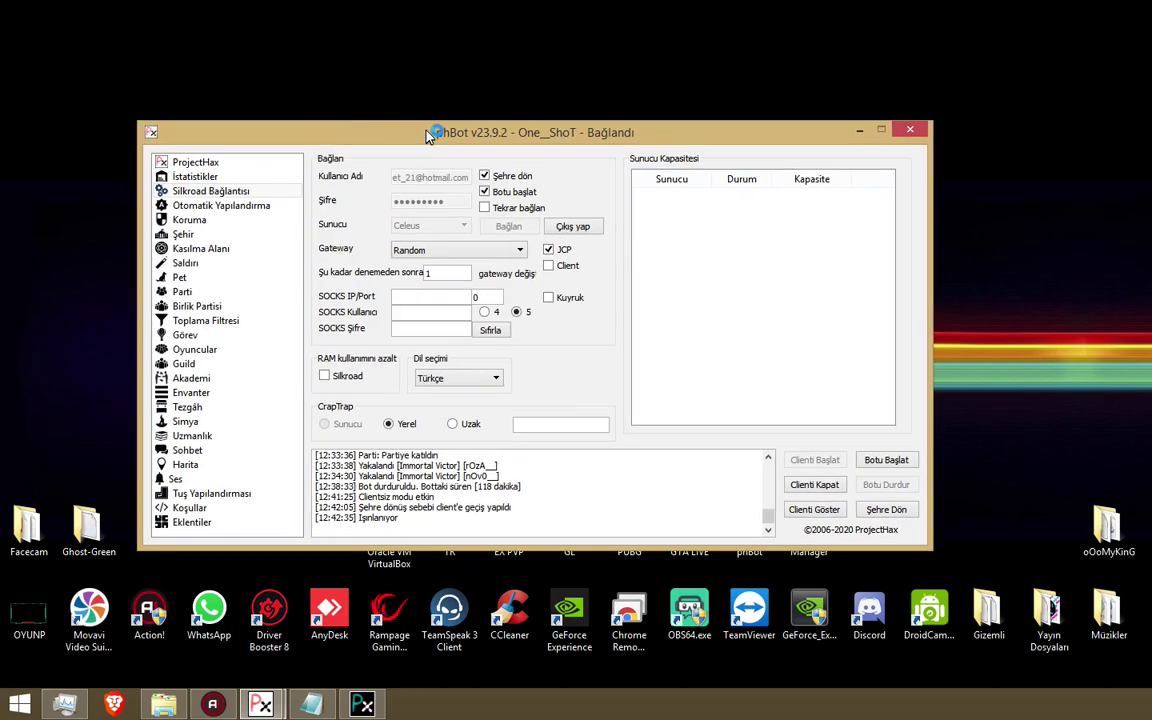
left_click(443, 297)
double_click(497, 296)
left_click(414, 310)
left_click(411, 329)
left_click_drag(459, 134, 502, 156)
mouse_move(270, 705)
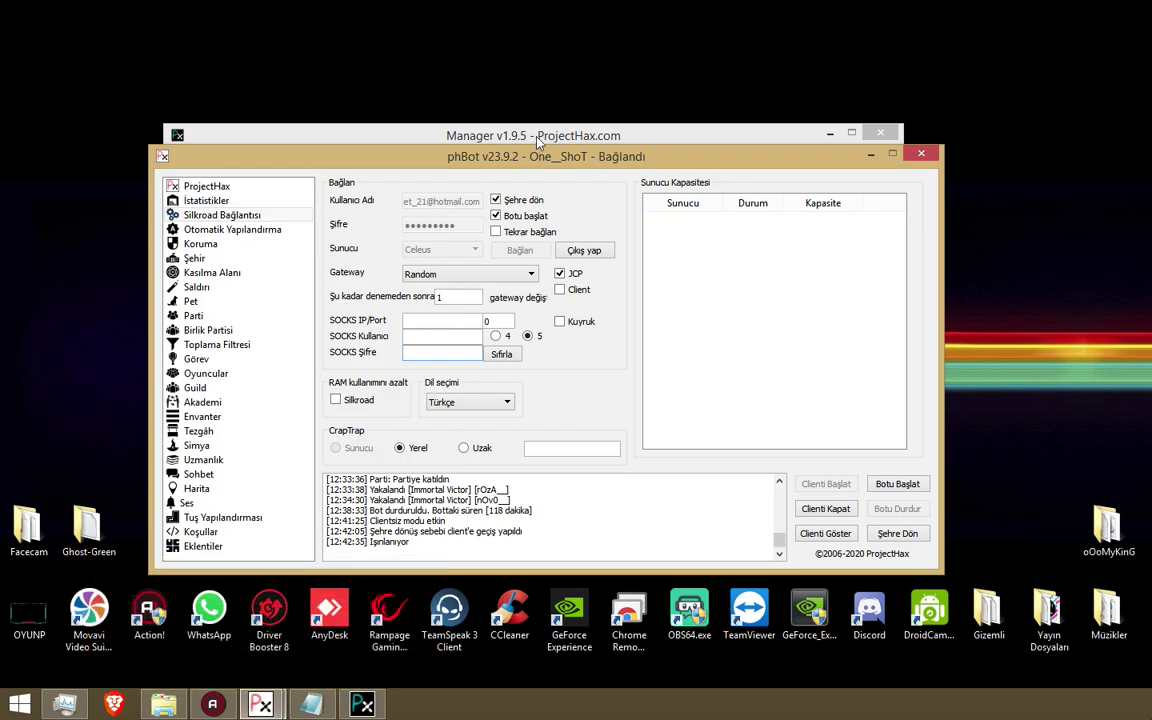
View the account statuses of 1.Celeus Party 2 in Manager and return to the account's phBot window.
left_click(362, 703)
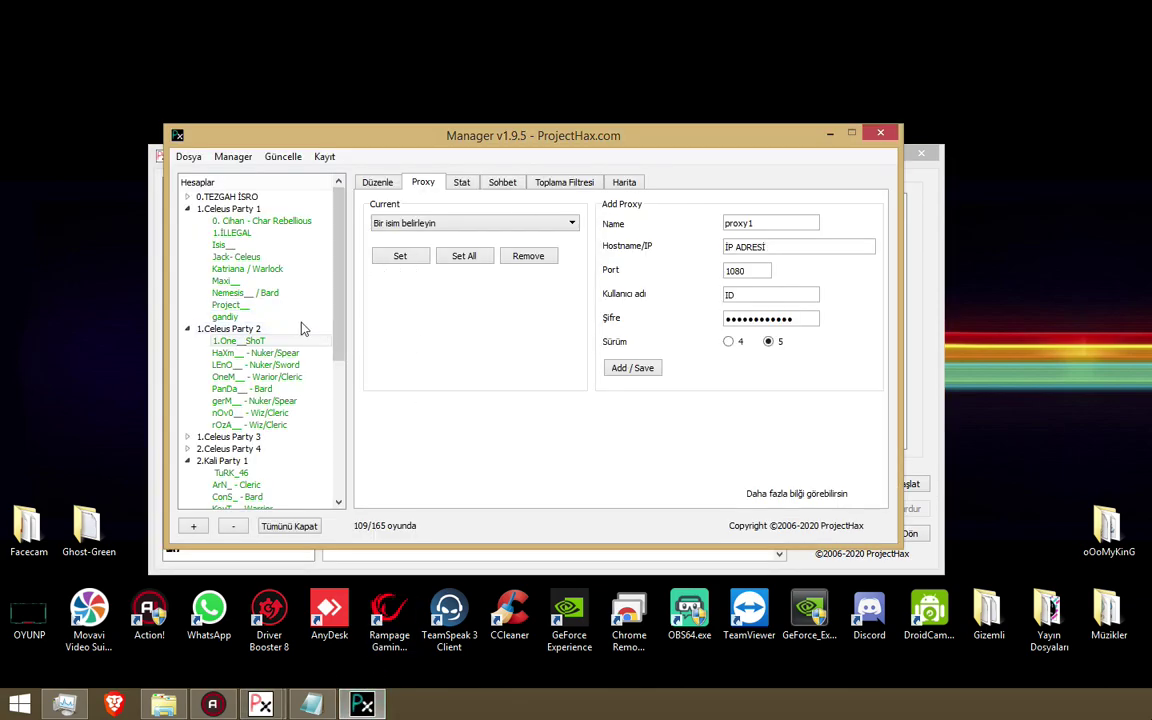
left_click(278, 331)
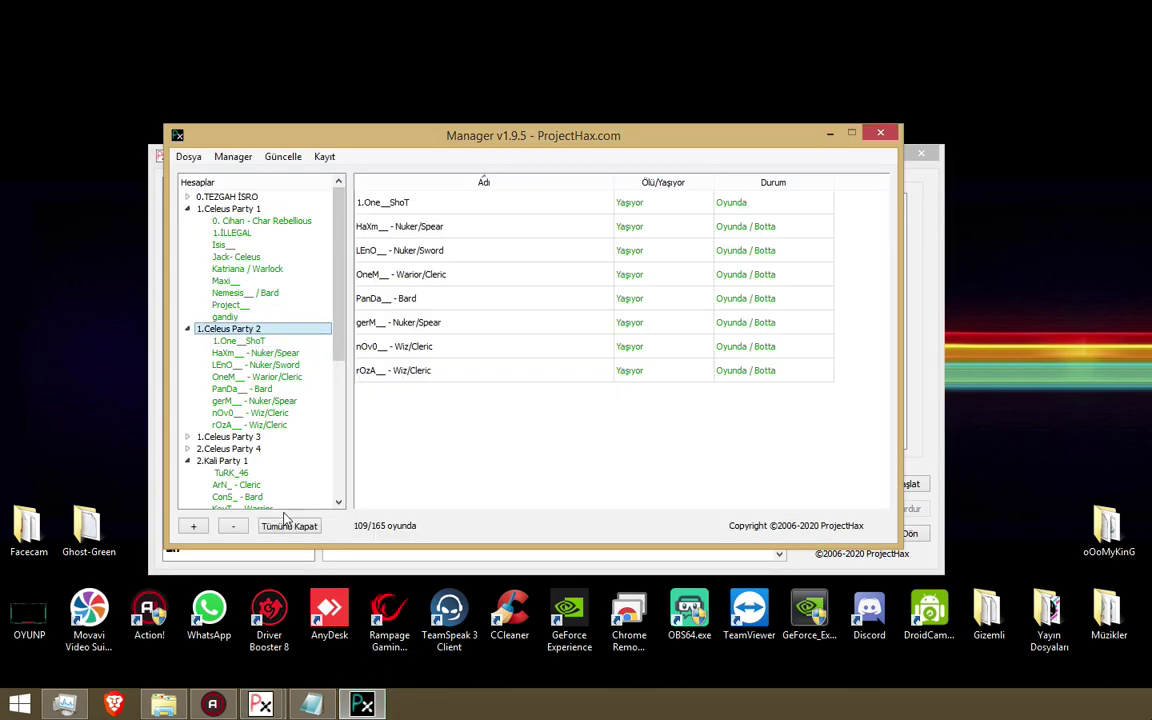
left_click(260, 705)
left_click(200, 640)
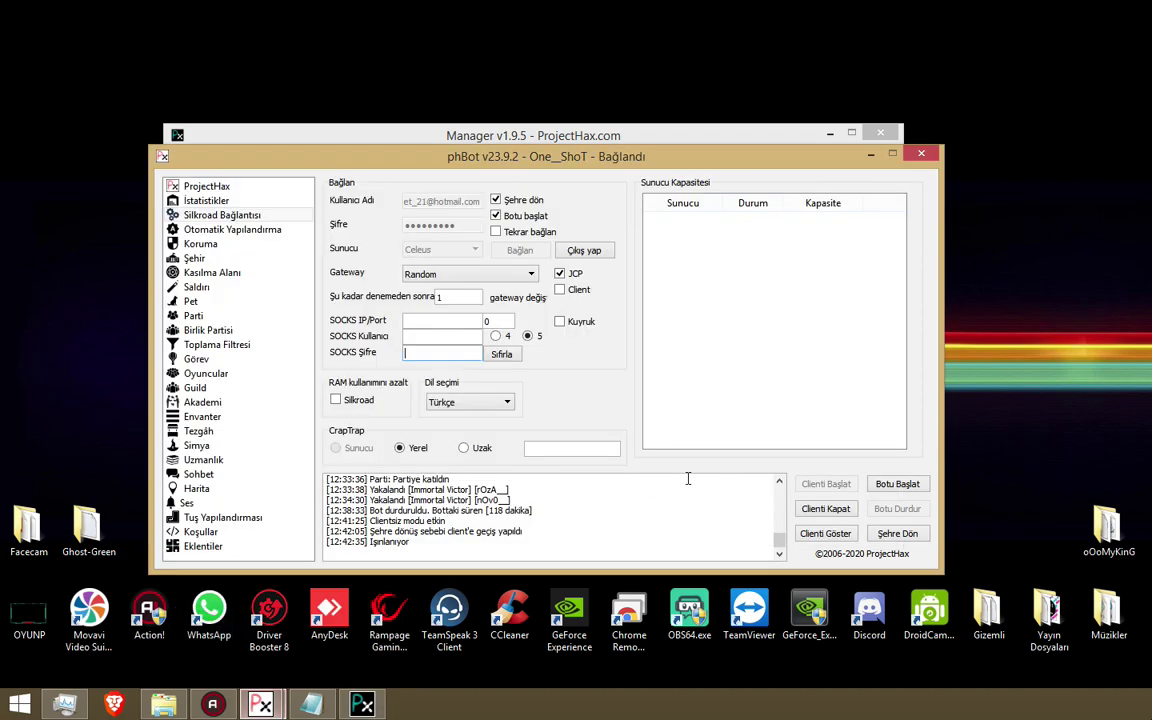
Show the character's game client and move the floating skill bar away from the party portraits, just above the main menu area.
left_click(825, 533)
left_click_drag(517, 241, 553, 398)
left_click(489, 367)
left_click(488, 325)
left_click(535, 379)
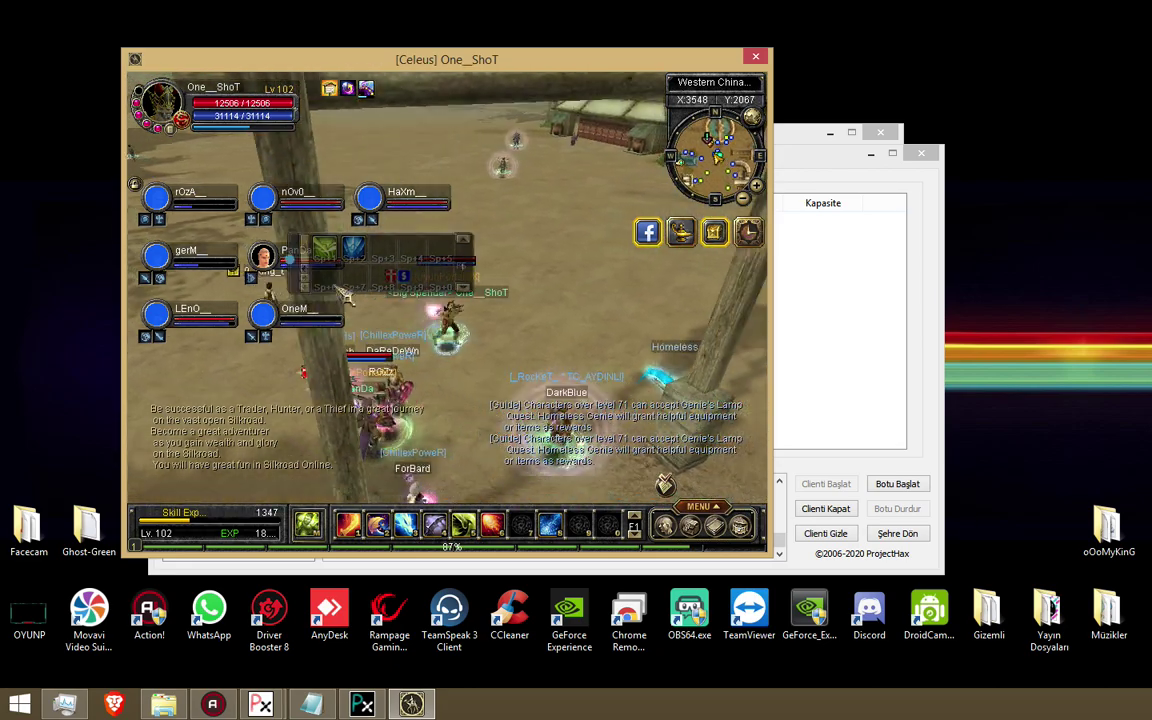
left_click_drag(303, 262, 565, 412)
Walk the character across the town while rotating the camera around it.
left_click_drag(600, 380, 585, 315)
left_click(590, 200)
mouse_move(575, 232)
left_mouse_down()
mouse_move(502, 218)
mouse_move(486, 183)
mouse_move(590, 235)
left_mouse_up()
left_click(476, 173)
key("Right")
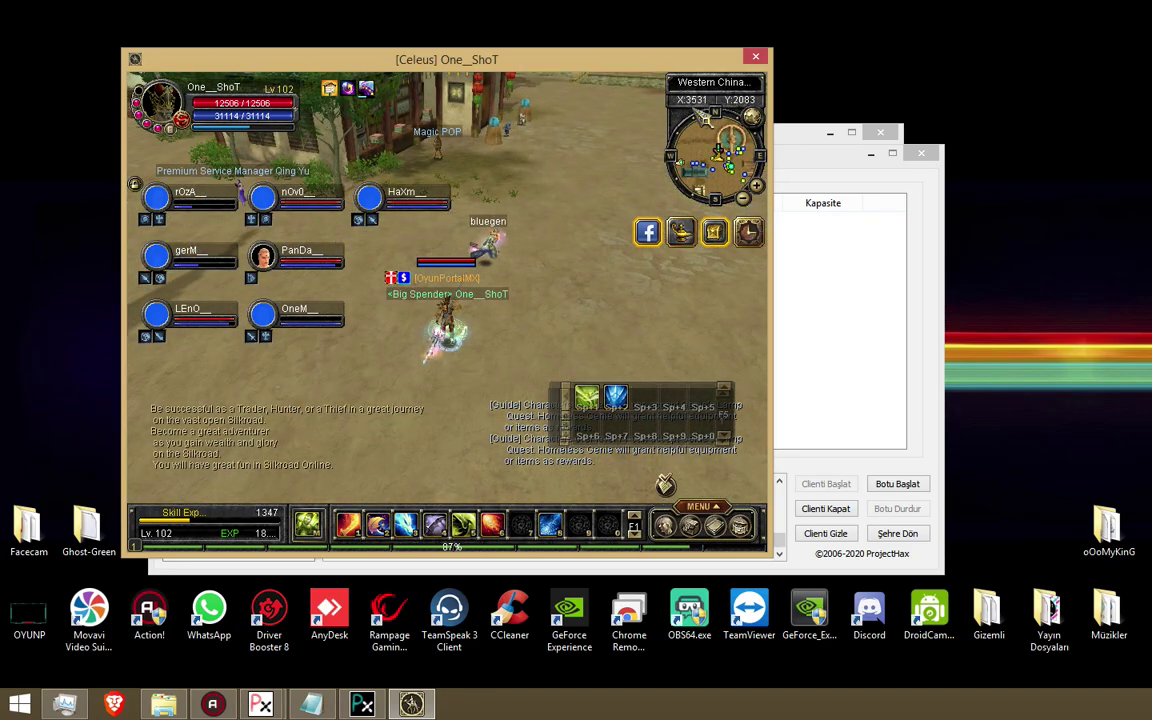
left_click(526, 236)
left_click_drag(483, 261, 590, 239)
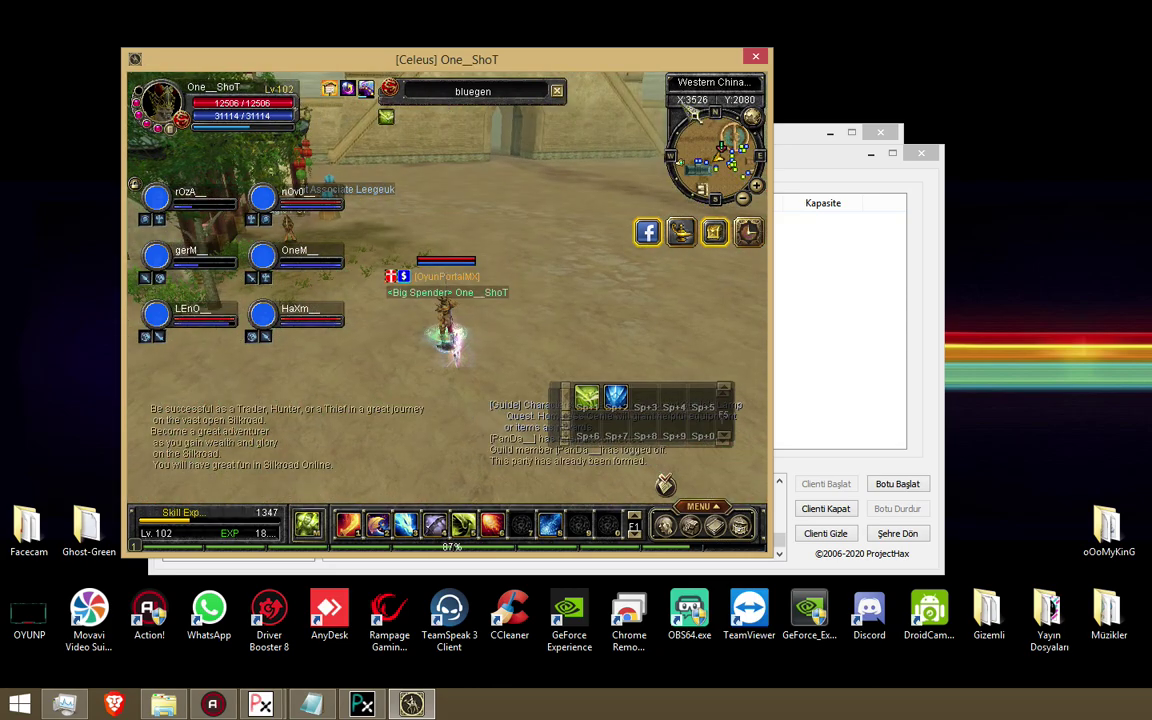
Switch back to the character's phBot window and open its training area settings (Kasılma Alanı).
left_click(797, 160)
left_click_drag(612, 161, 660, 190)
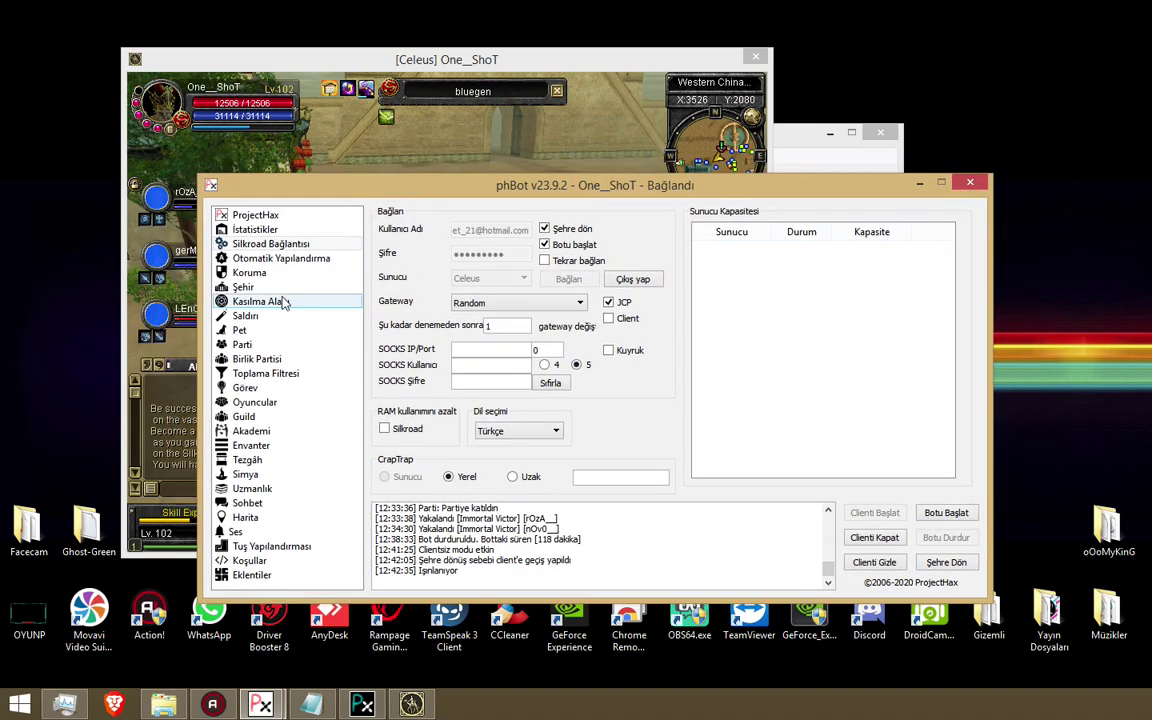
left_click(281, 300)
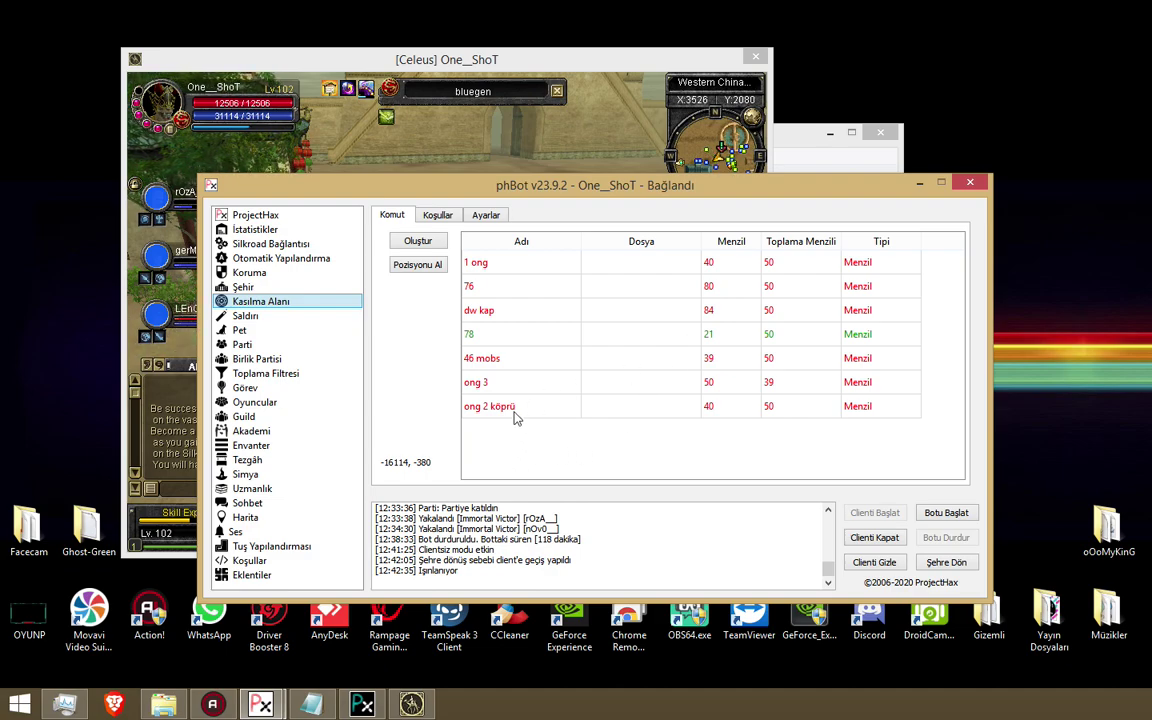
left_click_drag(685, 190, 637, 200)
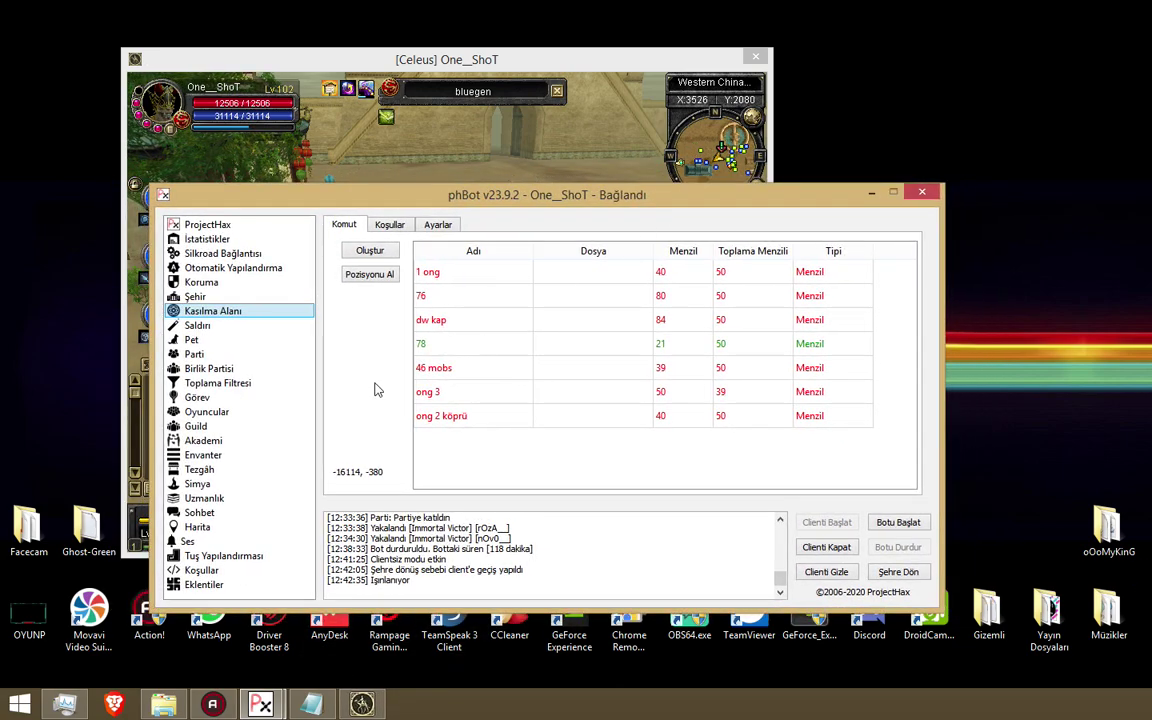
Add a new training area named 1 to the training area list.
left_click(445, 272)
left_click(447, 415)
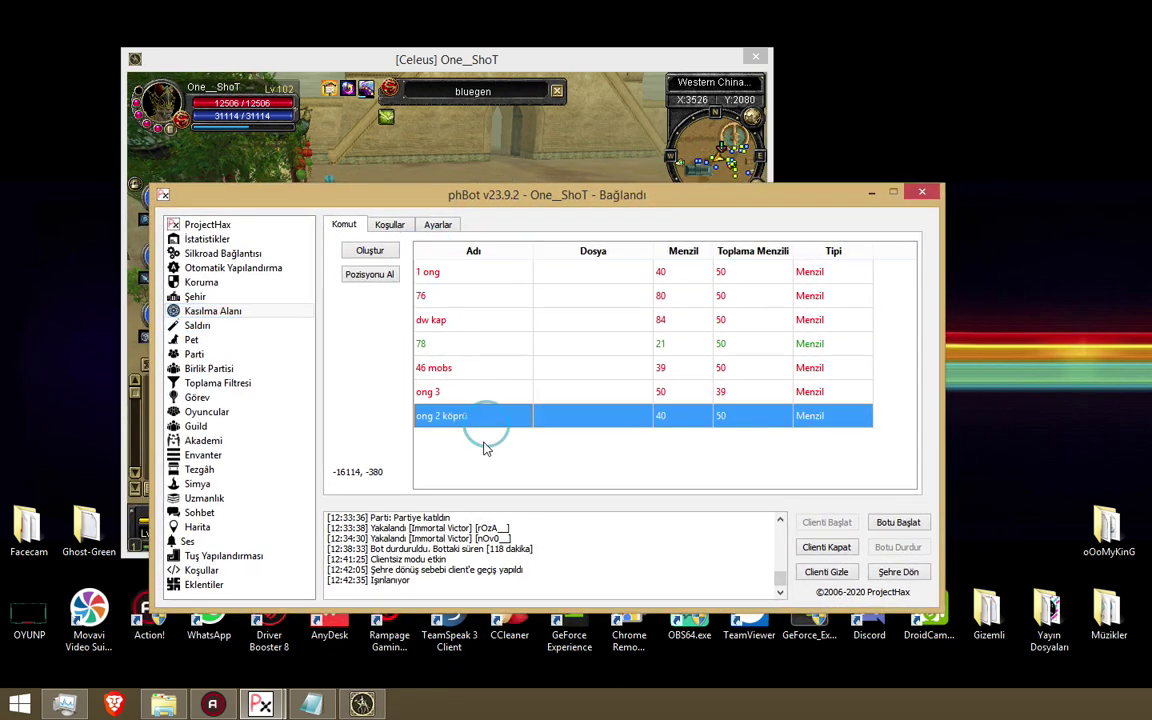
right_click(445, 416)
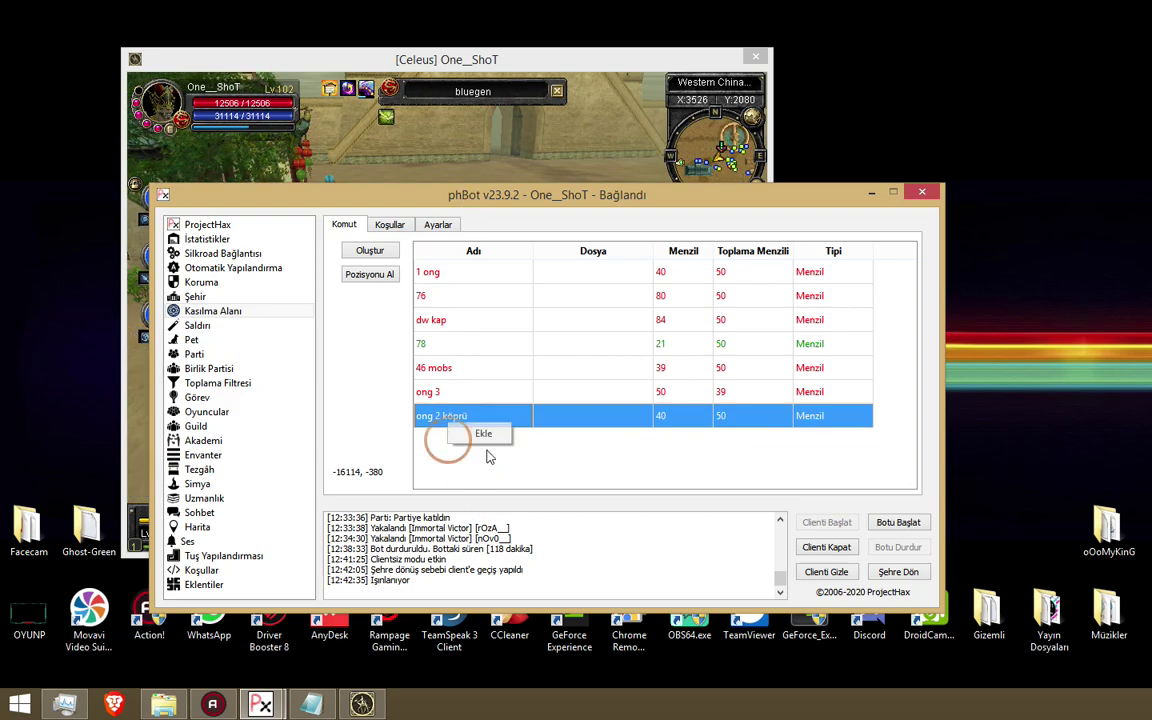
left_click(462, 430)
type("1")
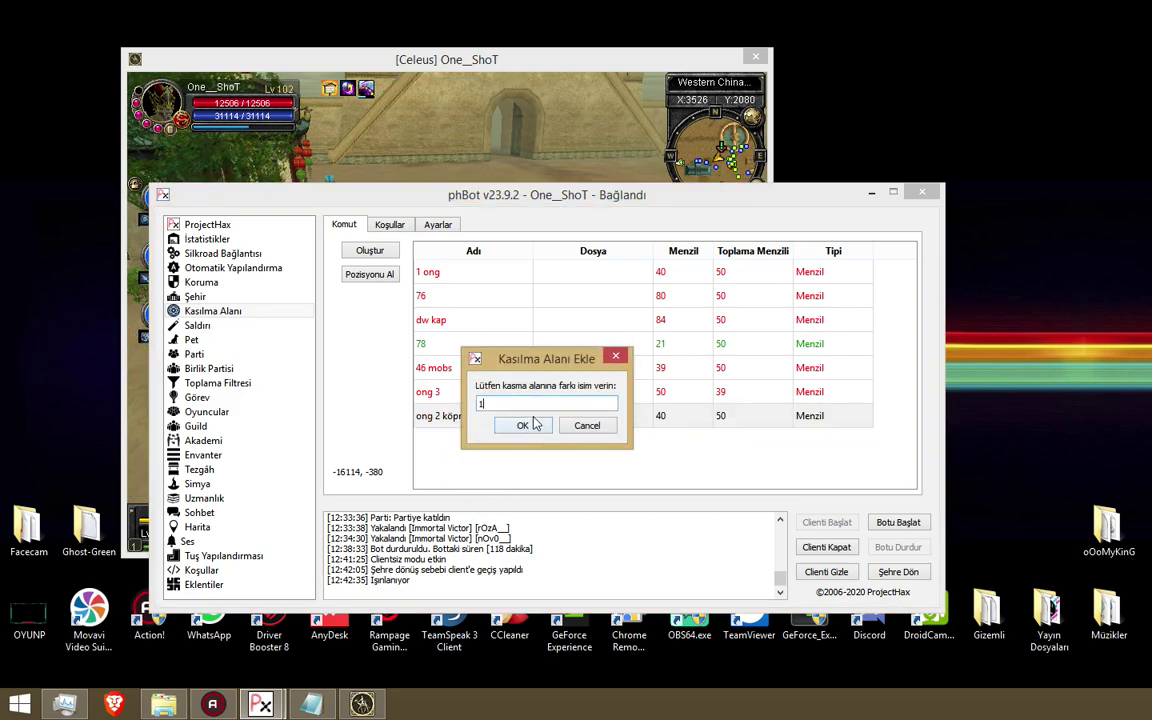
left_click(524, 425)
left_click(571, 448)
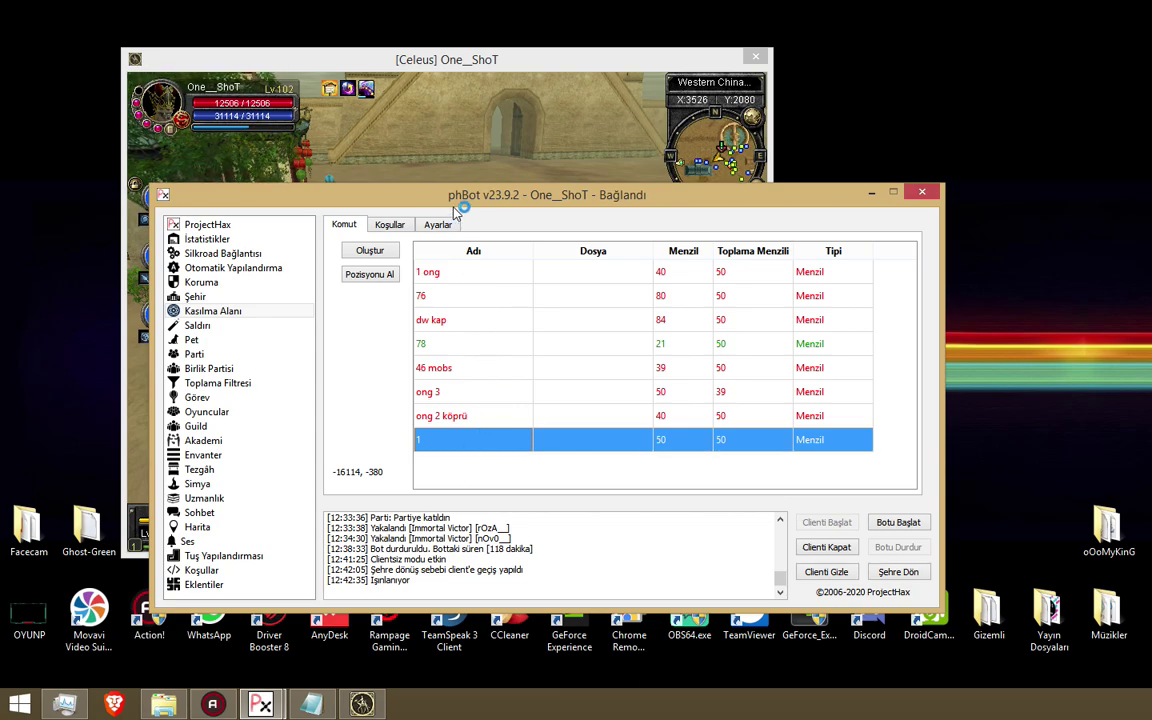
Set the coordinates of training area 1 to 3526,2080, copying the coordinate pair before confirming.
left_click(226, 311)
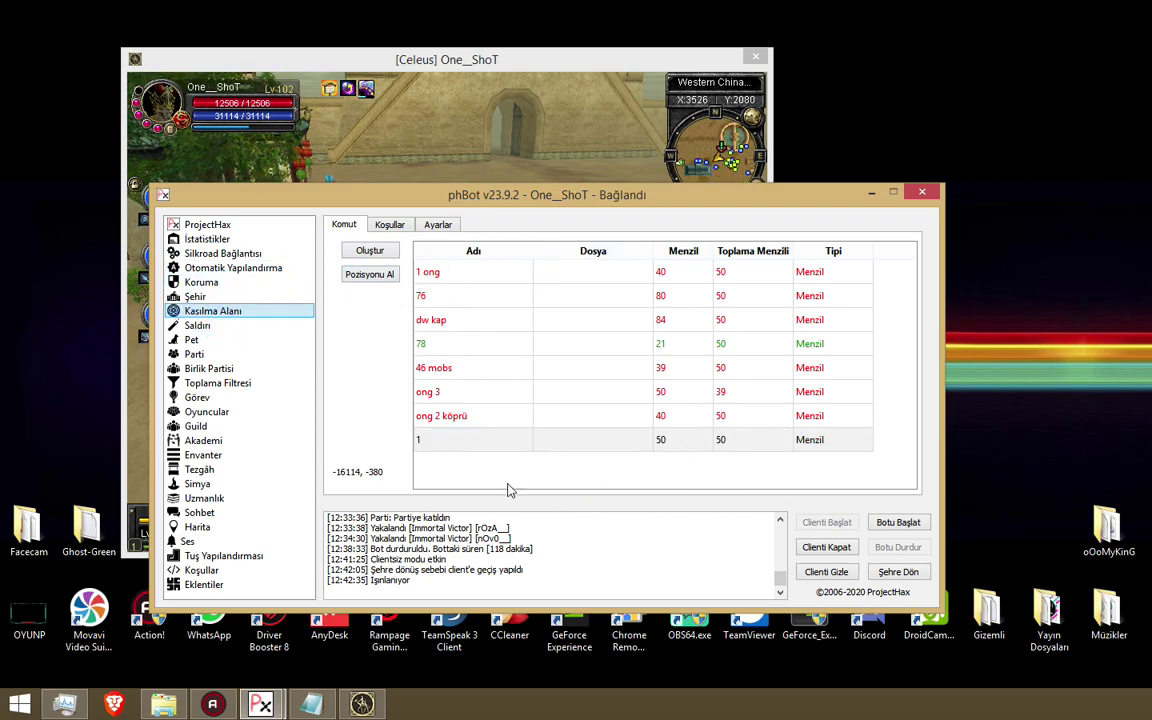
left_click(440, 462)
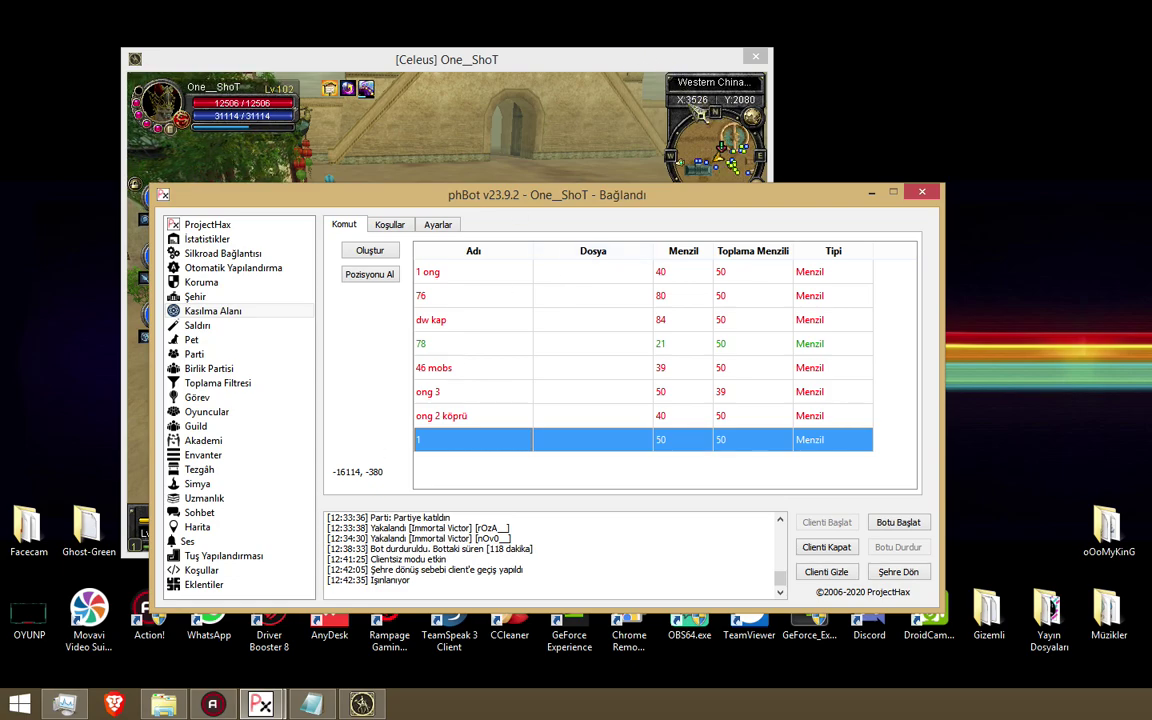
right_click(541, 451)
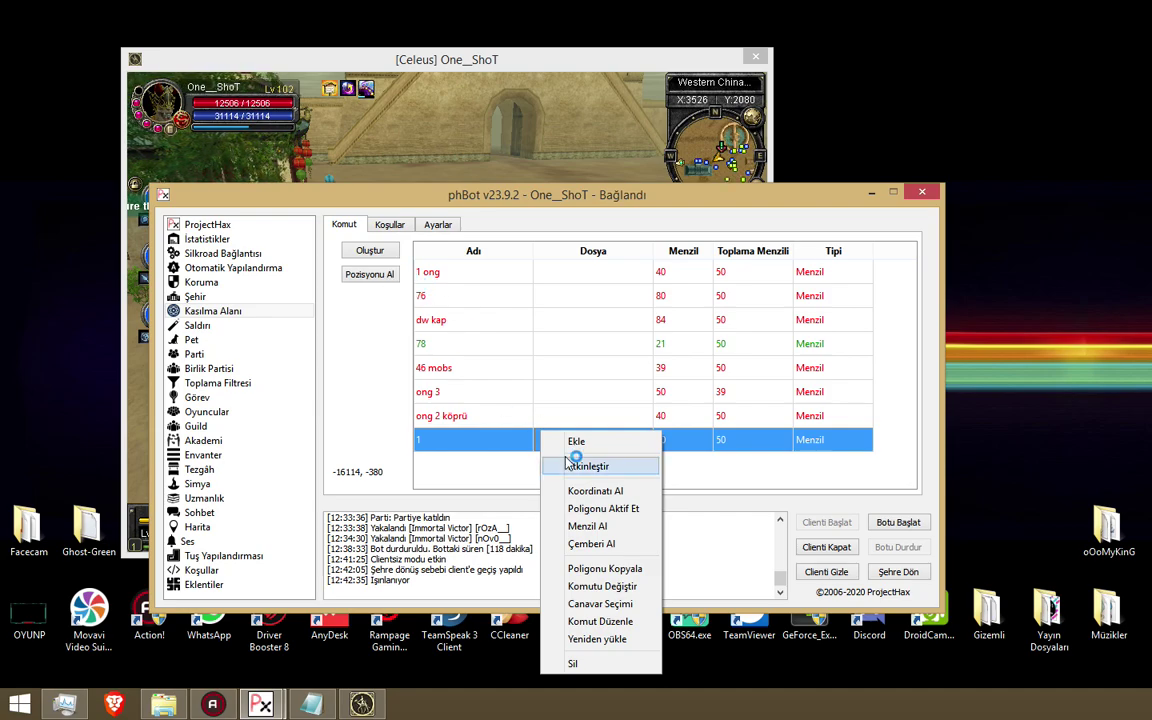
left_click(598, 491)
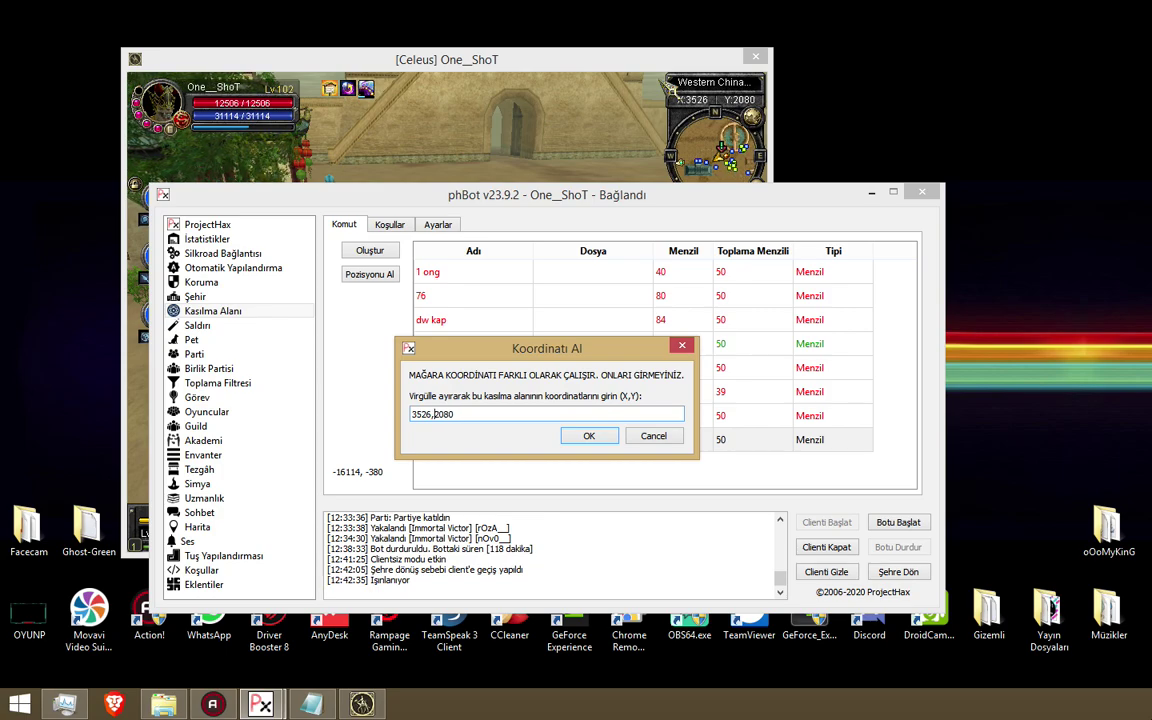
type("-")
key("BackSpace")
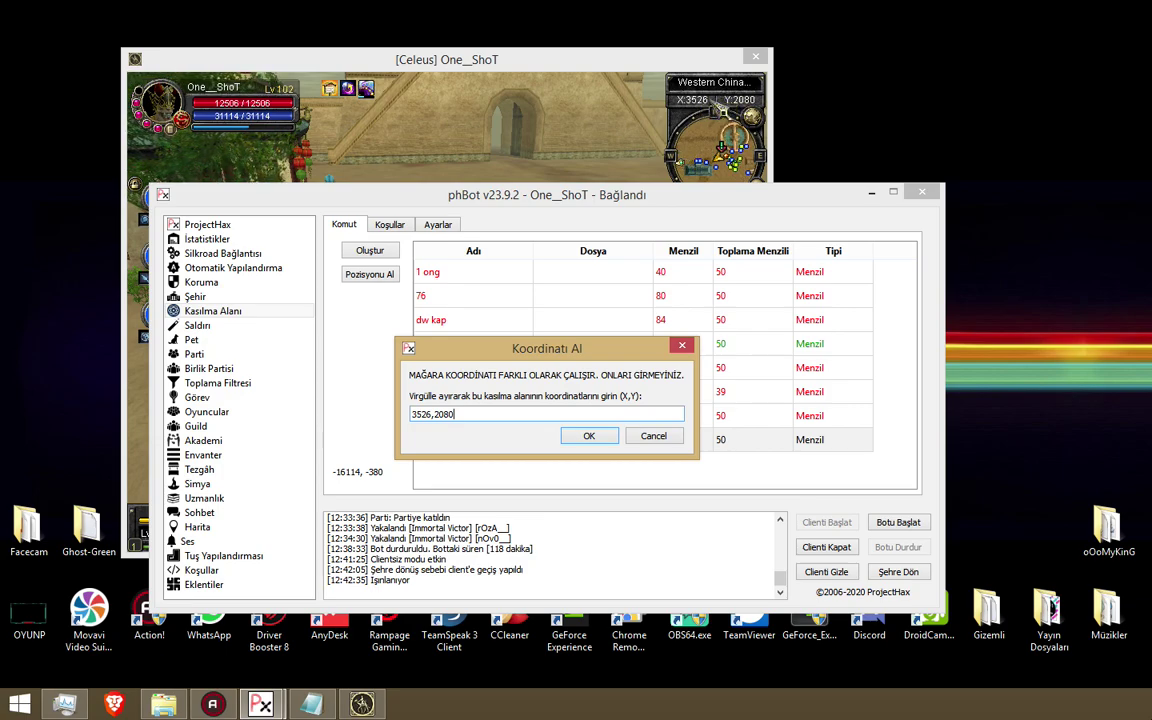
left_click_drag(471, 413, 300, 433)
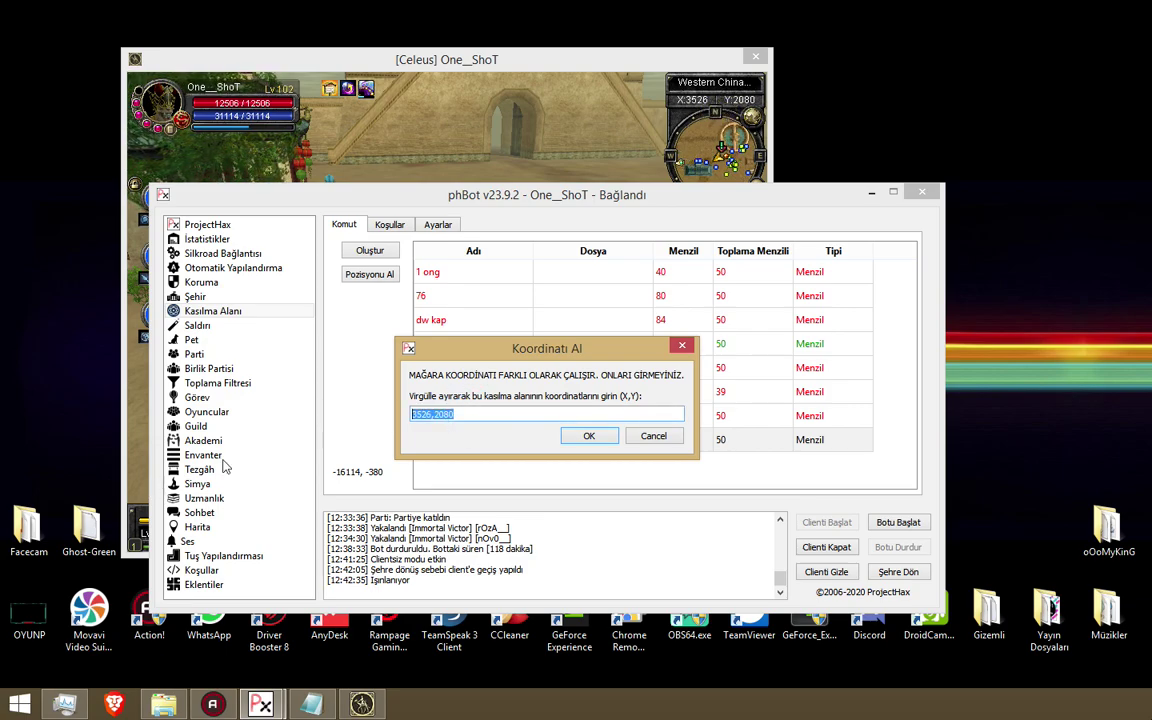
right_click(433, 413)
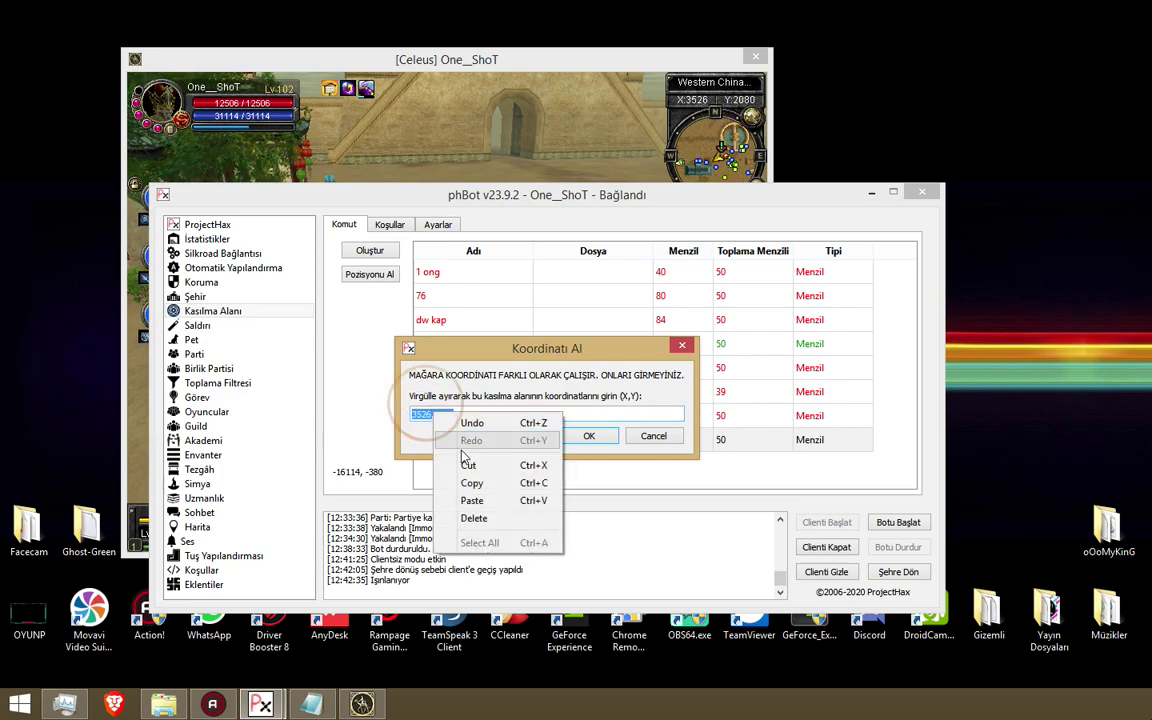
left_click(505, 490)
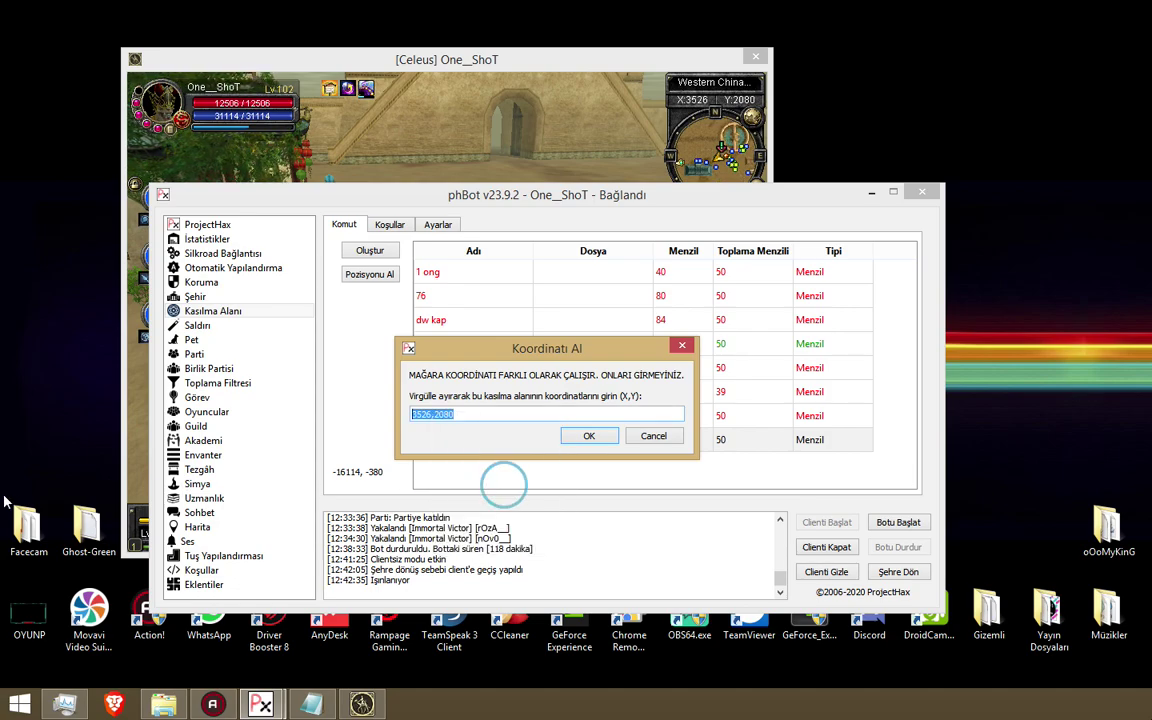
left_click(589, 435)
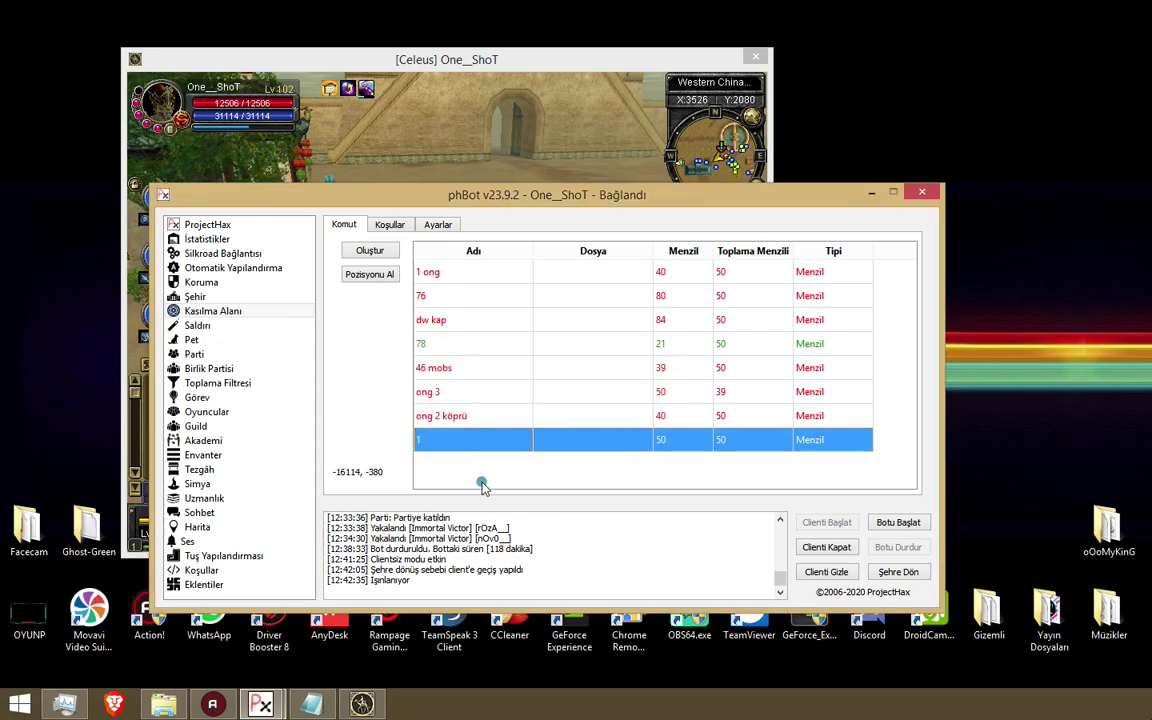
Activate training area 1, and move the Manager window down so the training area list stays accessible.
left_click(450, 345)
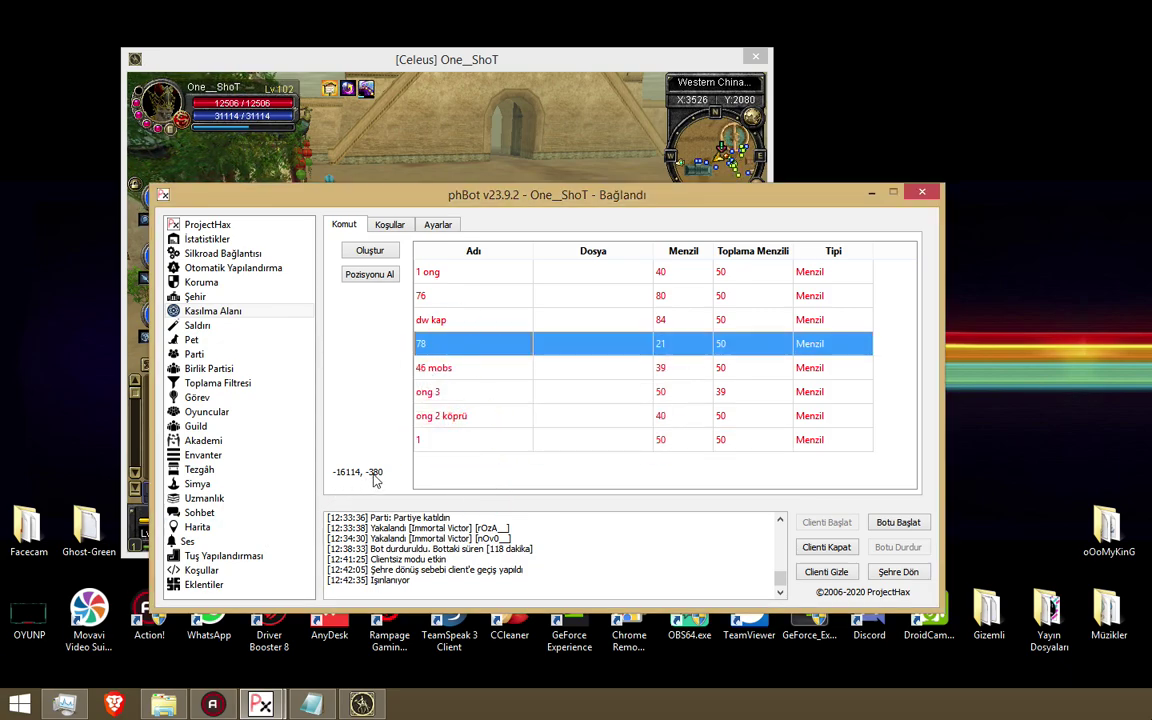
right_click(460, 440)
left_click(502, 455)
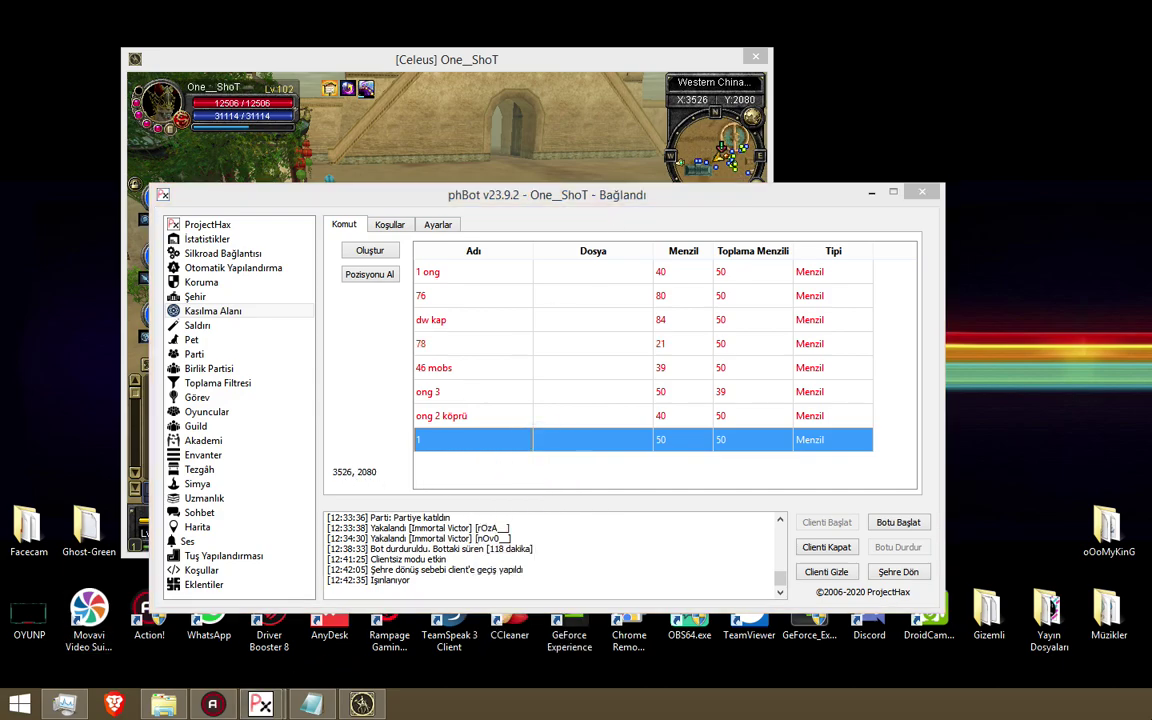
left_click_drag(430, 142, 454, 238)
left_click_drag(577, 230, 754, 412)
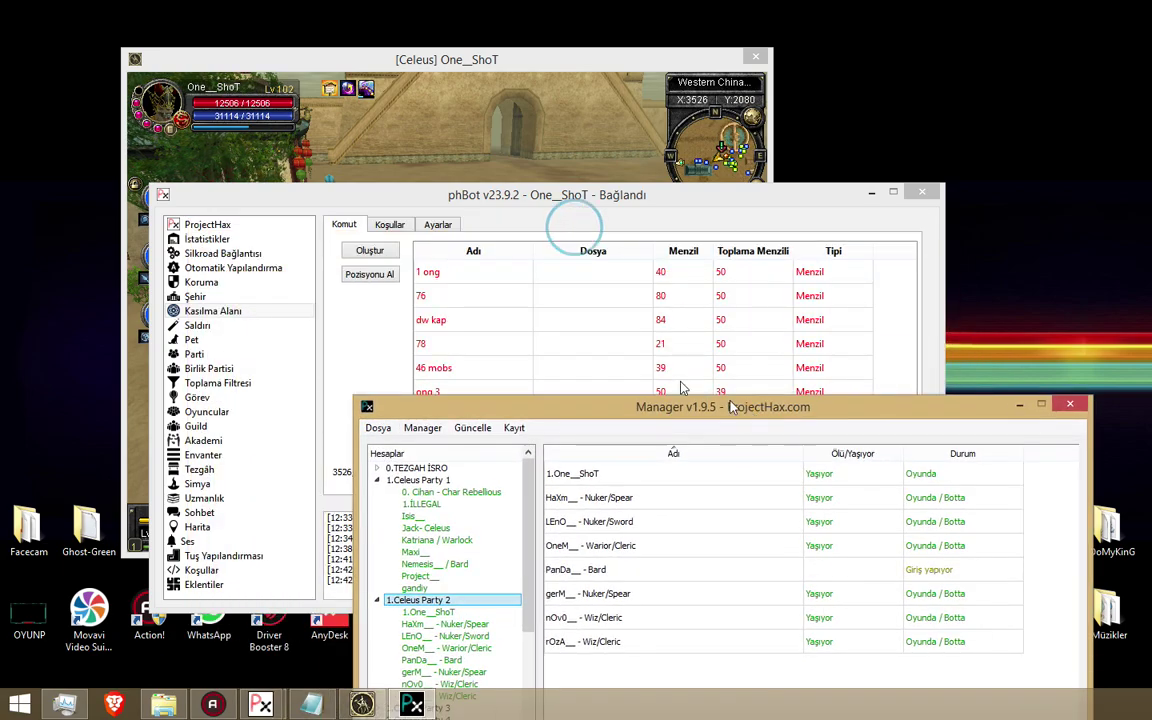
Switch the active training area to 78 and back to area 1.
left_click(532, 340)
right_click(536, 322)
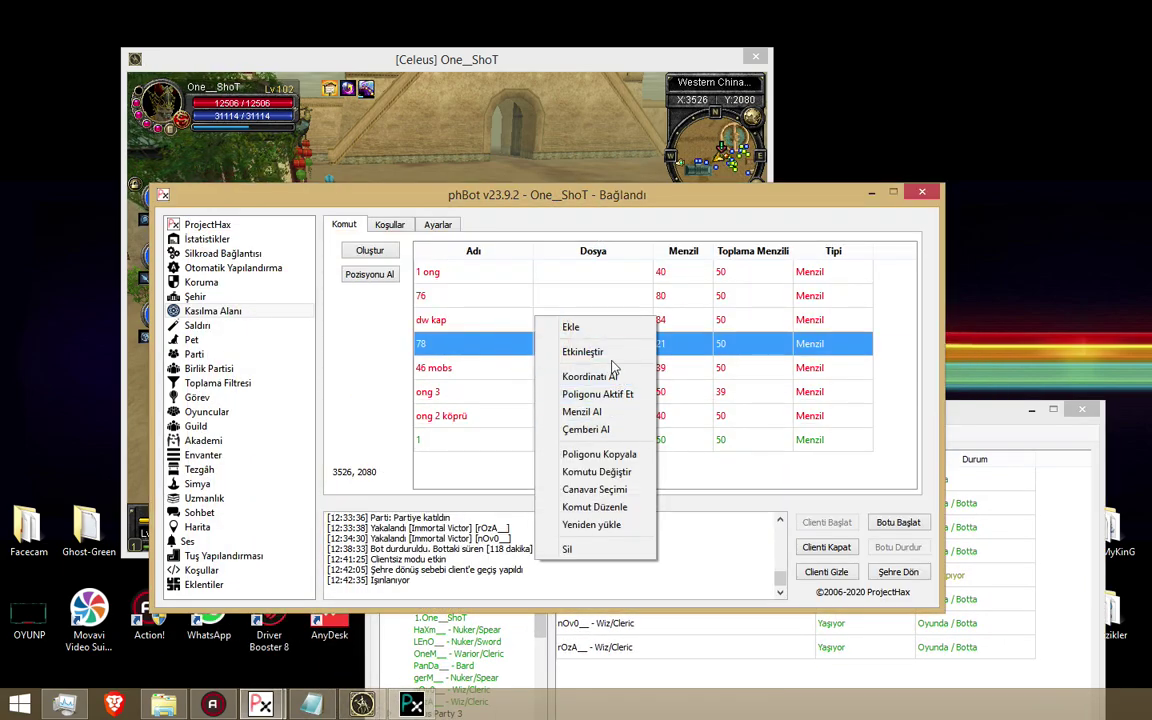
left_click(605, 352)
left_click(488, 439)
right_click(494, 440)
left_click(563, 453)
Bring the Manager window over the game client, show 1.Celeus Party 2 and select all its accounts.
left_click_drag(985, 410, 838, 207)
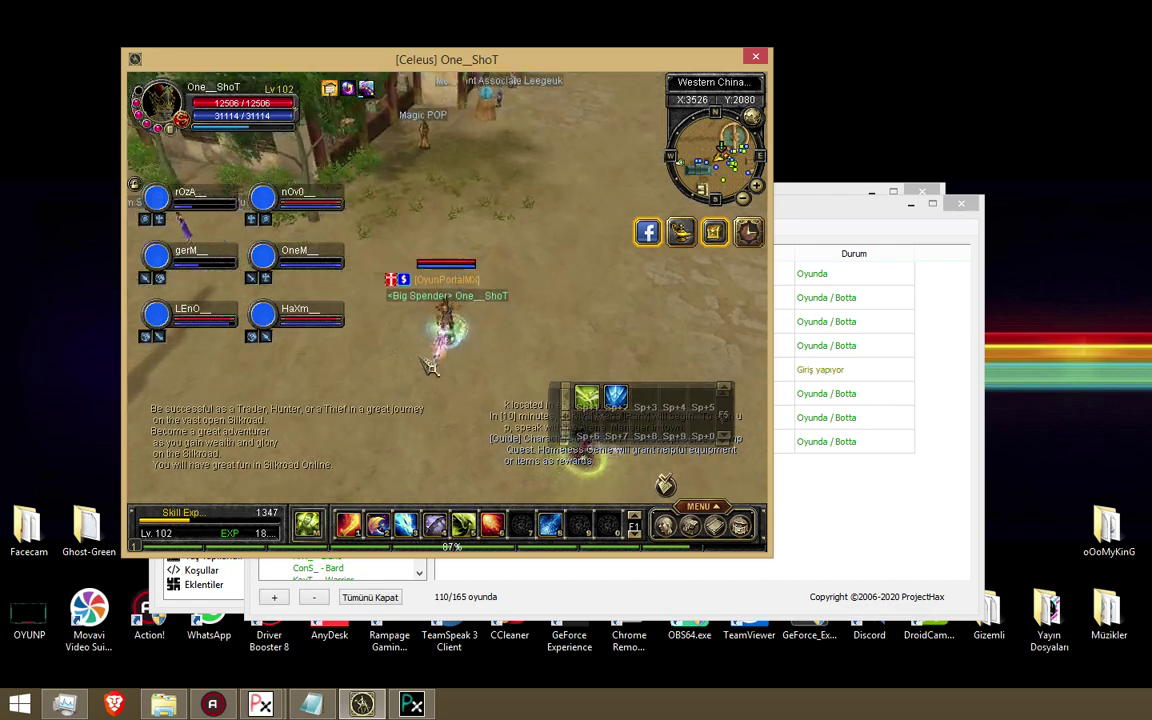
left_click(842, 494)
left_click(309, 400)
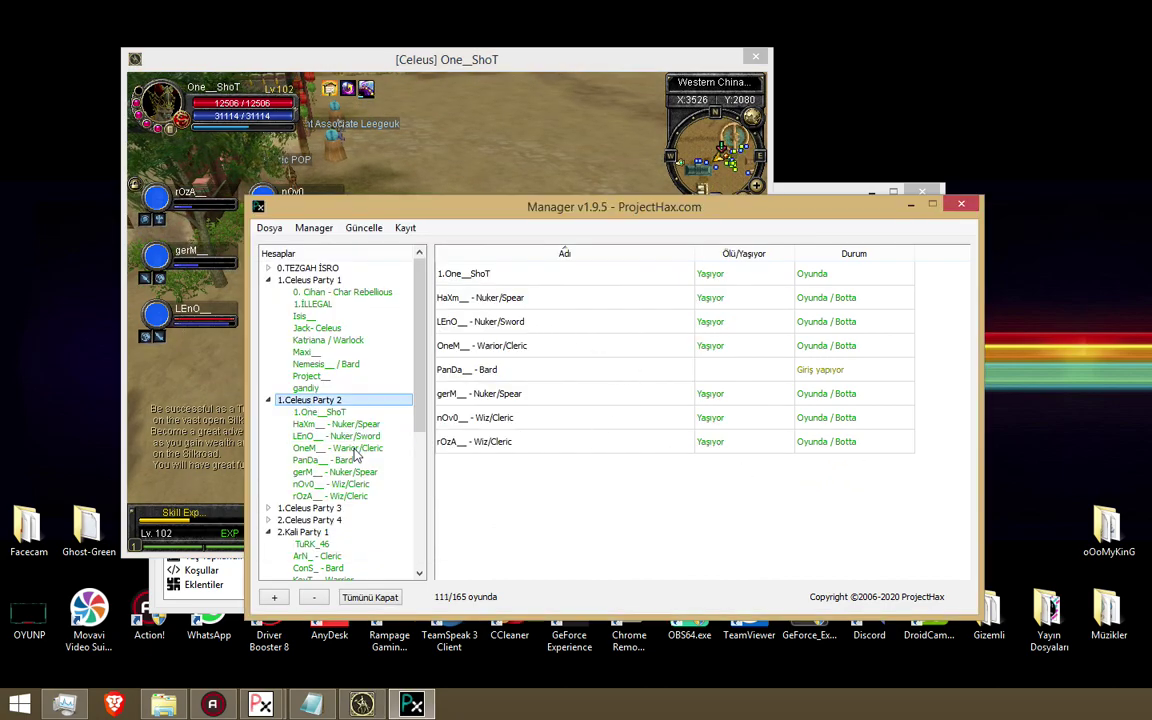
left_click(322, 497)
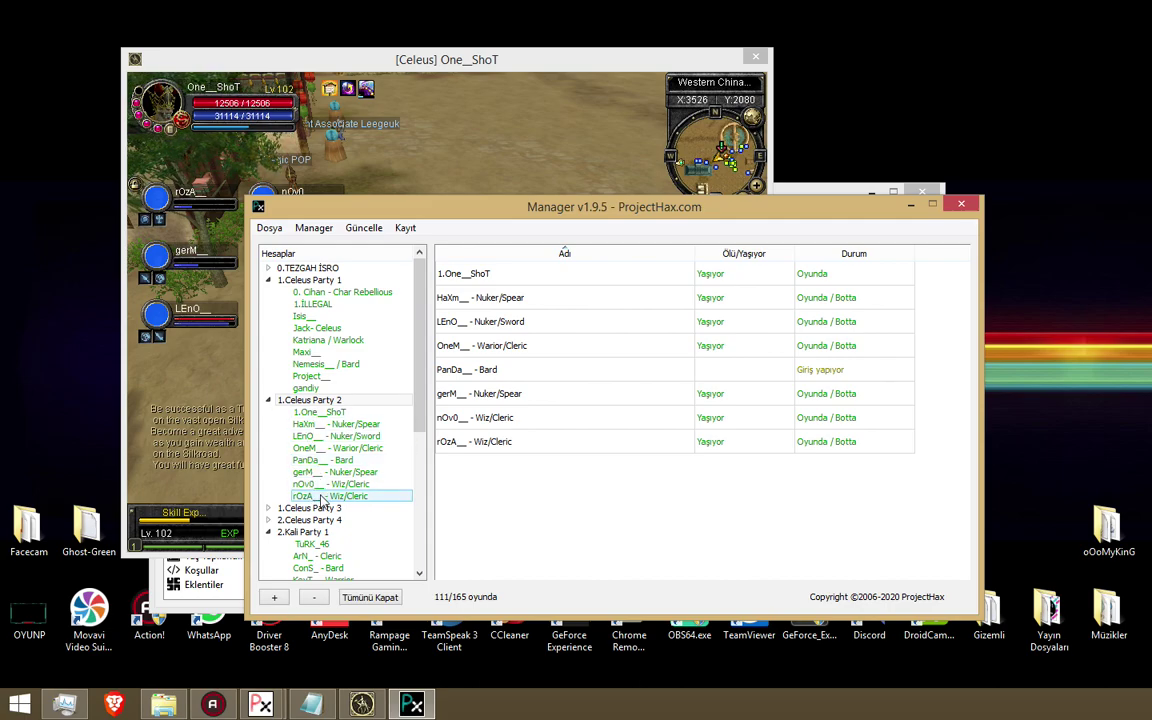
left_click(484, 445)
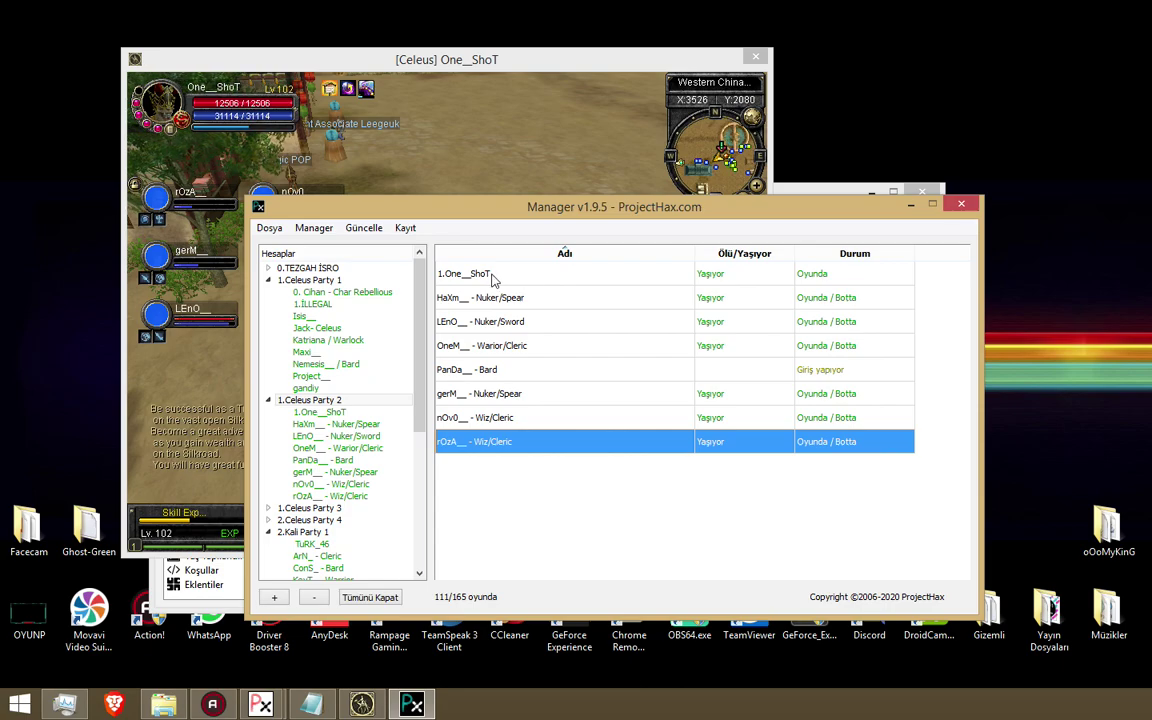
left_click_drag(492, 281, 463, 460)
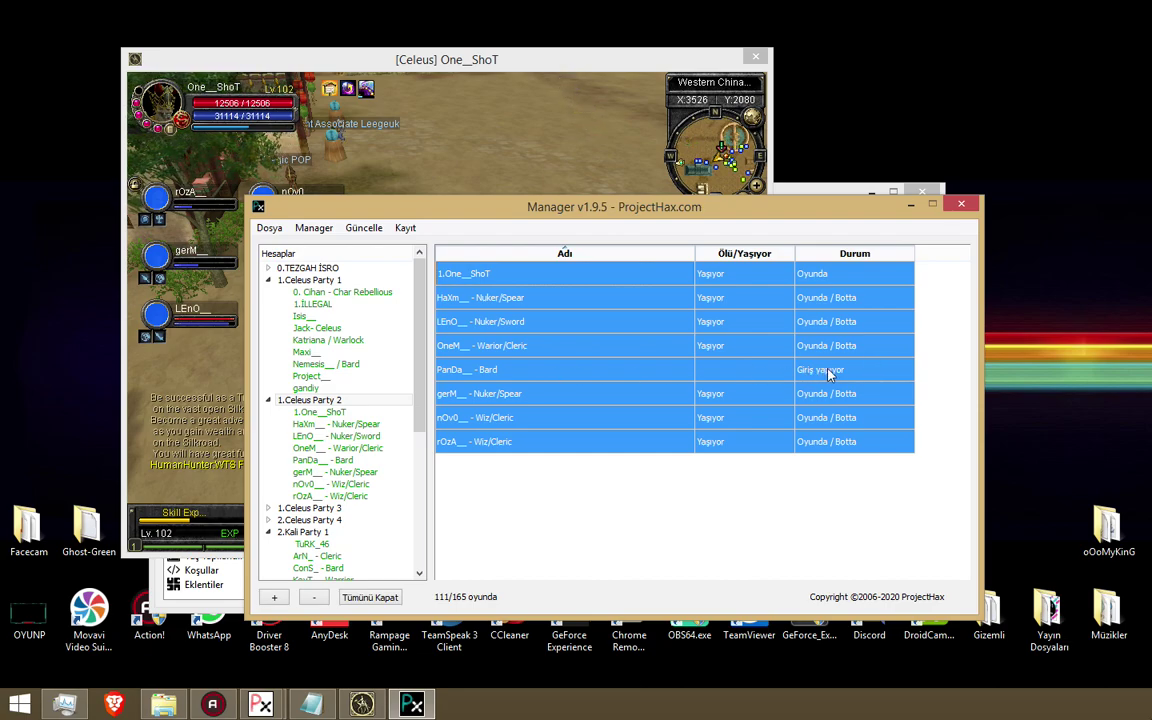
Try changing the training coordinates of all selected accounts to the copied pair 3526,2080.
right_click(655, 356)
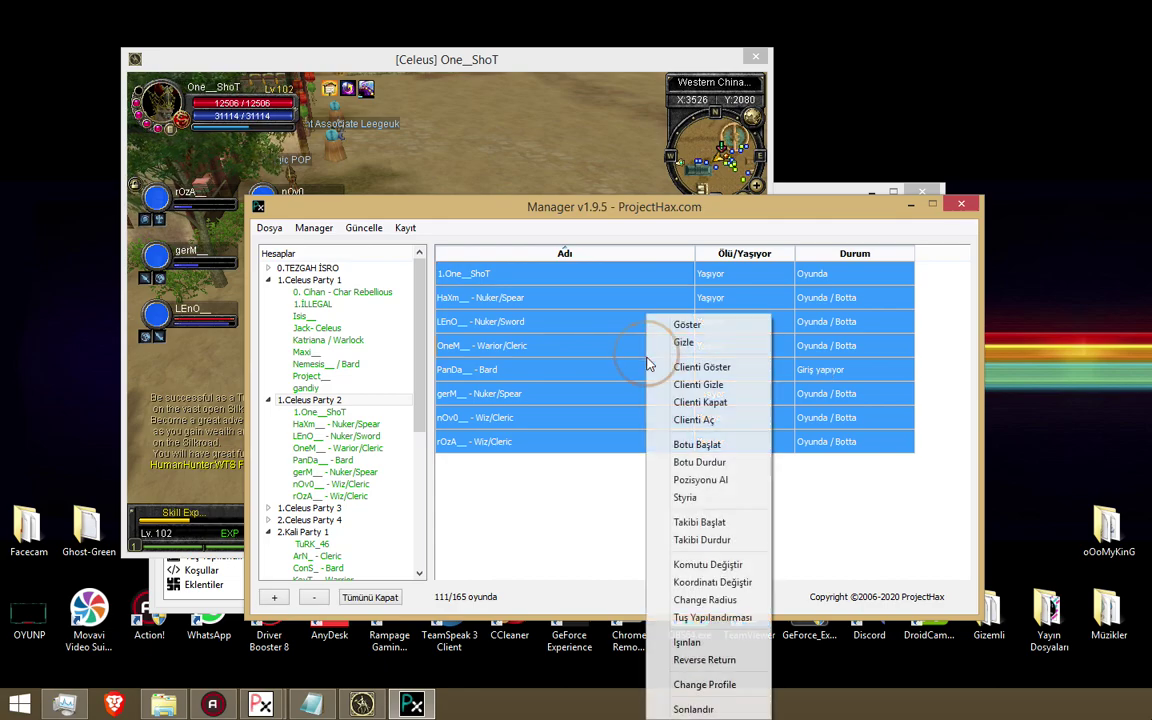
right_click(497, 293)
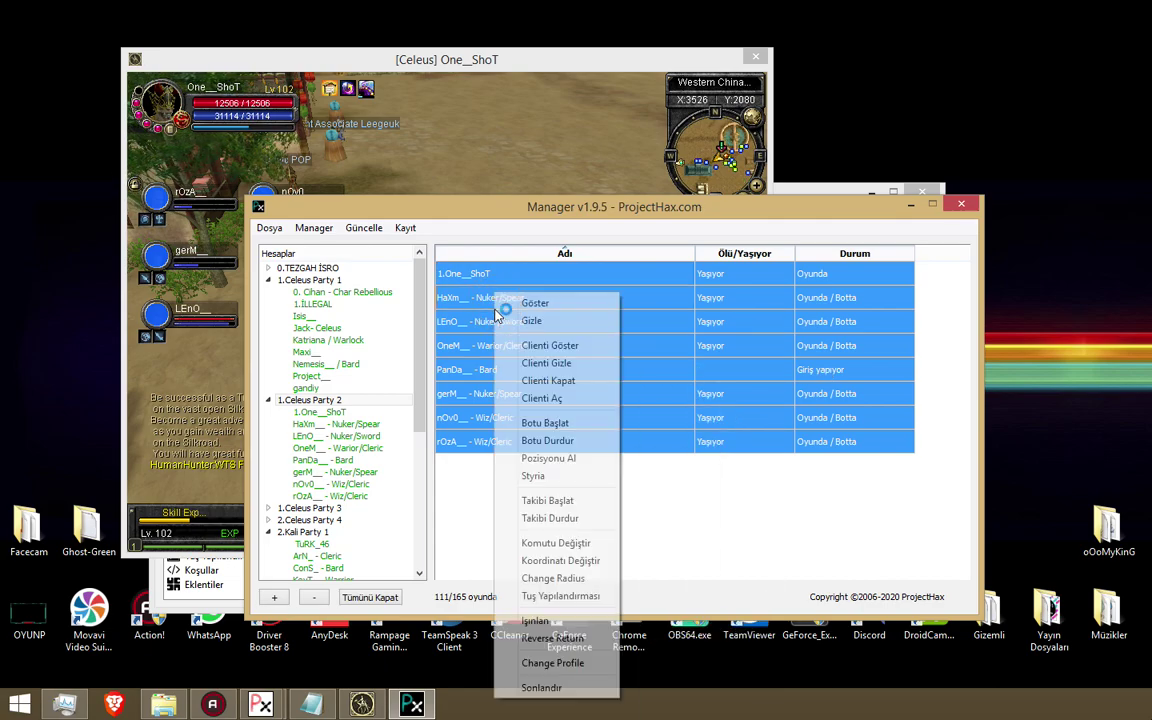
left_click(575, 565)
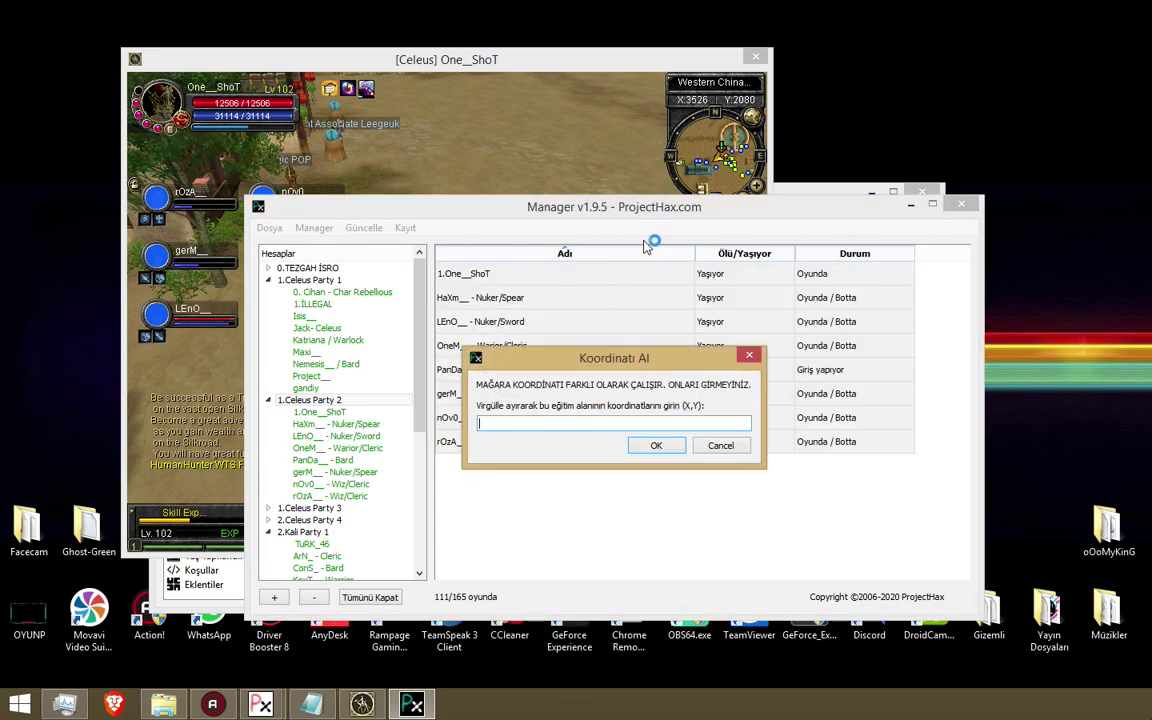
key("ctrl+v")
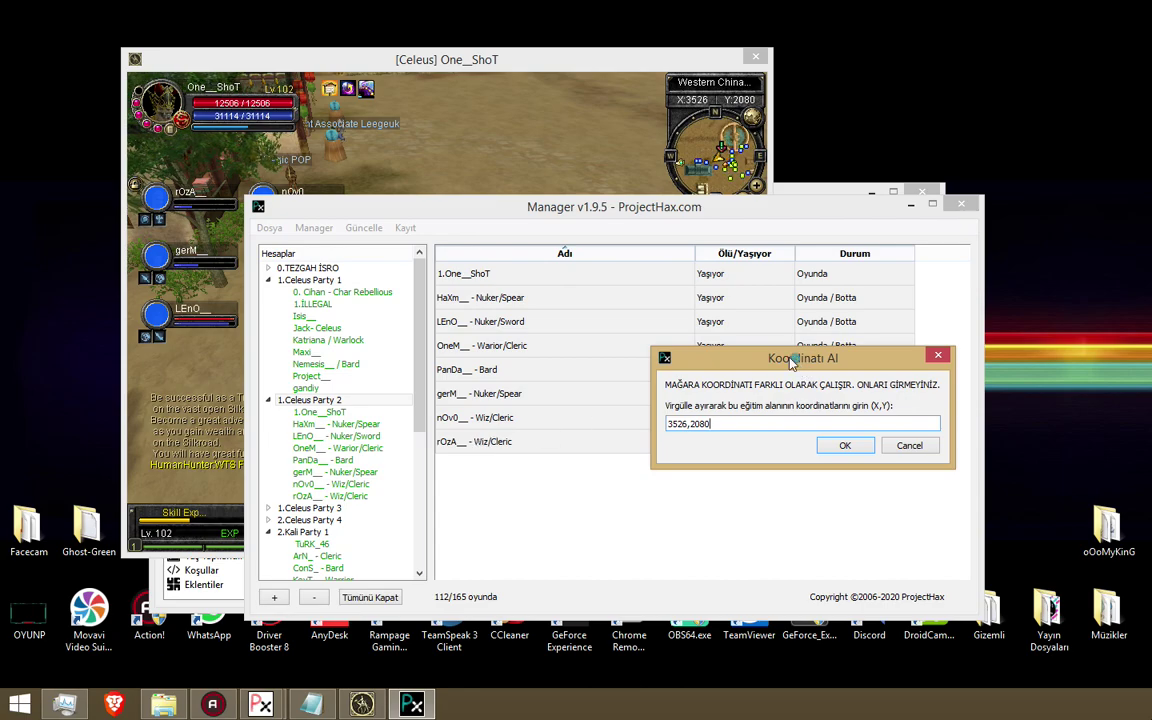
double_click(561, 419)
left_click(432, 420)
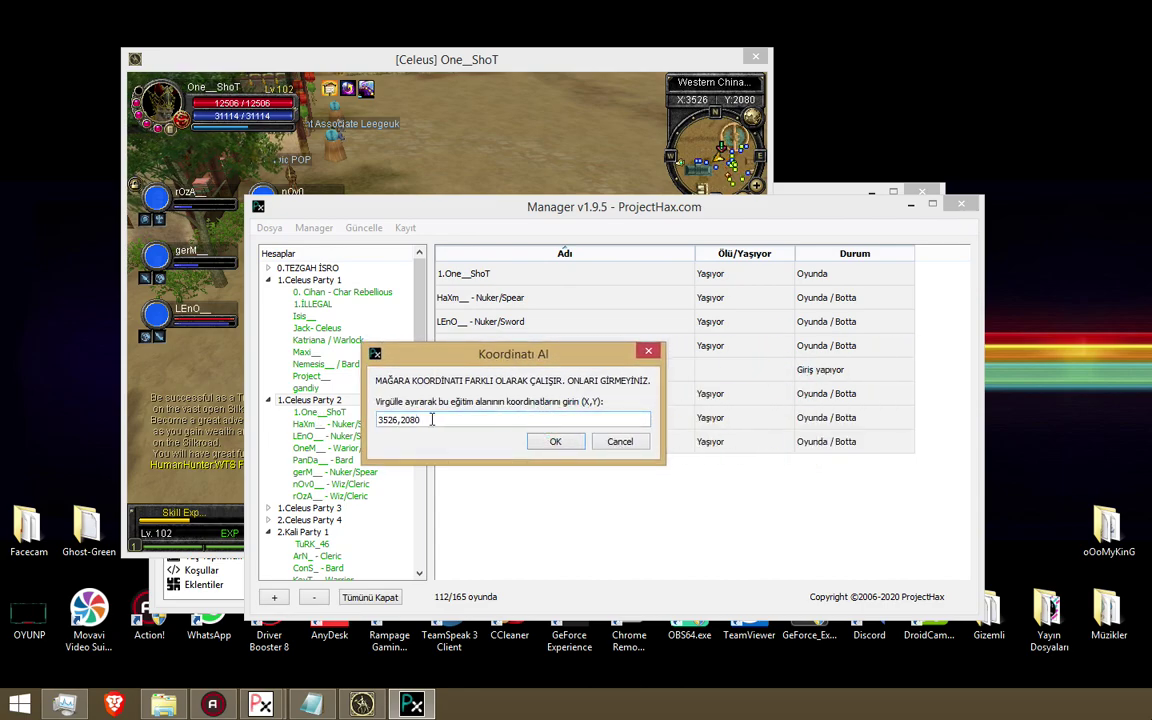
double_click(460, 424)
left_click(619, 441)
Stop the bot on all selected accounts of 1.Celeus Party 2.
right_click(551, 311)
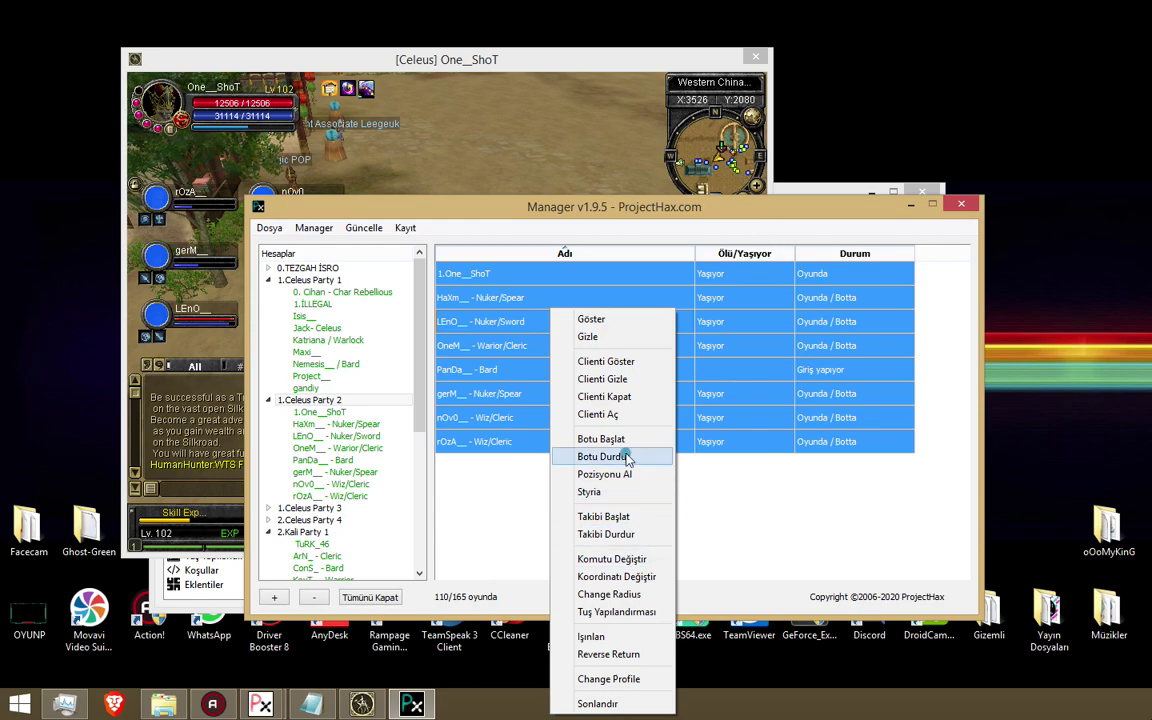
left_click(627, 458)
Enter 3526,2080 once more as the selected accounts' shared training coordinates and discard the entry.
right_click(565, 366)
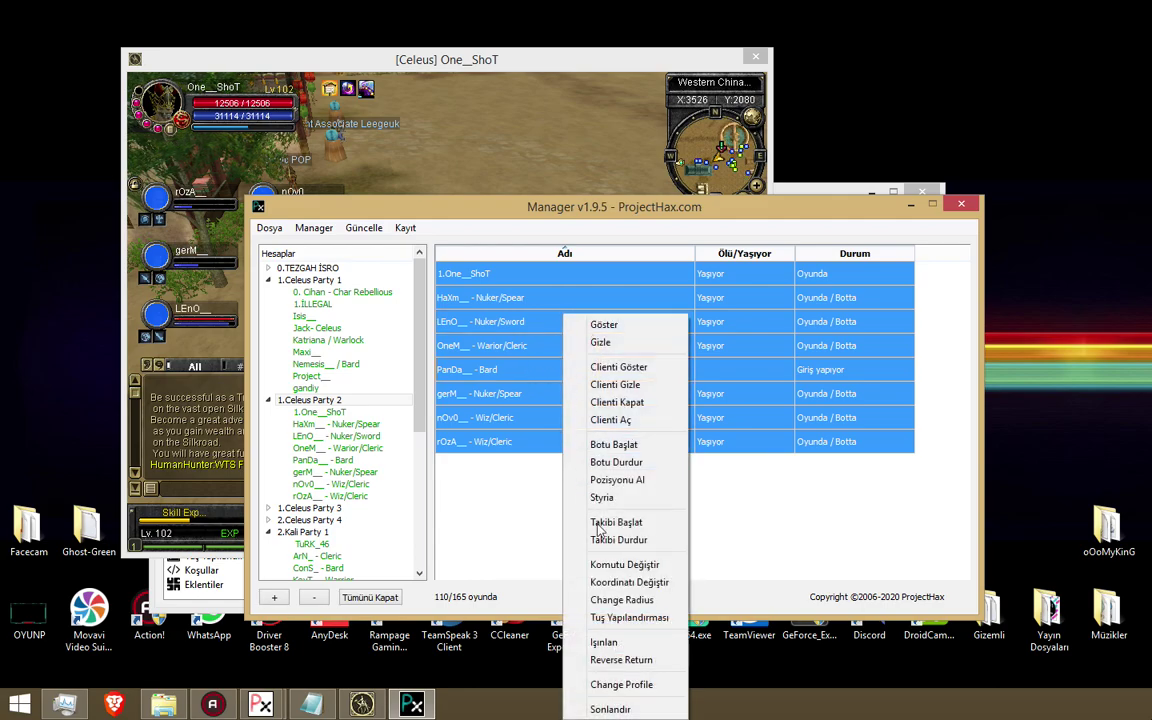
left_click(636, 571)
type("3526,2080")
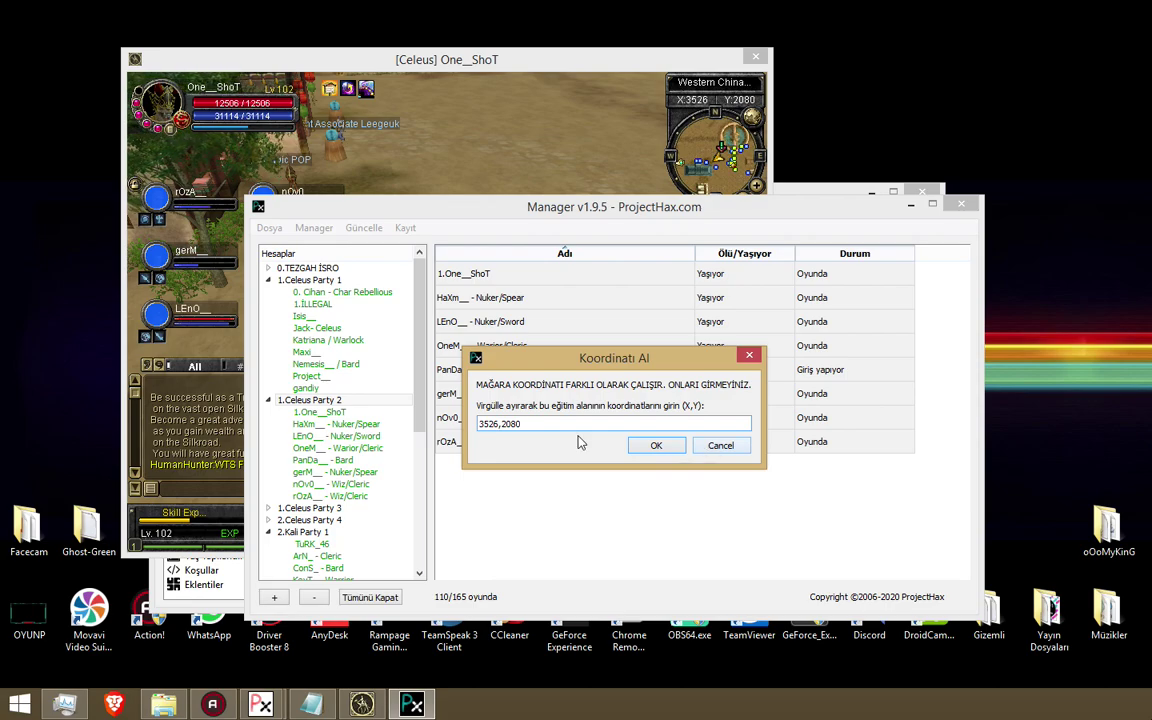
left_click(720, 445)
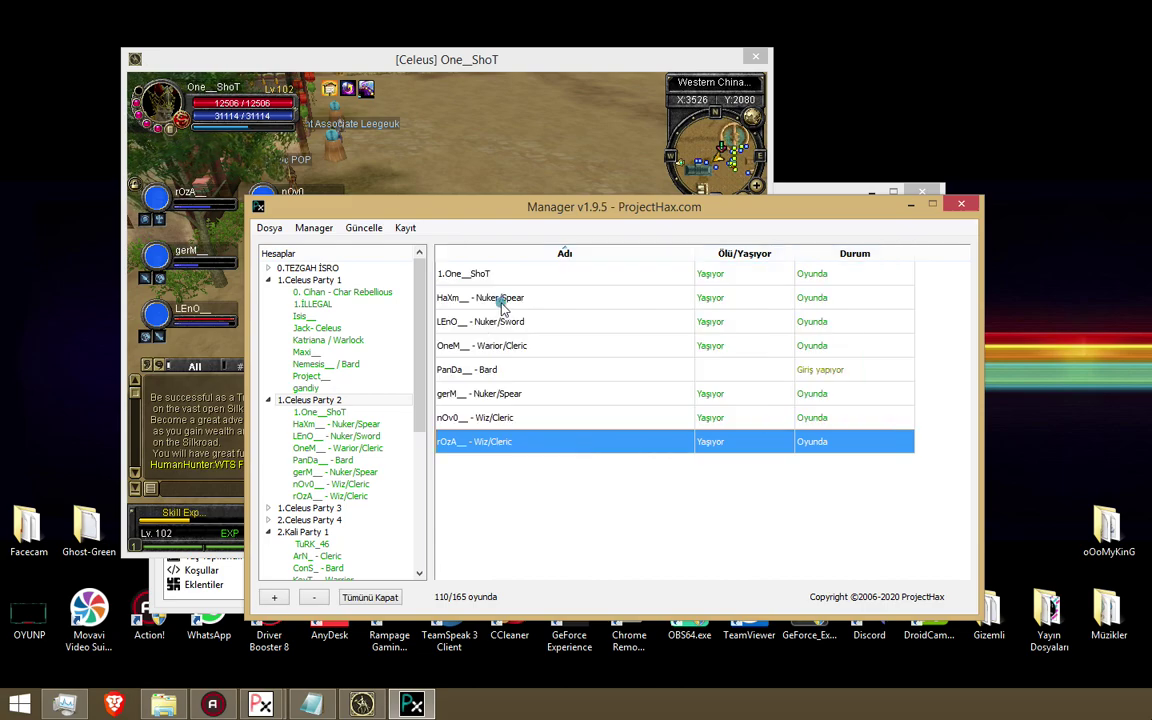
Start the bot on every account of 1.Celeus Party 2 except the first, returning dead characters to town.
left_click(503, 305, "shift")
right_click(503, 305)
left_click(576, 411)
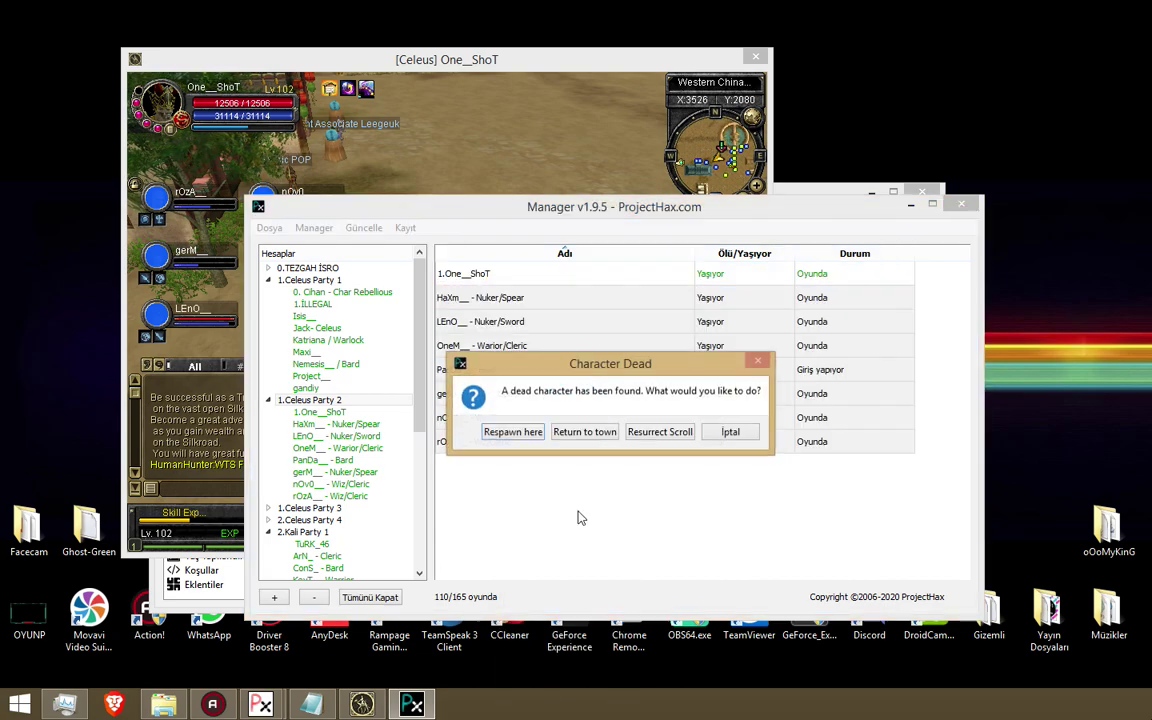
left_click_drag(632, 368, 684, 407)
left_click(650, 470)
left_click(645, 466)
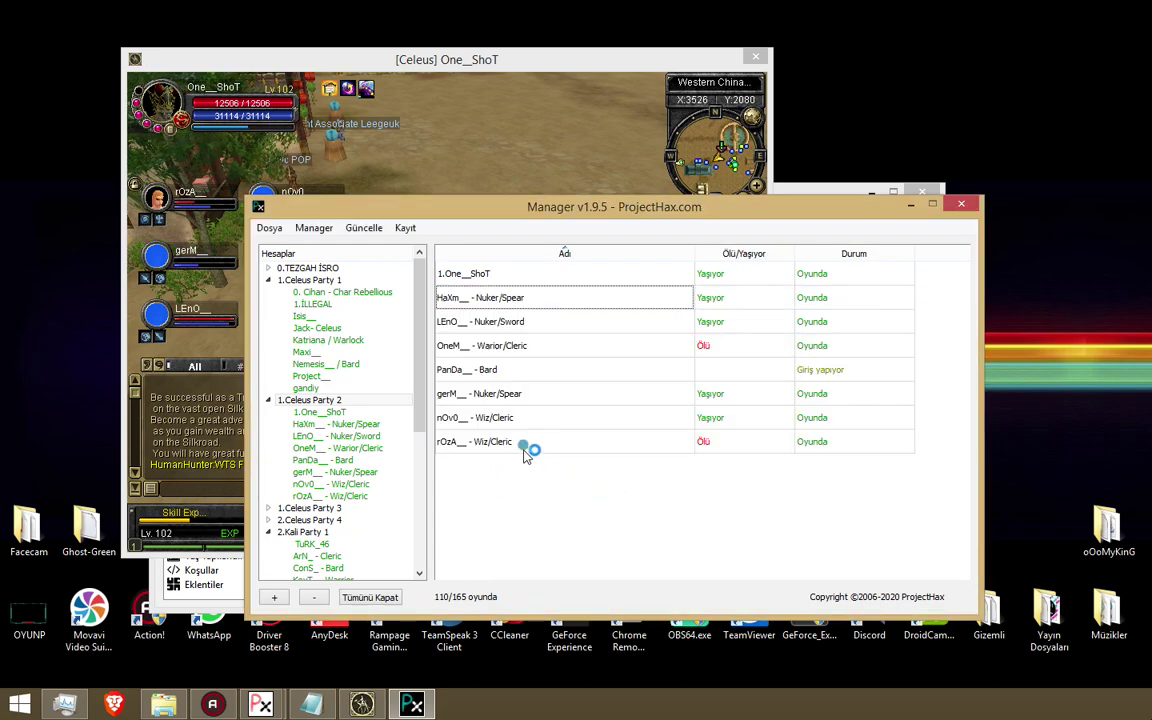
Browse the phBot Testing folder for a replacement script for all 1.Celeus Party 2 accounts, selecting 82 lure and finally 46 wiz 61.
left_click(523, 449)
left_click(553, 284, "shift")
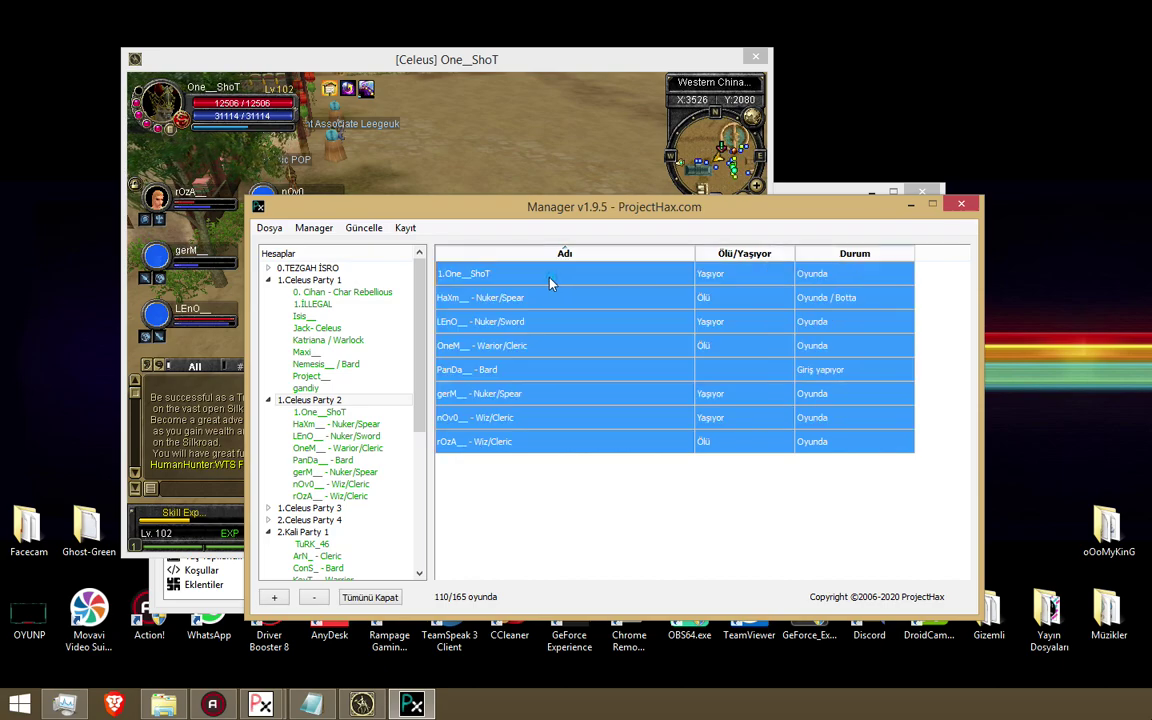
right_click(540, 344)
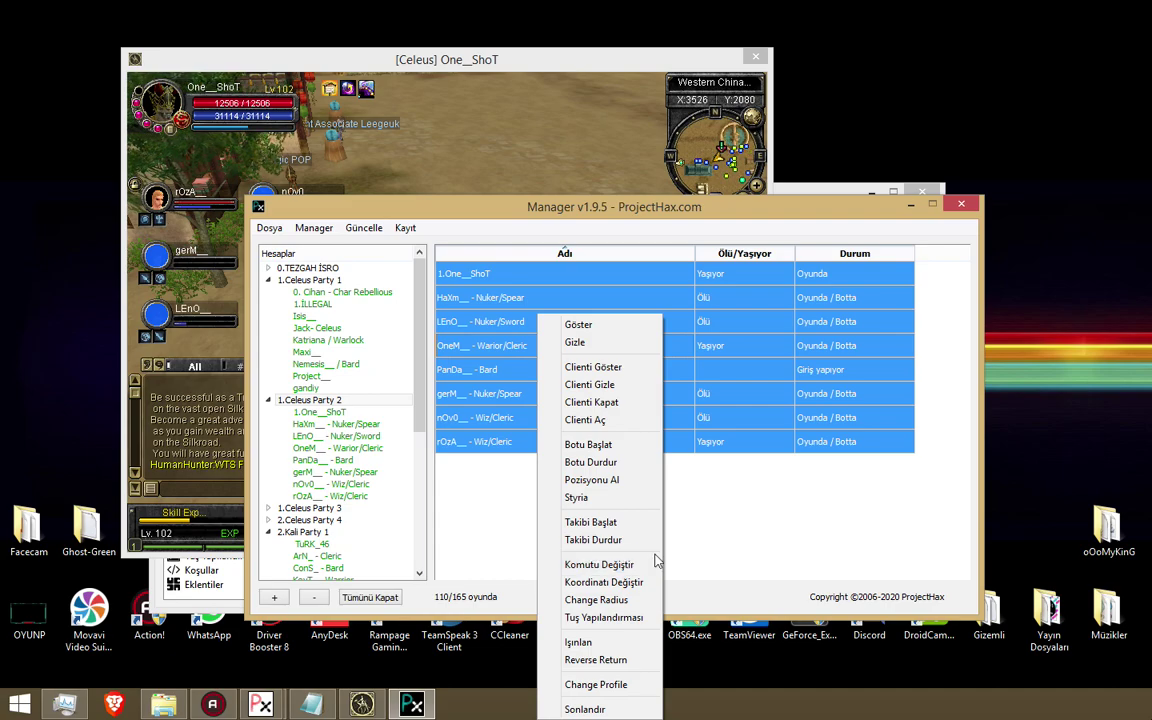
left_click(633, 566)
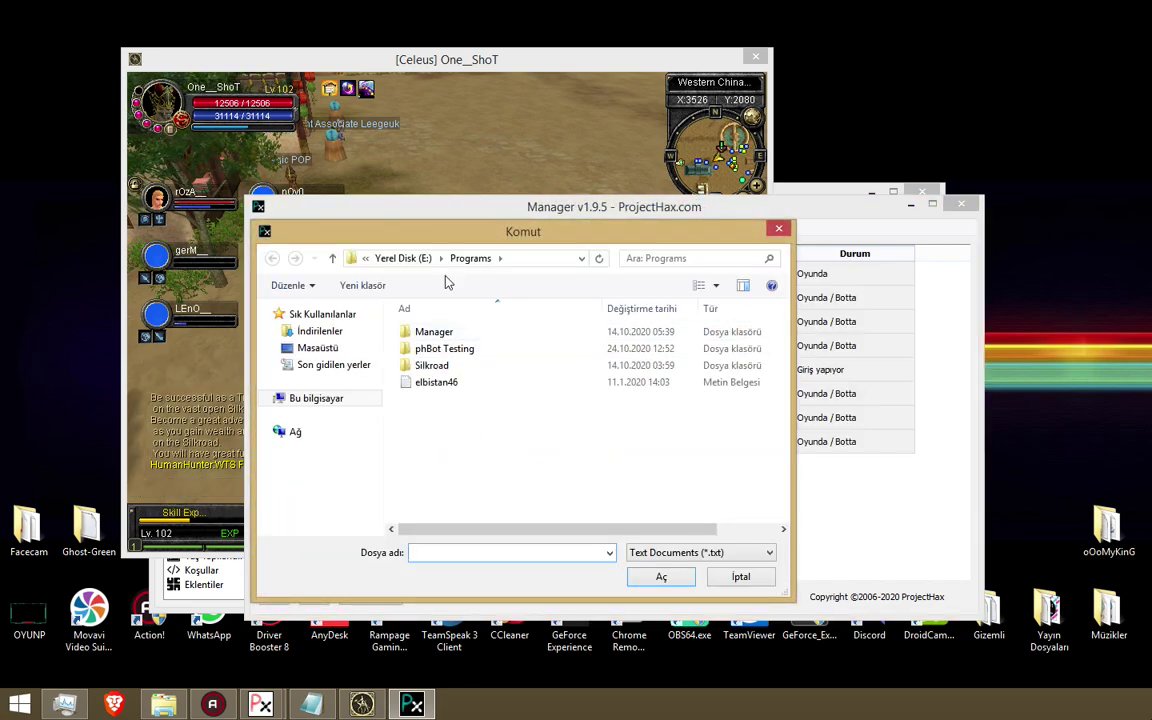
left_click(447, 348)
key("Return")
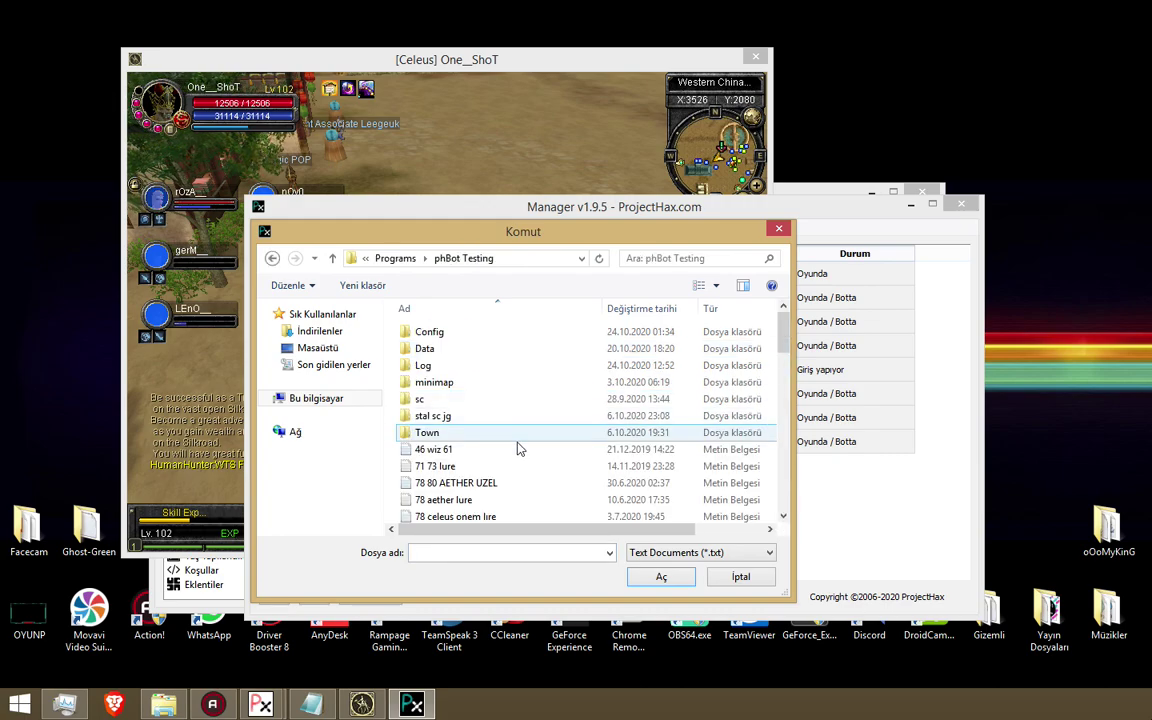
scroll(514, 442, "down", 2)
left_click(428, 446)
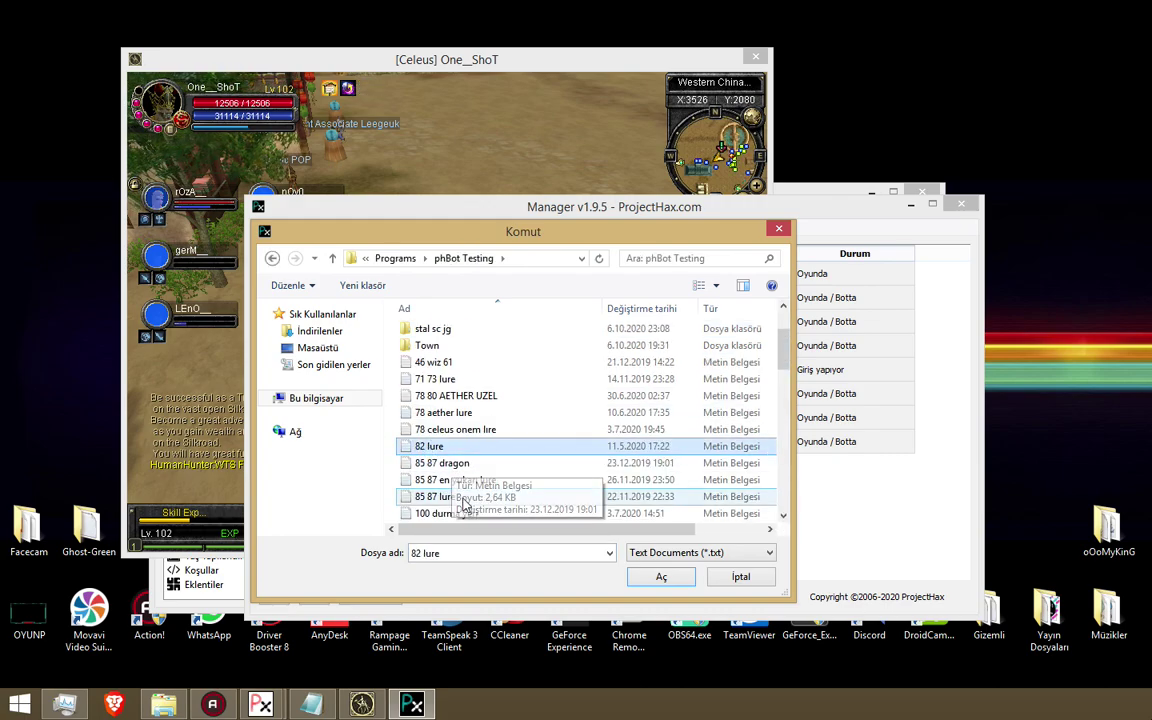
left_click(450, 362)
left_click_drag(452, 228, 209, 279)
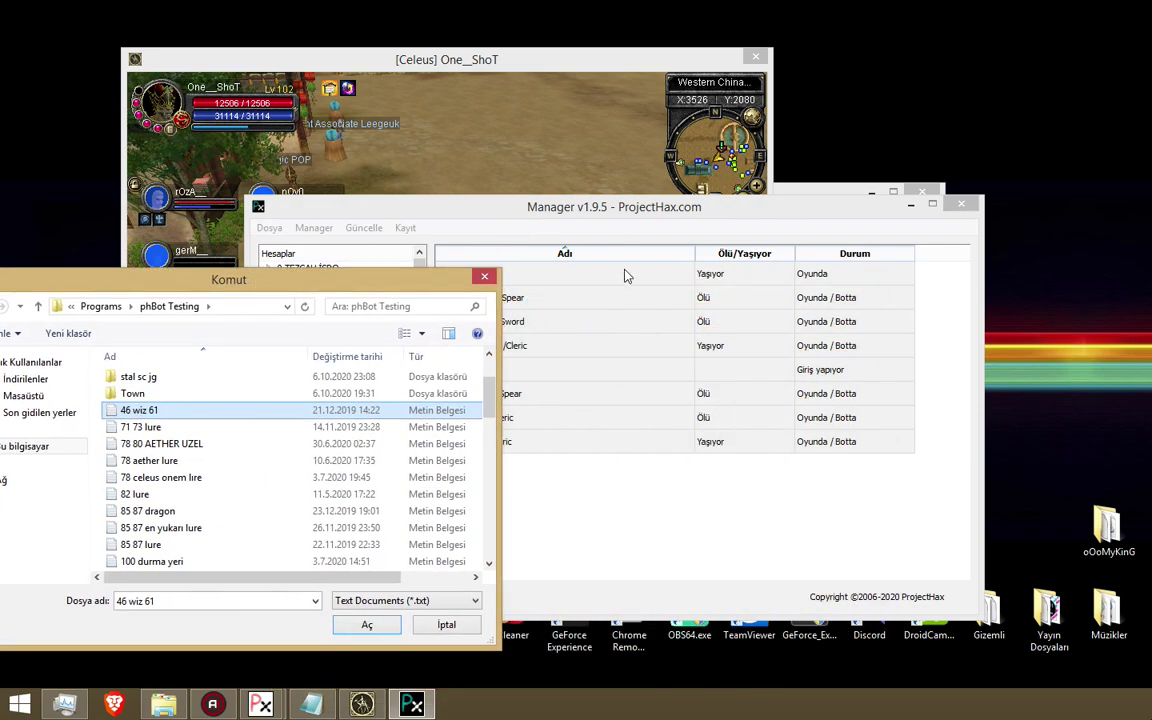
left_click_drag(375, 279, 737, 202)
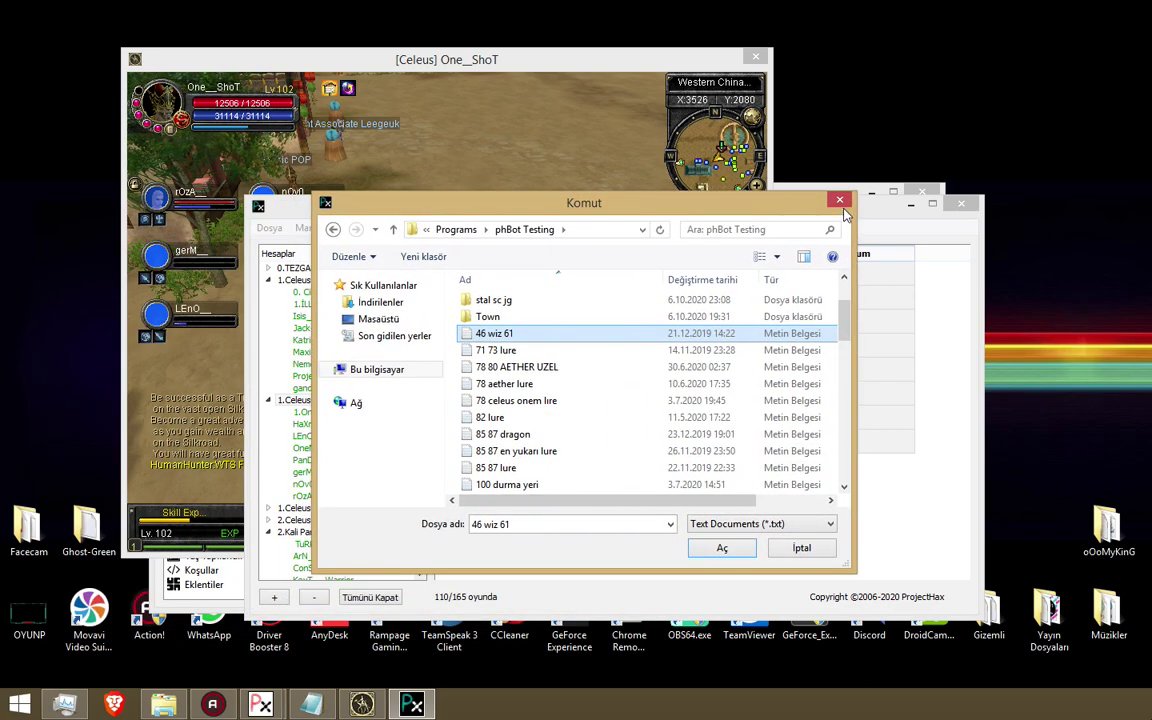
Switch to the first account's phBot window and examine its training area list and latest log entries.
mouse_move(278, 710)
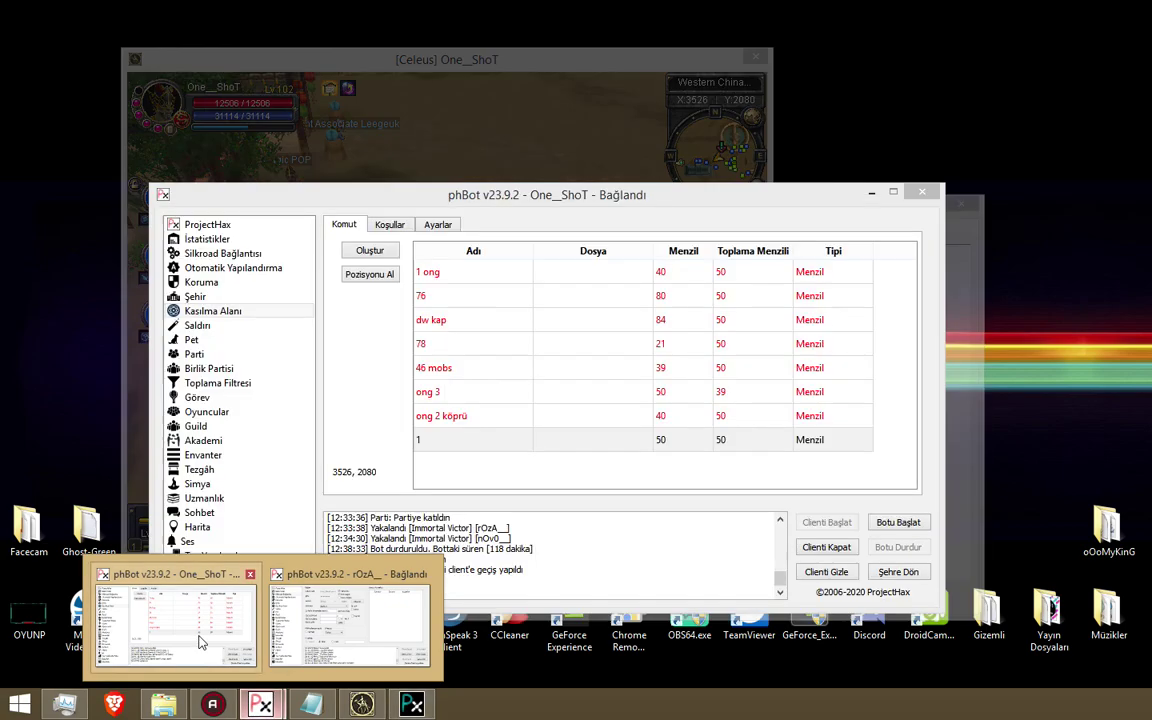
left_click(235, 635)
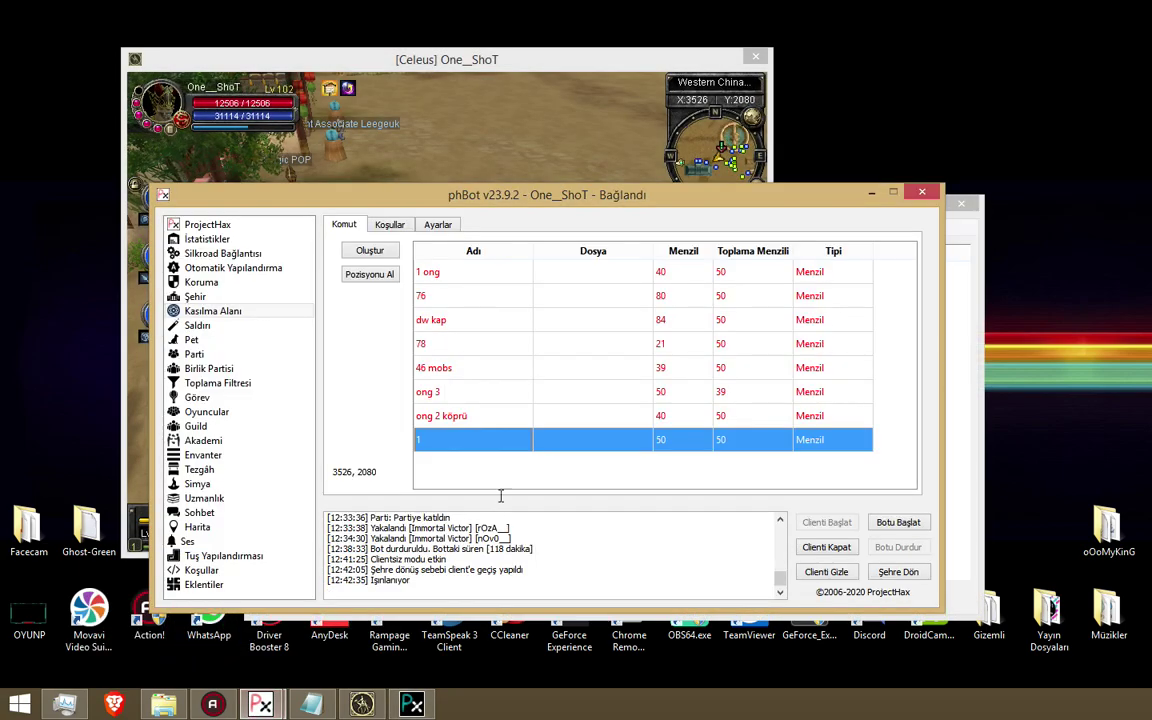
left_click(549, 584)
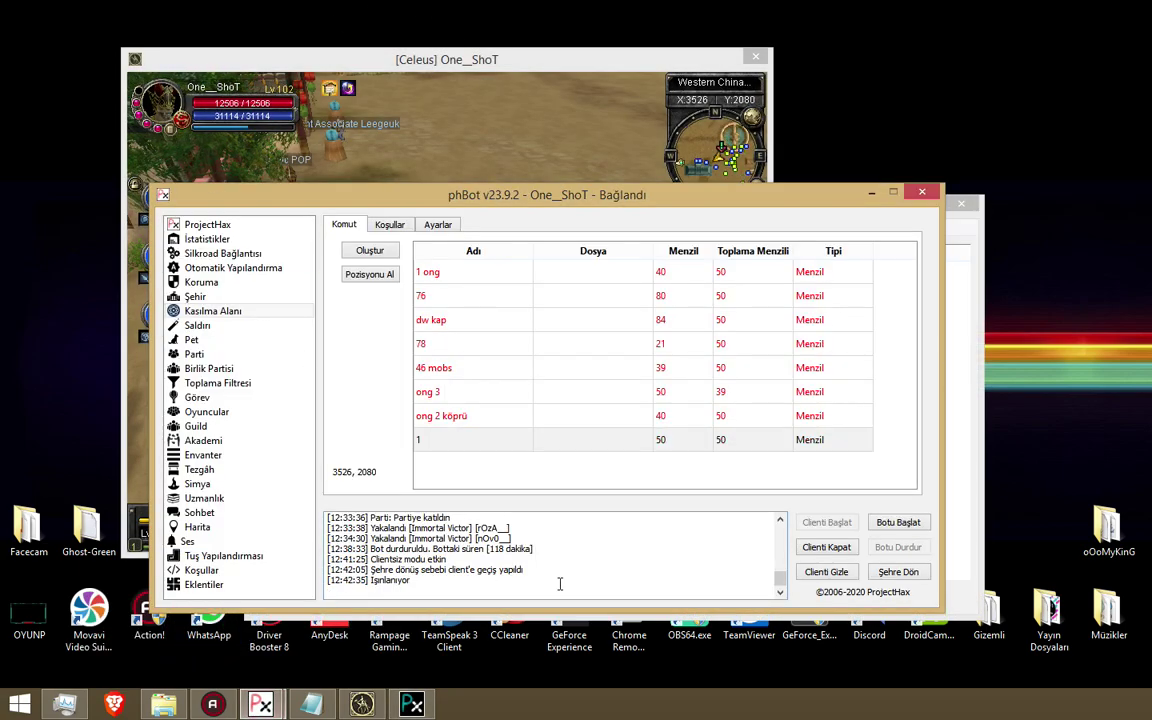
left_click(373, 587)
left_click_drag(476, 586, 597, 580)
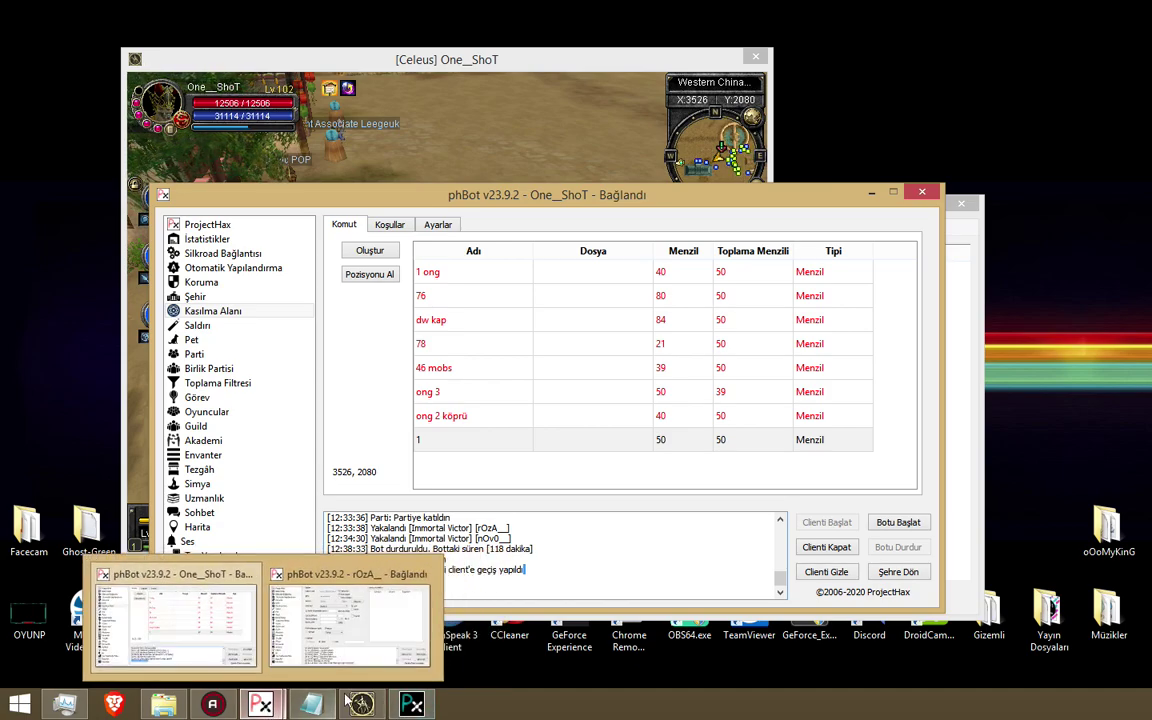
Return to Manager and cancel the script change for the party accounts.
left_click(411, 704)
left_click(808, 553)
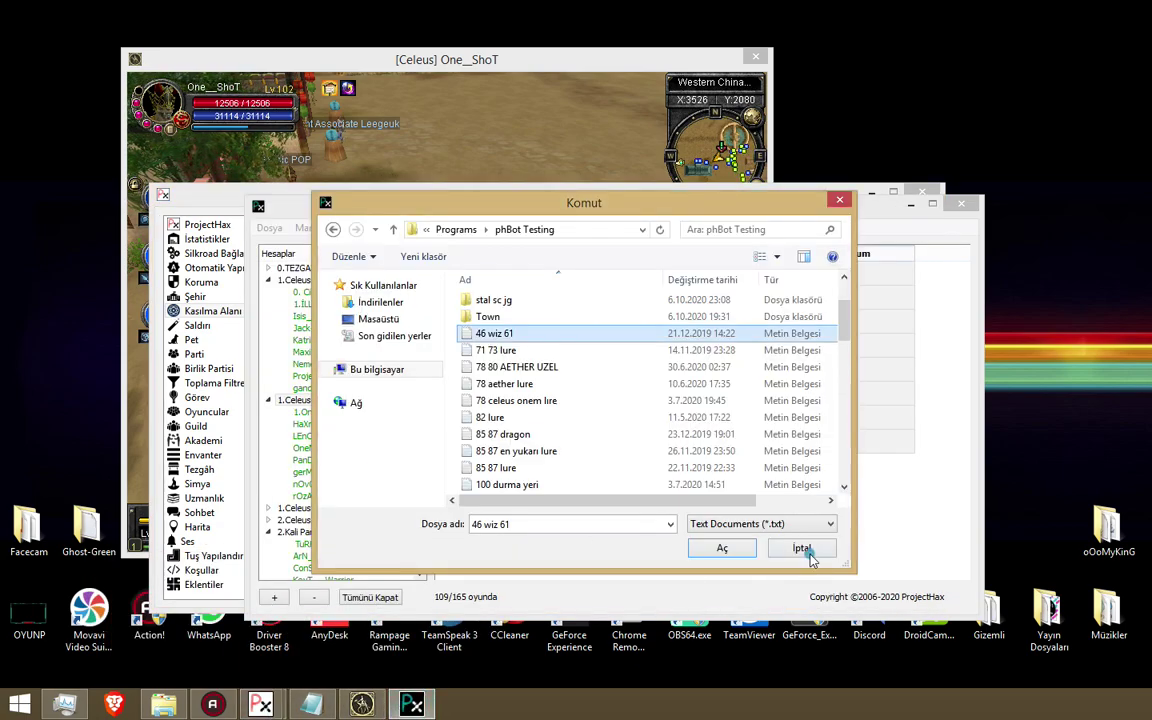
left_click(803, 549)
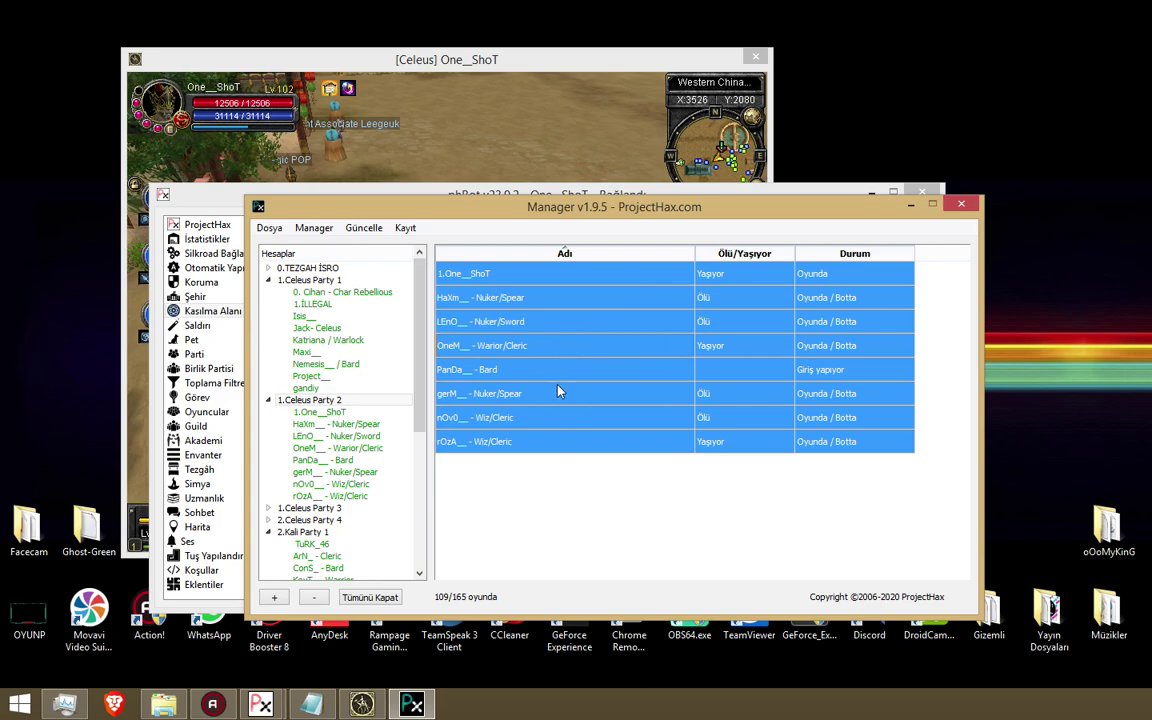
right_click(527, 331)
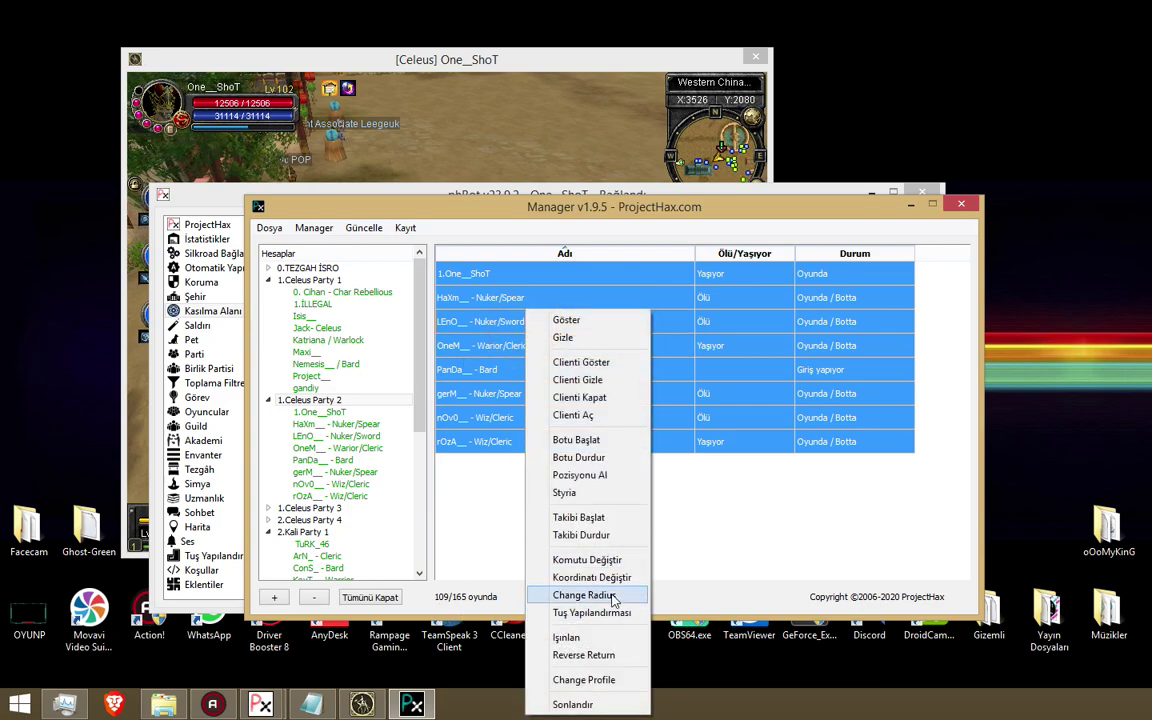
left_click(456, 498)
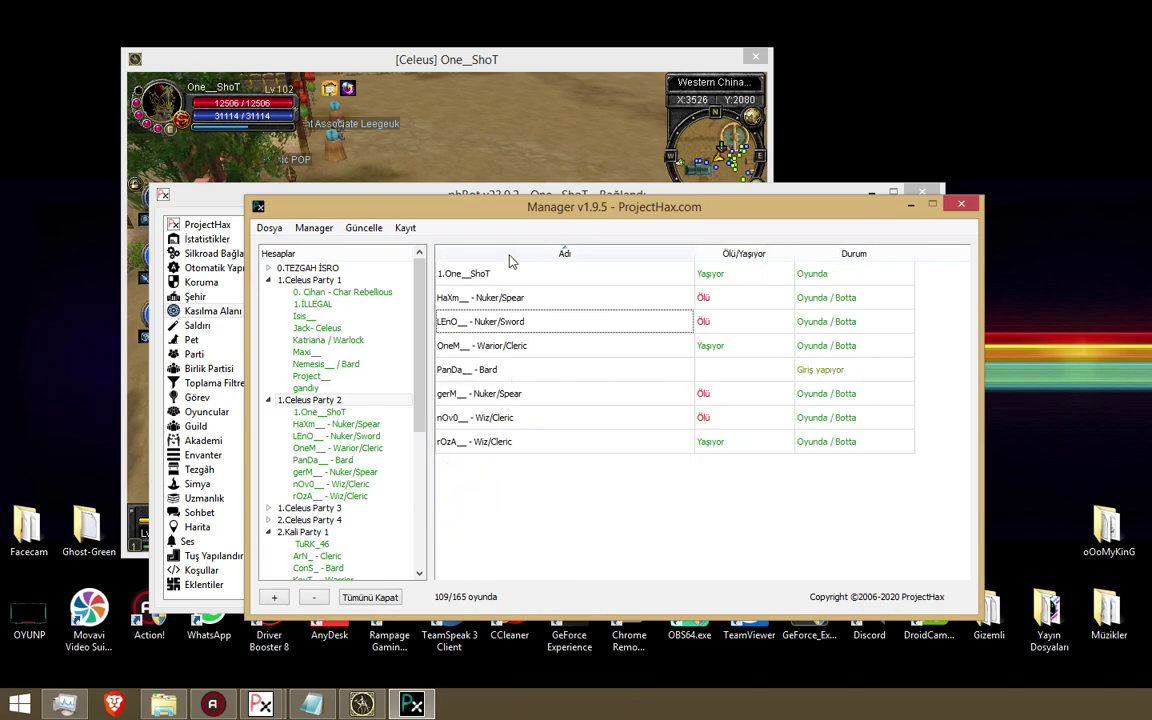
Set the training radius to 30 for the first account, the three Nuker accounts and the last Wiz/Cleric of 1.Celeus Party 2.
left_click(500, 442)
left_click(495, 396, "ctrl")
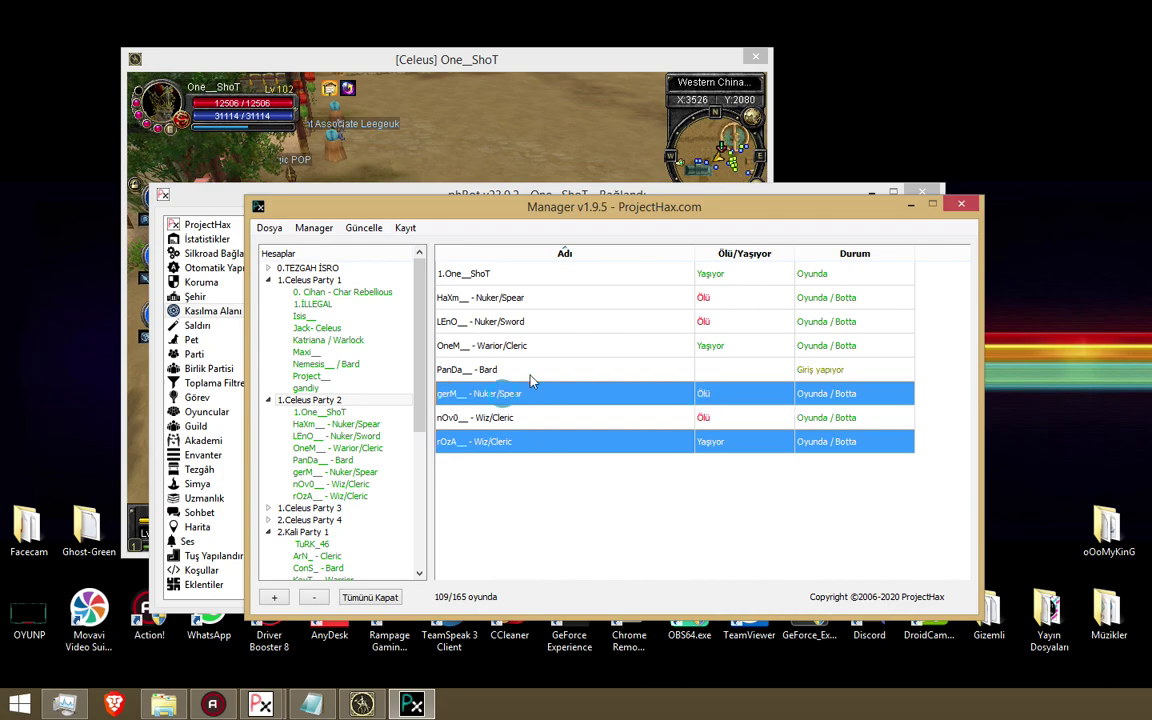
left_click(525, 321, "ctrl")
left_click(535, 298, "ctrl")
left_click(549, 272, "ctrl")
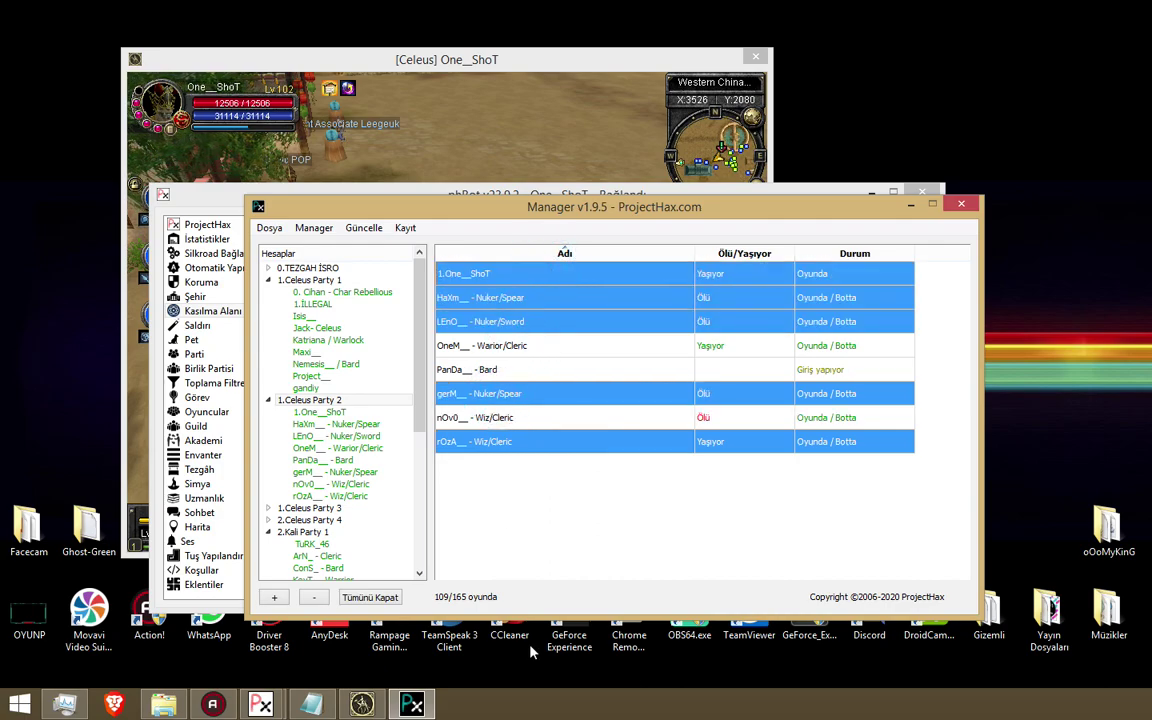
right_click(528, 272)
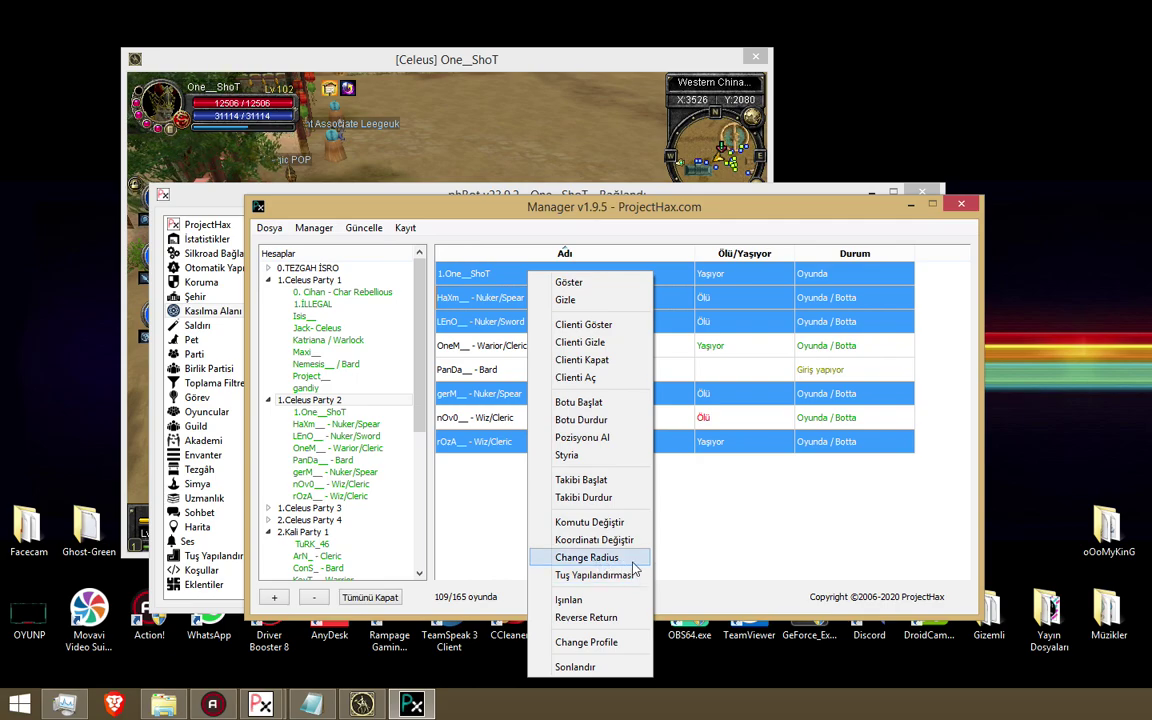
left_click(588, 558)
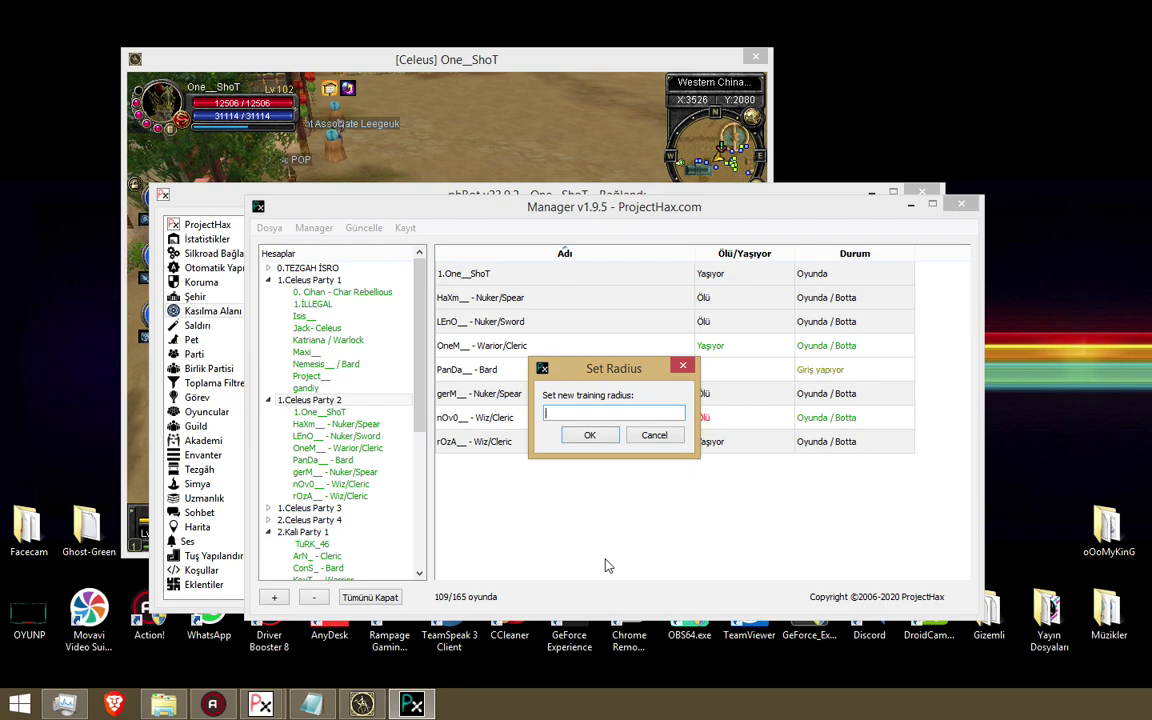
key("Return")
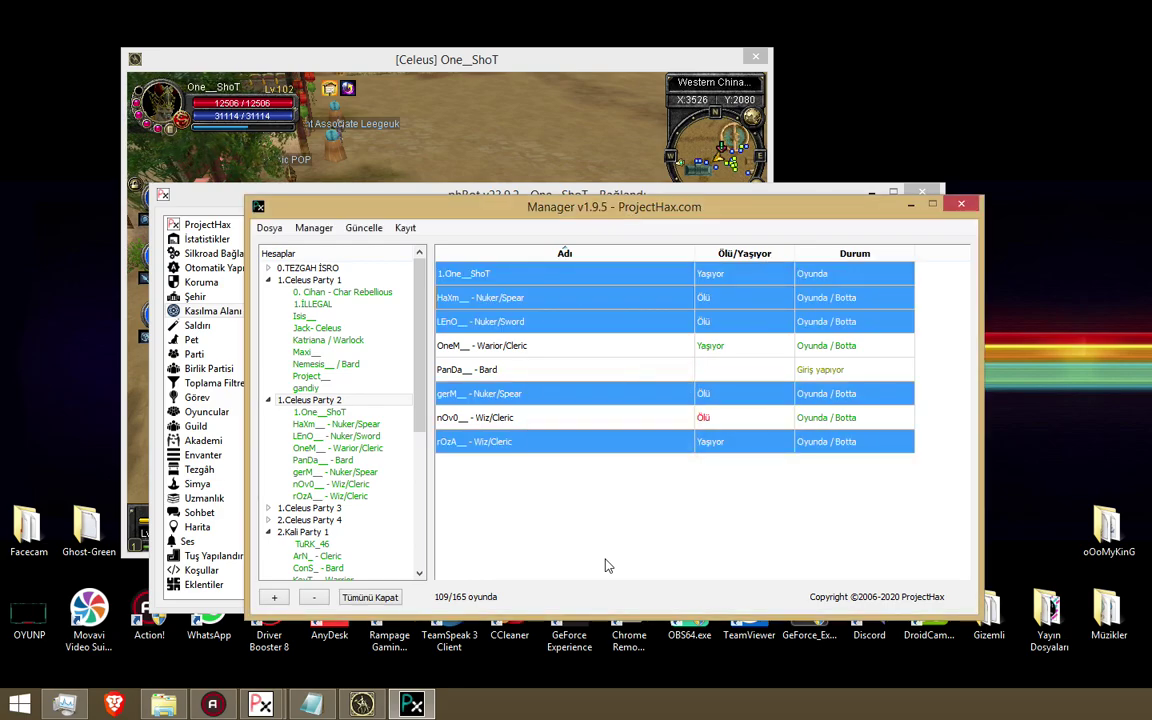
Check the first account's phBot training area list and log for the radius change.
left_click(212, 192)
left_click(511, 580)
left_click_drag(591, 579, 372, 580)
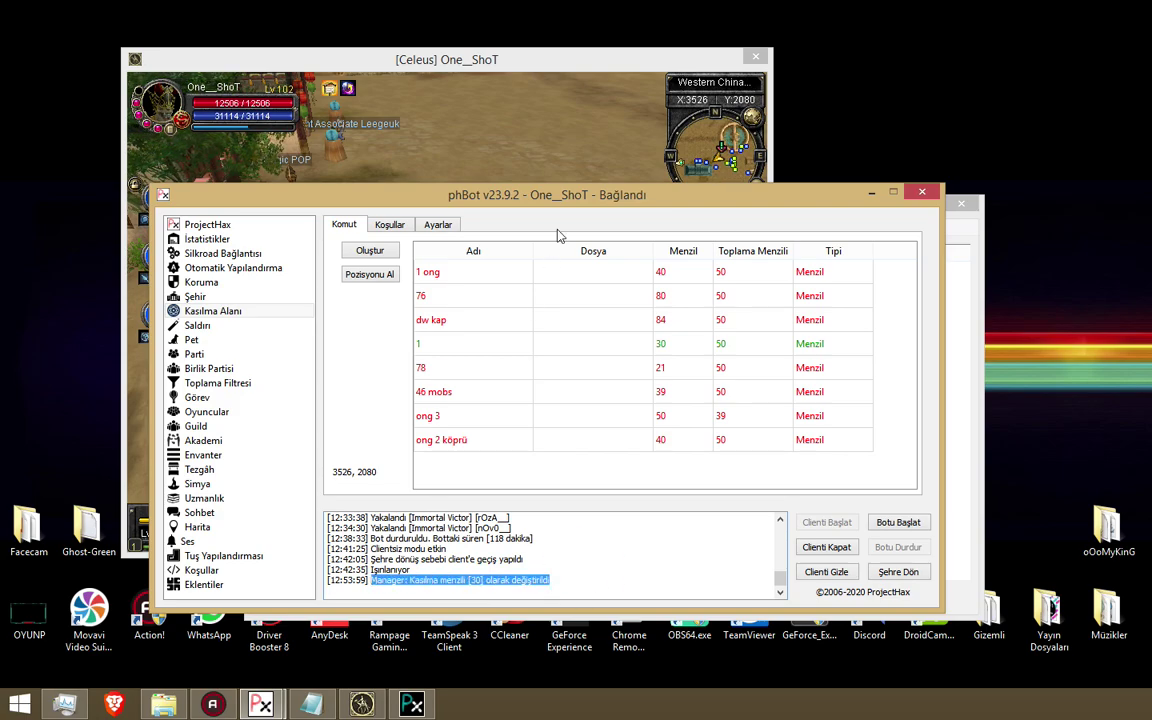
left_click(979, 433)
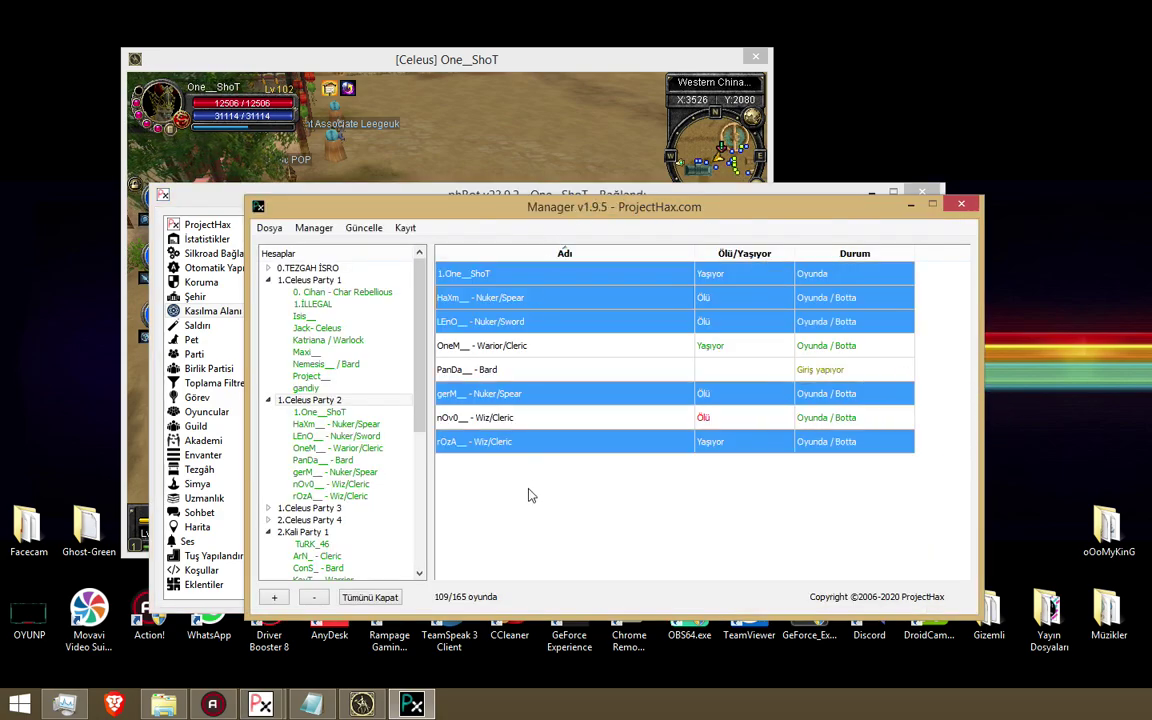
left_click(575, 478)
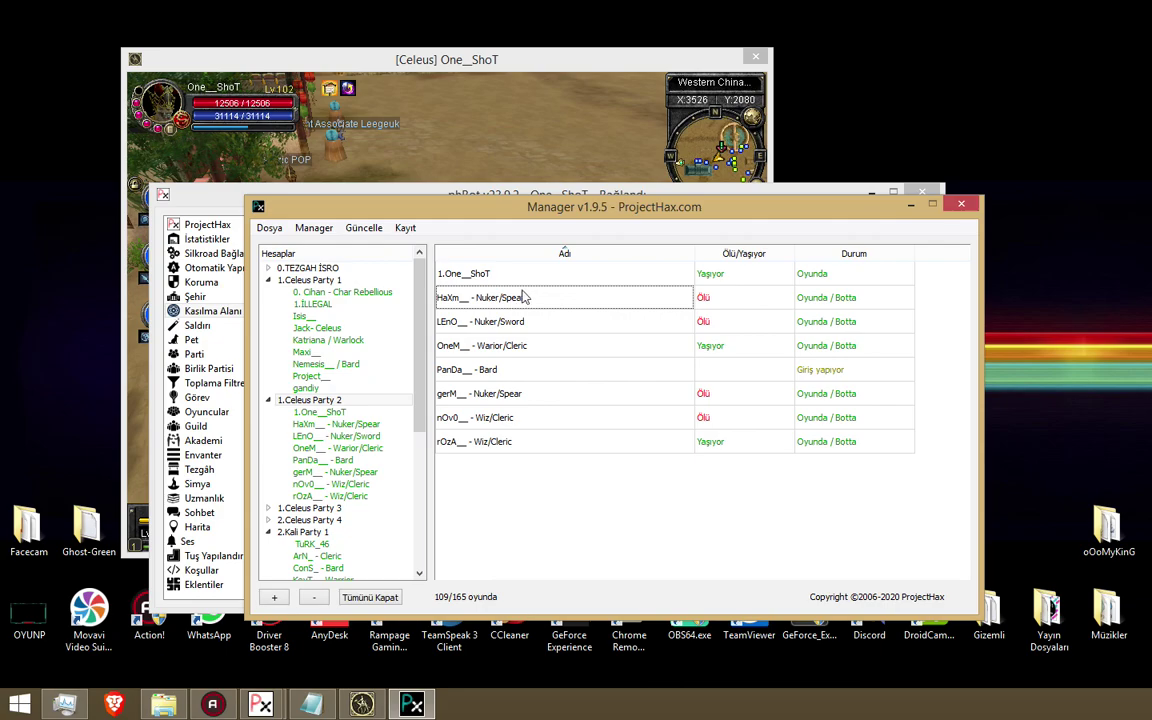
left_click(519, 281)
left_click(532, 442, "shift")
right_click(532, 442)
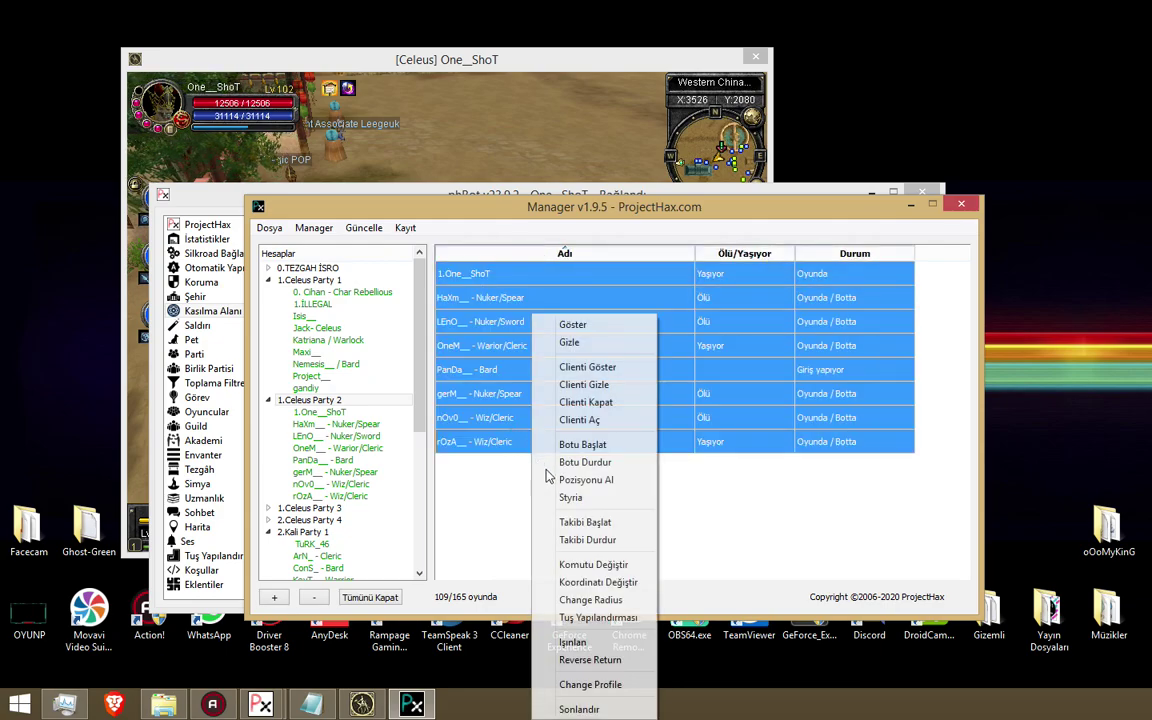
left_click(766, 530)
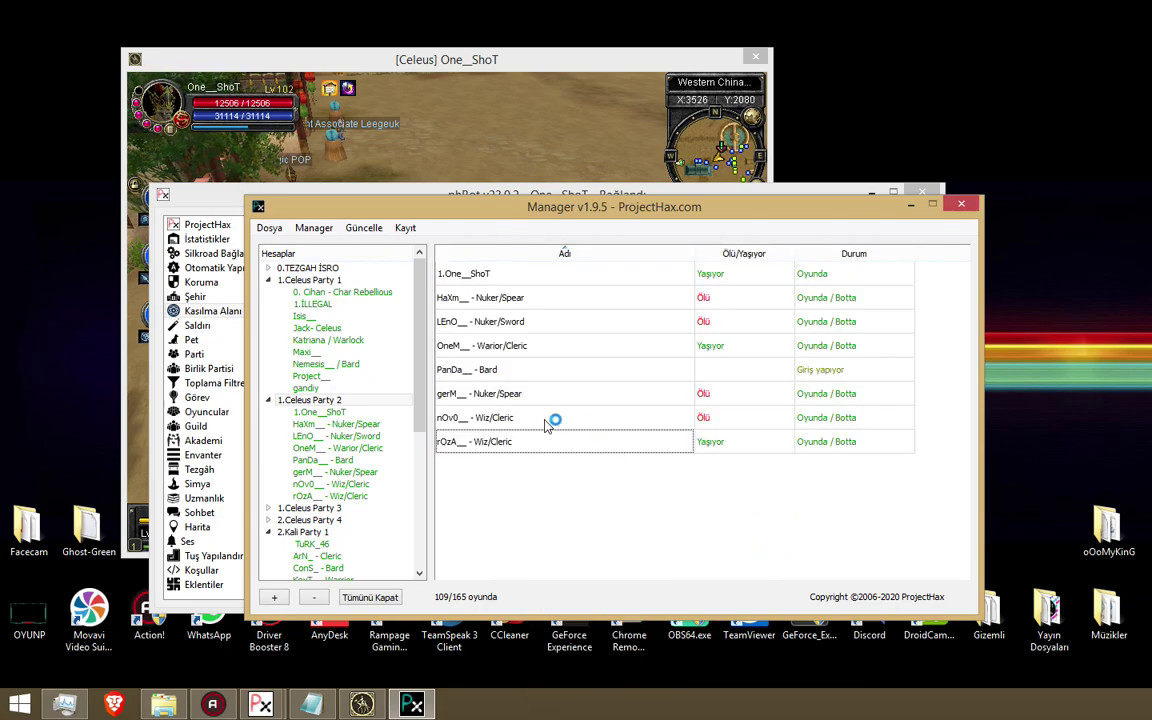
Set the training radius to 7 for the Warior/Cleric, the Bard and the first Wiz/Cleric of 1.Celeus Party 2.
left_click(544, 419)
left_click(572, 369, "ctrl")
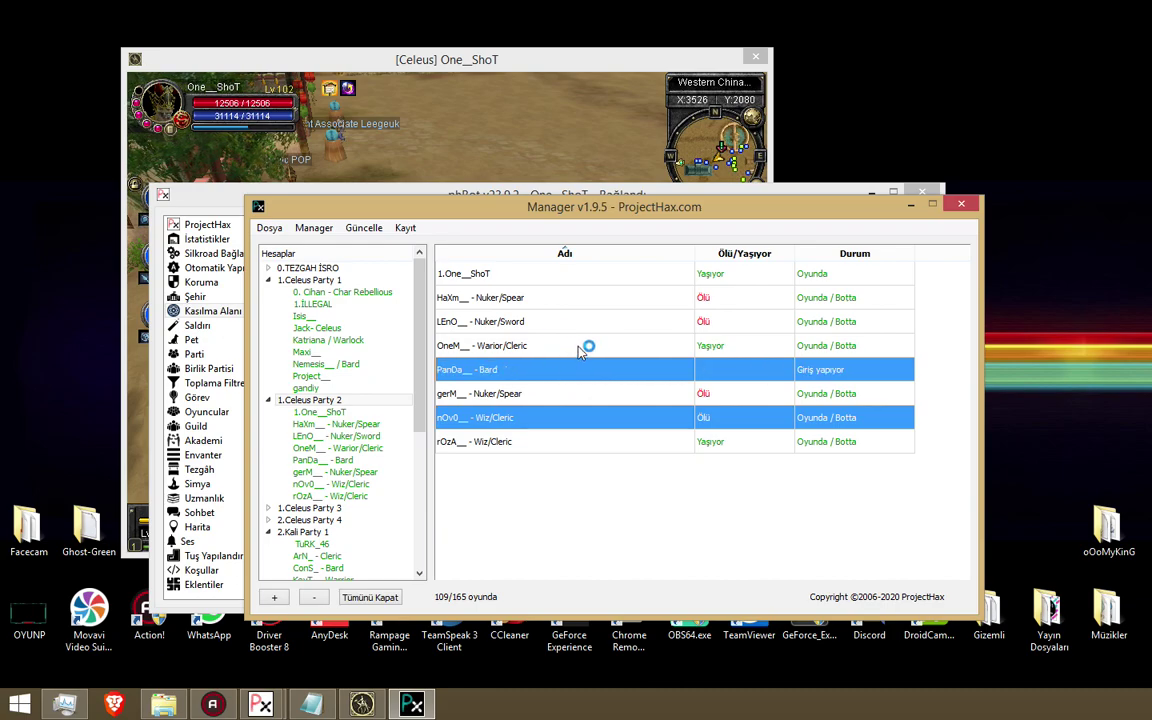
left_click(582, 345, "ctrl")
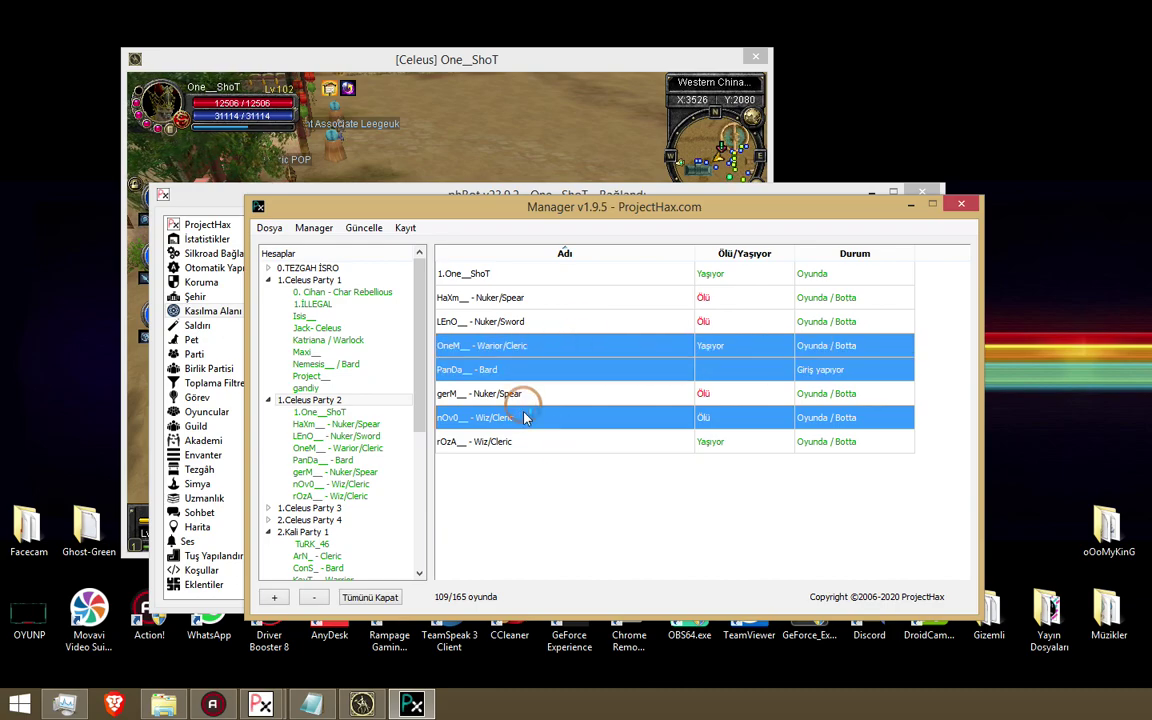
right_click(594, 418)
left_click(615, 598)
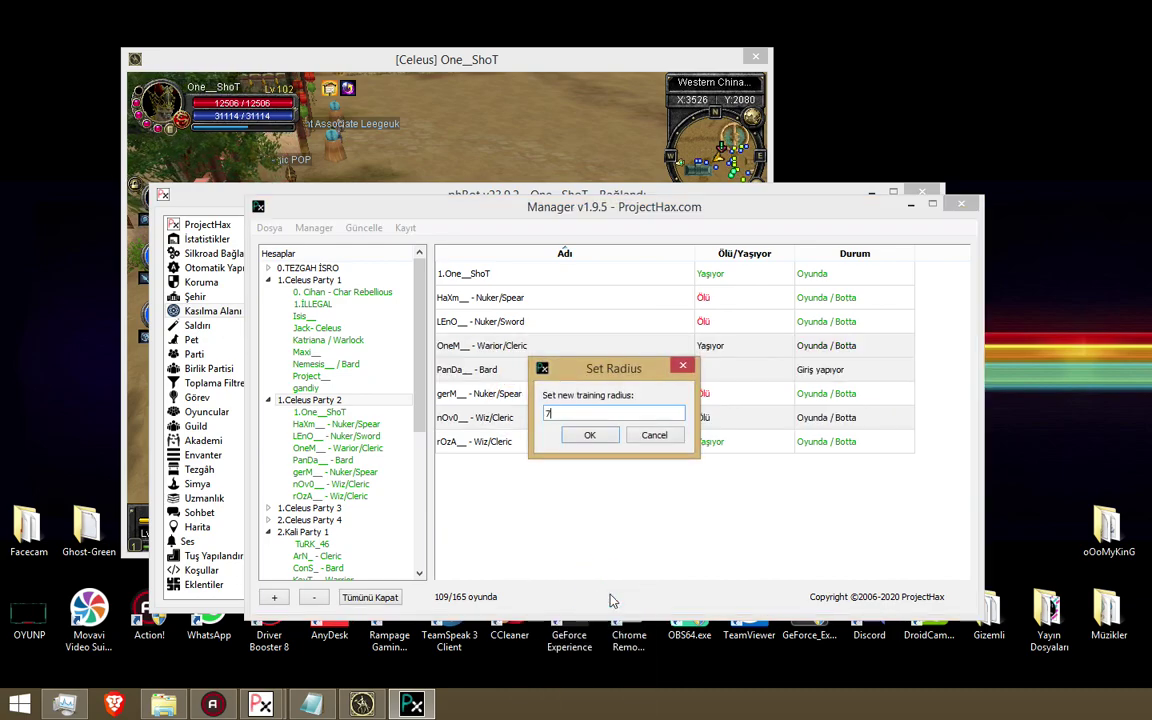
type("7")
key("Return")
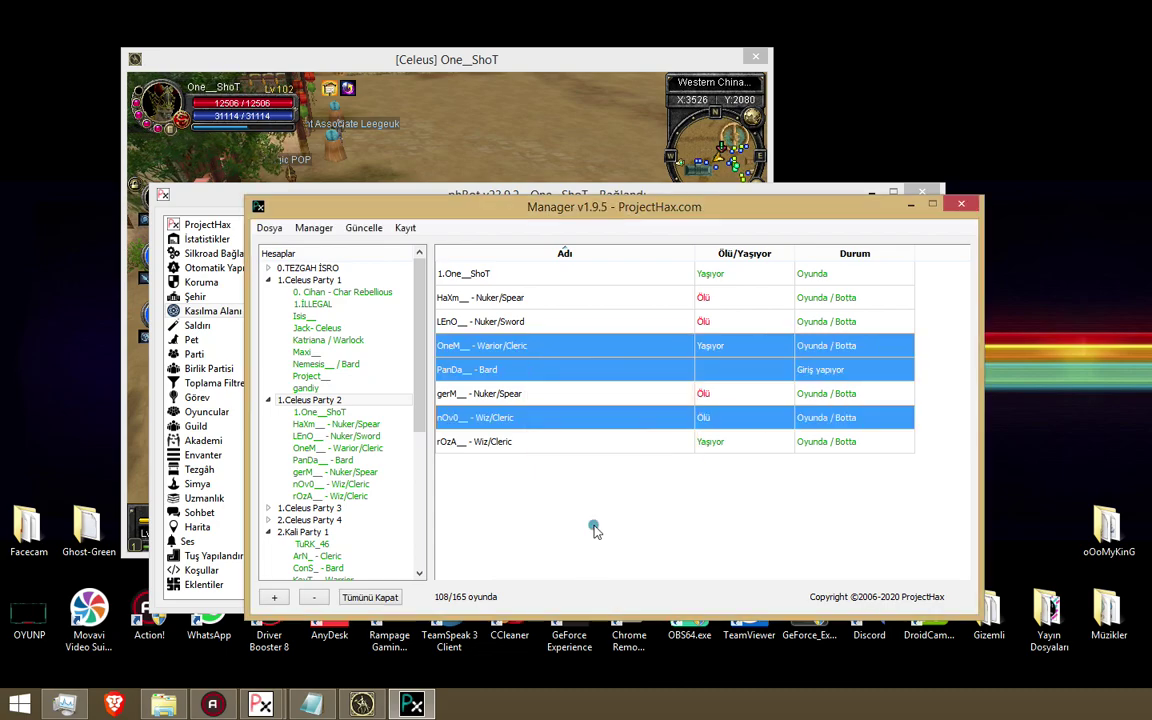
Switch to the Silkroad game client and move the first account's character a short distance to about X:3524, Y:2082.
left_click(509, 442)
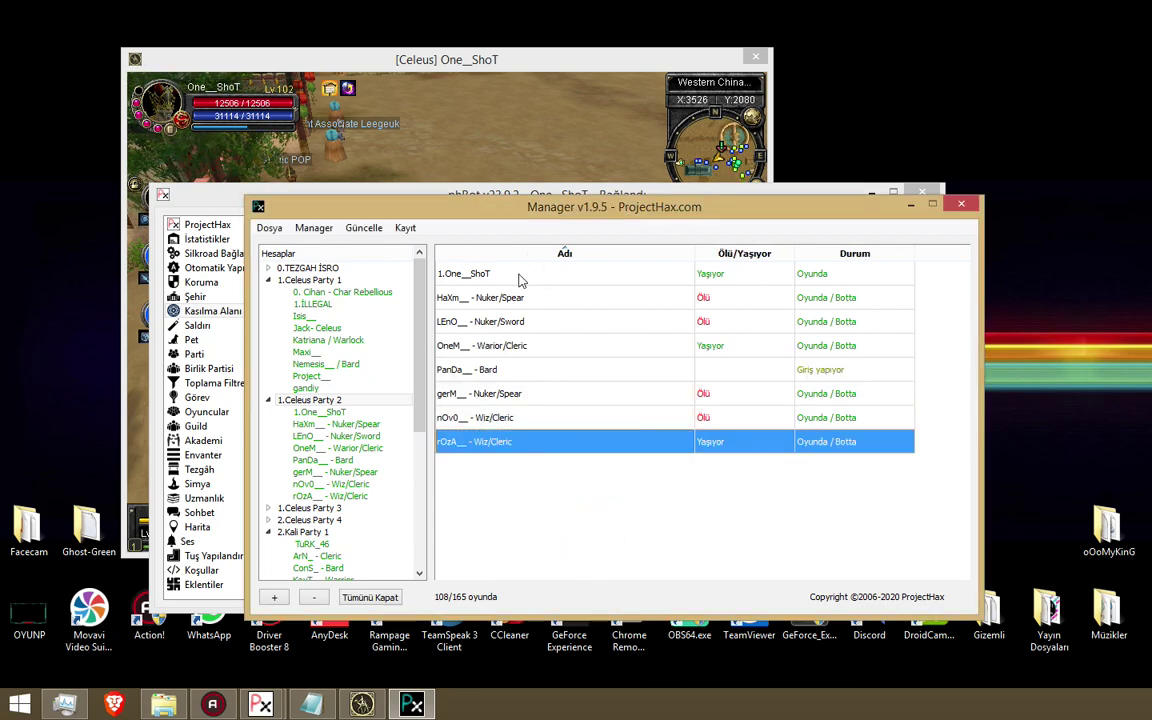
left_click(535, 507)
left_click(548, 125)
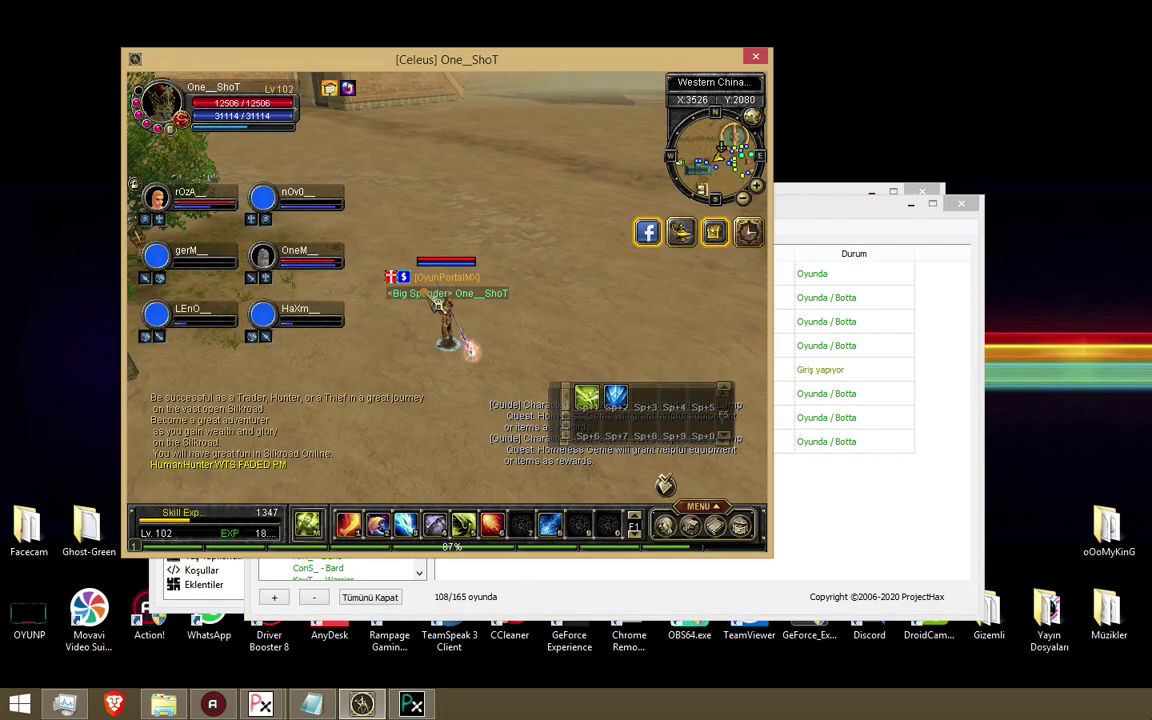
left_click(525, 370)
left_click_drag(627, 362, 486, 330)
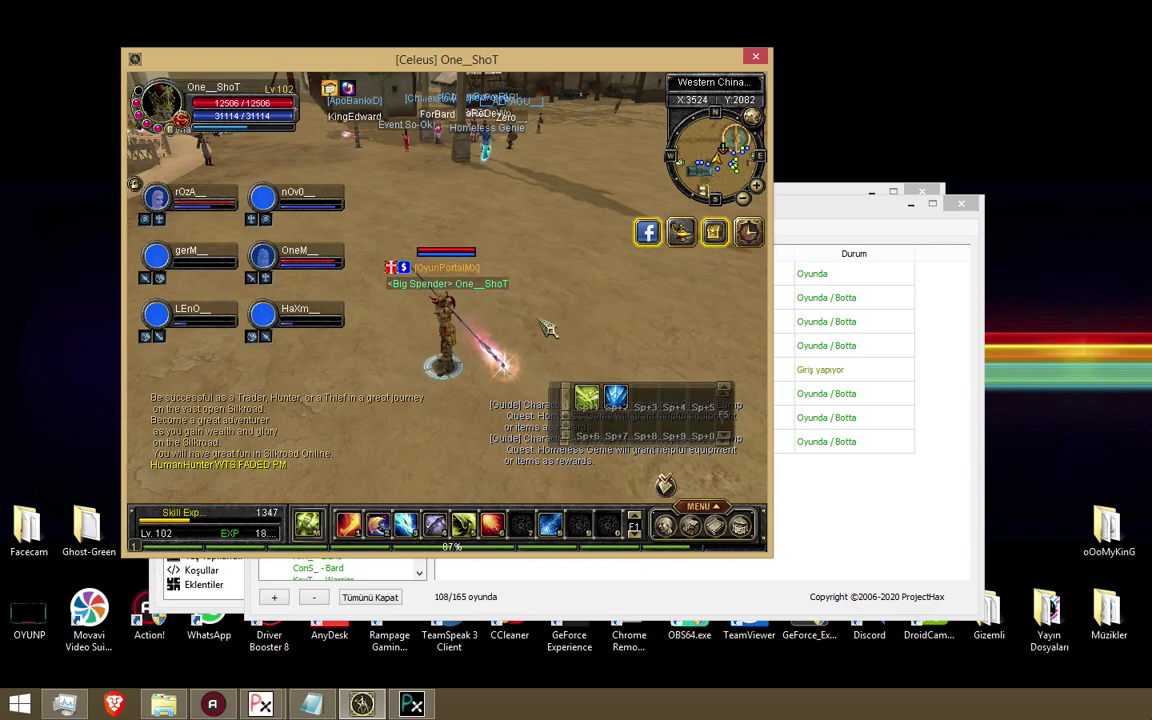
left_click(815, 539)
left_click(503, 446)
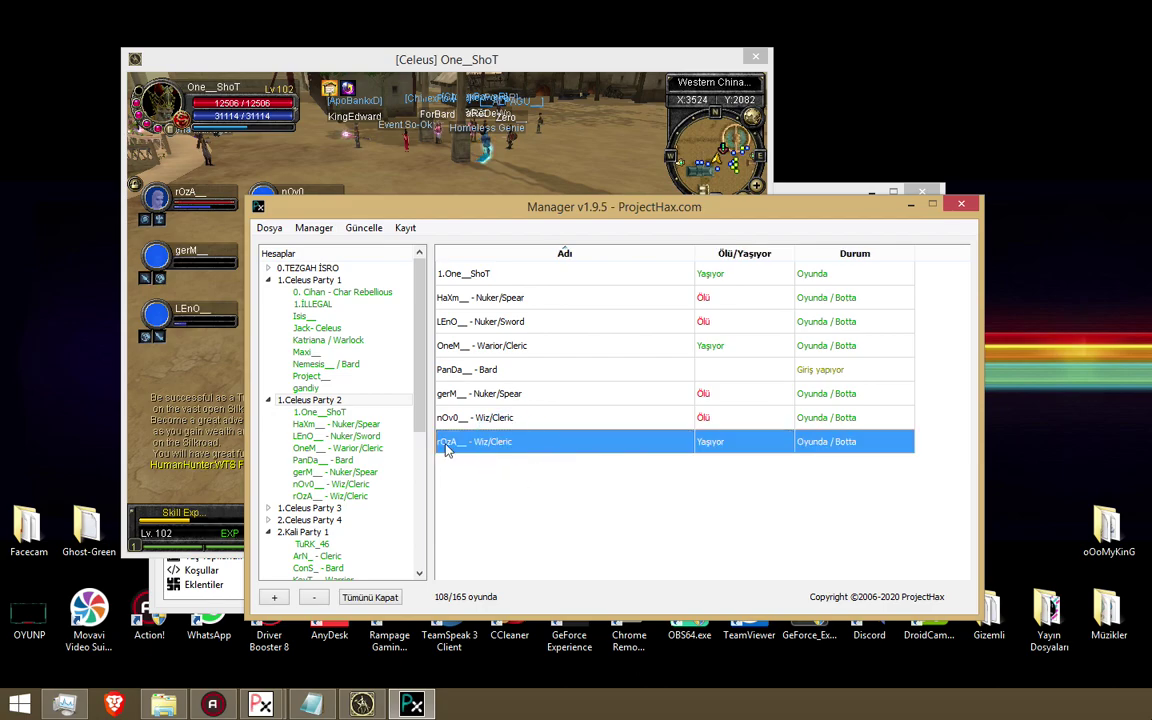
left_click(498, 303, "shift")
left_click(585, 506)
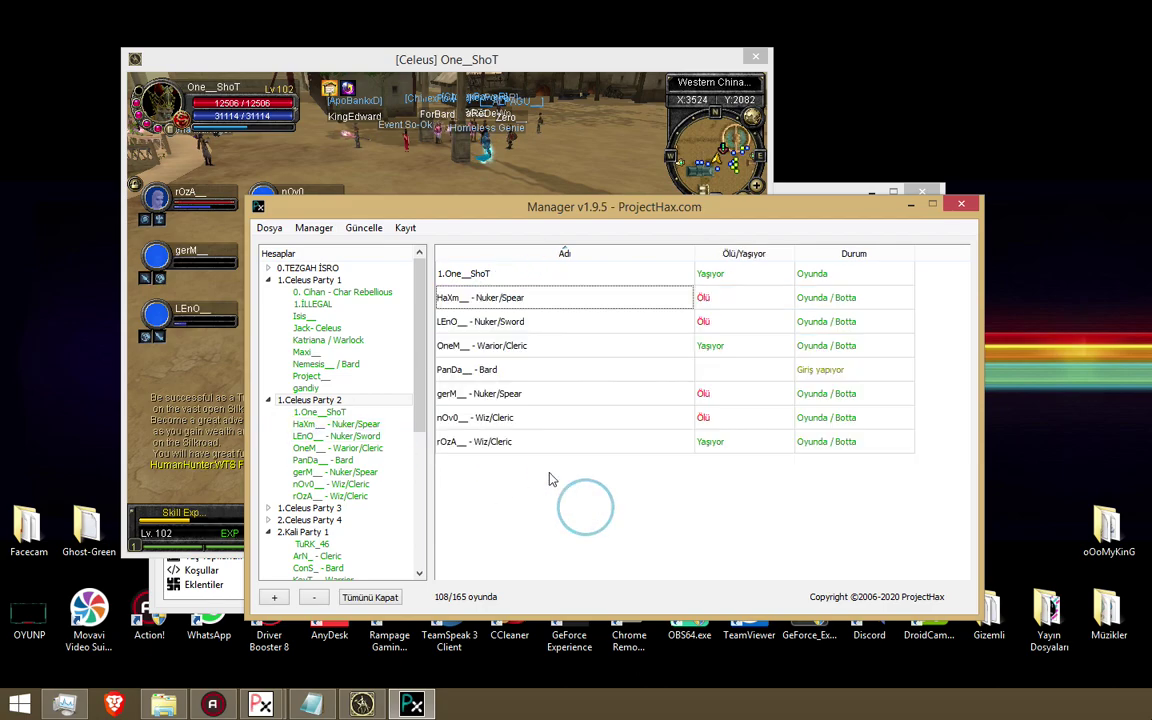
left_click_drag(522, 442, 524, 430)
left_click(514, 535)
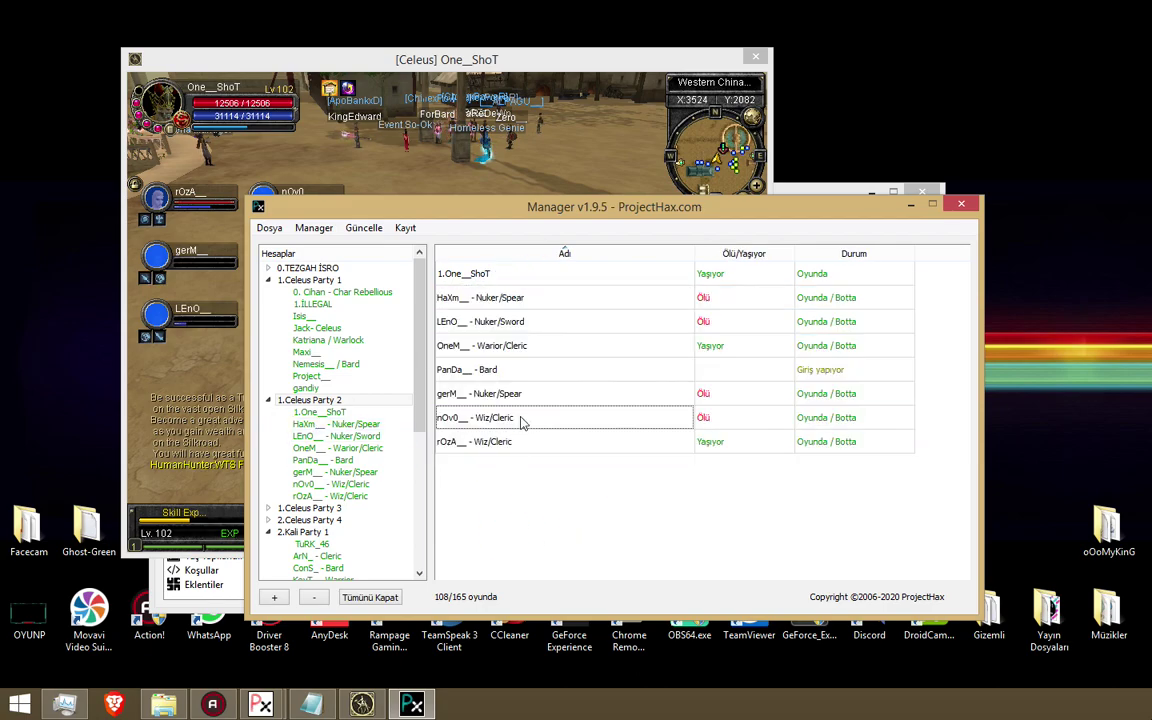
Select every account of 1.Celeus Party 2 except the first one.
left_click(478, 297)
left_click(503, 447, "shift")
left_click(514, 501)
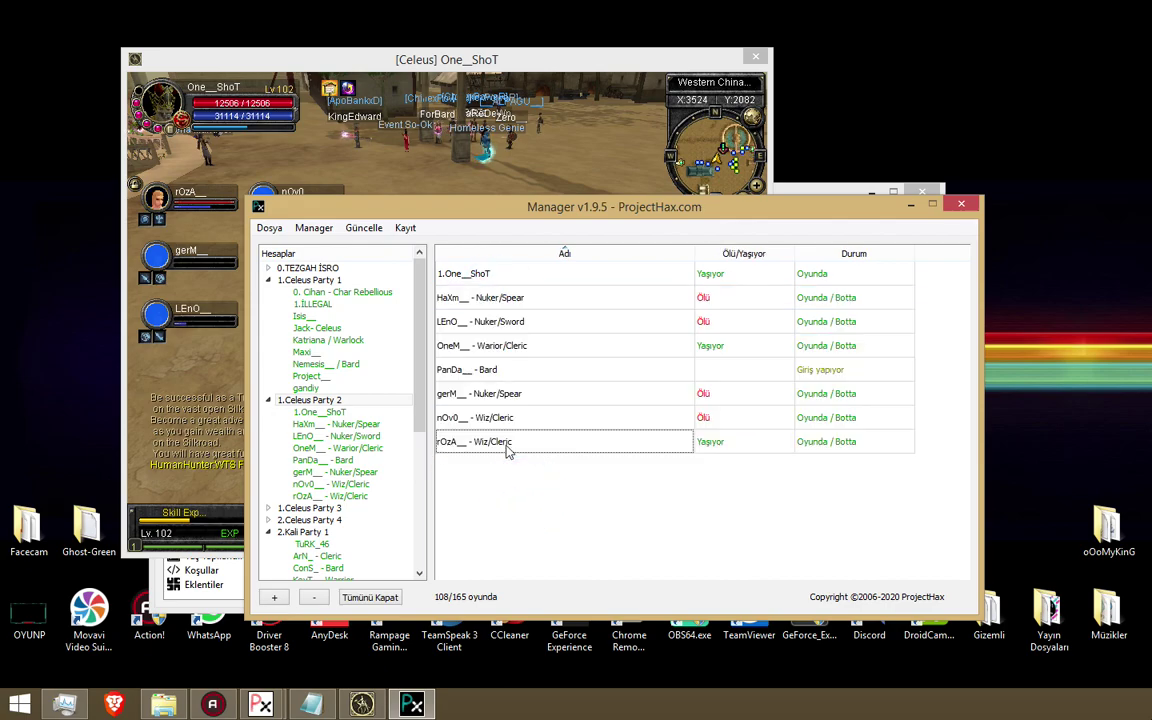
left_click(506, 447)
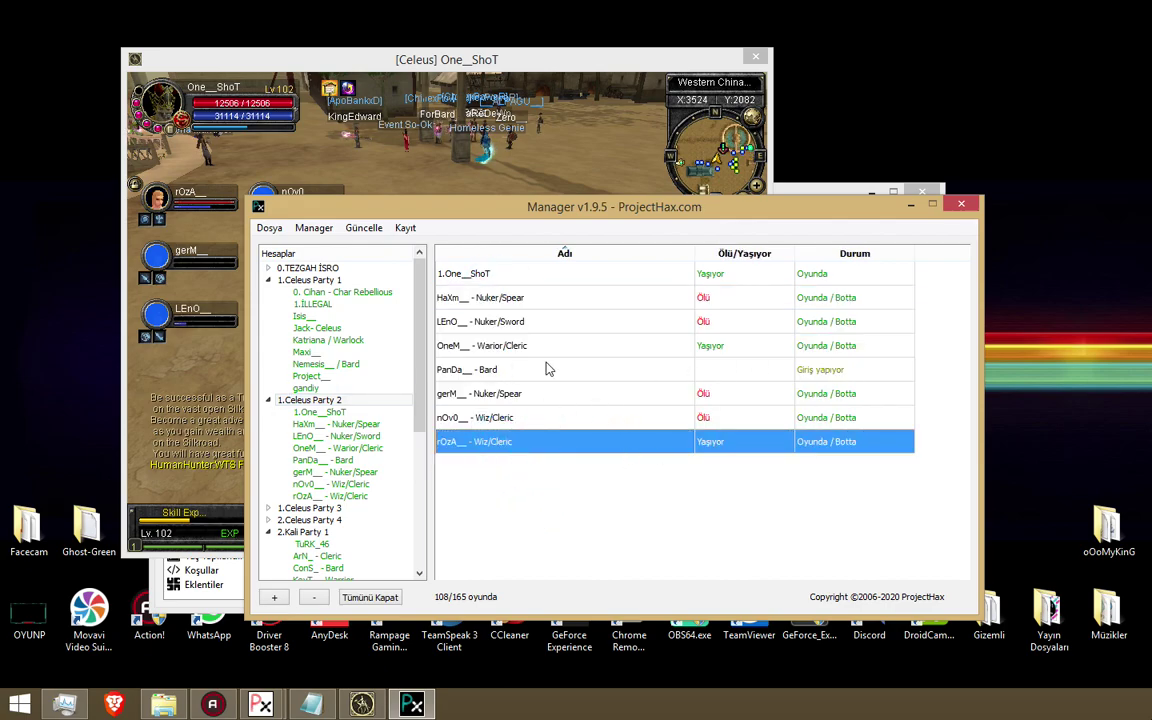
left_click(553, 346, "ctrl")
left_click(830, 326, "ctrl")
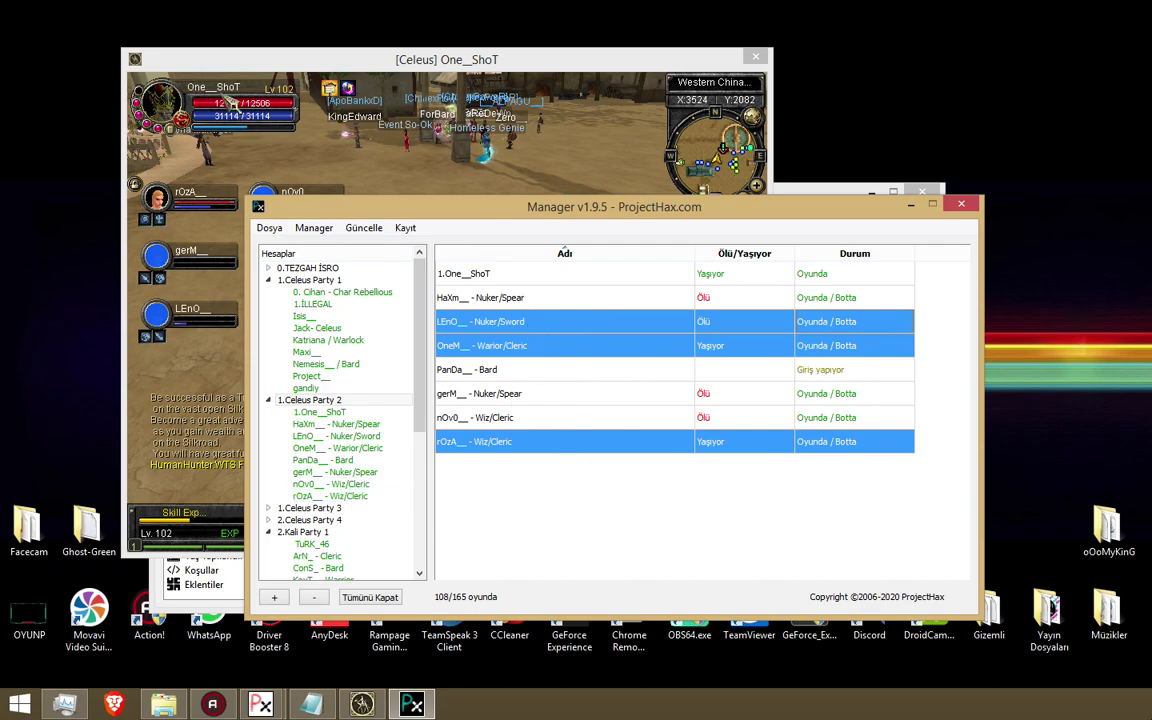
left_click_drag(555, 457, 544, 299)
left_click(554, 548)
left_click(512, 447)
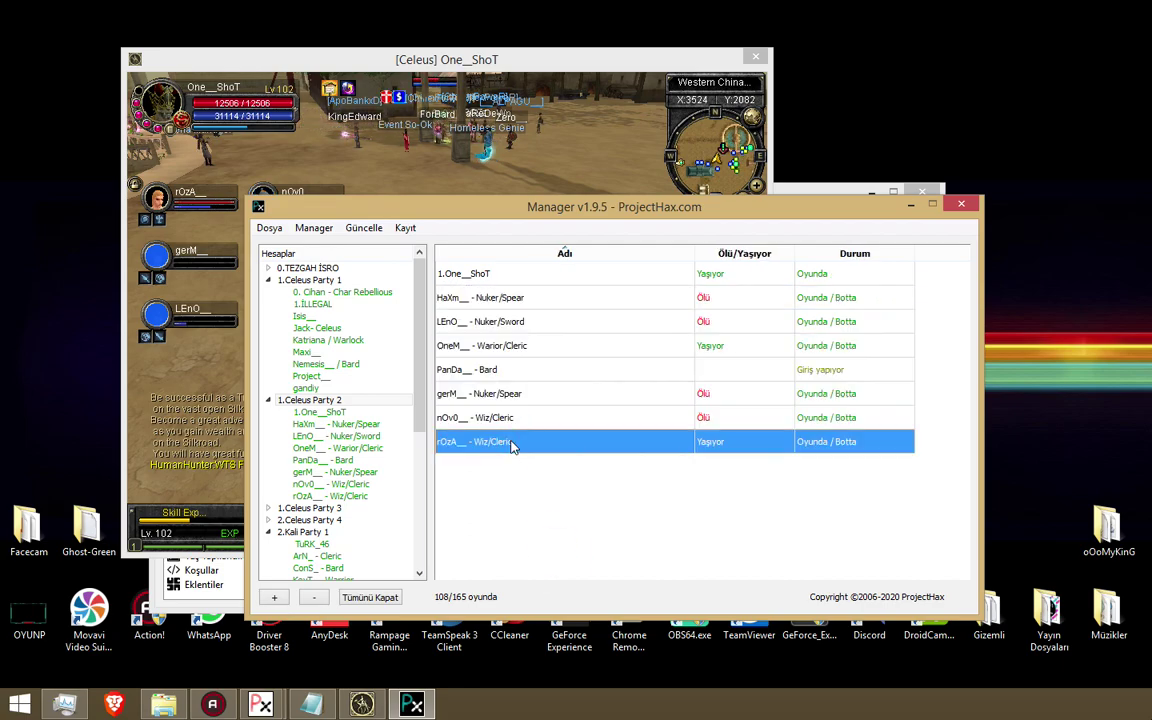
left_click(490, 303, "shift")
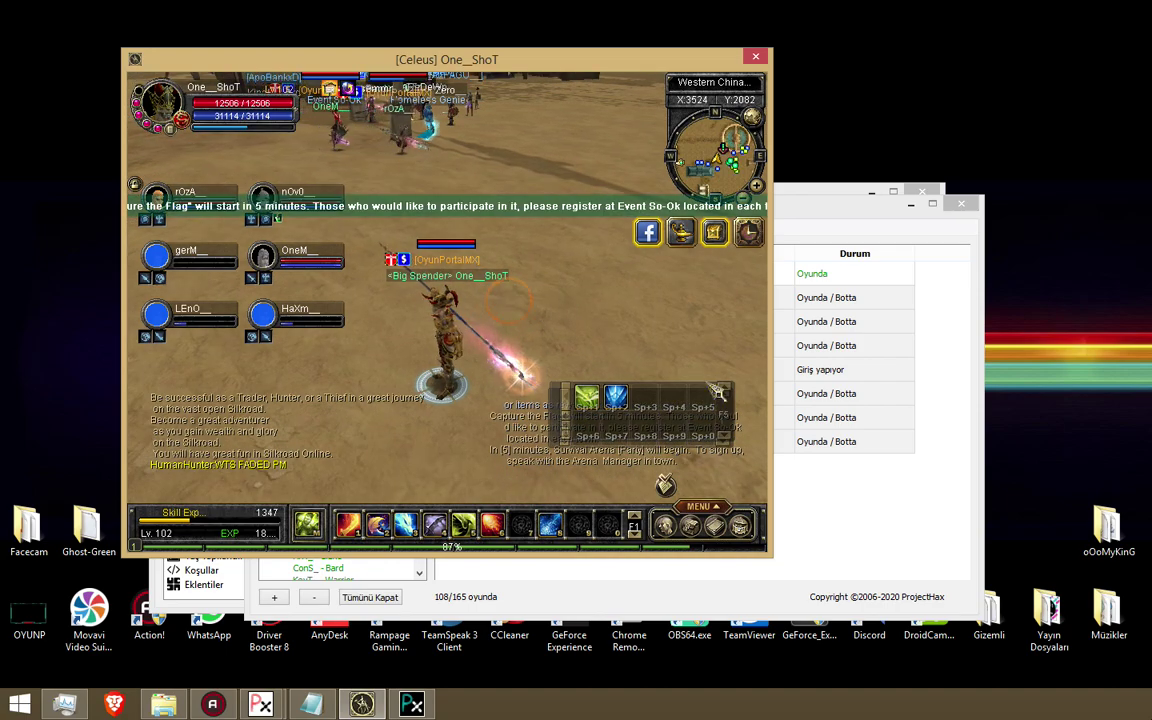
left_click(826, 209)
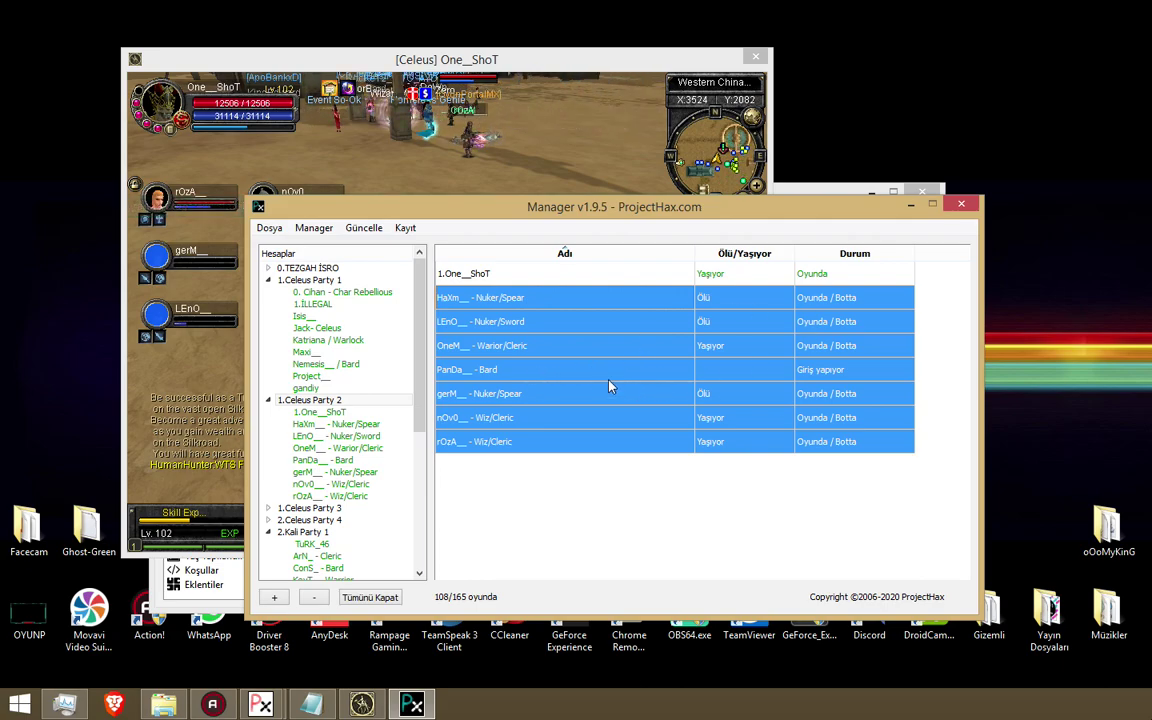
Prepare a Reverse Return for the selected accounts, entering the first account's character name as the party member to return to.
right_click(502, 343)
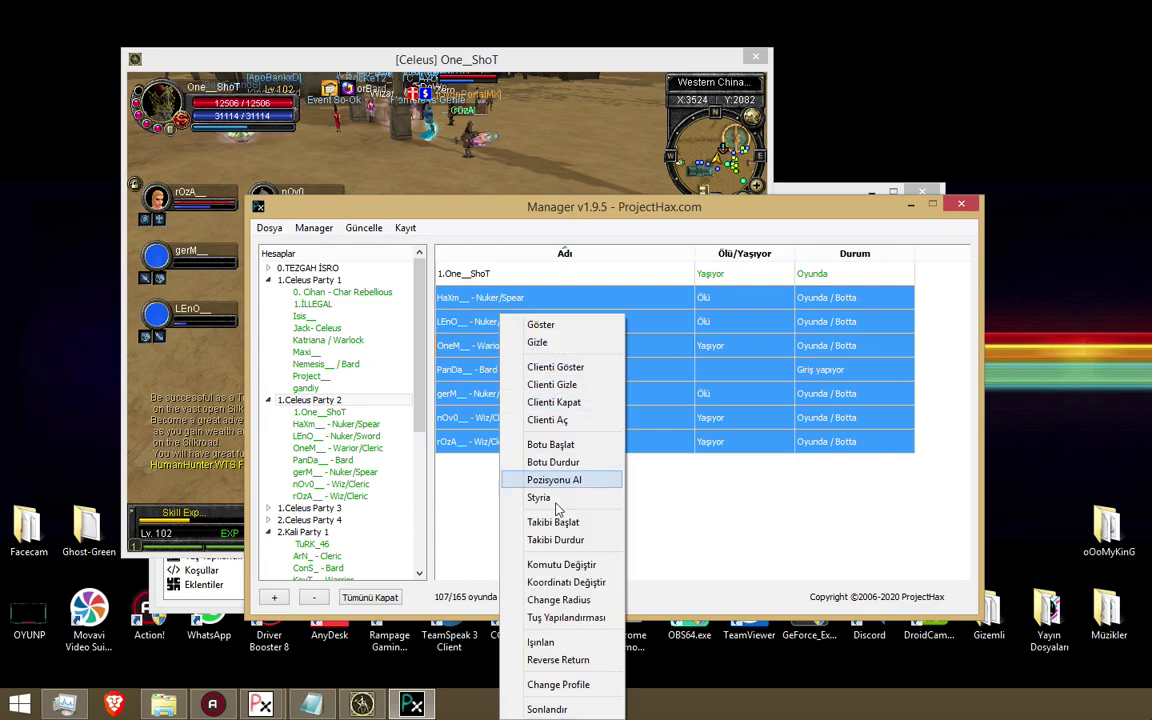
left_click(578, 661)
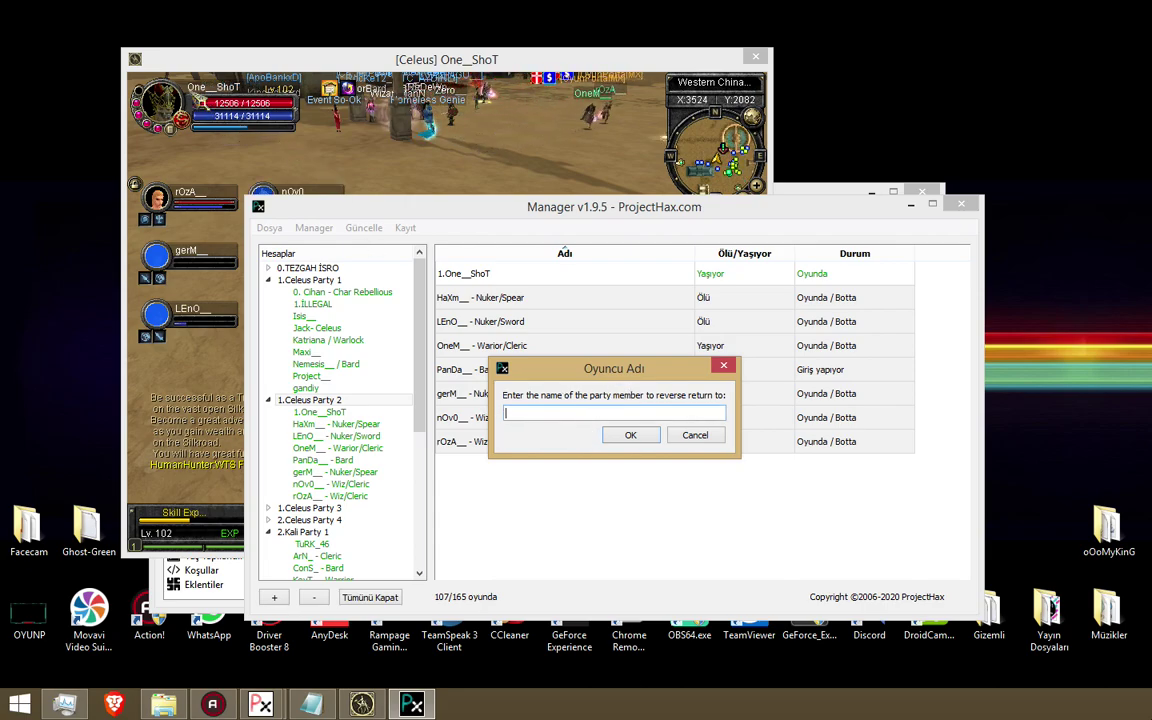
type("One_")
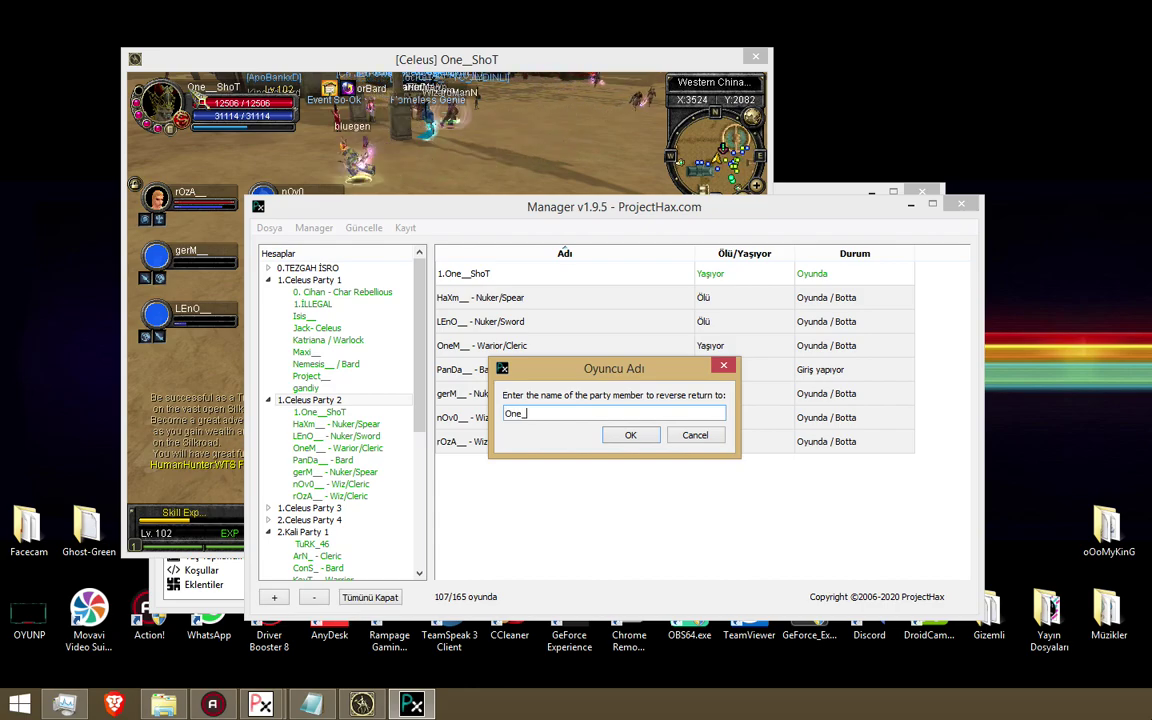
type("_ShoT")
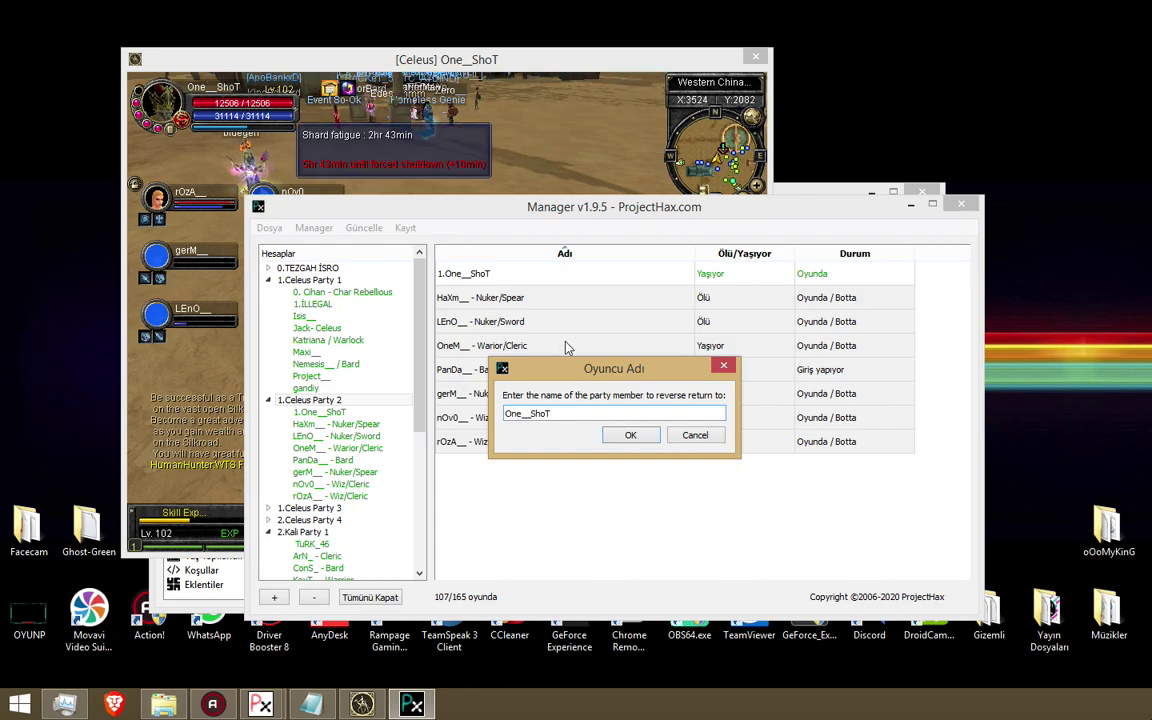
left_click_drag(578, 371, 571, 421)
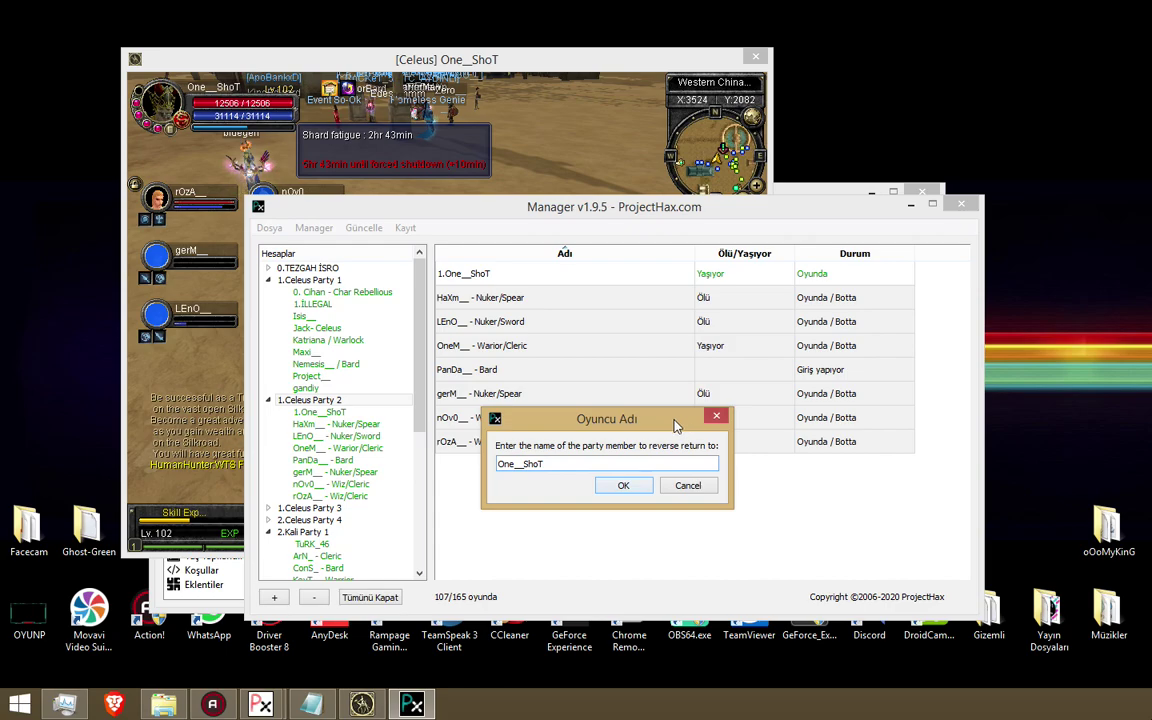
left_click_drag(675, 425, 630, 523)
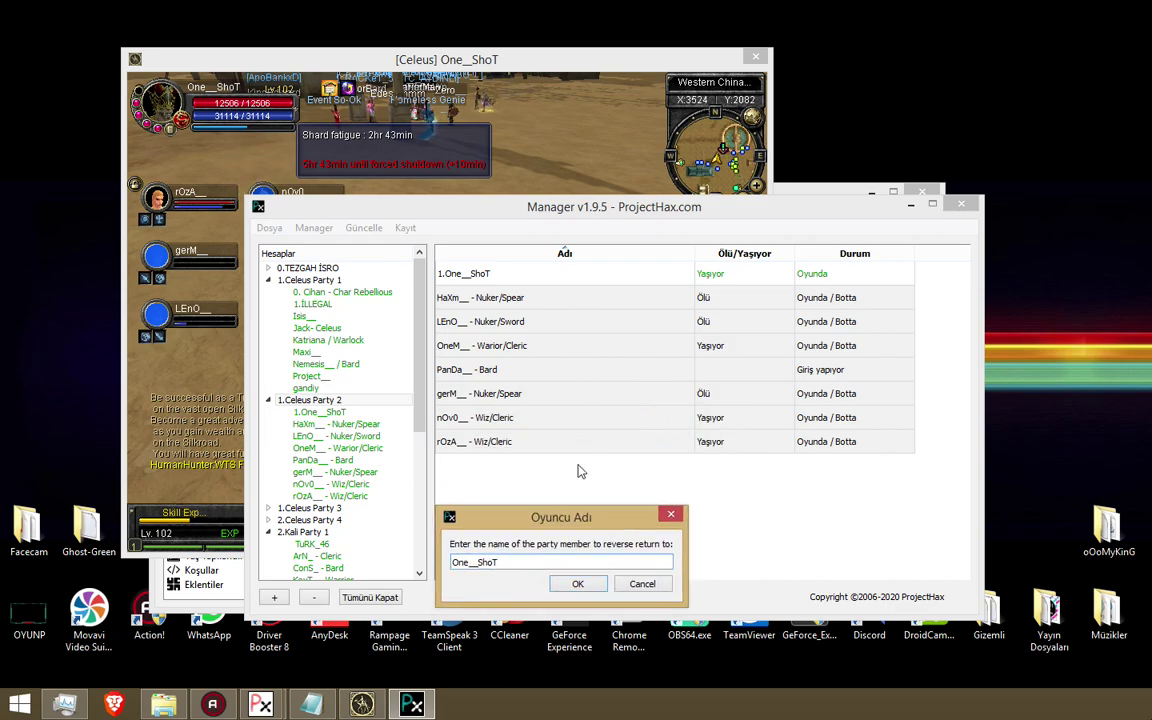
Look around the first account's character in the game client, and cancel the Reverse Return prompt.
left_click(494, 159)
left_click_drag(494, 159, 489, 419)
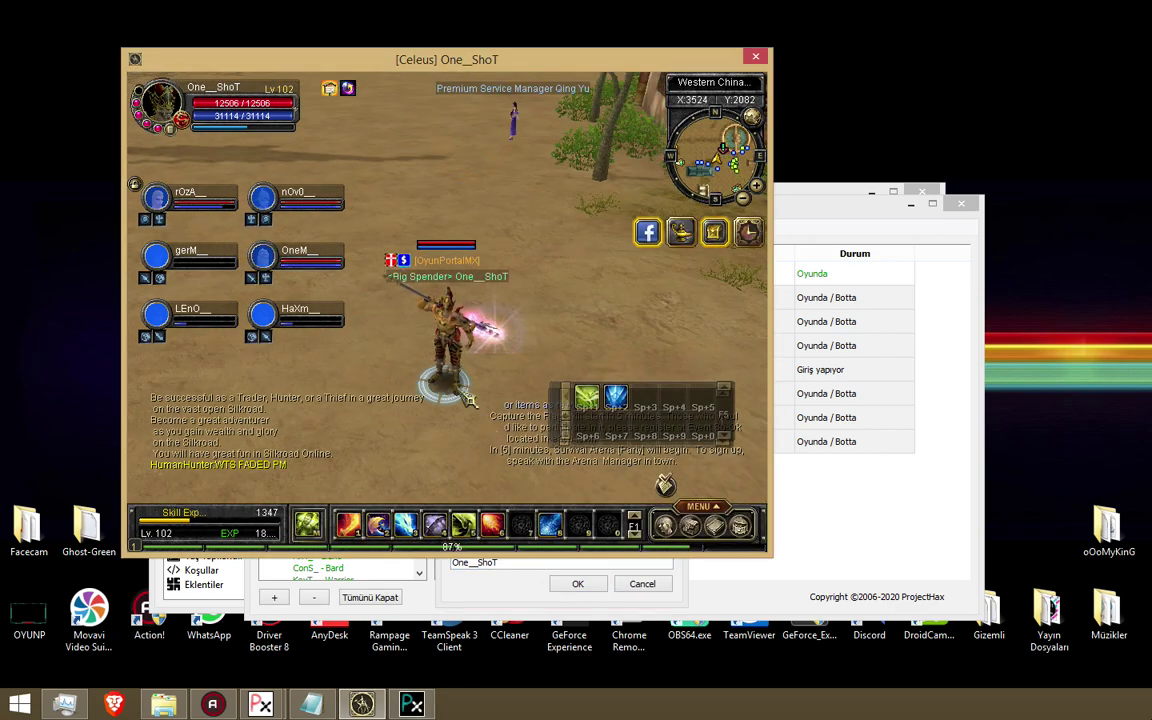
left_click_drag(609, 372, 612, 280)
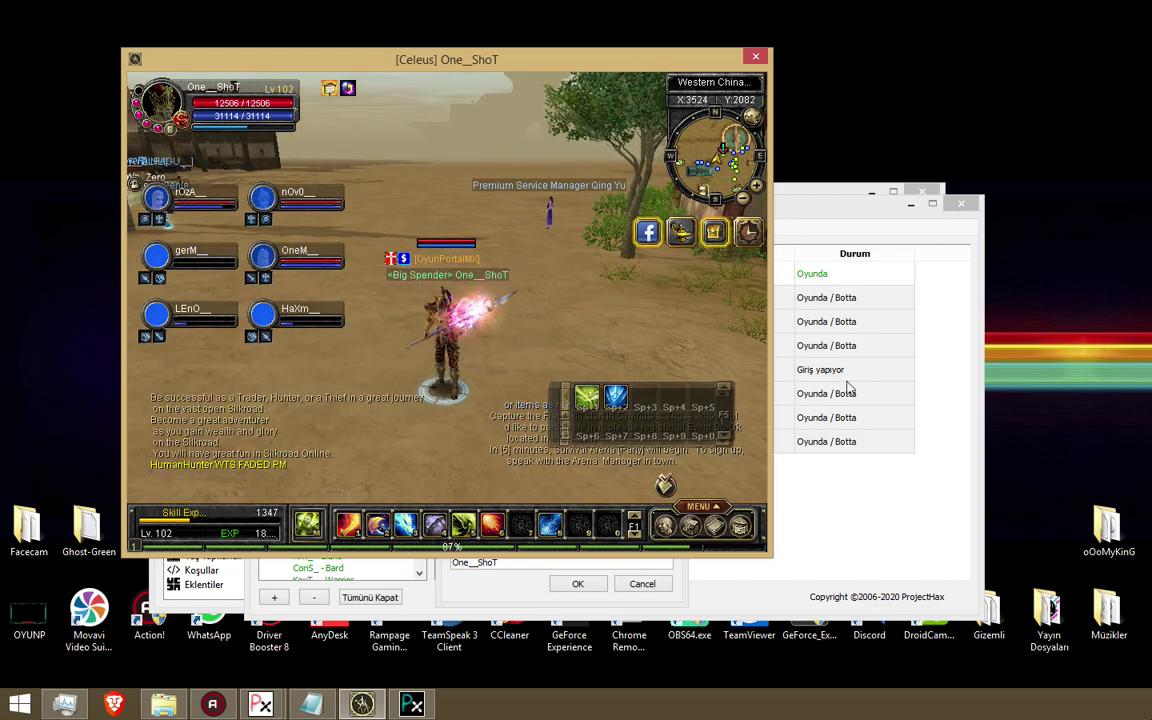
left_click(428, 708)
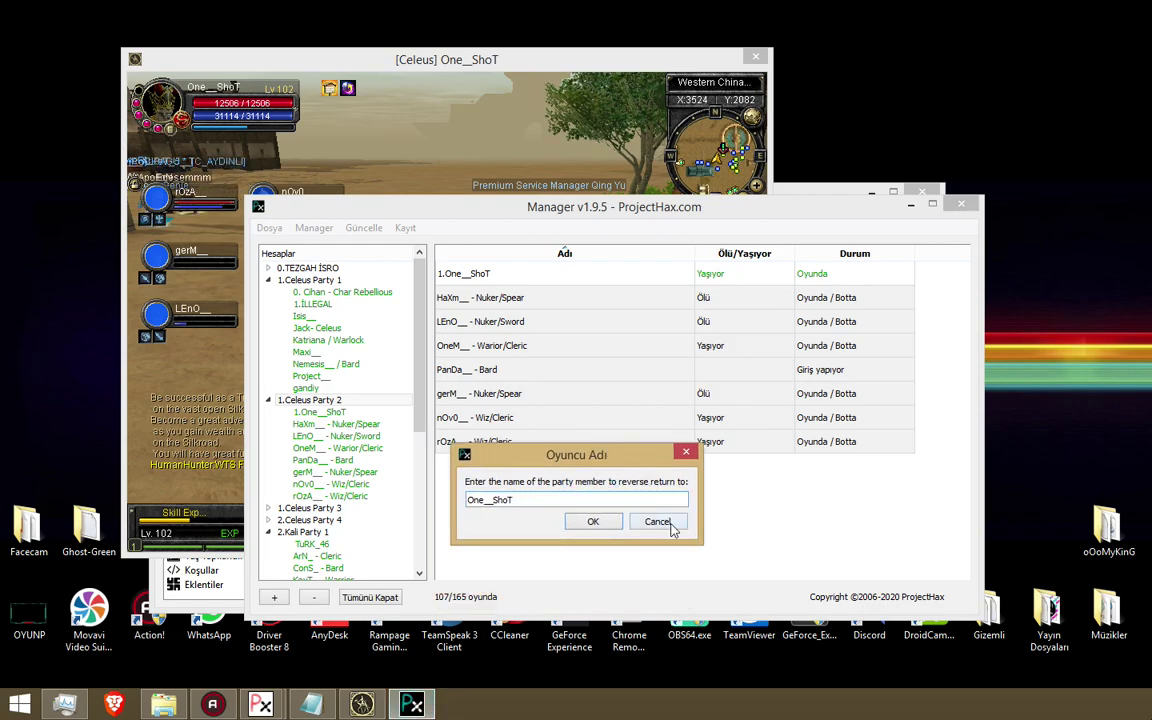
left_click(642, 583)
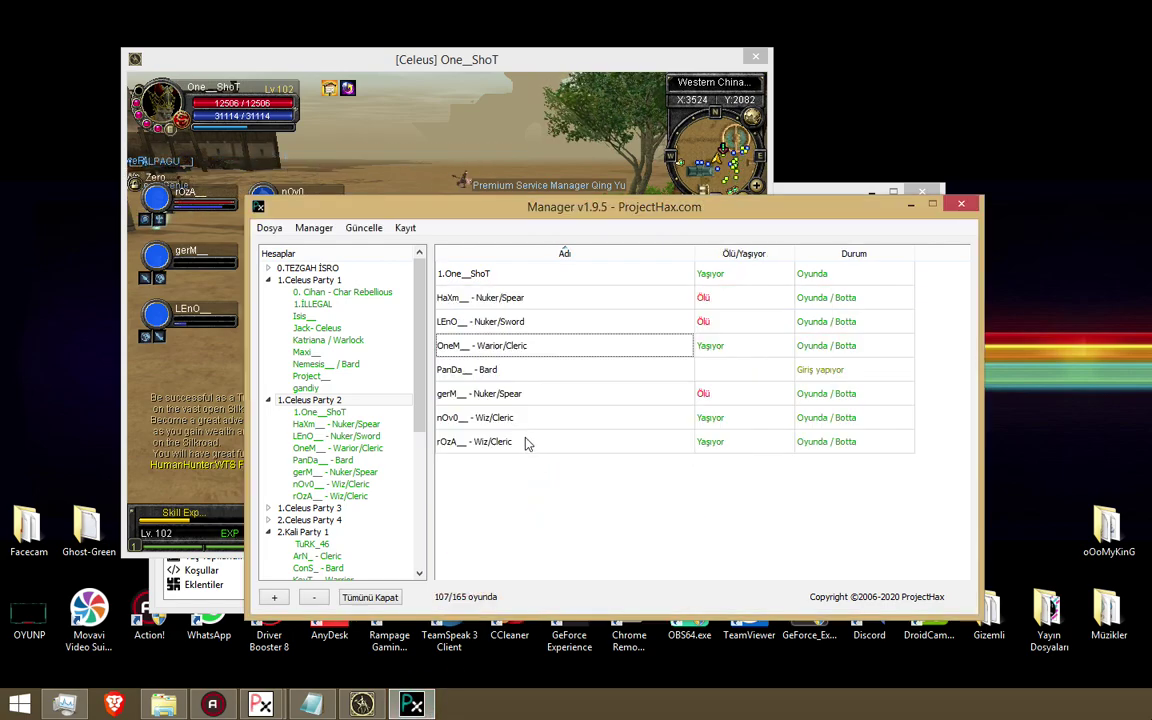
Review the account commands available for all 1.Celeus Party 2 accounts except the first.
left_click(528, 443)
left_click(480, 297, "shift")
right_click(524, 295)
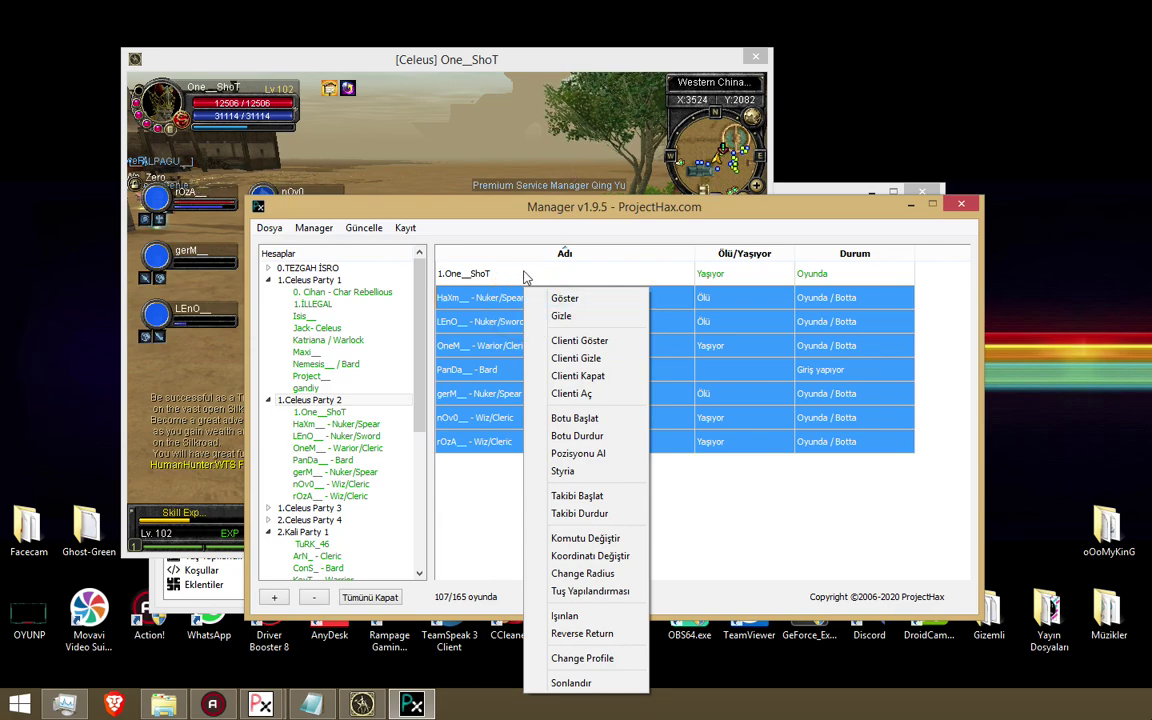
left_click(453, 499)
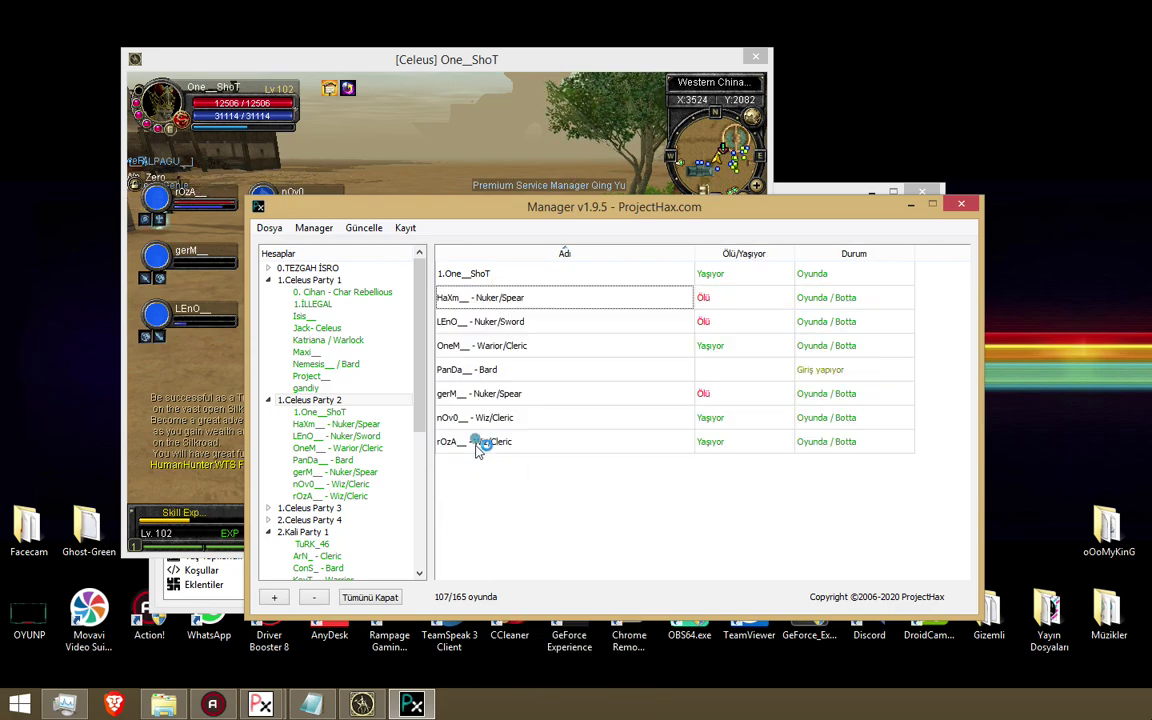
left_click(477, 445)
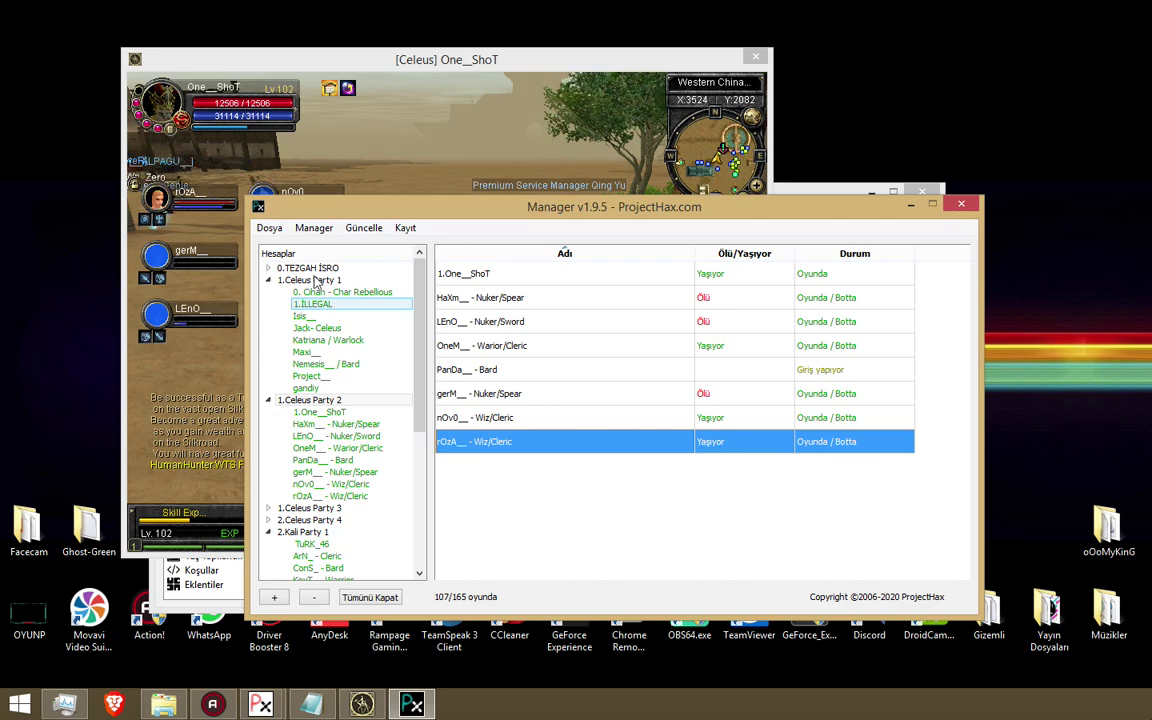
Switch to the Silkroad game client and look over the town around the first account's character.
left_click(336, 112)
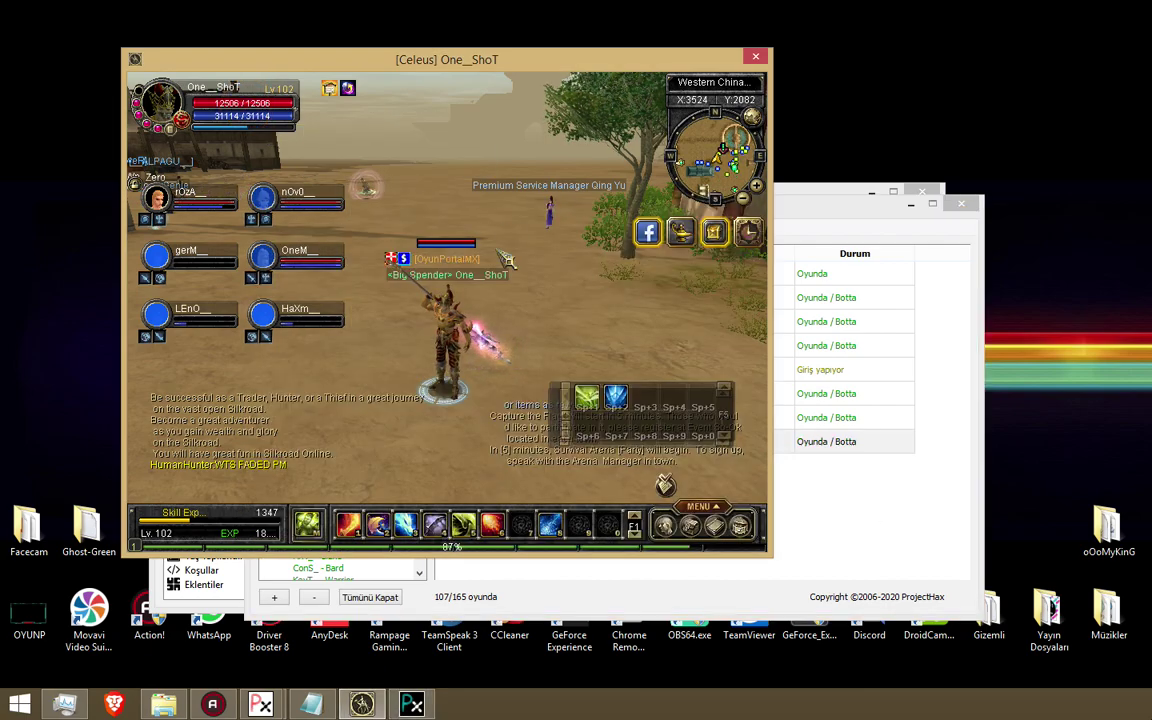
left_click_drag(597, 327, 530, 290)
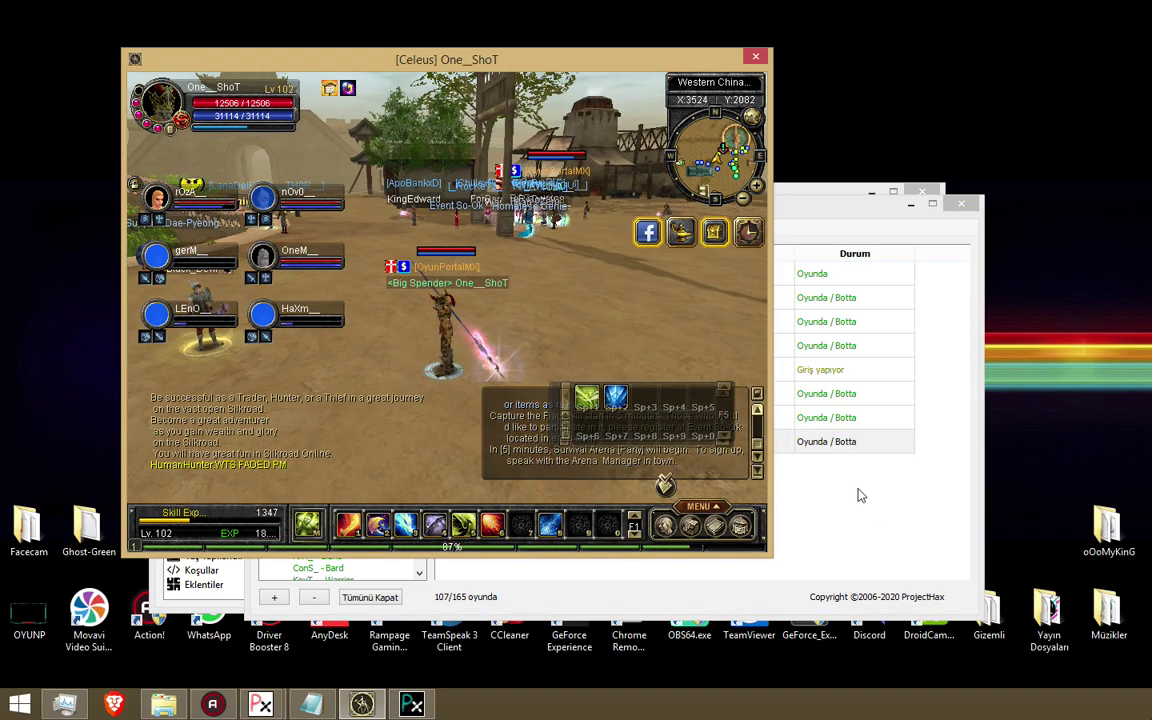
mouse_move(254, 133)
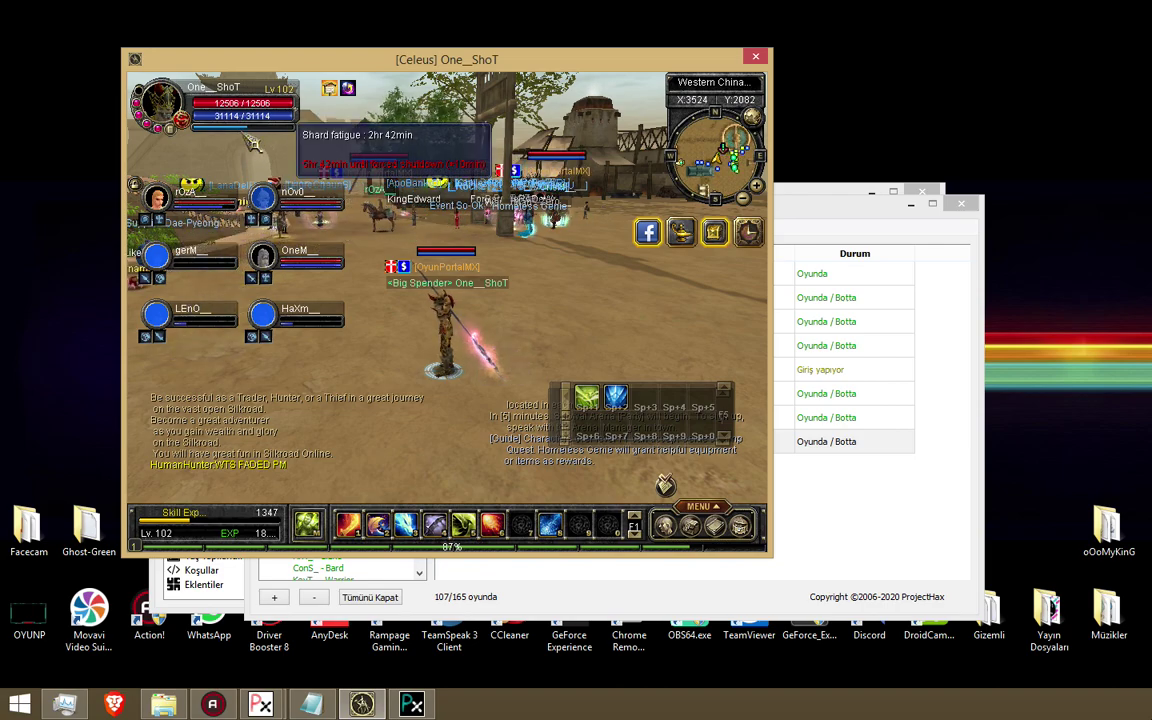
left_click(955, 541)
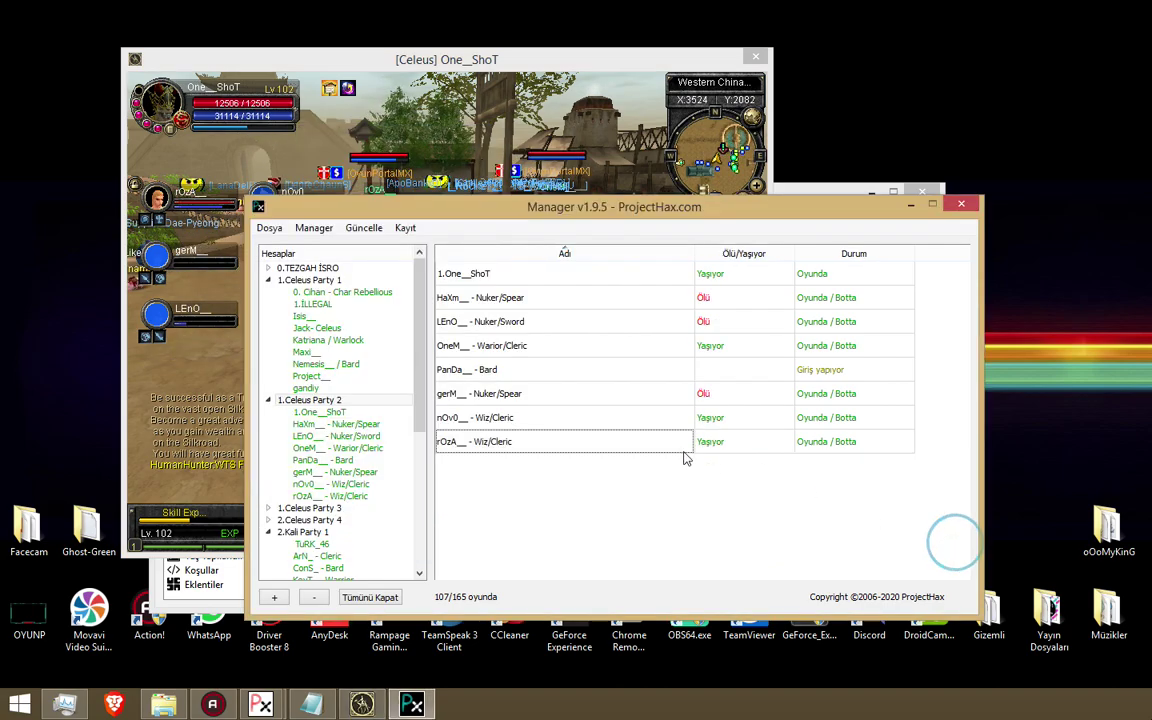
Select all accounts of 1.Celeus Party 2 and bring up the Işınlan command for them.
left_click(507, 447)
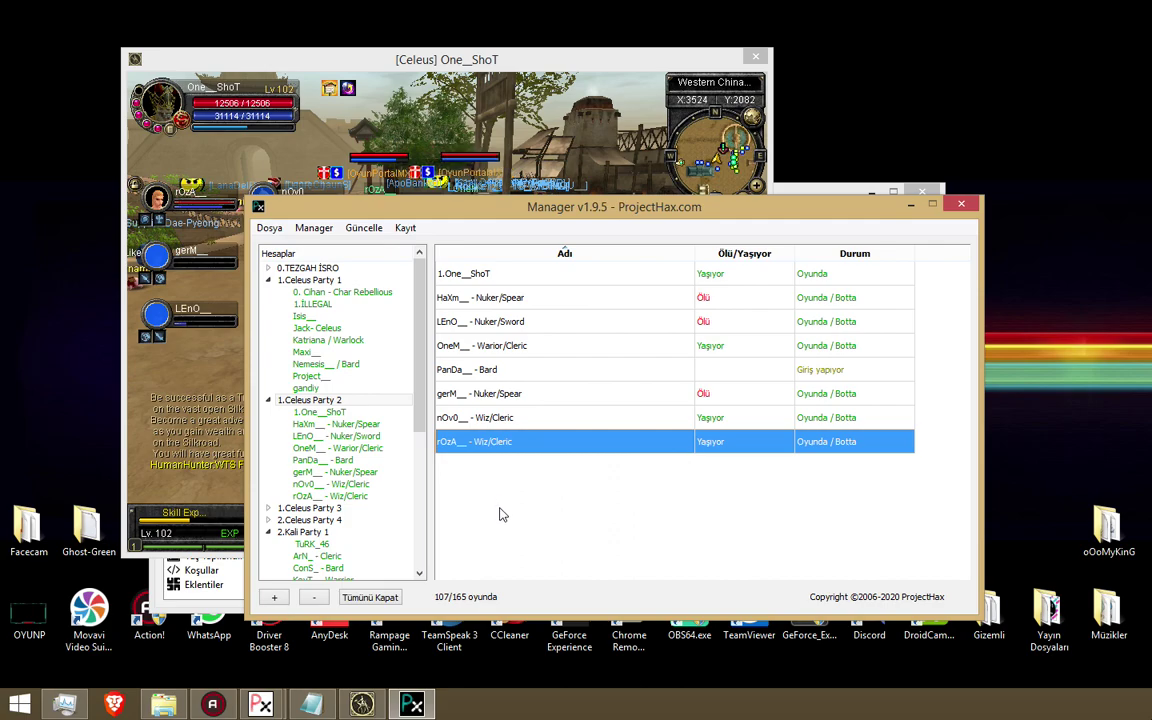
left_click(514, 284, "shift")
right_click(521, 392)
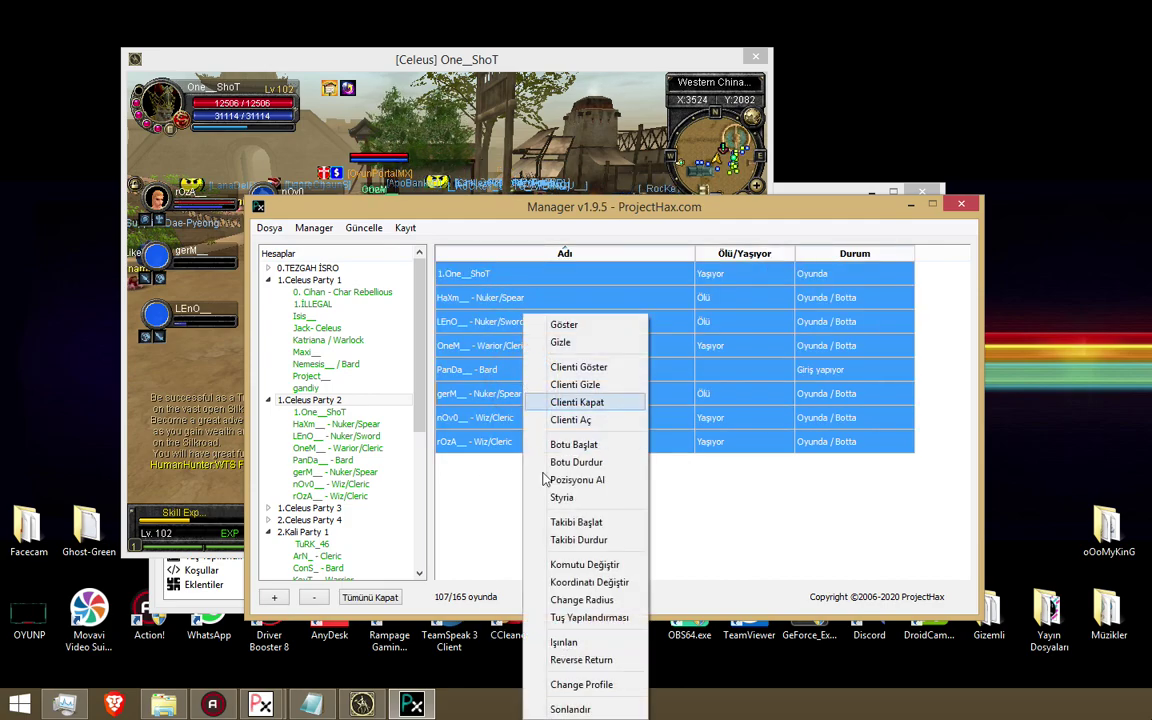
left_click(576, 648)
left_click(495, 441)
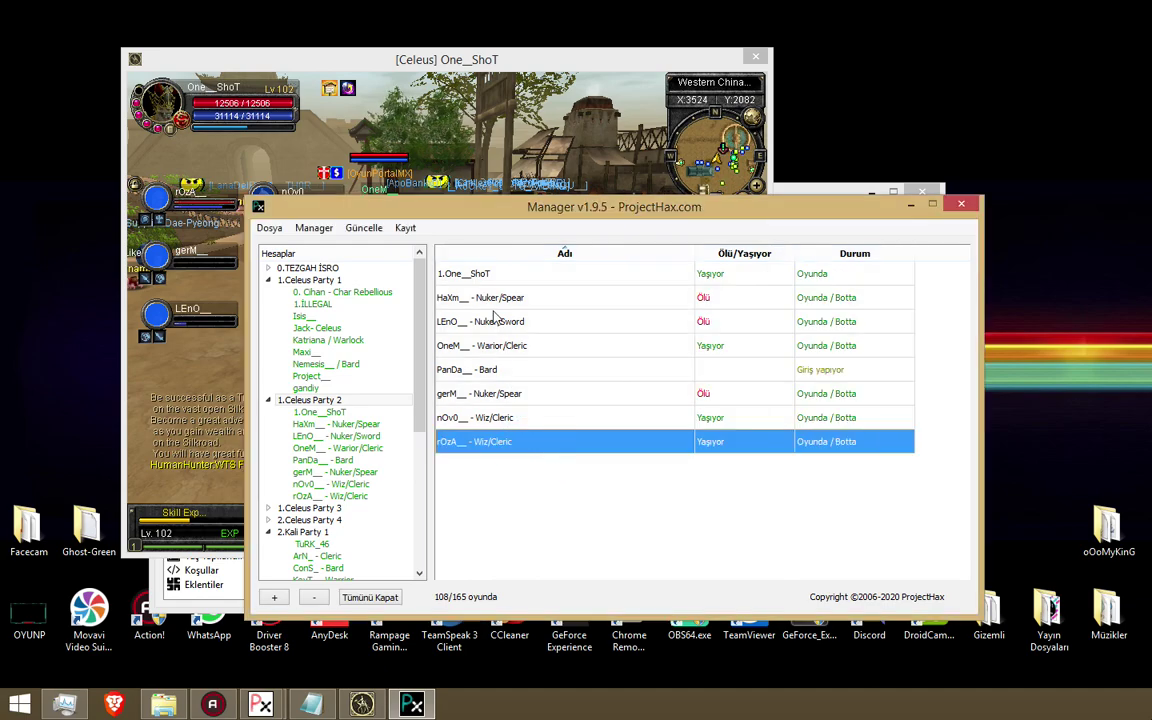
left_click(490, 276, "shift")
right_click(490, 262)
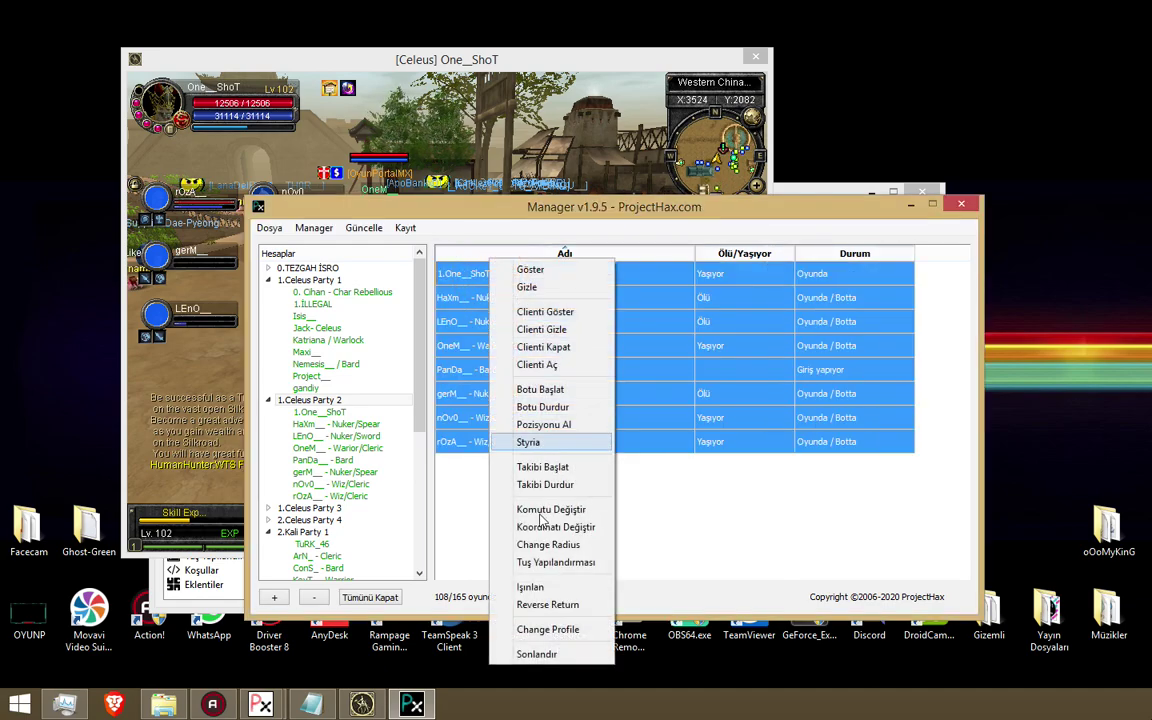
left_click(541, 587)
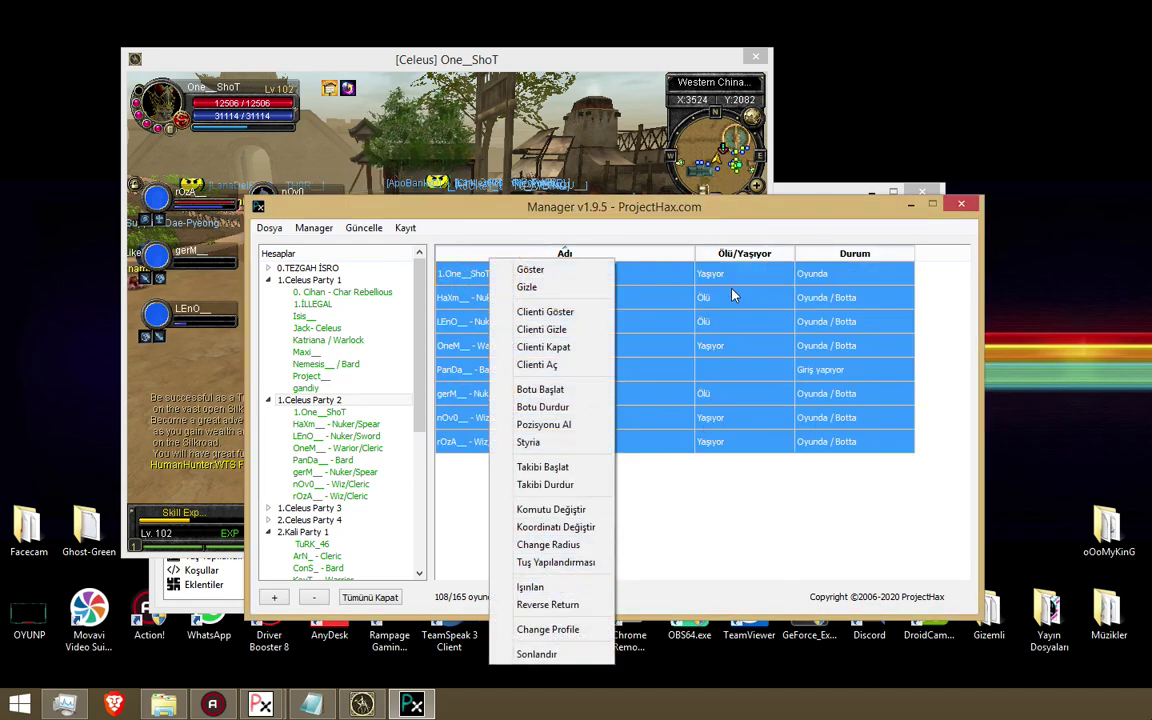
Run the Işınlan command on the three Nuker accounts of 1.Celeus Party 2 and check the game client.
left_click(723, 391, "ctrl")
right_click(728, 398)
left_click(772, 418)
left_click(584, 432)
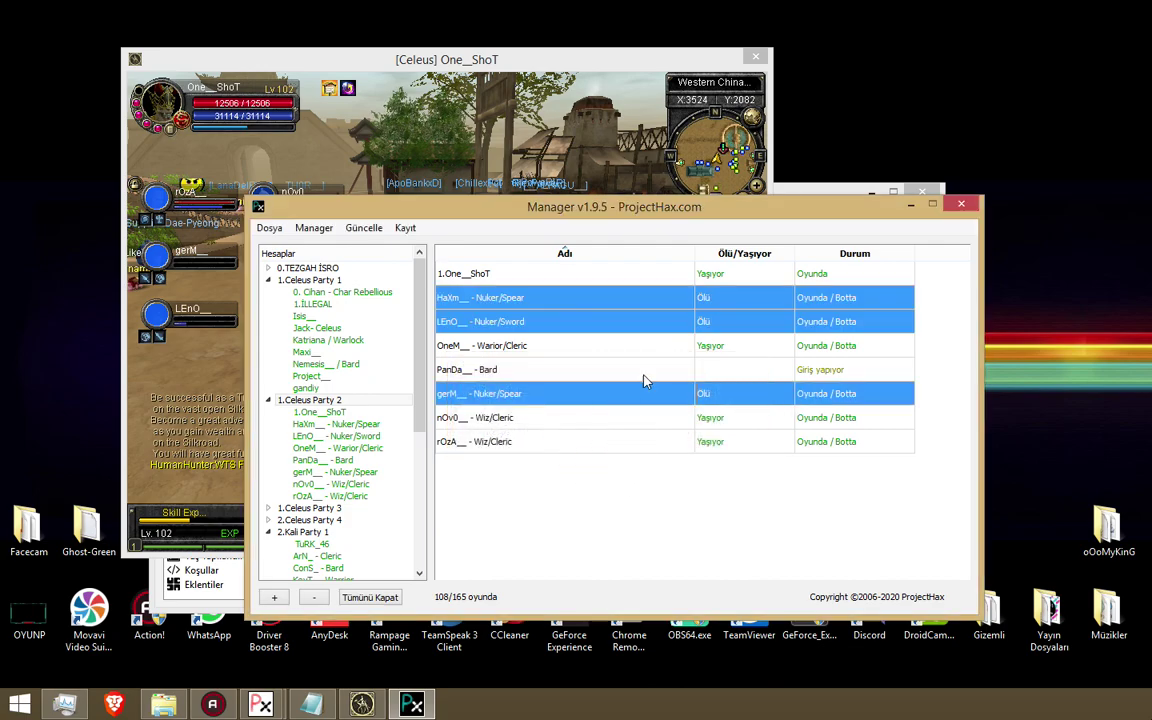
left_click(393, 129)
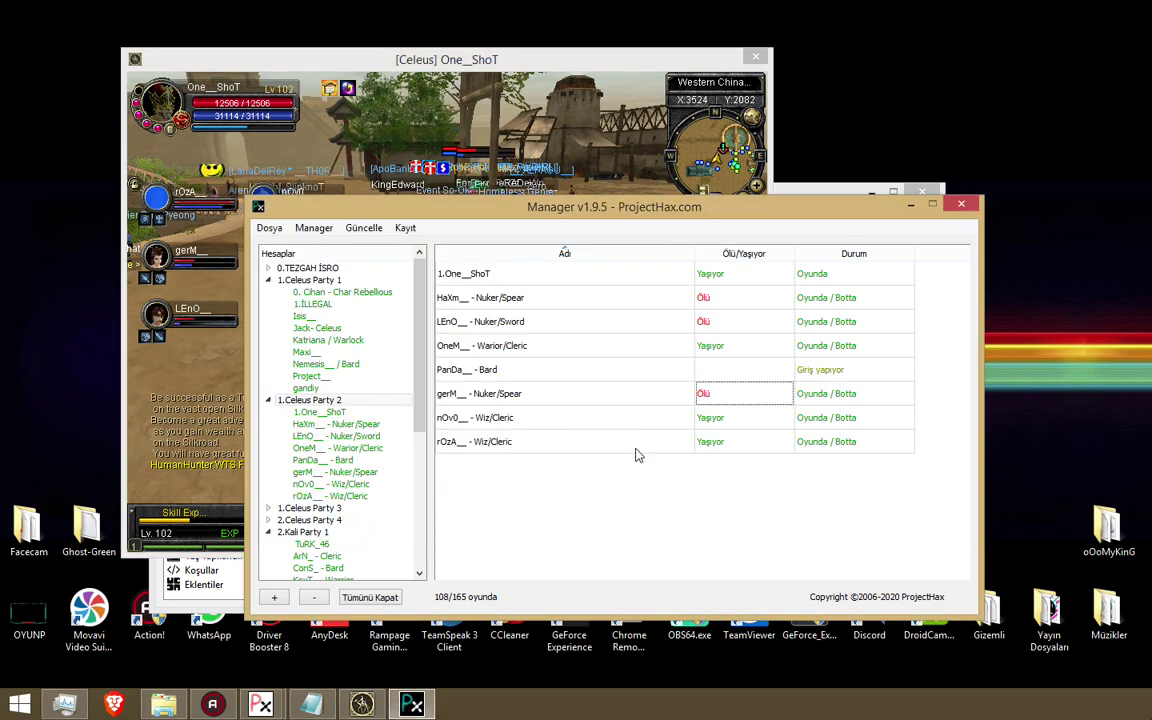
Choose the Işınlan command for all accounts of 1.Celeus Party 2, including the first.
left_click(570, 441)
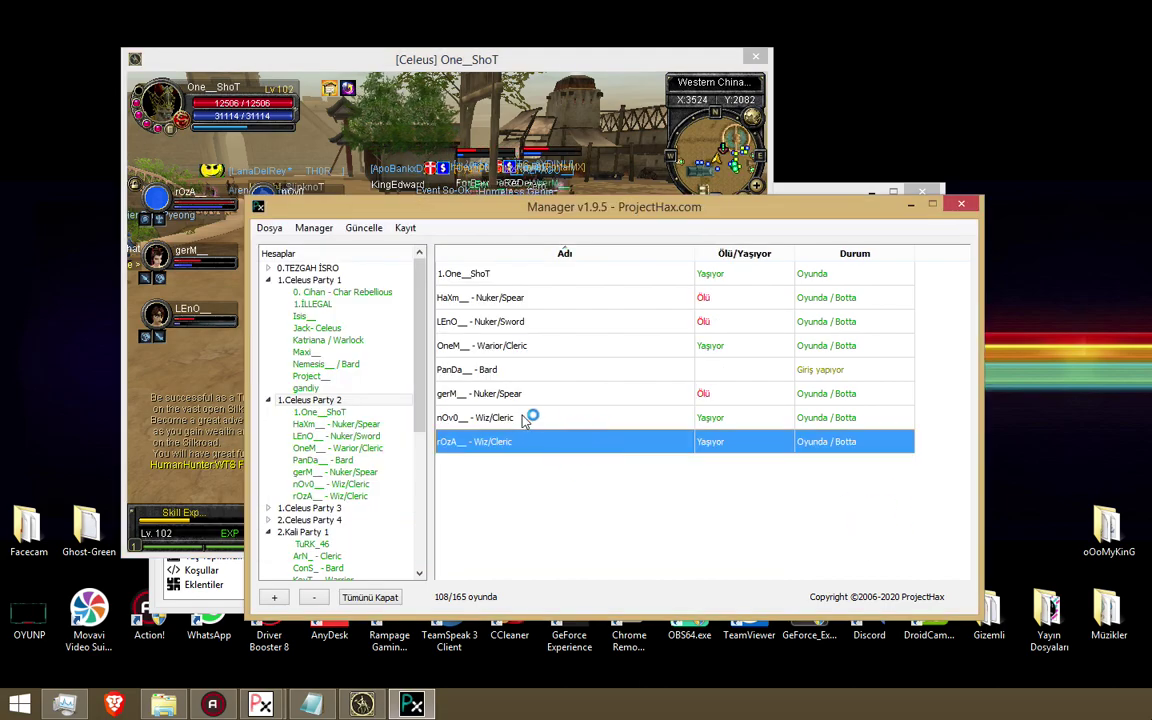
left_click(533, 275, "shift")
right_click(551, 399)
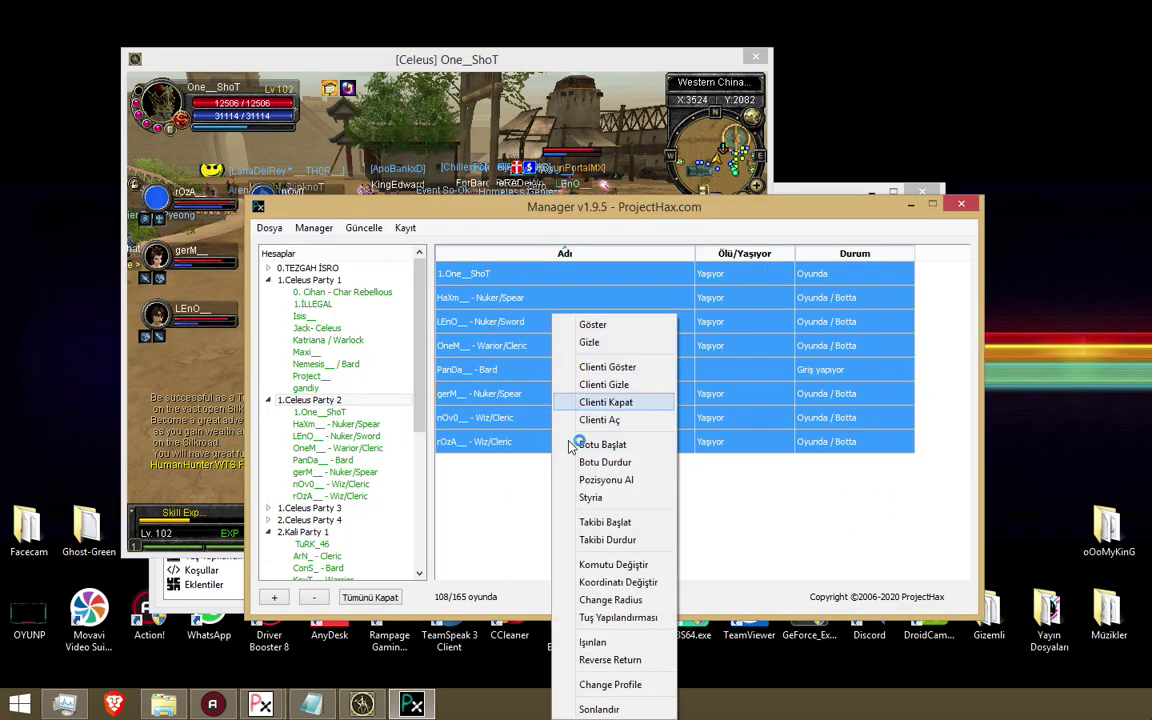
left_click(641, 643)
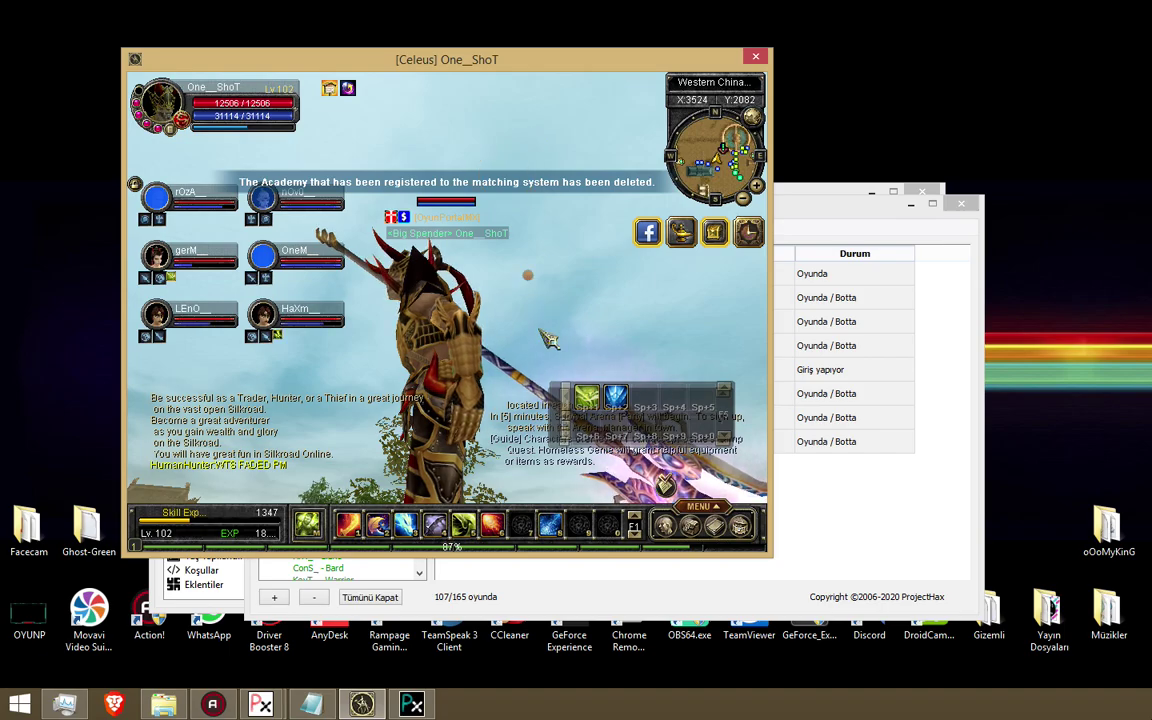
Cast a skill in the game client and move the first account's character to about X:3549, Y:2056.
left_click(504, 285)
key("1")
key("F1")
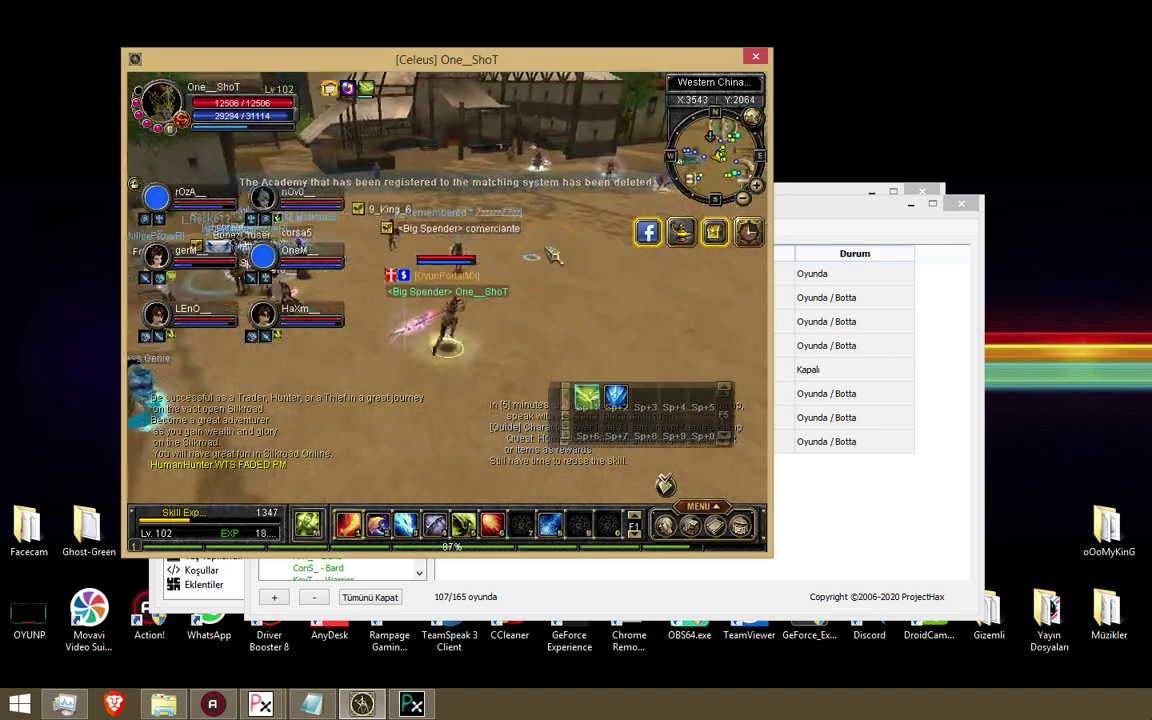
Run the Işınlan command on all accounts of 1.Celeus Party 2 and check the first account's game client.
key("alt+Tab")
right_click(659, 415)
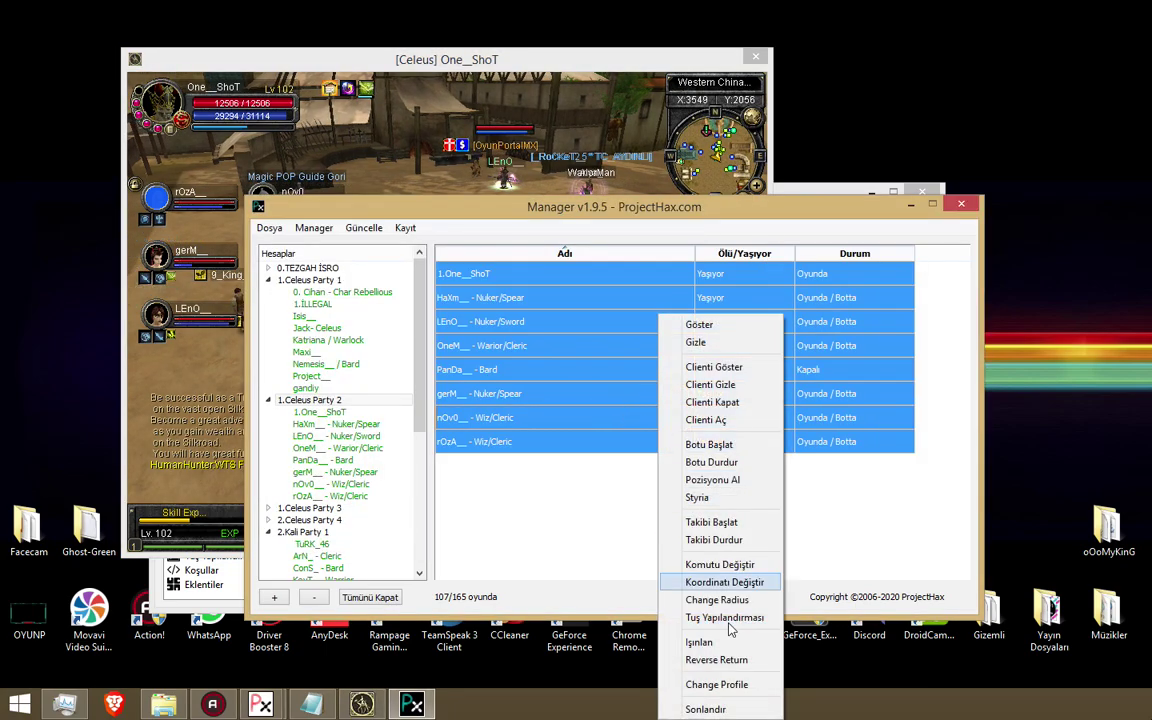
left_click(725, 640)
key("alt+Tab")
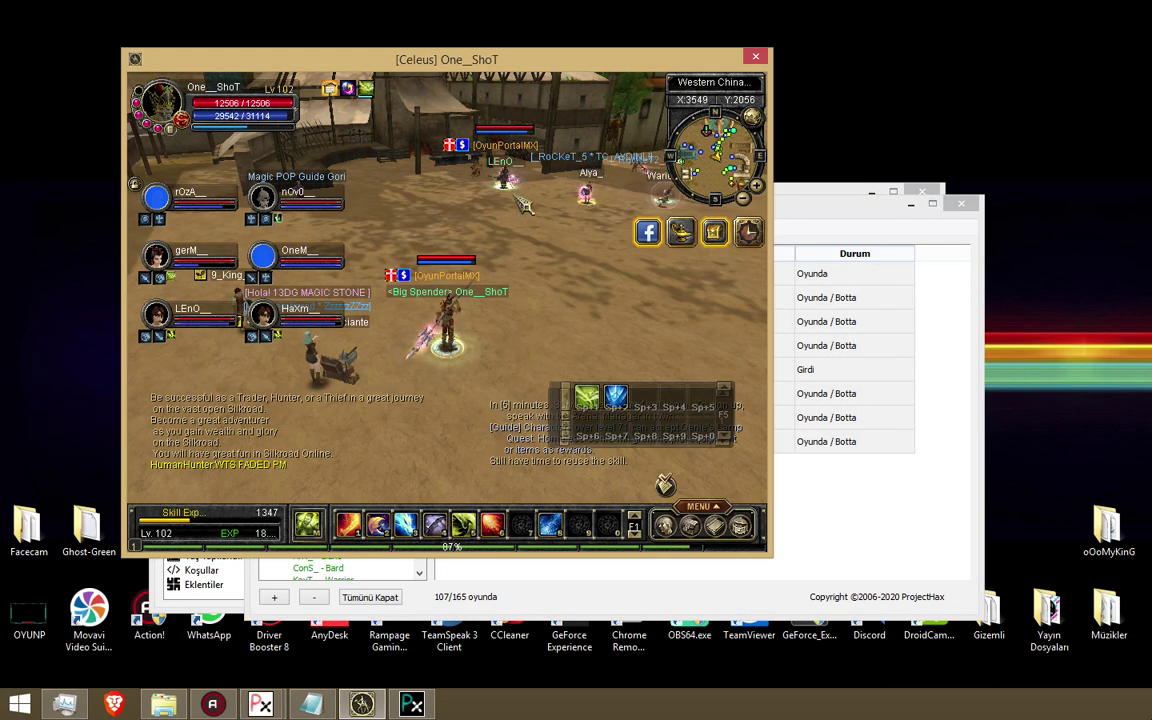
left_click_drag(511, 196, 365, 180)
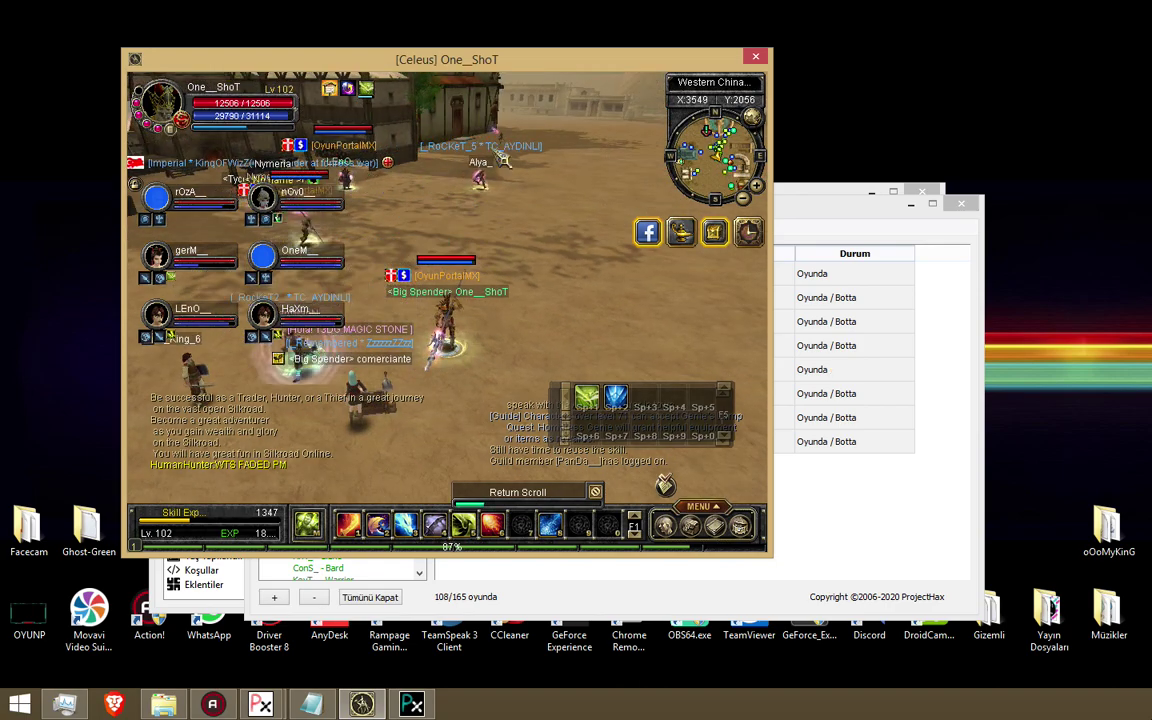
left_click(926, 525)
left_click(350, 176)
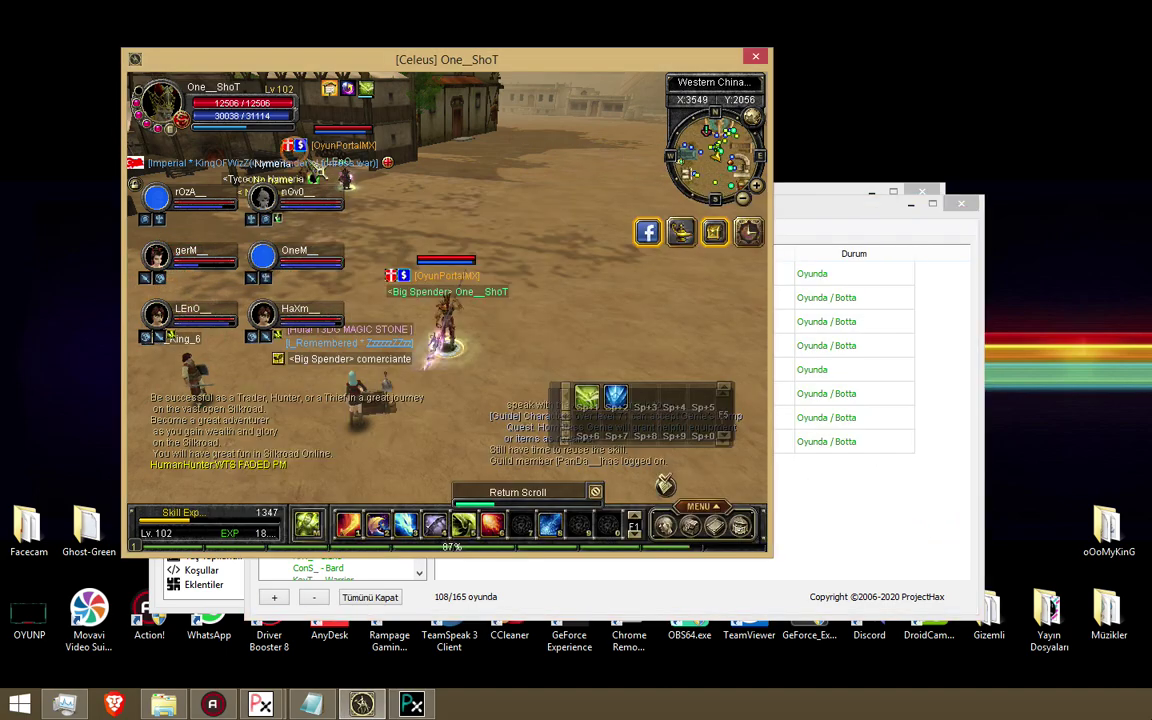
Reselect every account of 1.Celeus Party 2, issue Işınlan again and watch the teleport in the game client.
left_click_drag(887, 568, 740, 264)
right_click(681, 315)
left_click_drag(556, 437, 537, 275)
right_click(535, 263)
left_click(576, 588)
left_click(532, 158)
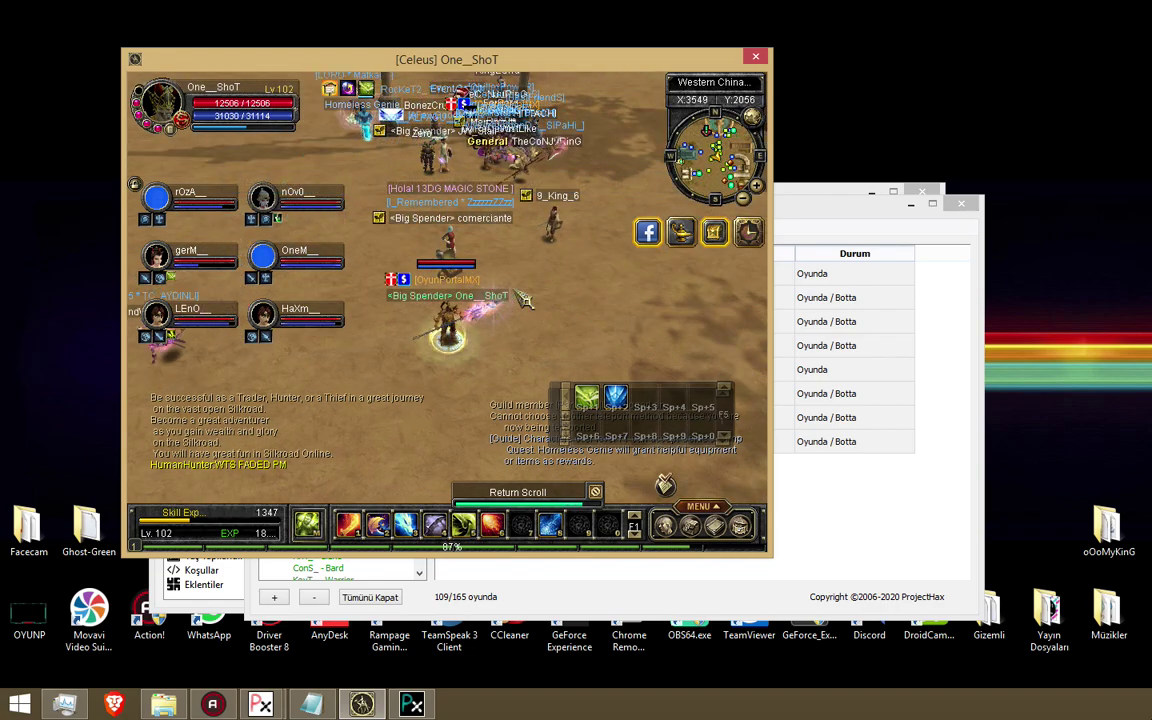
left_click_drag(588, 349, 692, 381)
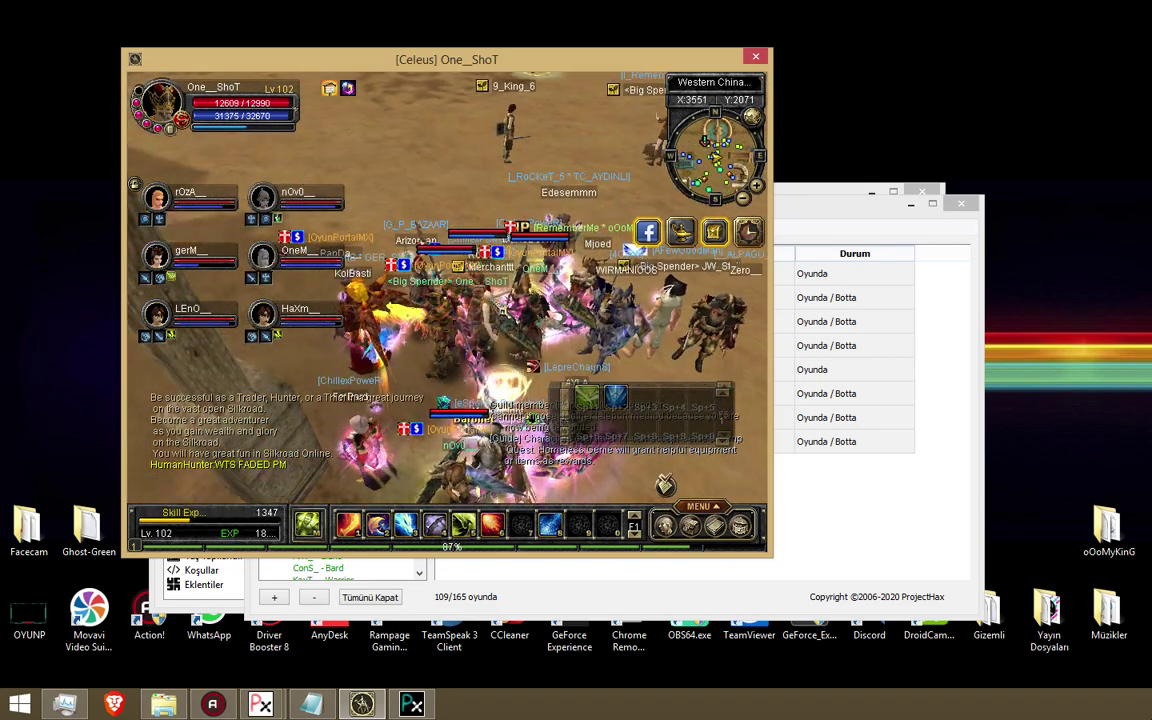
left_click_drag(477, 337, 470, 385)
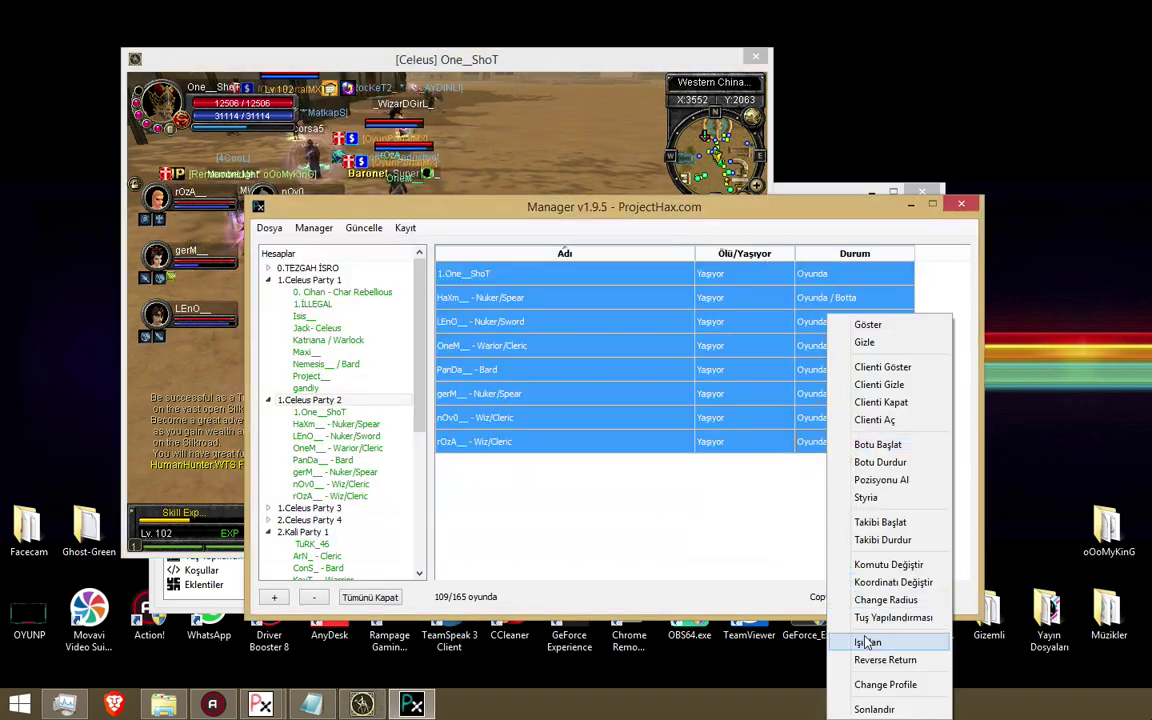
Repeat Işınlan for the whole 1.Celeus Party 2 group and follow the return scroll in the game client.
left_click(857, 617)
left_click(512, 186)
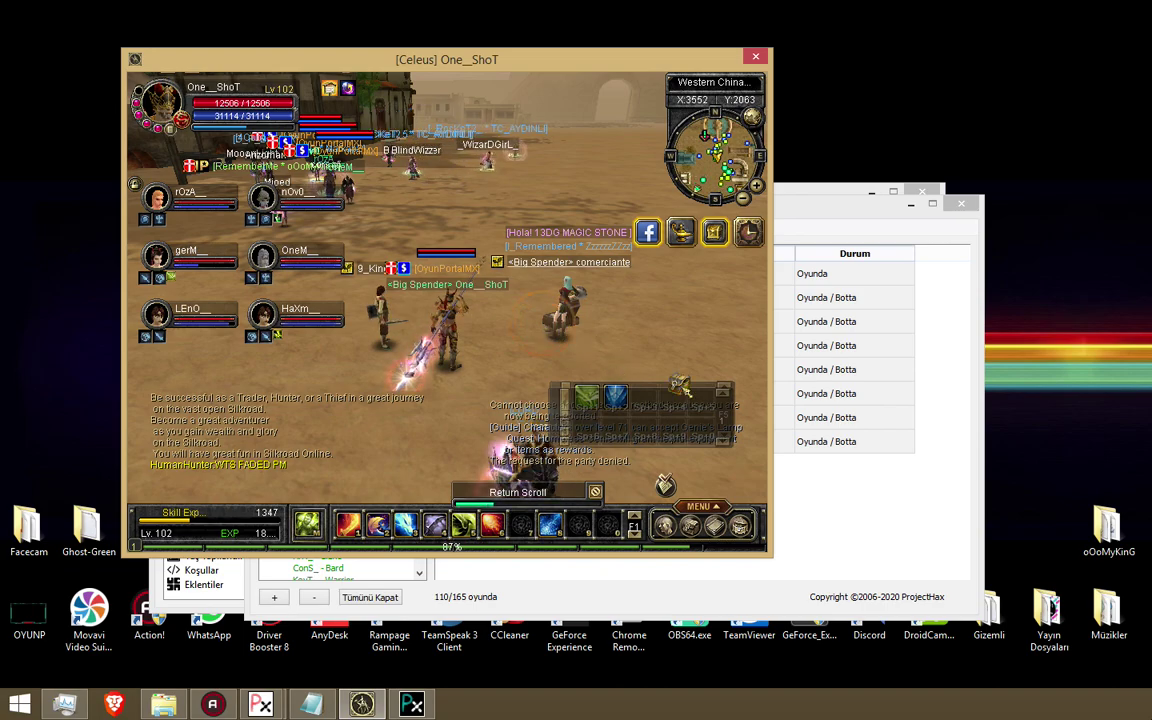
left_click(818, 470)
left_click(803, 443)
double_click(721, 273)
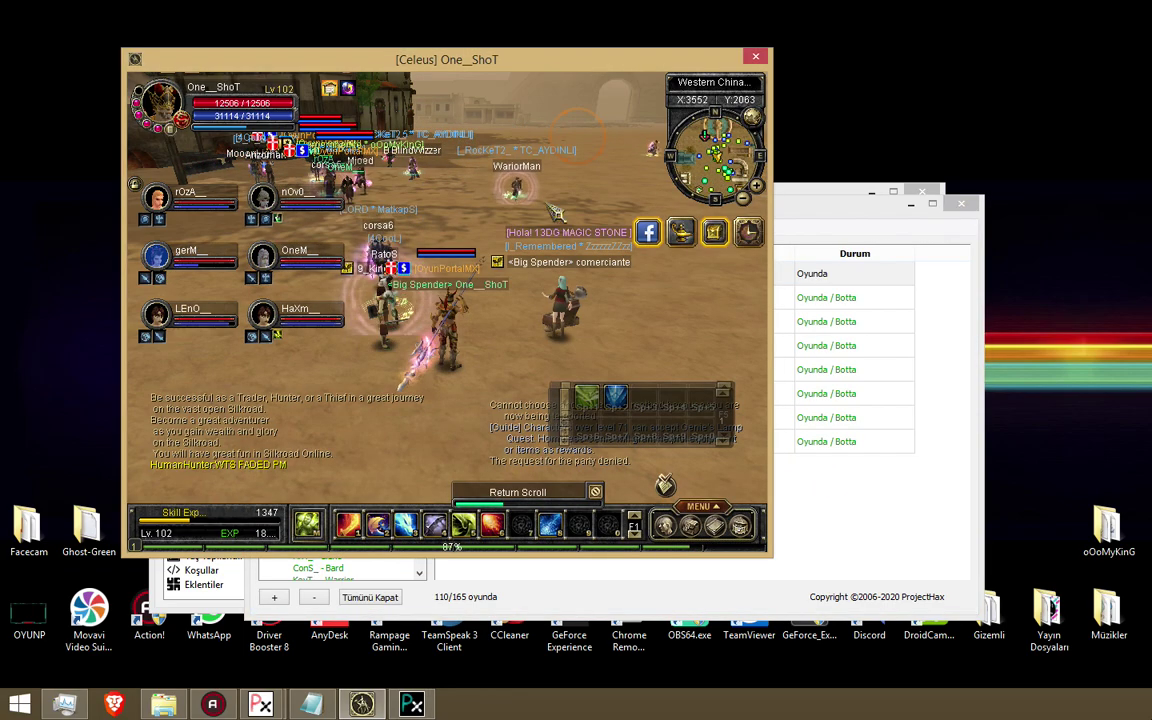
left_click(803, 505)
left_click(714, 421)
Select all 1.Celeus Party 2 accounts from last to first, view their available commands and check the game client.
left_click(540, 442)
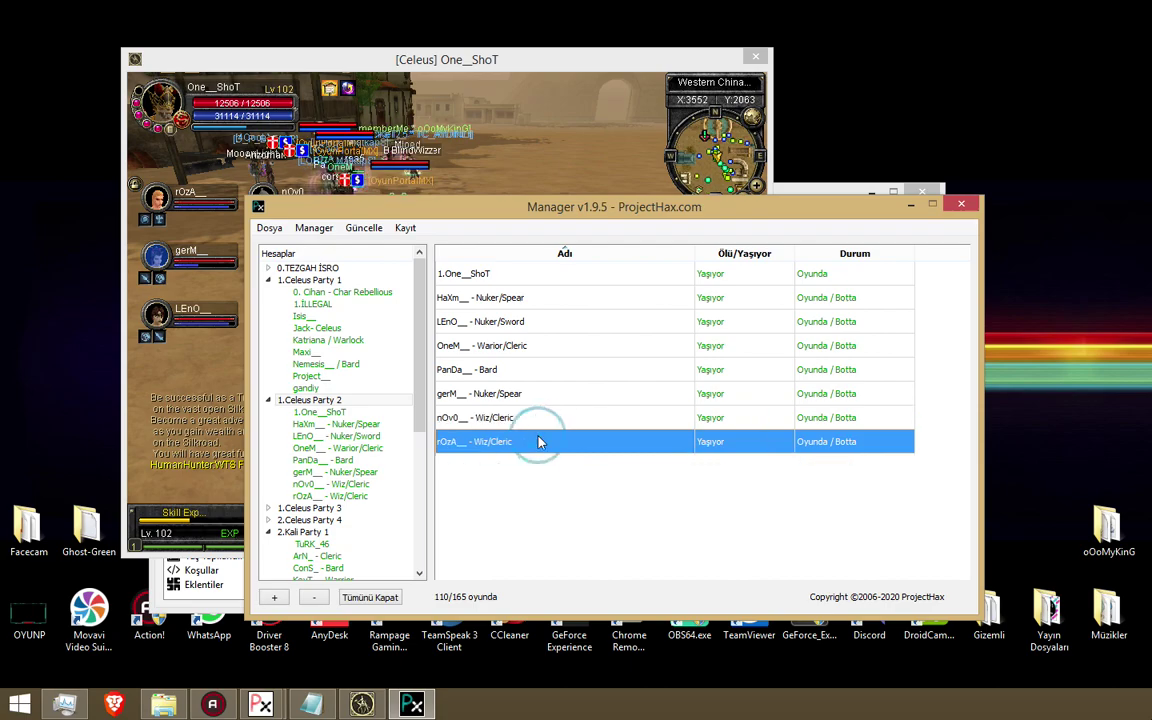
left_click(476, 274, "shift")
right_click(473, 264)
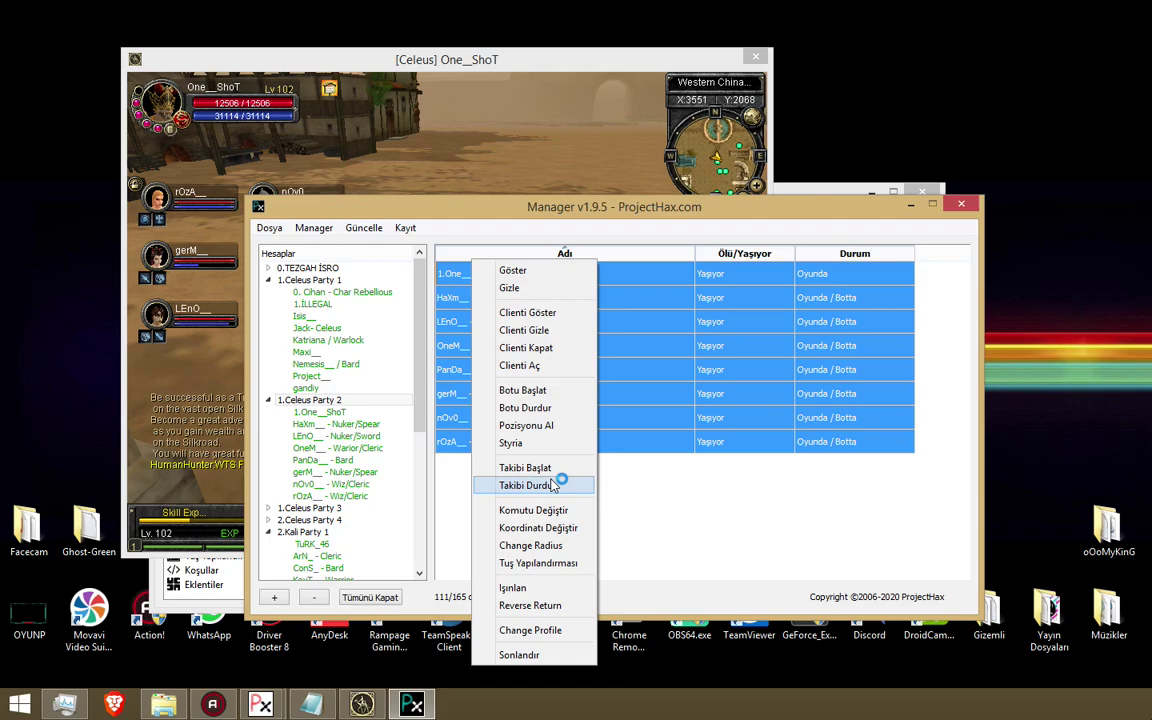
left_click(527, 178)
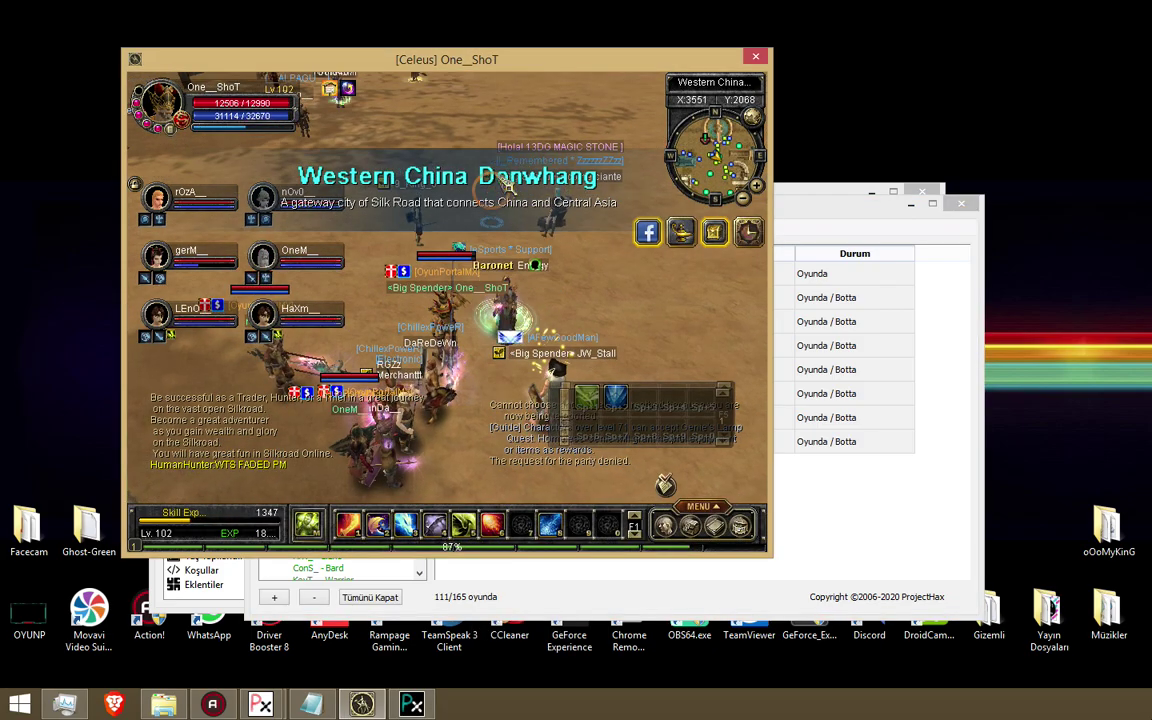
Review the group commands for all 1.Celeus Party 2 accounts and look at the open phBot windows.
left_click(784, 419)
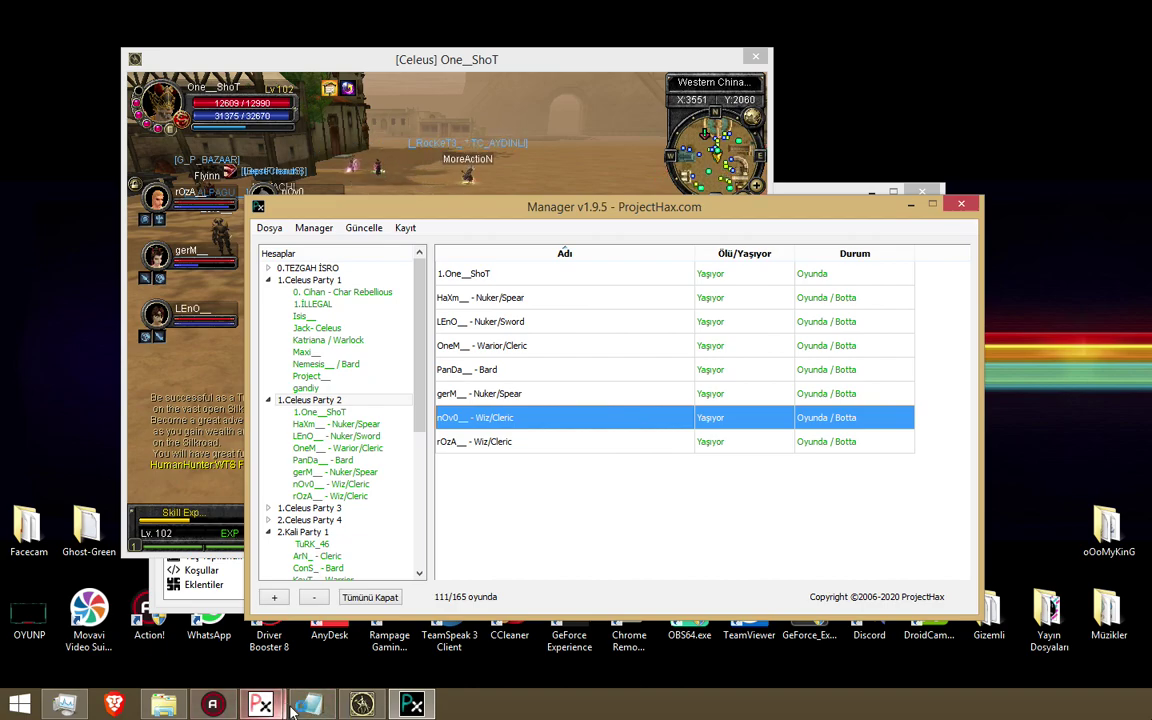
left_click(537, 475)
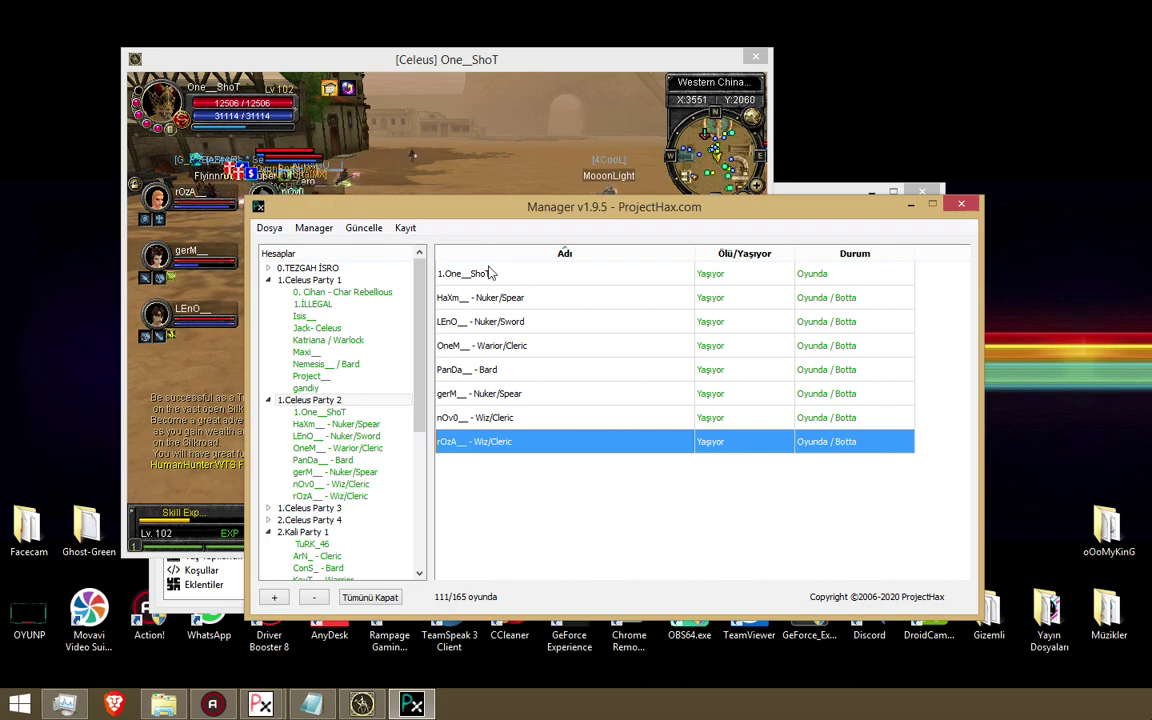
left_click(506, 276, "shift")
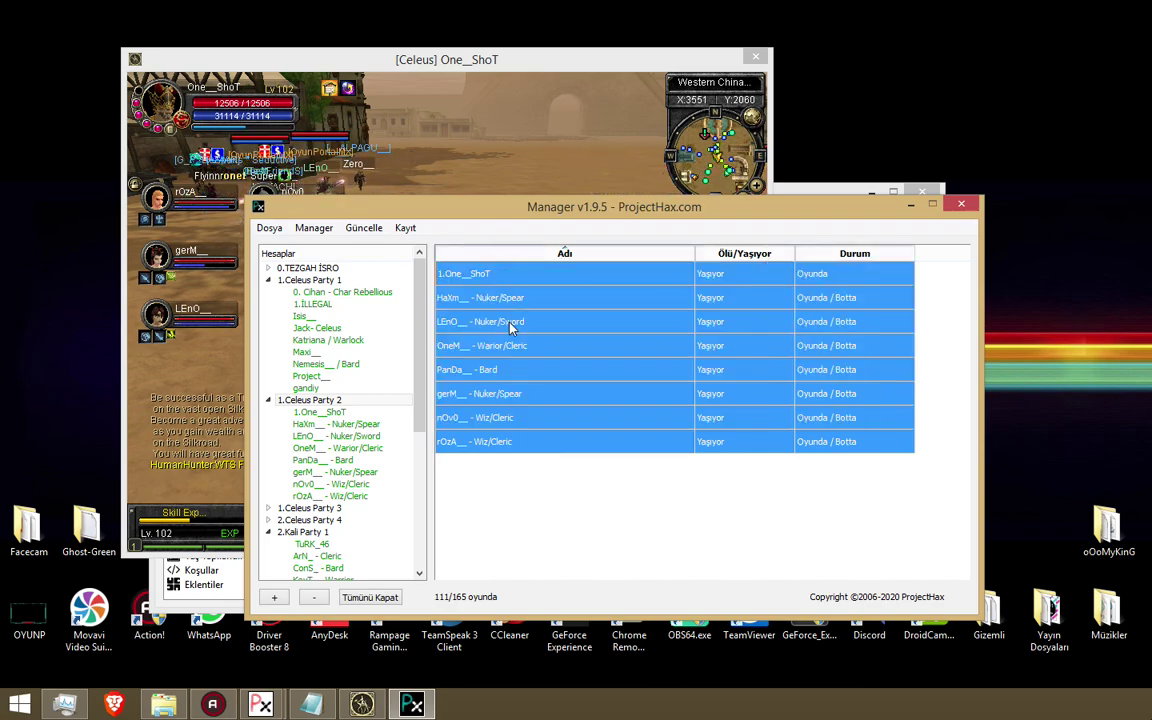
right_click(516, 316)
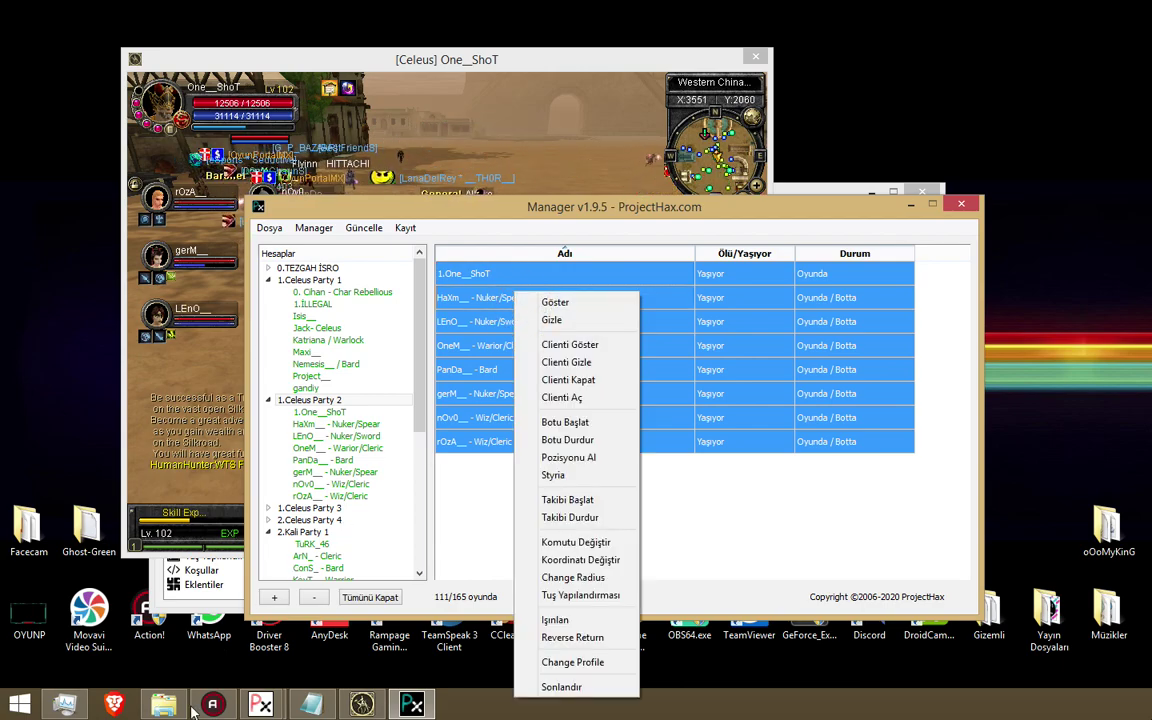
left_click(261, 705)
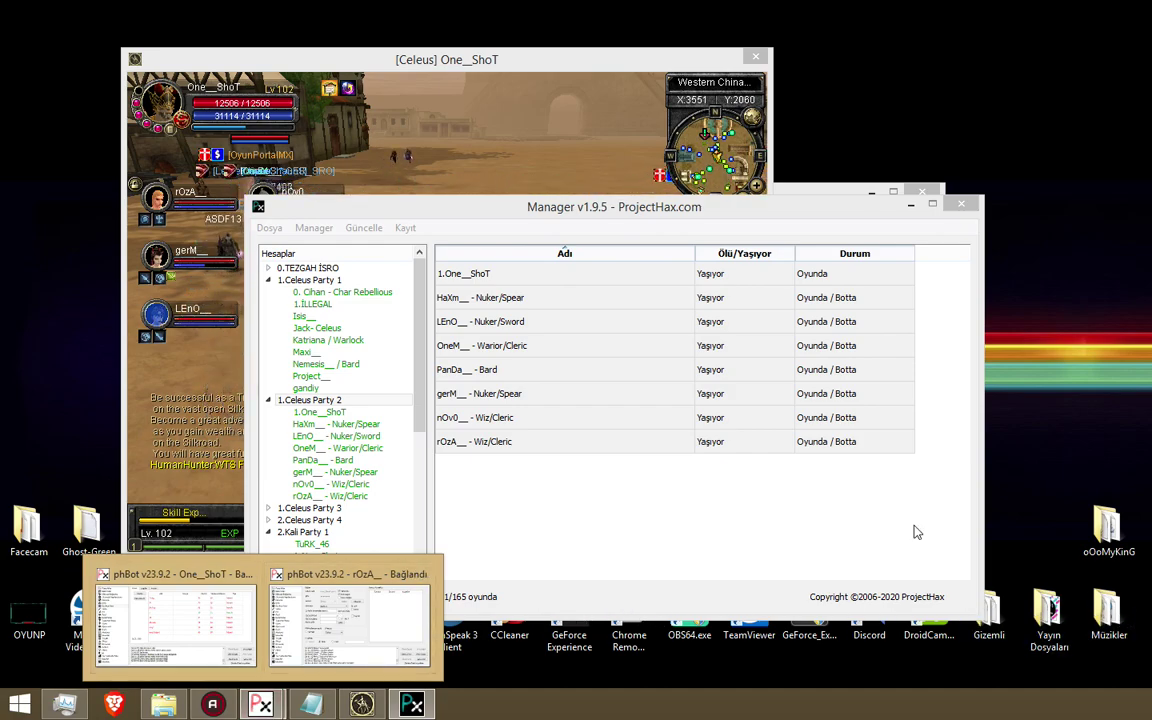
left_click(509, 515)
Hide the phBot windows of the first and last accounts of 1.Celeus Party 2 with Gizle.
left_click(507, 443)
left_click(486, 279, "ctrl")
right_click(527, 275)
left_click(586, 283)
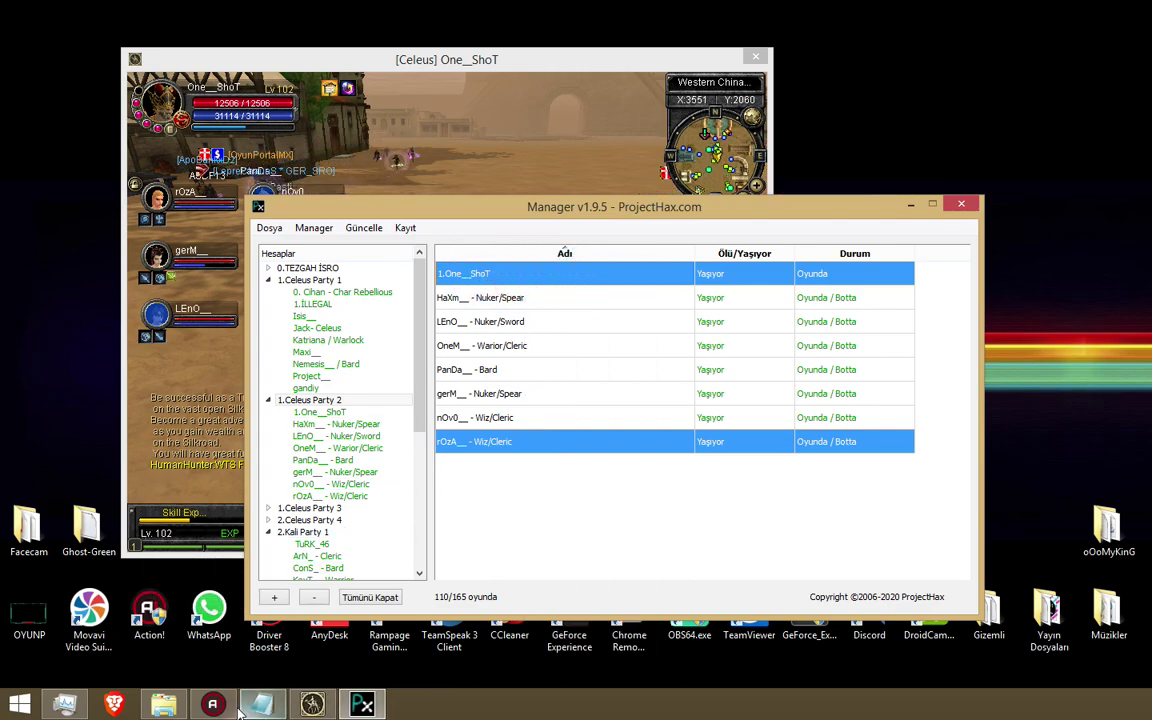
Show the first account's phBot window with Göster, view it and return to the Manager.
right_click(510, 275)
left_click(562, 295)
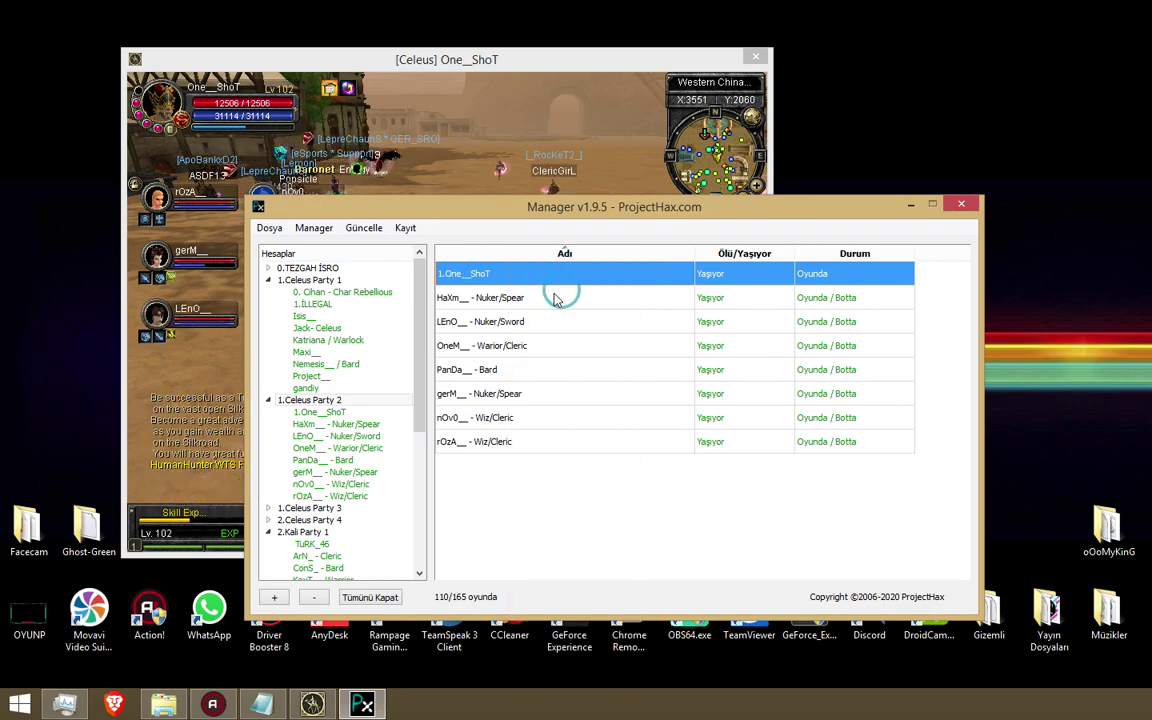
left_click(408, 705)
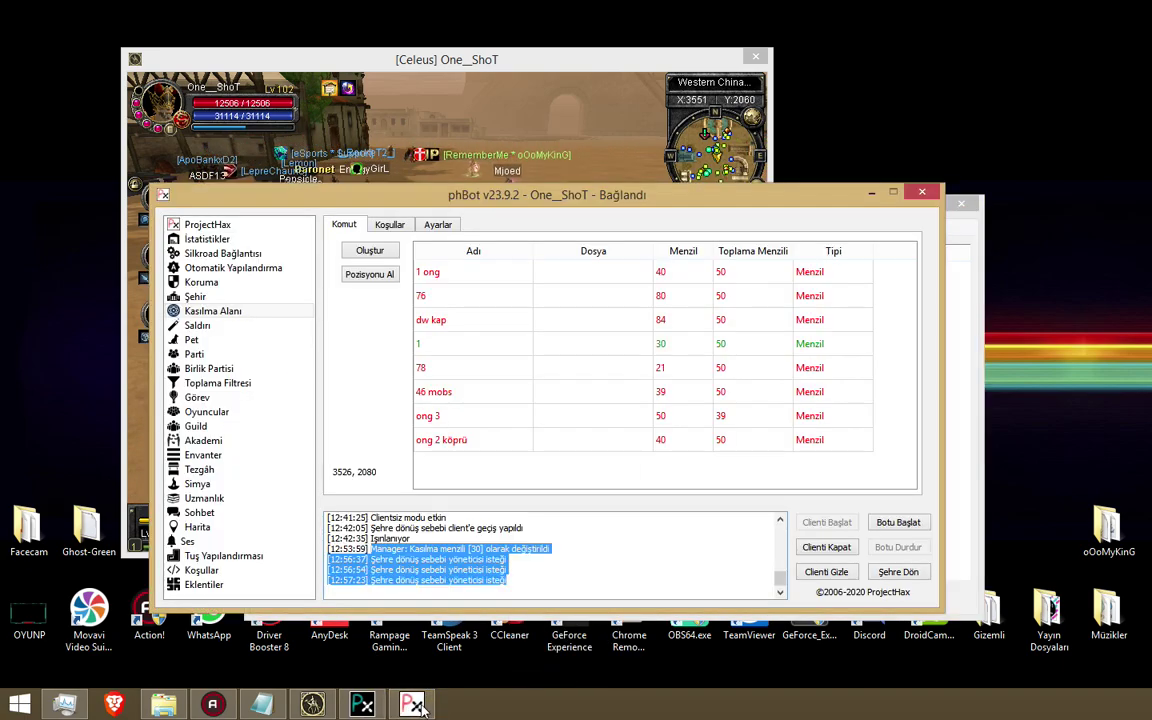
left_click(364, 692)
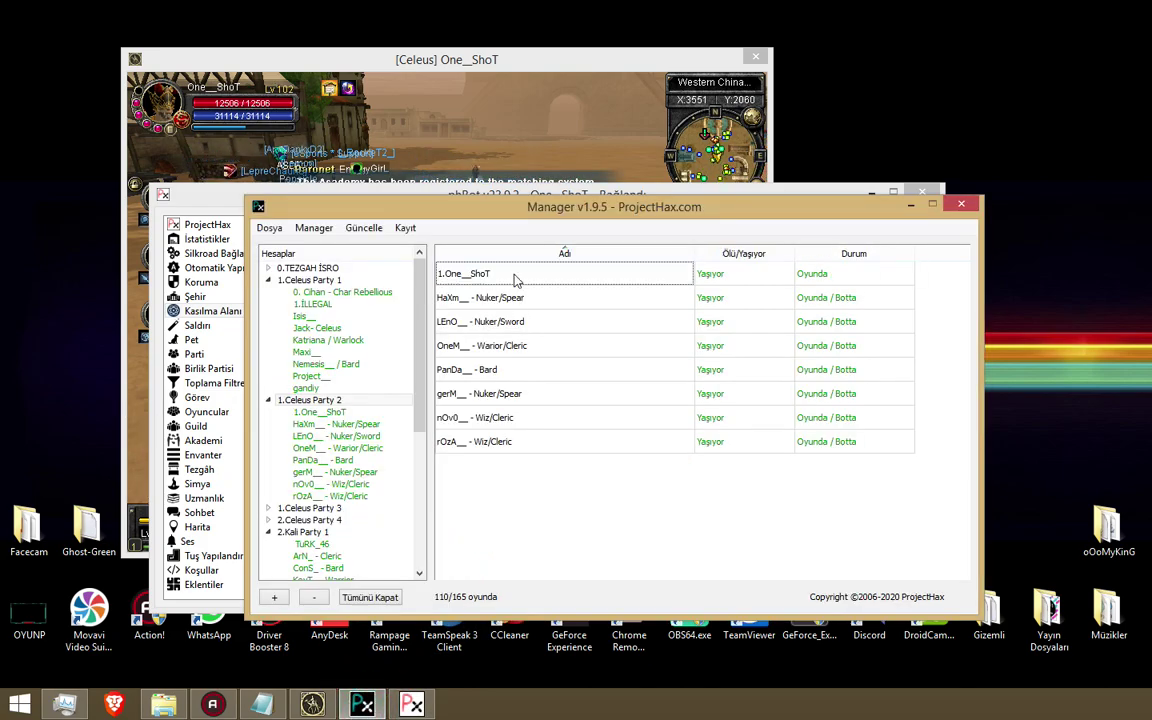
Move the Manager window lower and hide the first account's phBot window with Gizle.
double_click(514, 275)
double_click(514, 275)
double_click(514, 275)
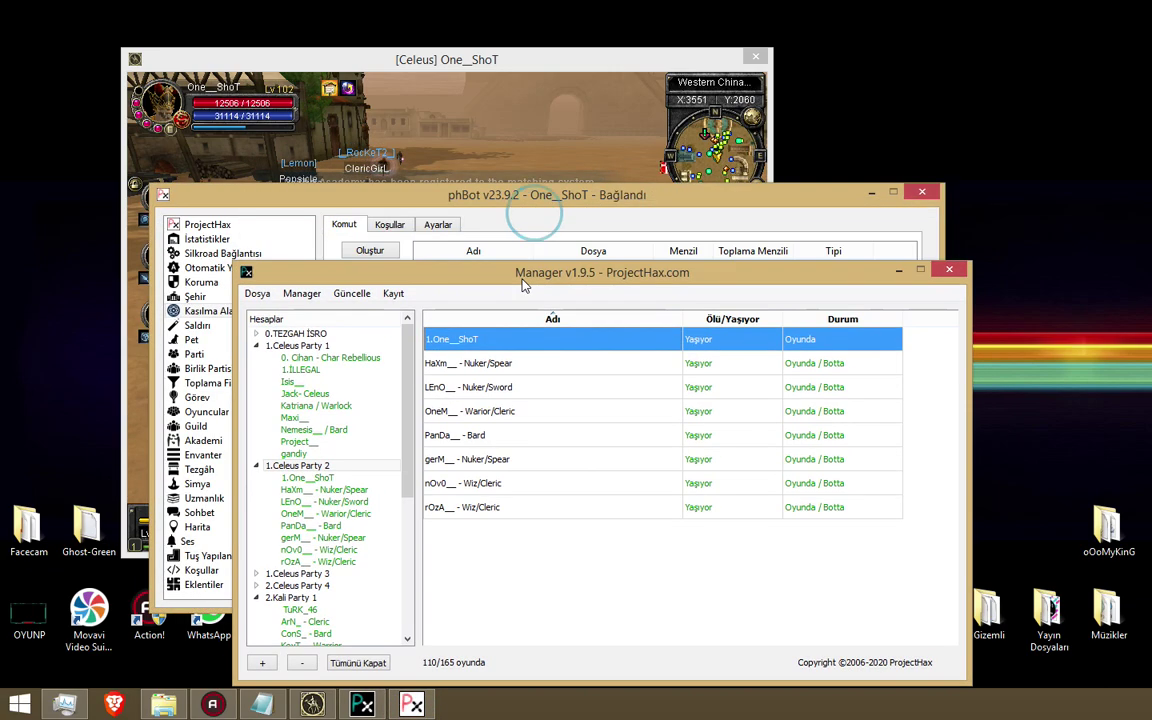
right_click(507, 345)
left_click(432, 338)
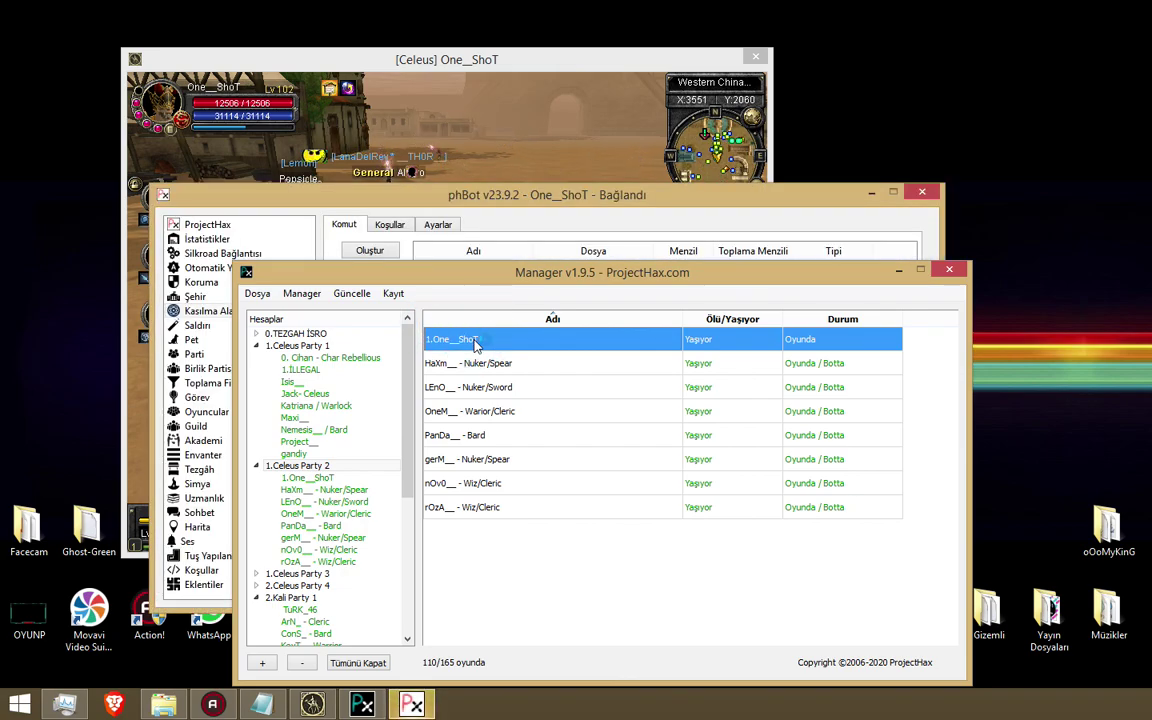
Select all accounts of 1.Celeus Party 2 sorted ascending by Adı and bring up their group commands.
left_click(472, 507)
left_click(470, 320)
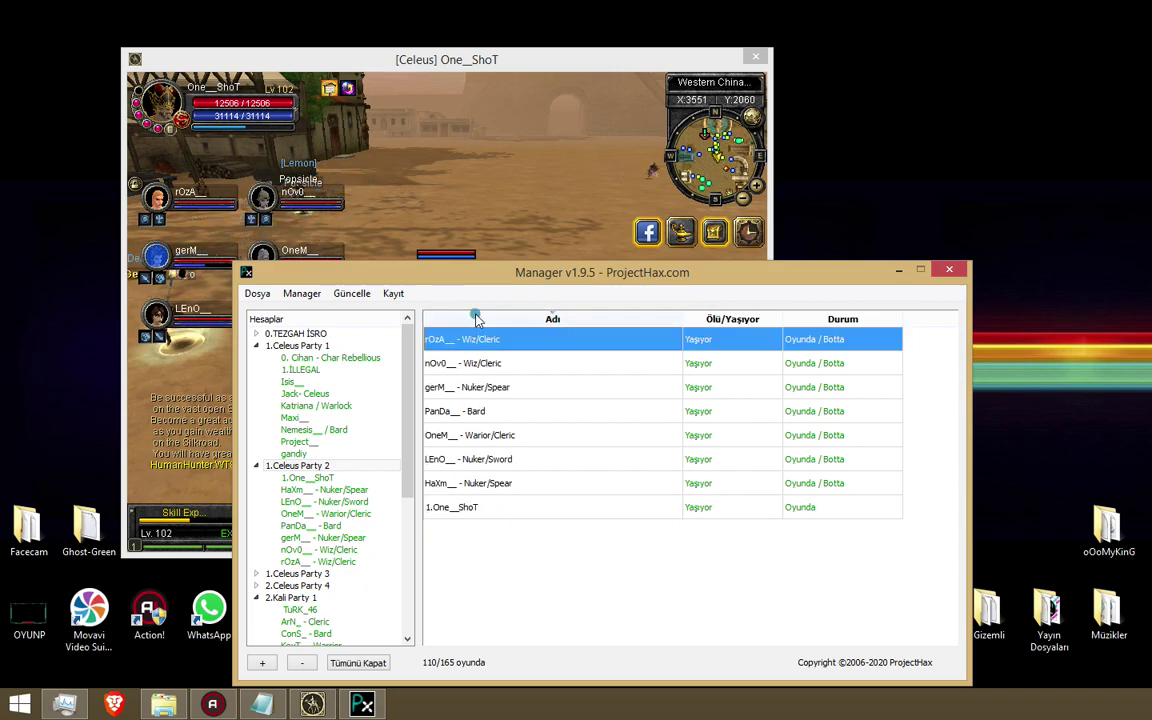
left_click(476, 318)
left_click(473, 340, "shift")
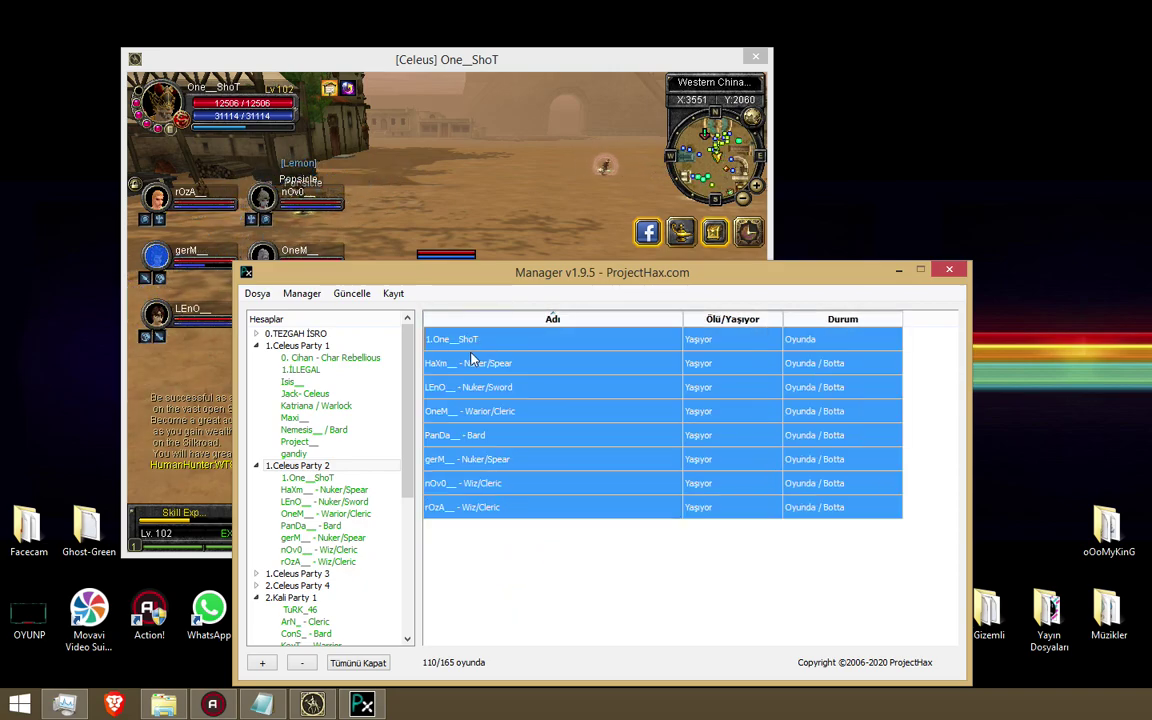
right_click(474, 355)
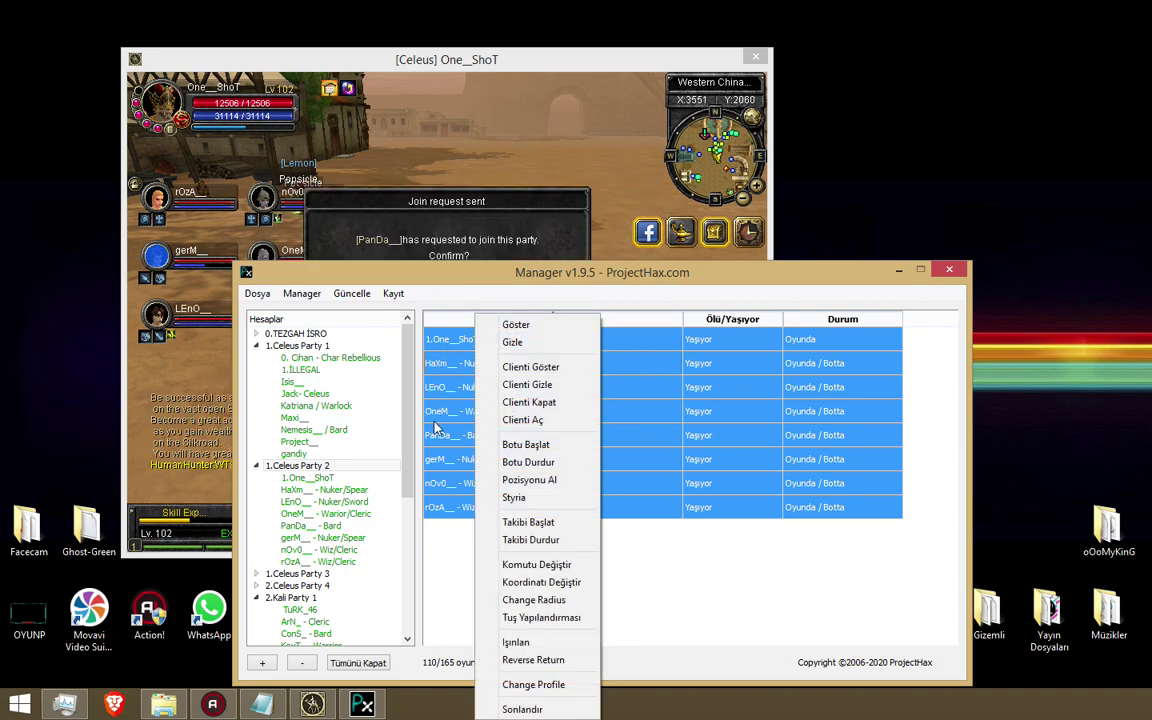
Accept the pending party join request in the game client and move the Manager window higher on the desktop.
left_click(410, 236)
left_click(383, 410)
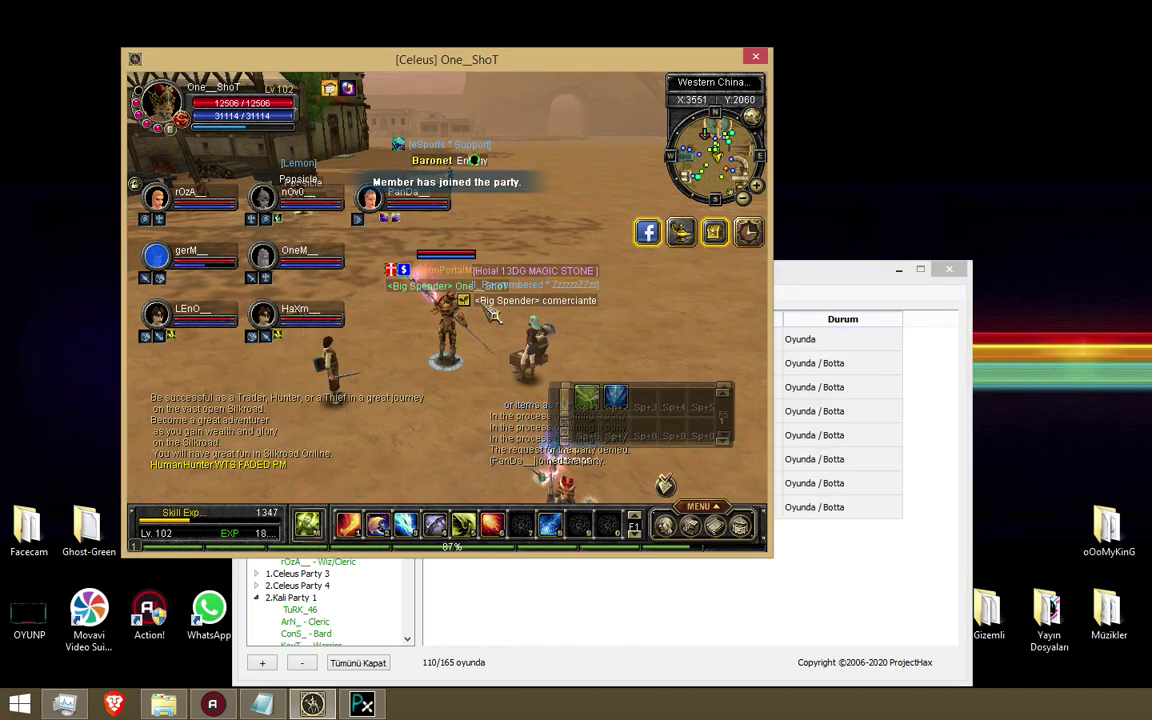
left_click(537, 320)
left_click_drag(520, 271, 491, 158)
left_click(229, 715)
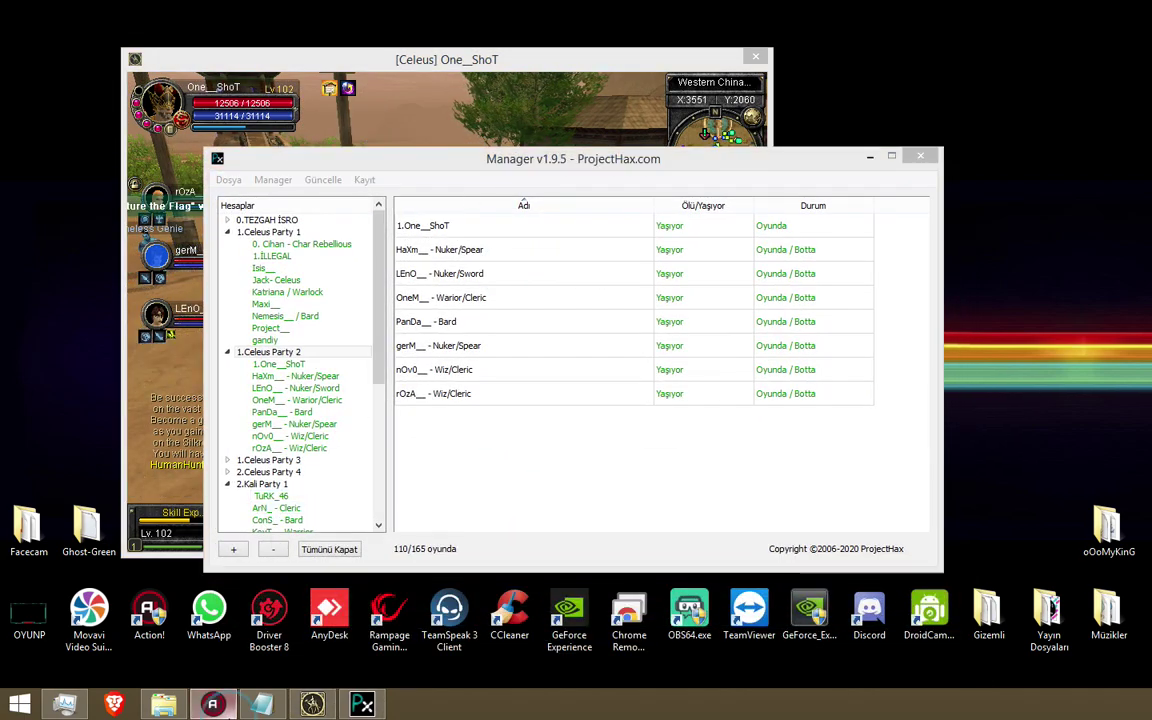
mouse_move(250, 713)
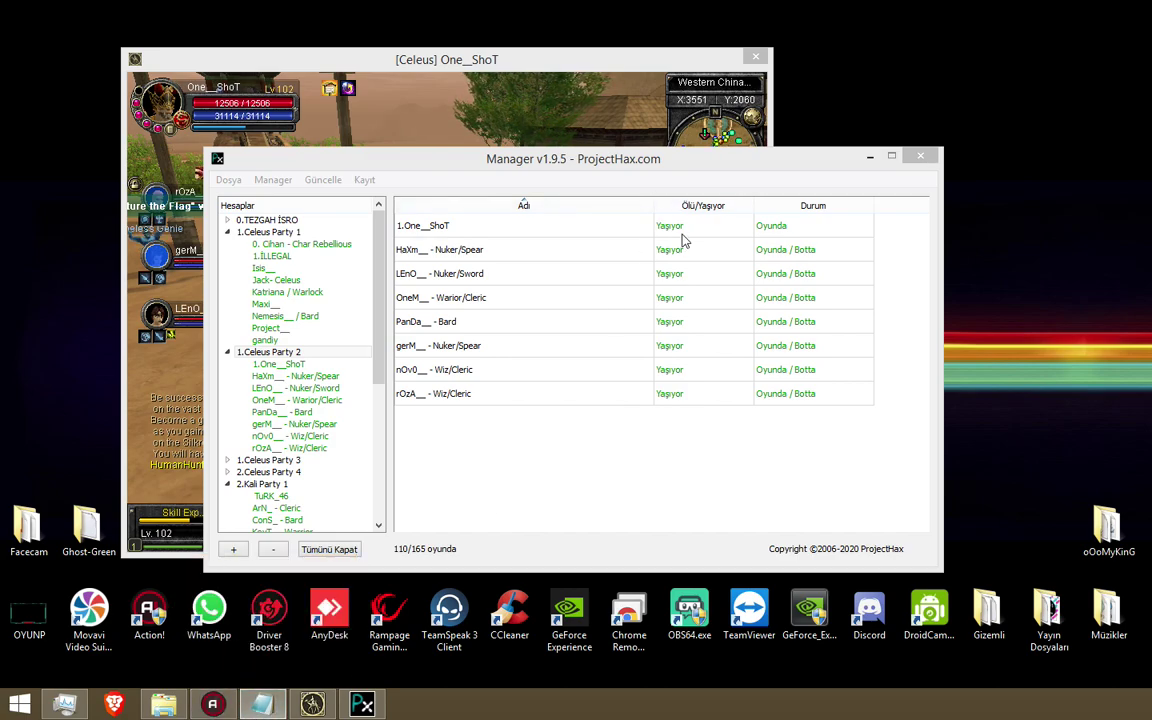
Cast a skill with the first account's character and view the Party information window in the game client.
left_click(486, 90)
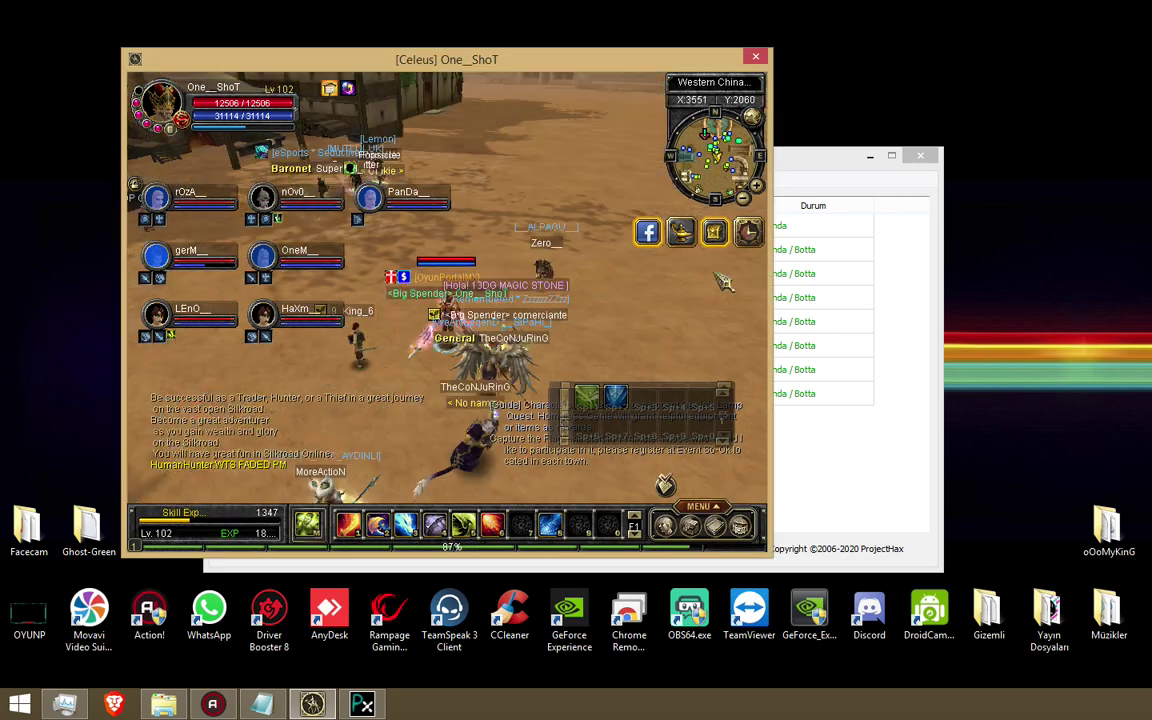
left_click_drag(458, 257, 501, 185)
key("F2")
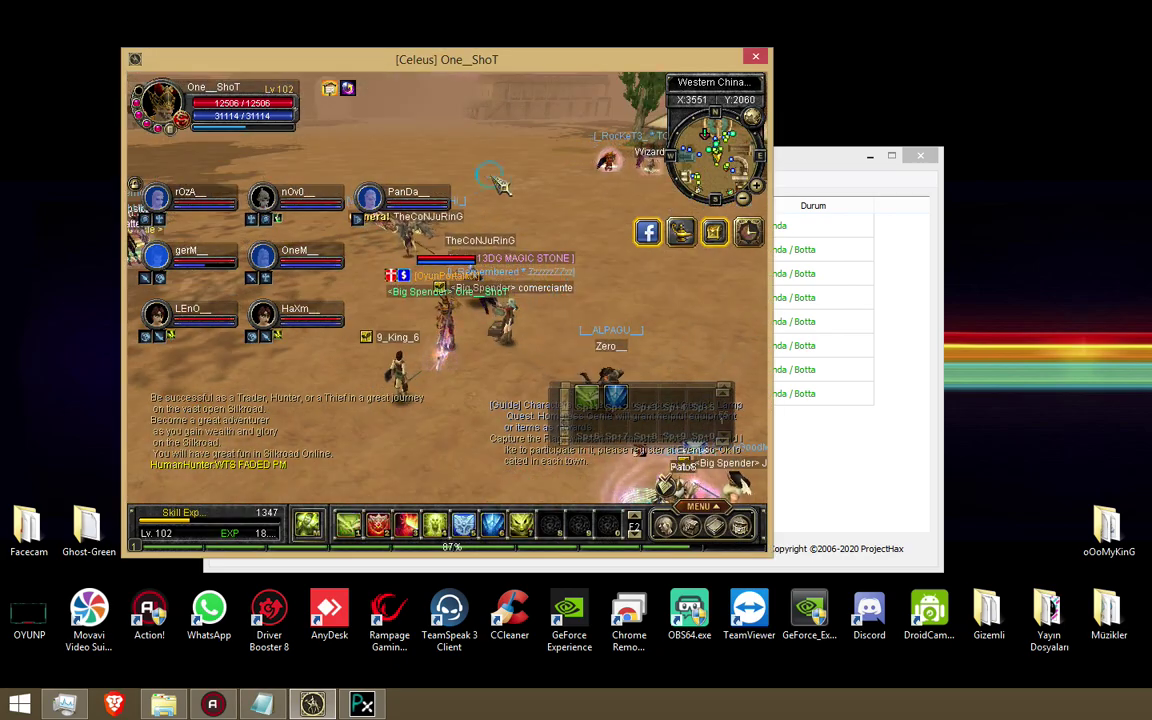
key("F1")
key("p")
left_click_drag(617, 326, 474, 224)
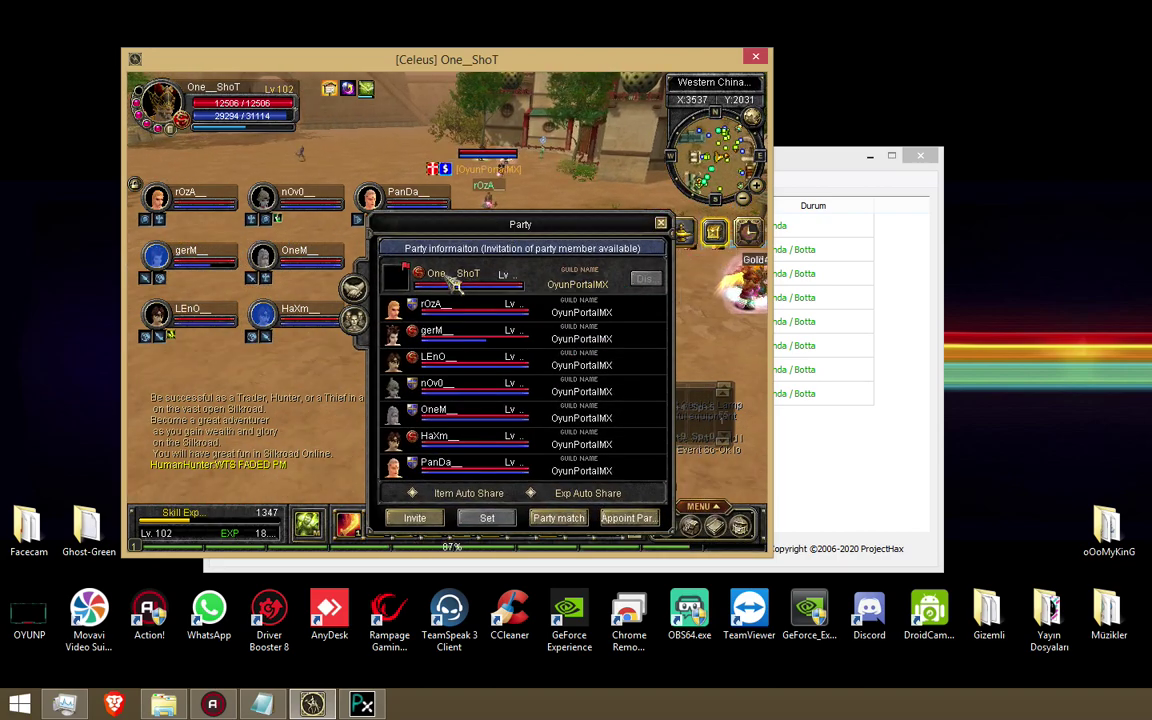
key("p")
Walk the first account's character to Grocery Trader Yeosun and start a conversation.
left_click(442, 190)
left_click_drag(522, 193, 258, 167)
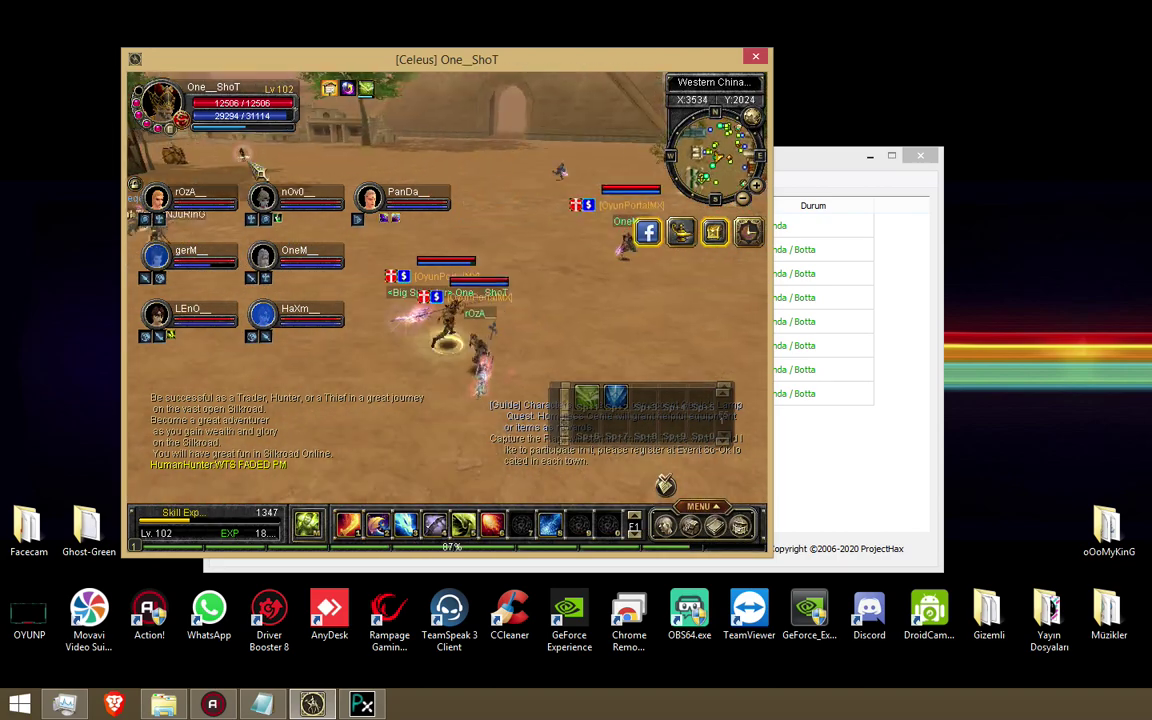
key("Right")
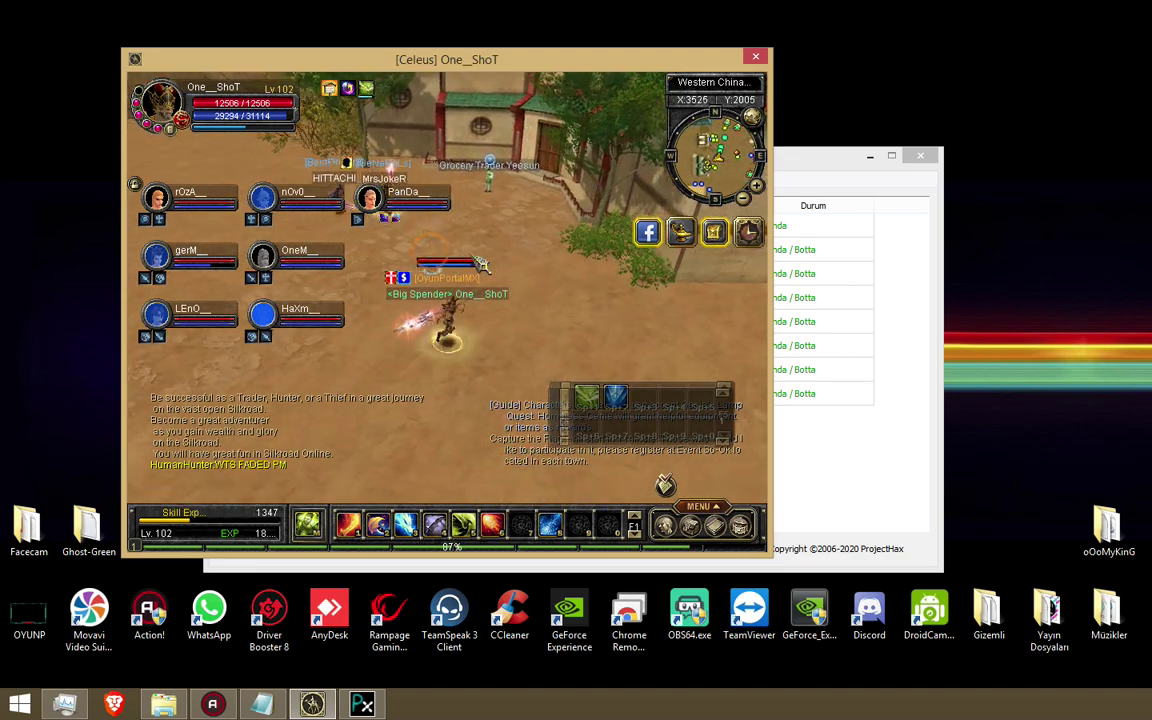
left_click(479, 200)
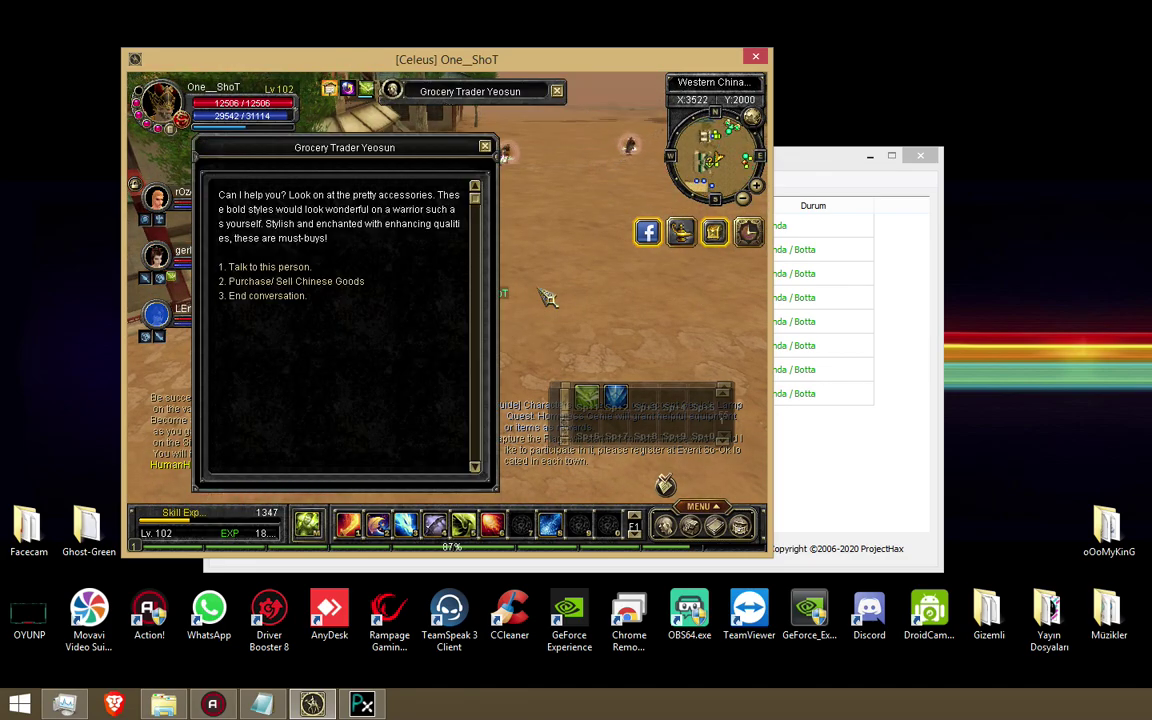
Buy 10 Union Party Tickets from the Goods of Grocery Trader Yeosun.
left_click(350, 284)
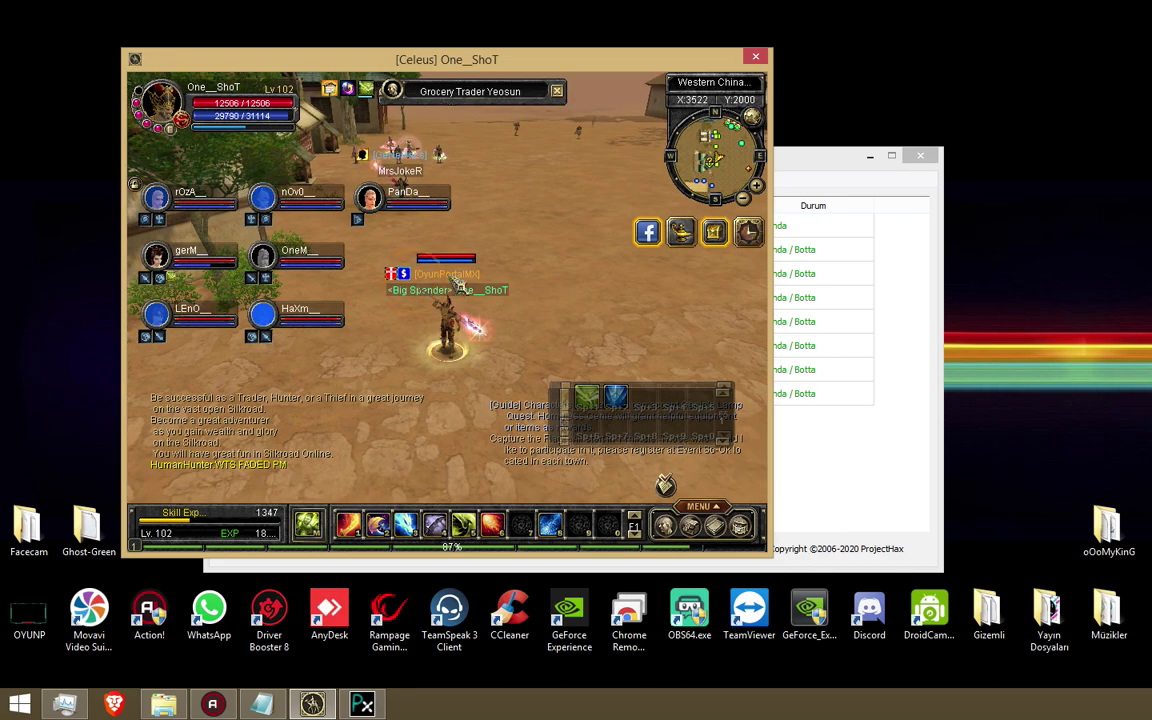
left_click_drag(338, 185, 290, 167)
left_click(258, 186)
left_click(213, 186)
left_click_drag(250, 215, 497, 318)
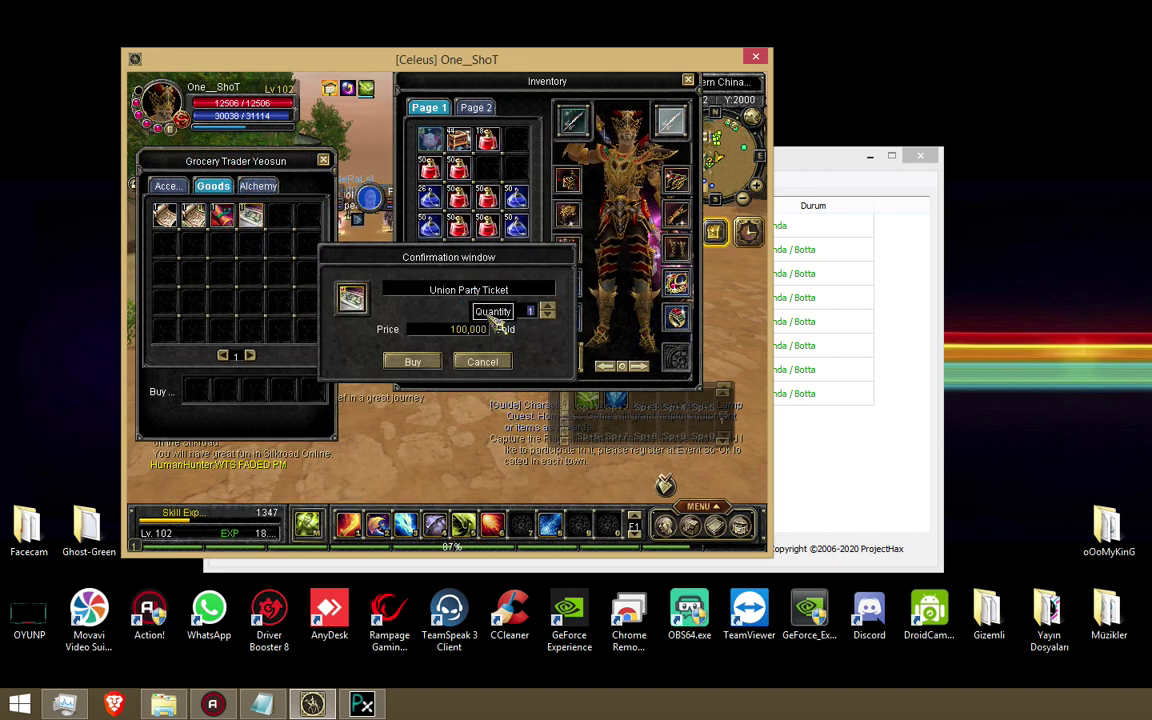
left_click(420, 361)
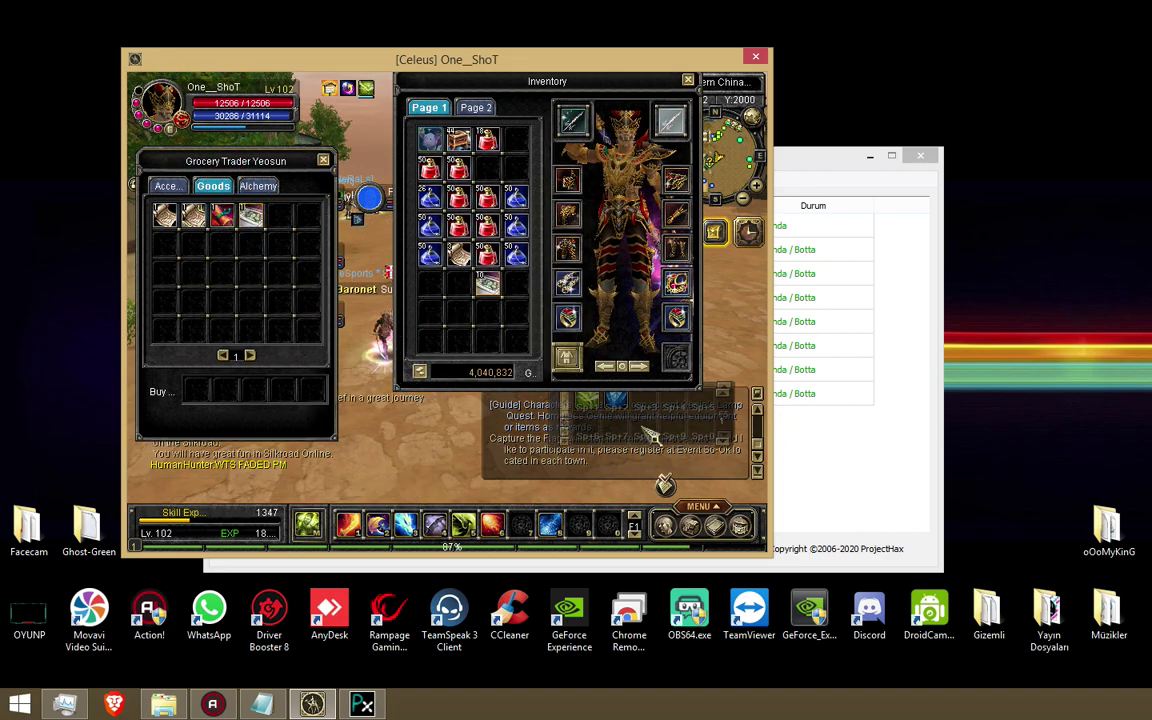
Place the two Union Party Ticket stacks side by side in the inventory's last row and end the trade.
left_click_drag(491, 286, 517, 337)
left_click_drag(517, 142, 495, 339)
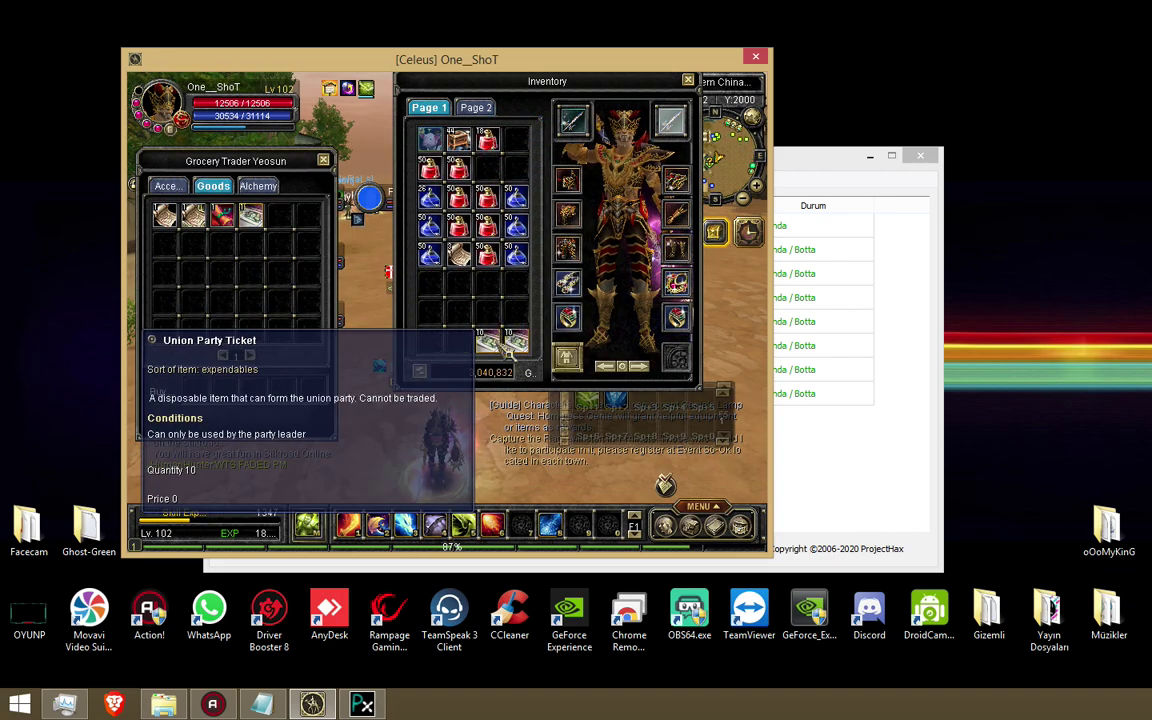
key("Escape")
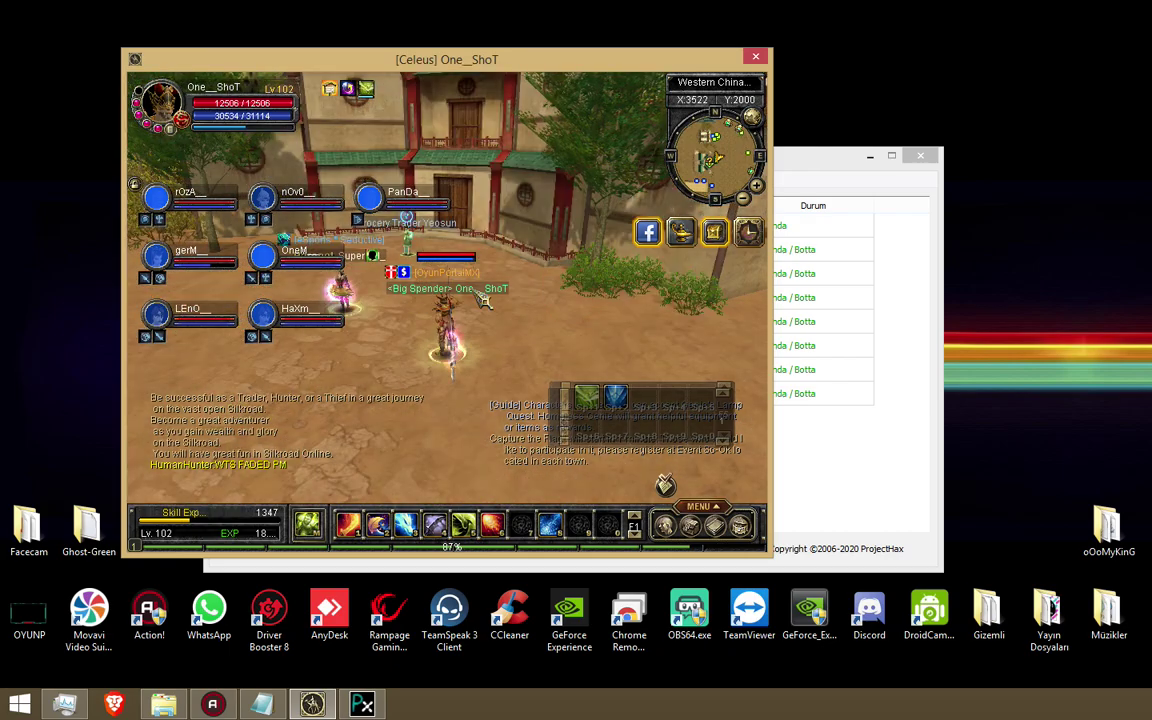
Search for union items in the Şehir settings of the first account's phBot and select the Union Party Ticket entries.
left_click(856, 463)
double_click(632, 224)
left_click(360, 585)
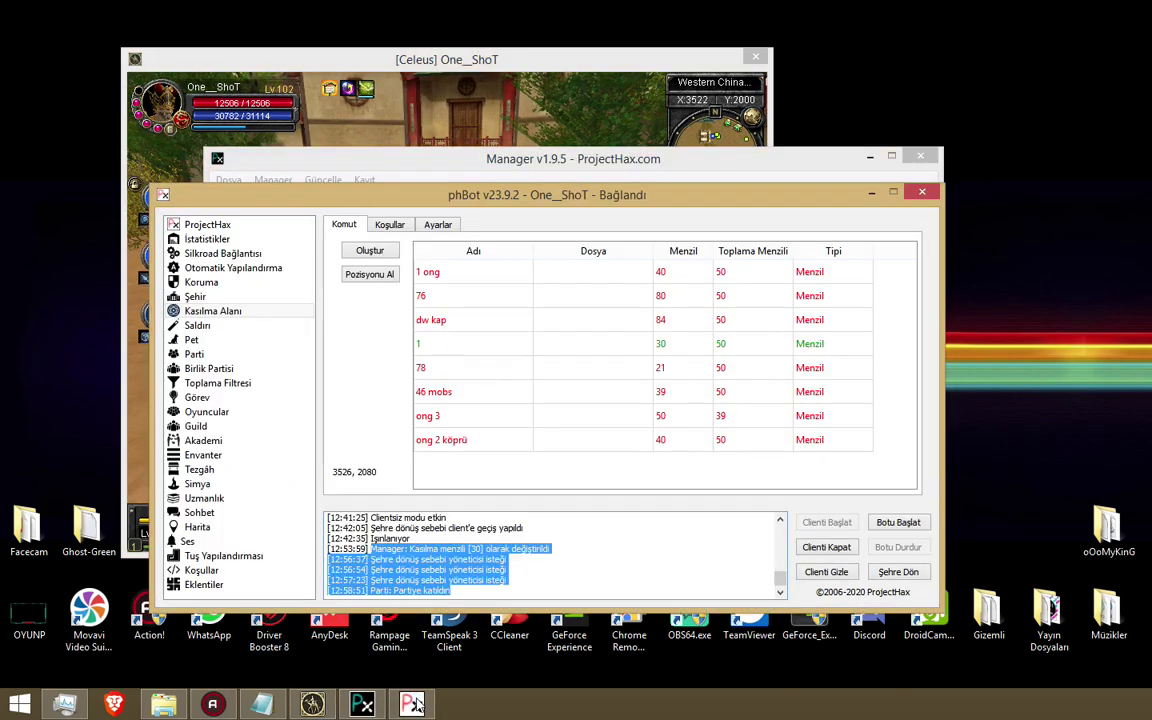
left_click(241, 298)
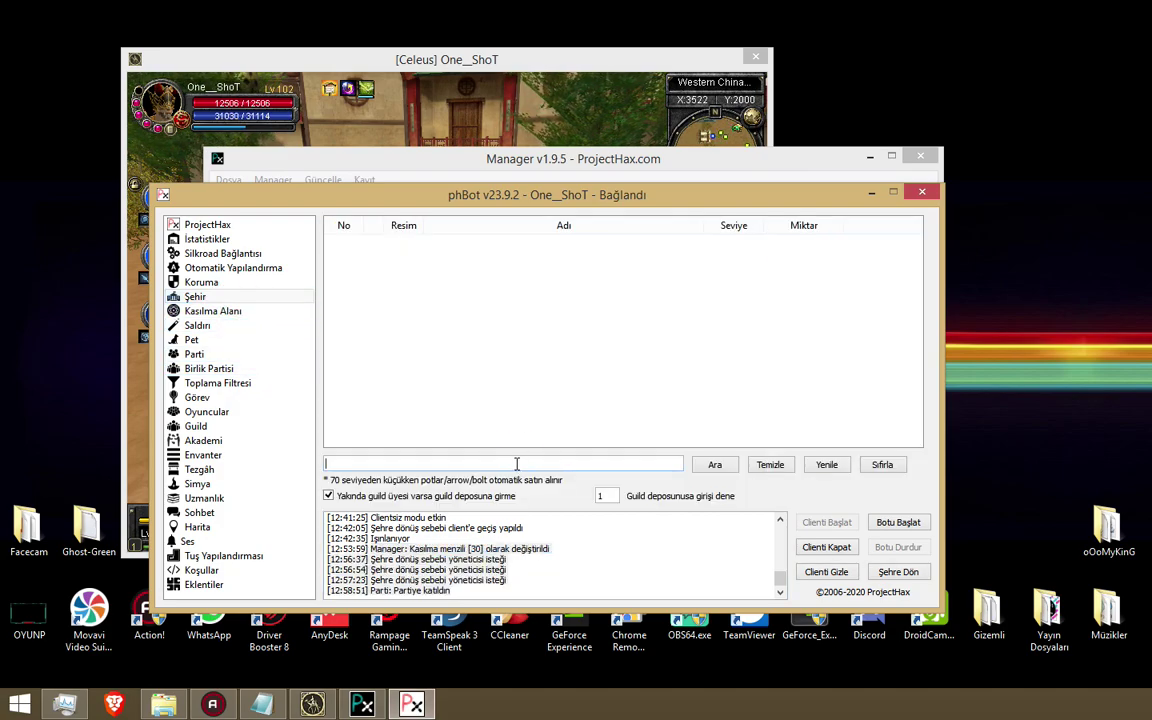
key("Return")
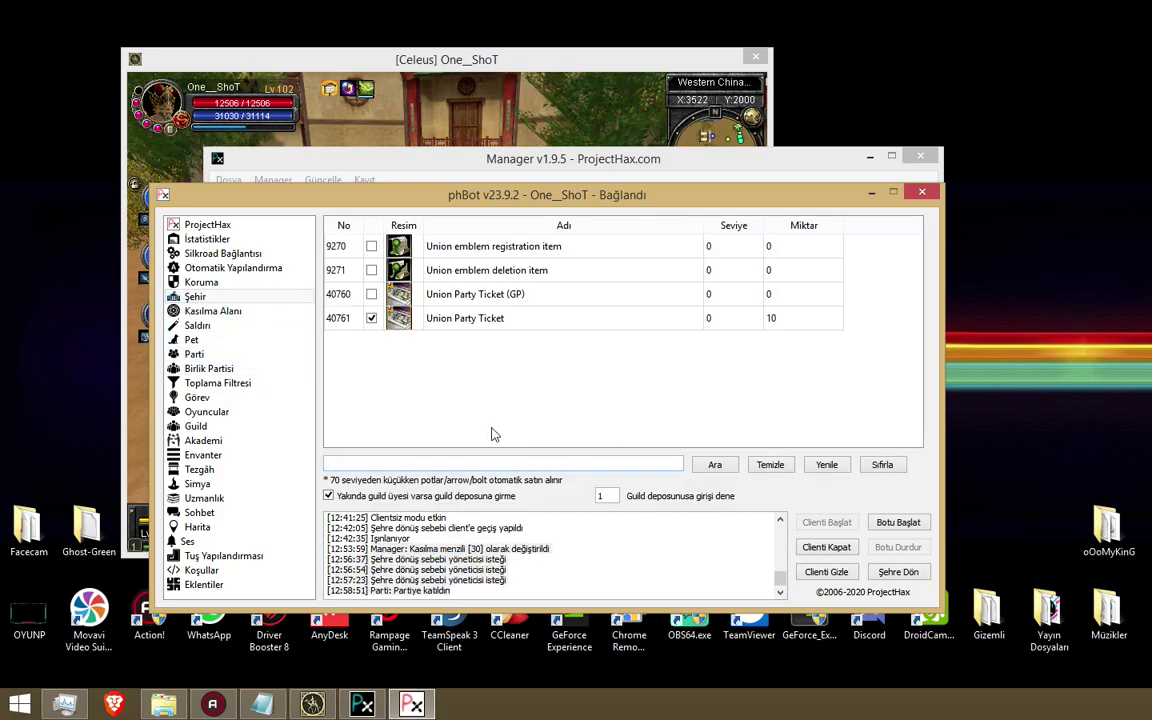
left_click(793, 322)
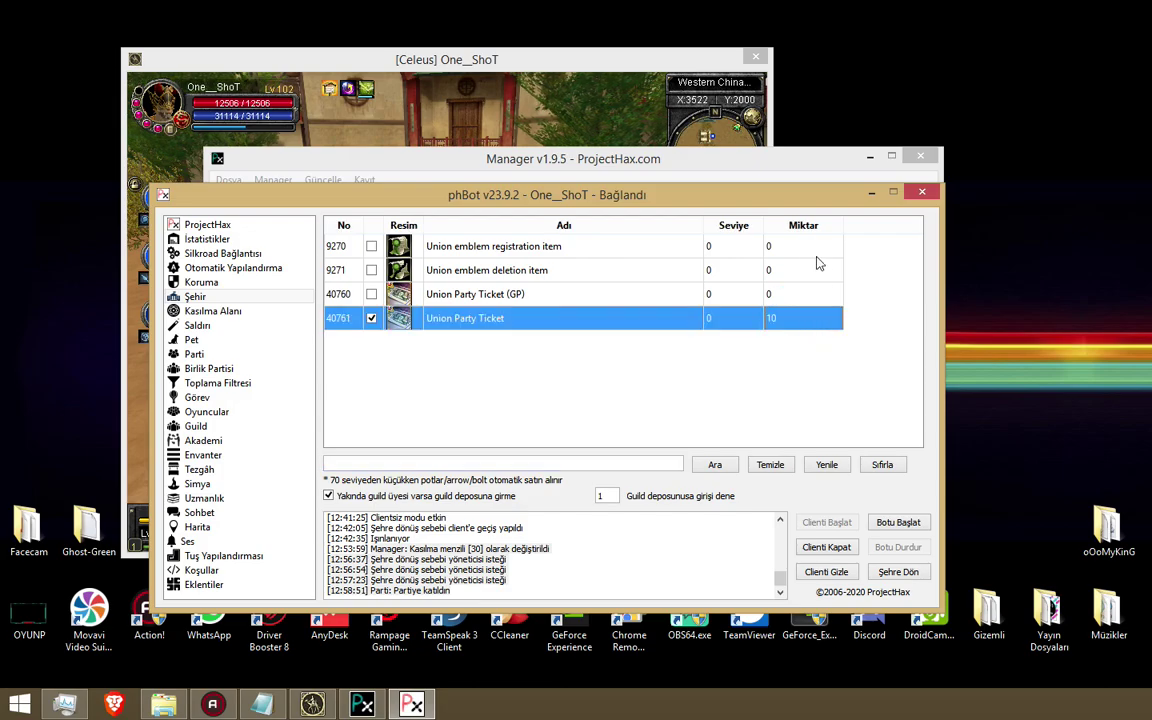
left_click(540, 297)
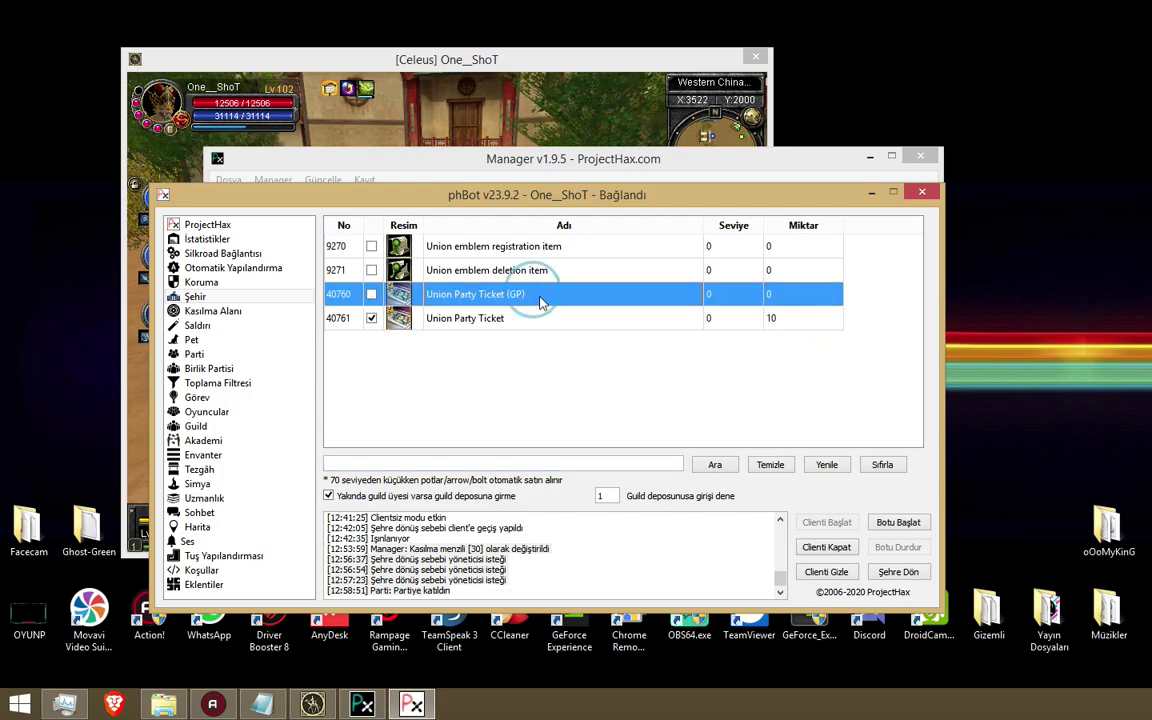
Walk the first account's character to Guild Manager Ryukang and open the Goods among the purchasable guild items.
left_click(505, 92)
left_click(628, 205)
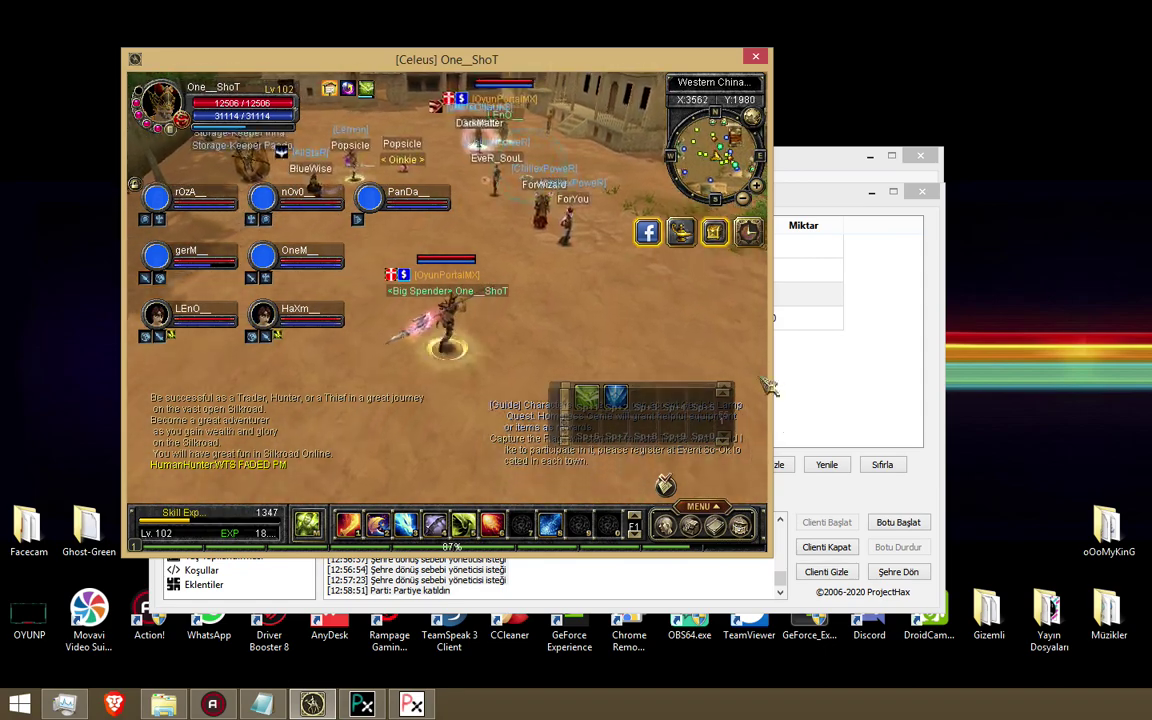
left_click(504, 193)
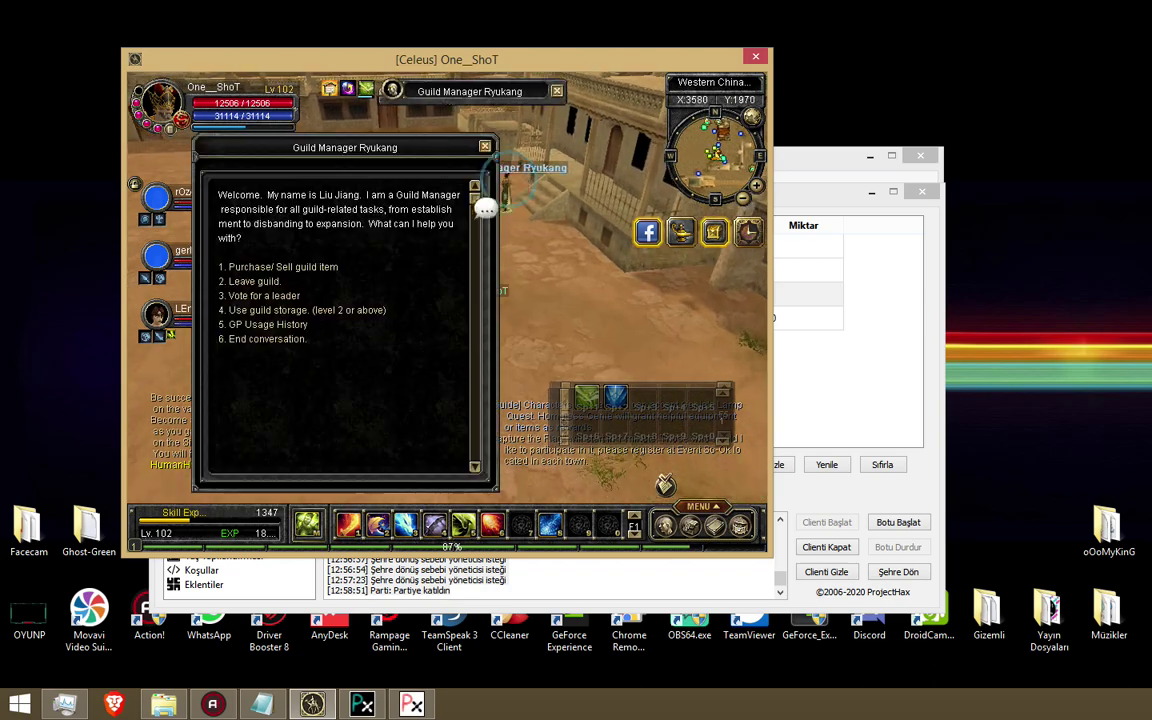
left_click(280, 267)
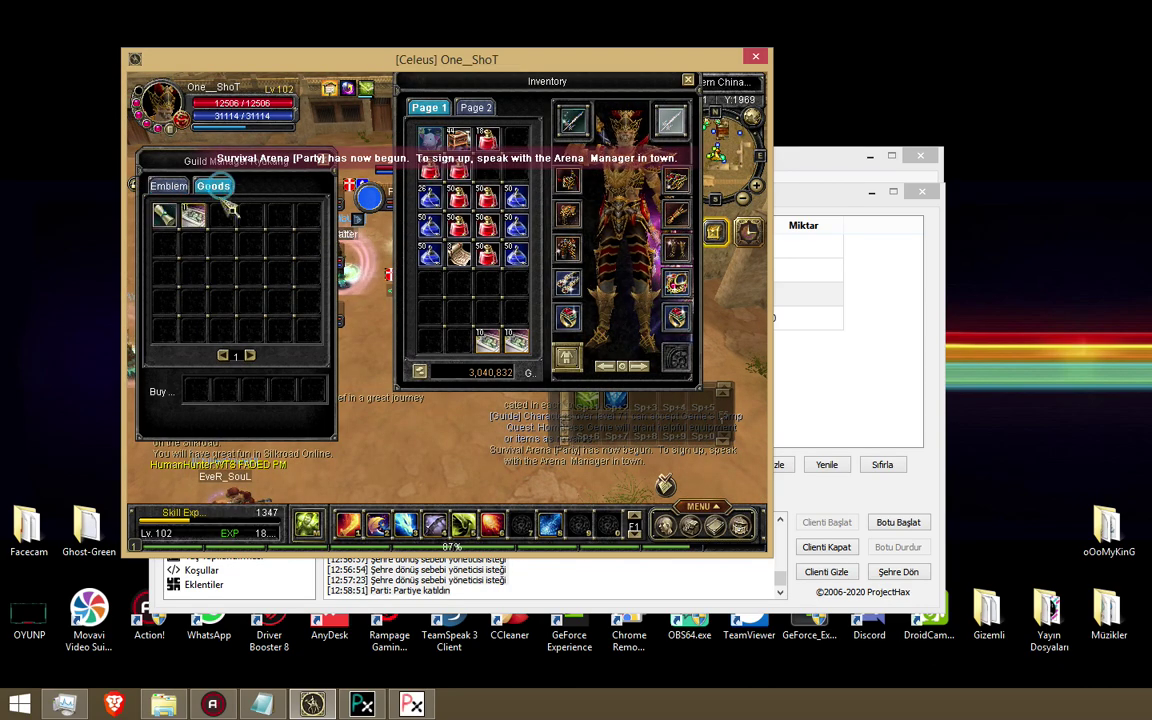
mouse_move(203, 228)
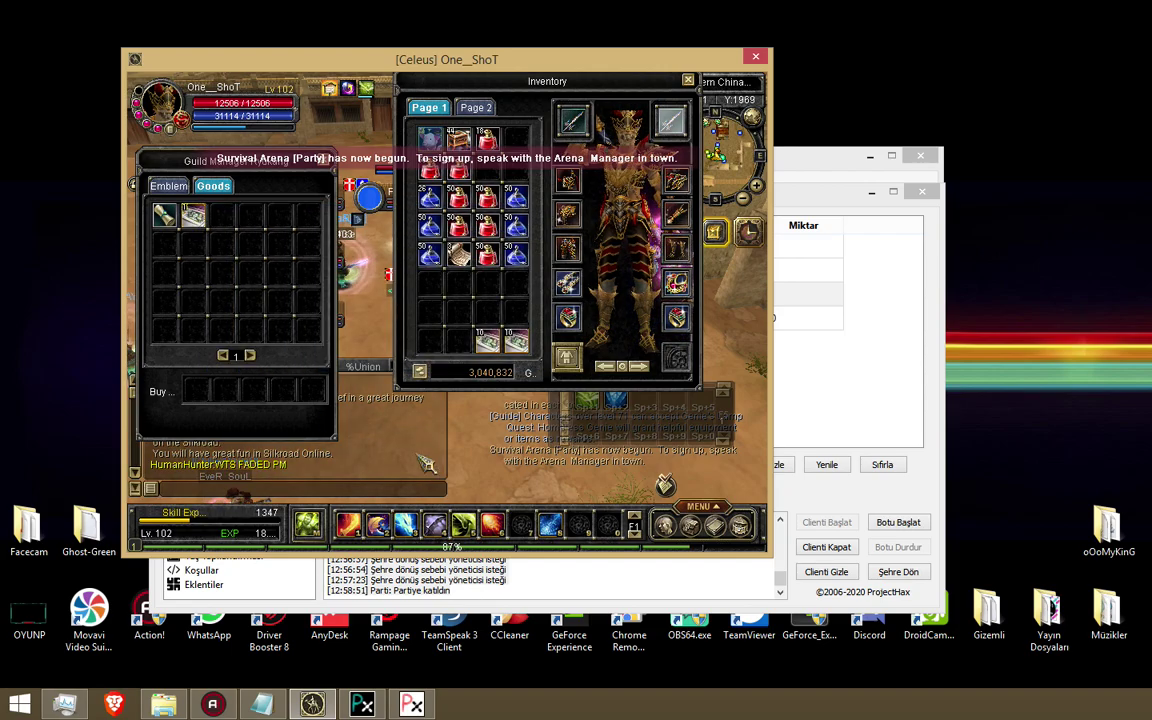
View the guild member list sorted by Donate GP, then close the guild window.
key("i")
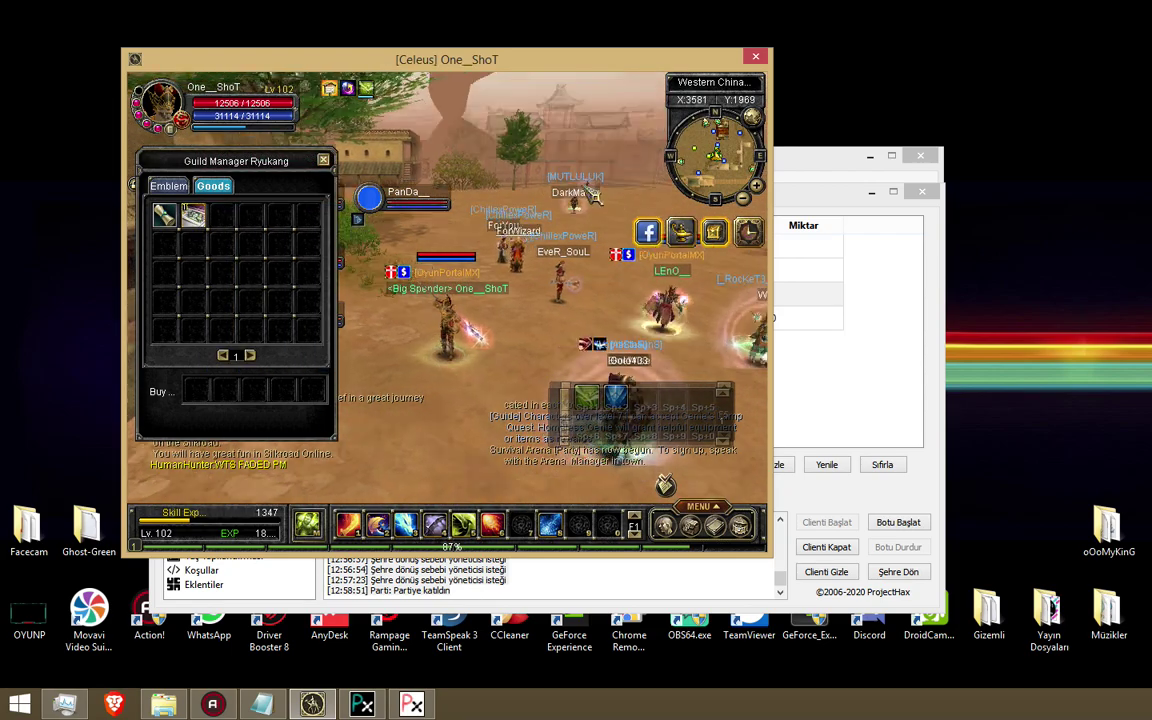
key("i")
key("g")
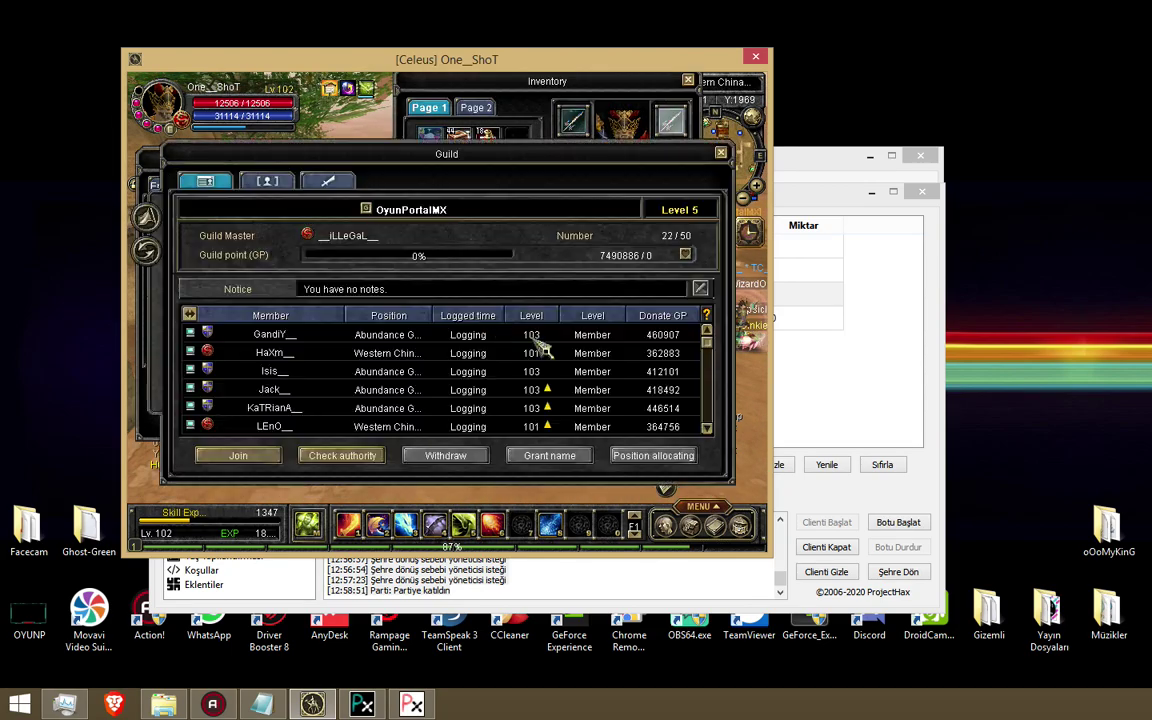
left_click(655, 315)
key("g")
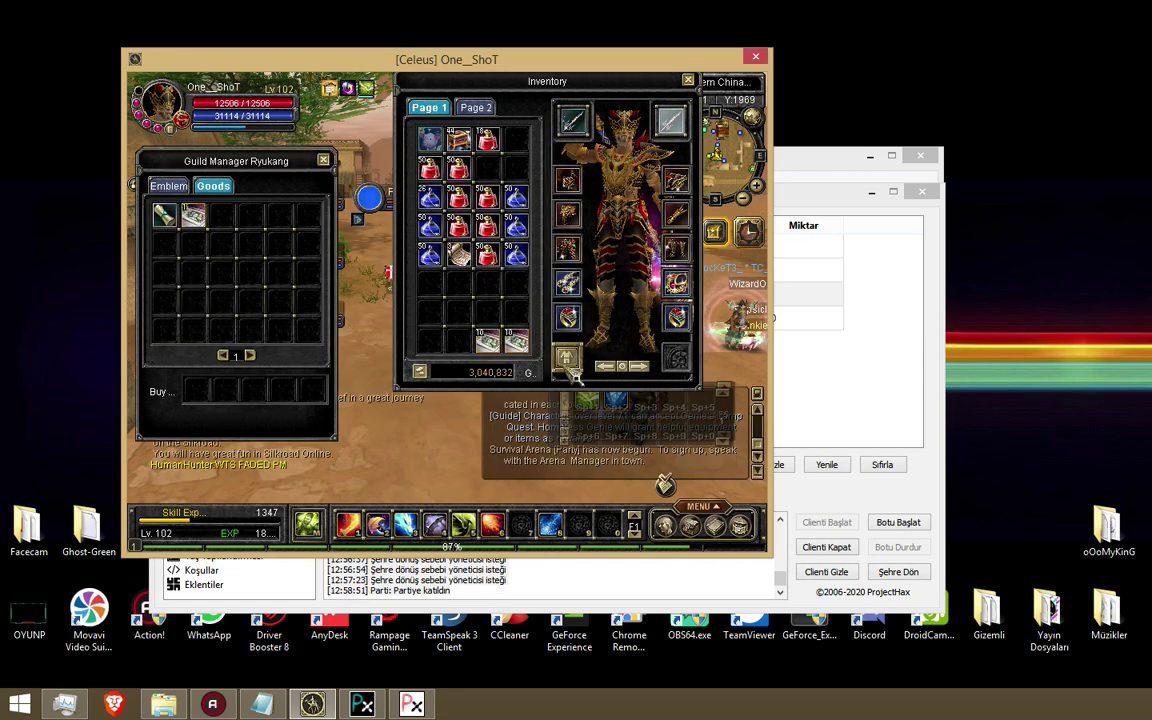
Compare the guild manager's Union Party Ticket (GP) with the tickets in the inventory and in phBot's item list, then end the trade.
key("i")
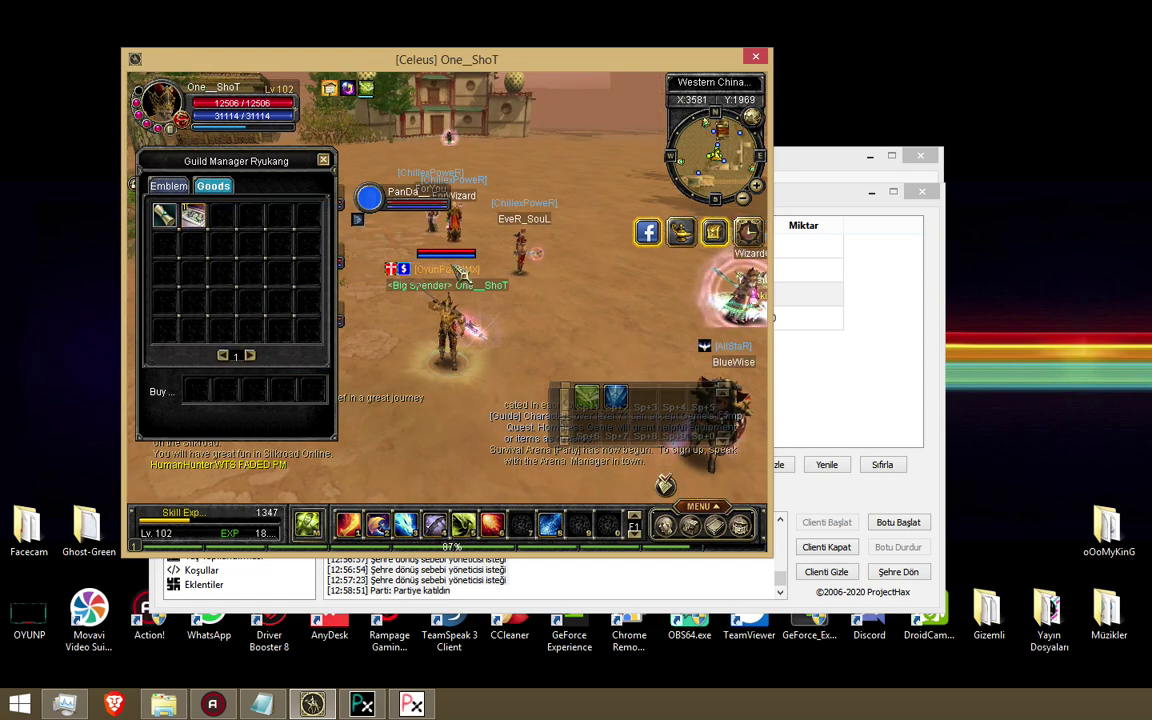
key("i")
mouse_move(516, 345)
key("i")
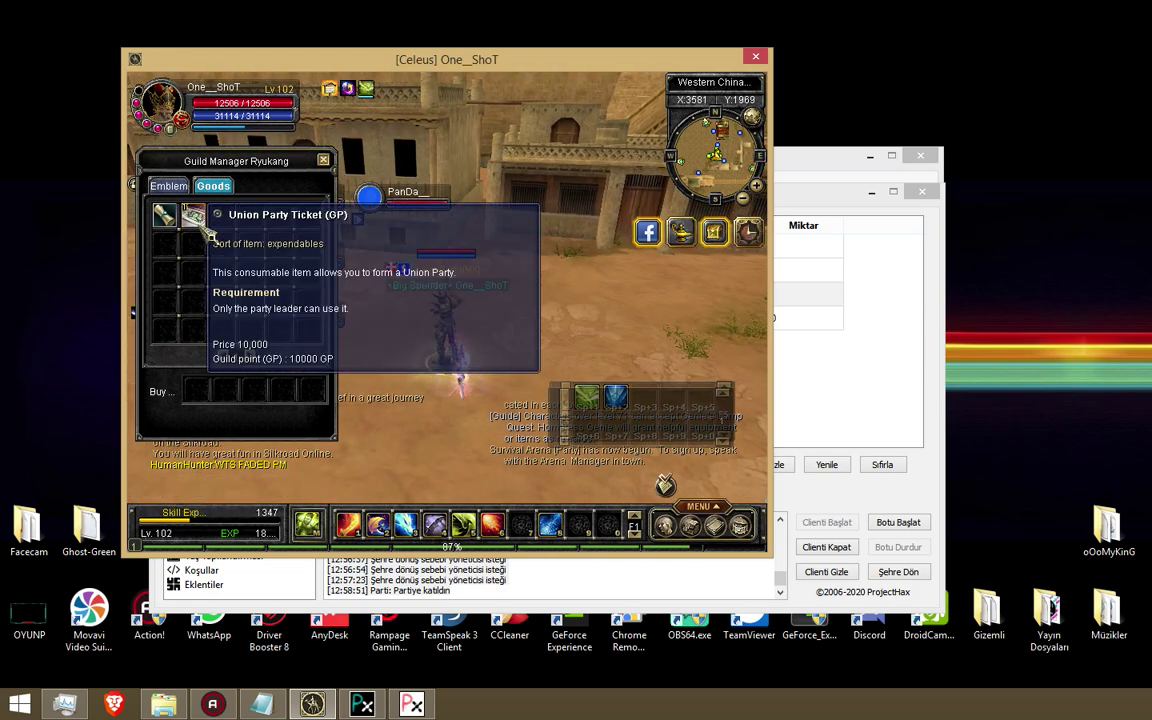
key("i")
left_click(818, 368)
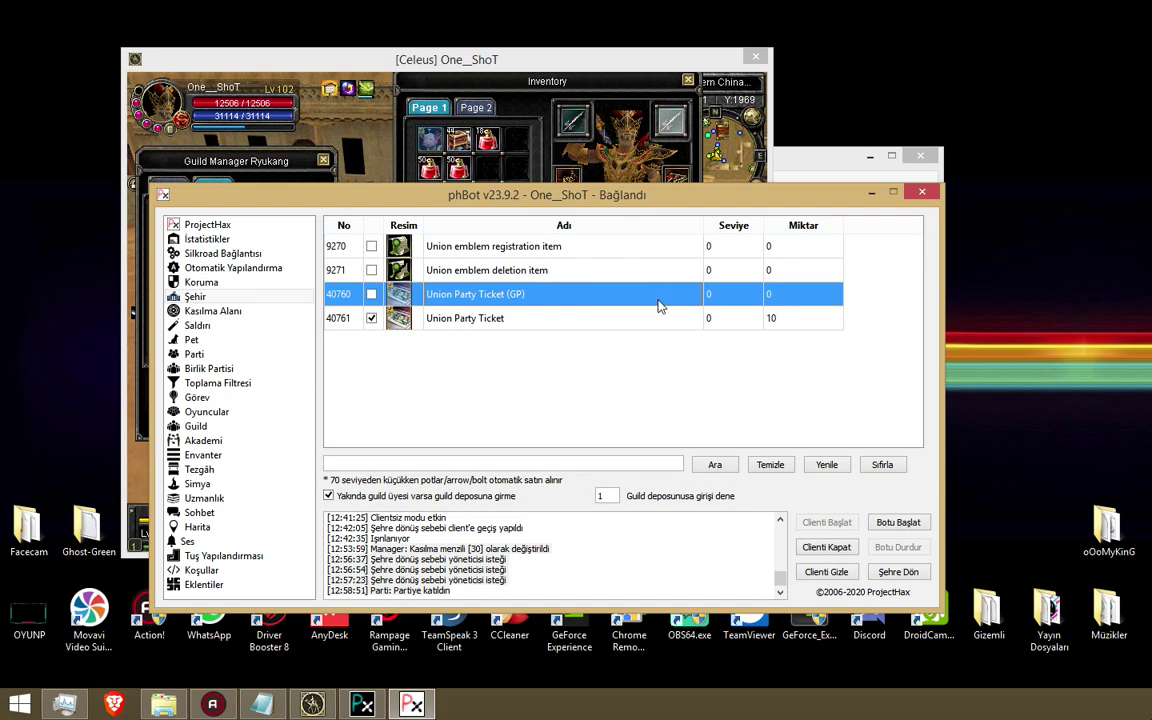
key("alt+Tab")
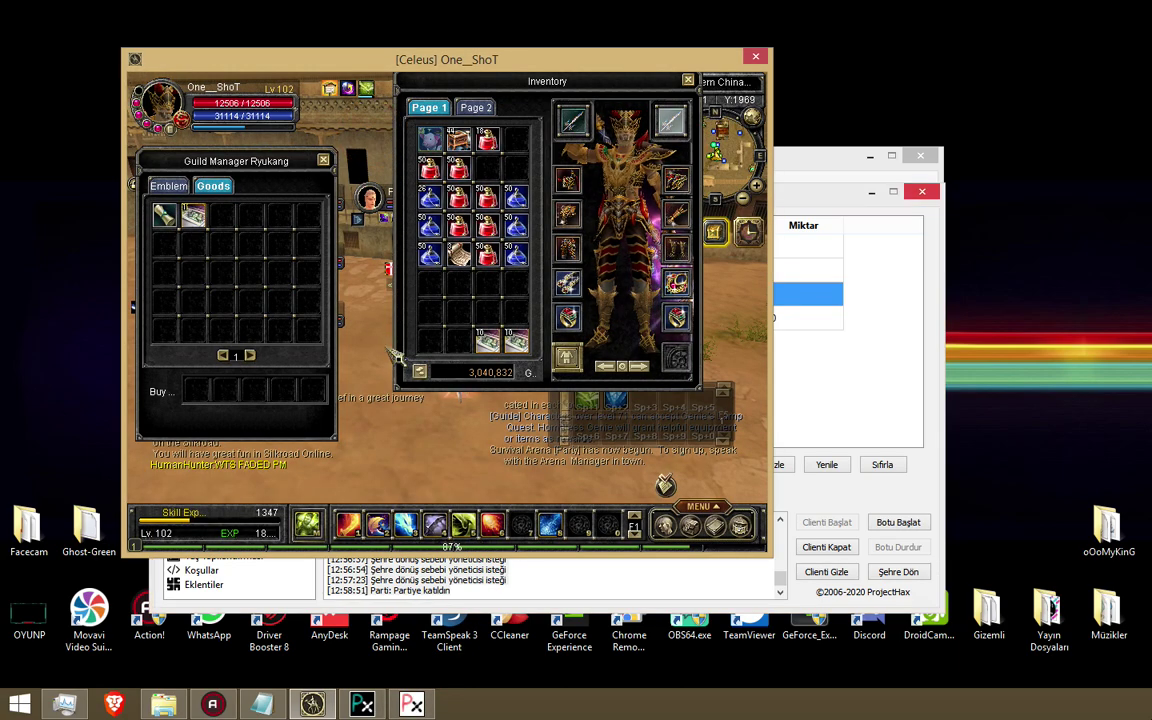
key("Escape")
Walk the first account's character from the guild manager back towards the grocery trader.
left_click(838, 365)
left_click(575, 152)
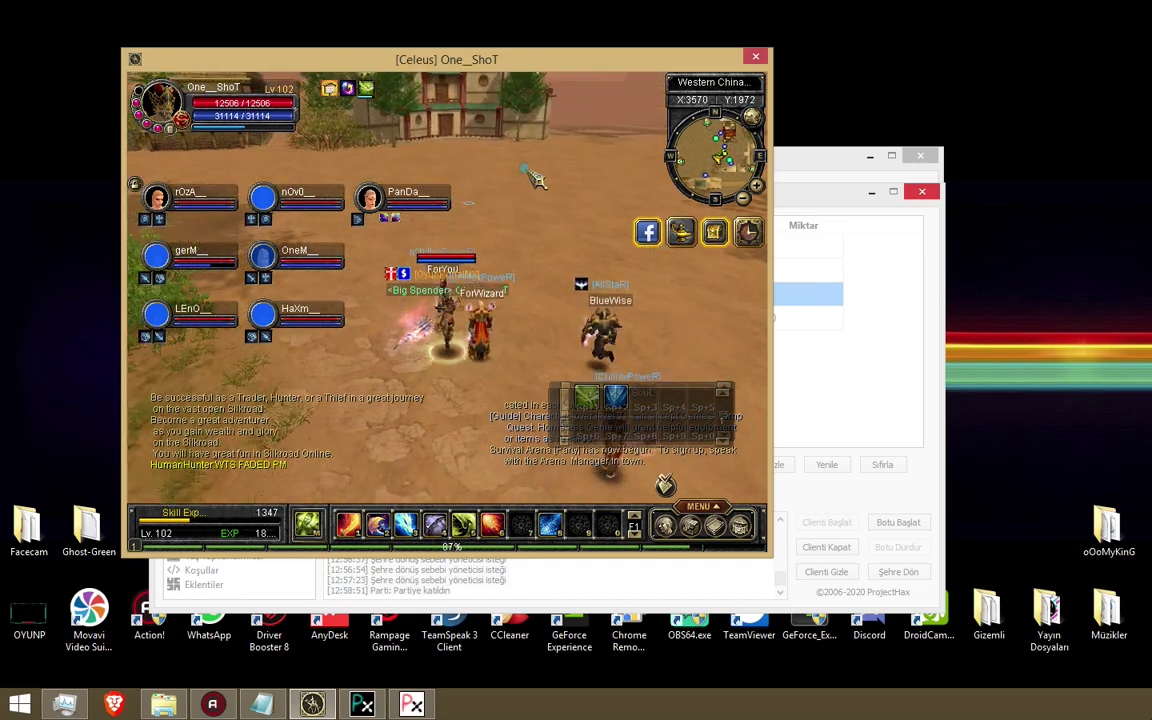
left_click(524, 175)
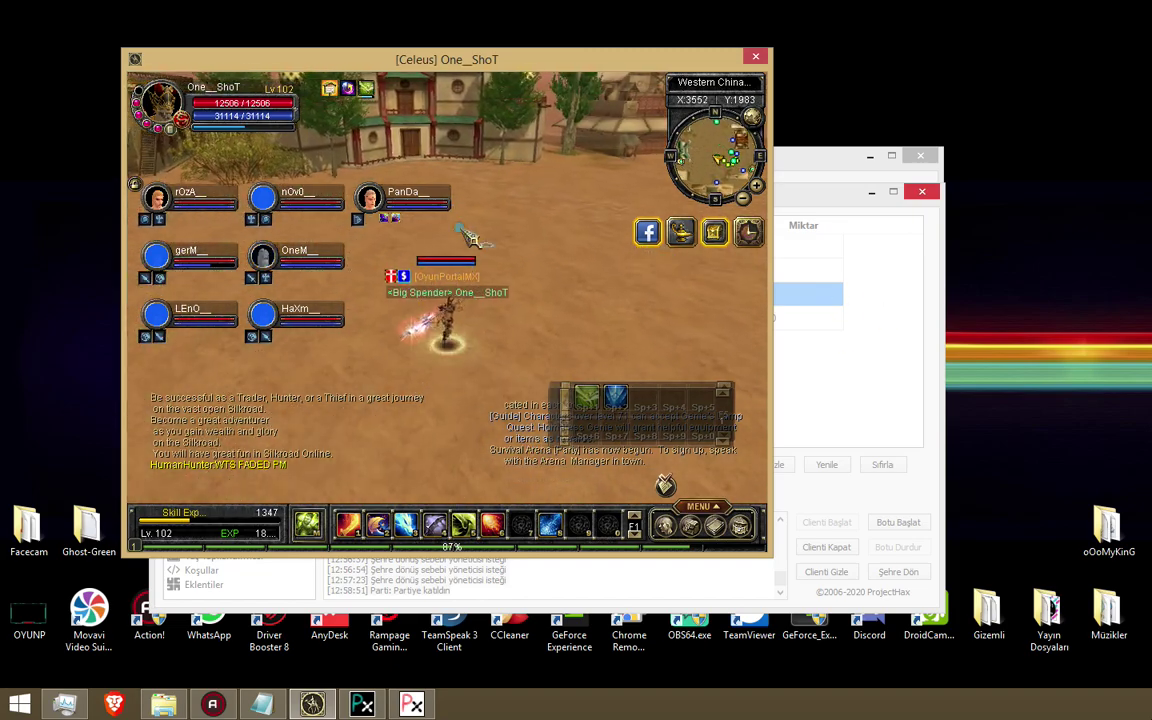
Disable Union Party Ticket and enable Union Party Ticket (GP) with Miktar 10 in phBot's Şehir item list.
left_click(815, 197)
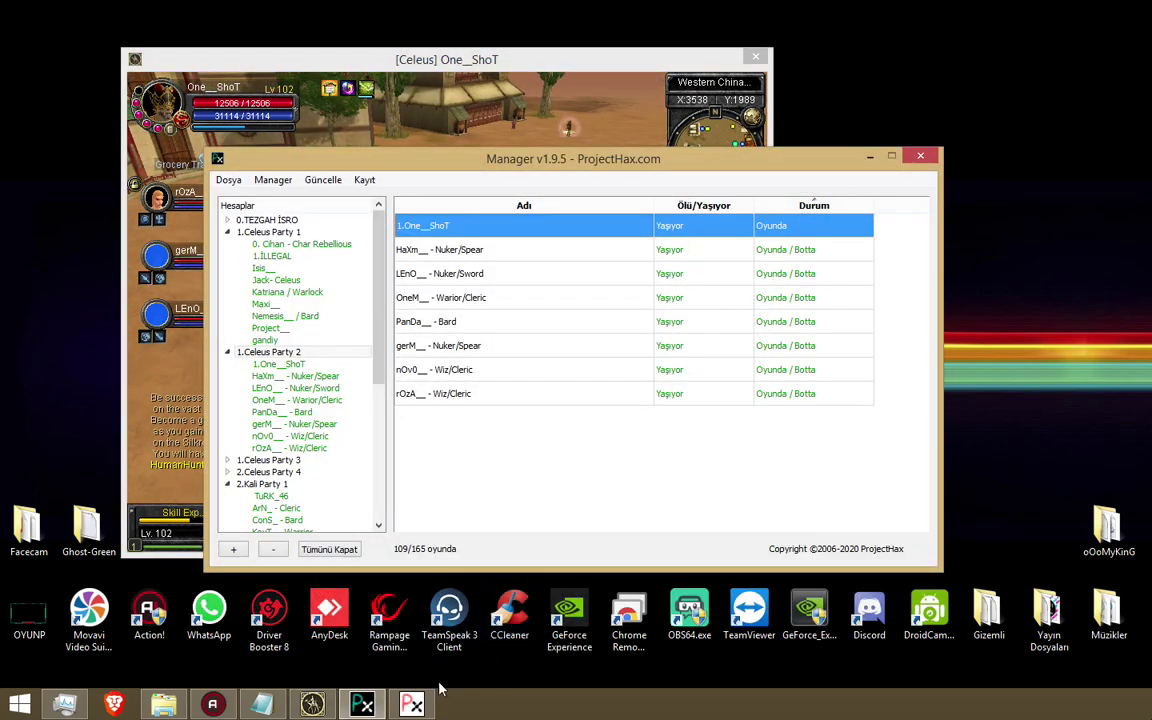
left_click(415, 702)
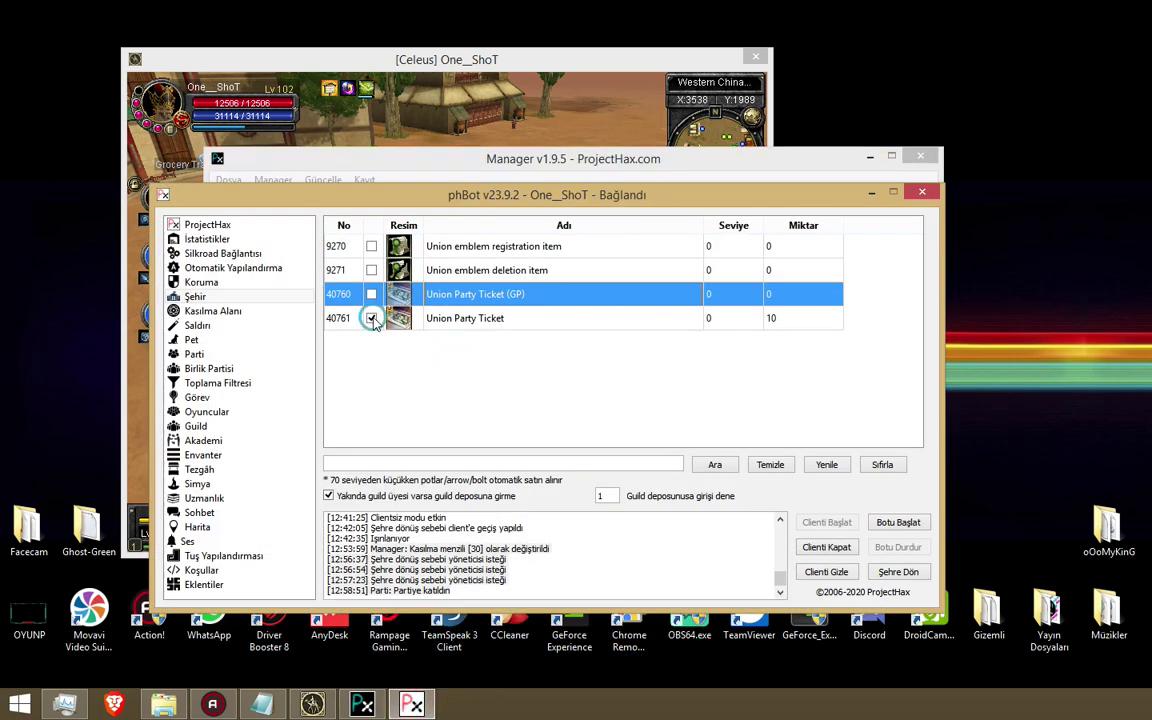
left_click(771, 294)
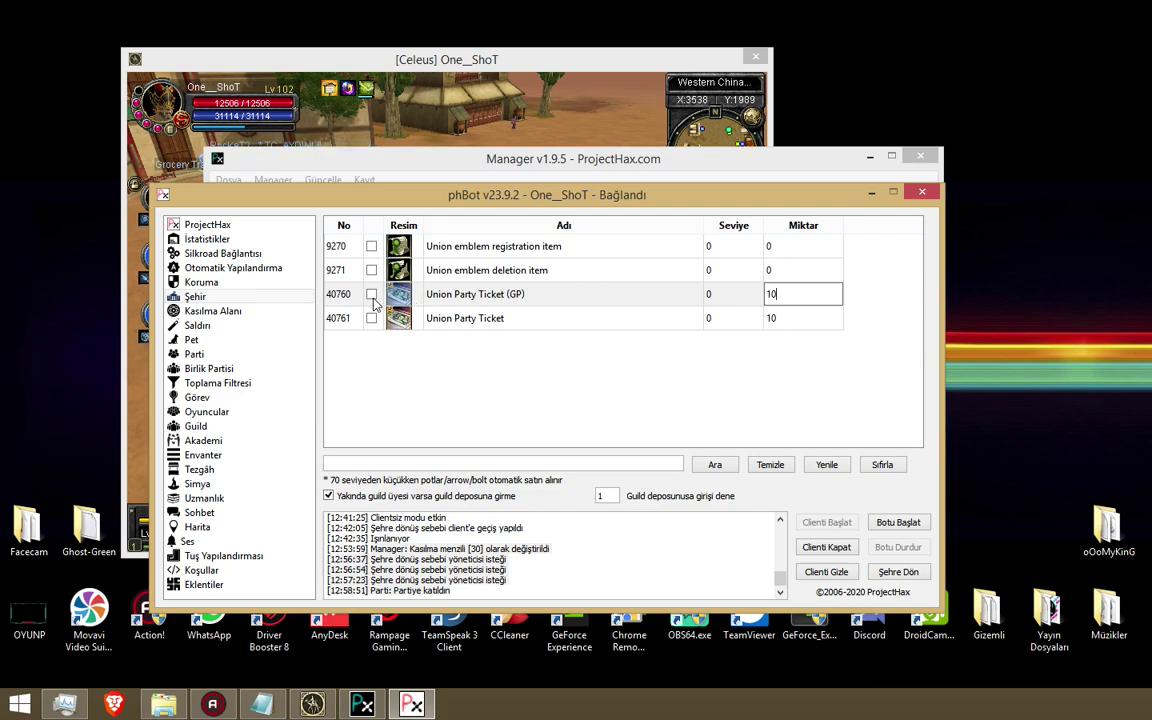
left_click(372, 295)
Review the enabled phBot ticket entry and the guild members' Donate GP in the game client.
left_click(490, 105)
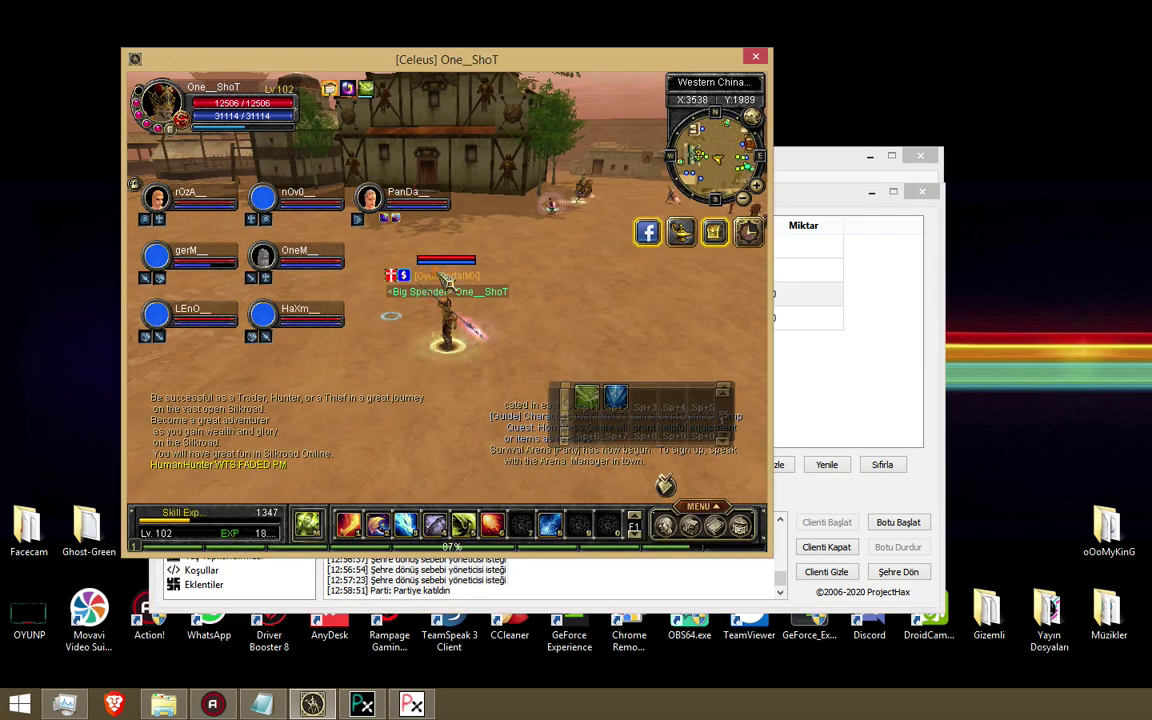
left_click_drag(434, 271, 538, 299)
left_click(866, 314)
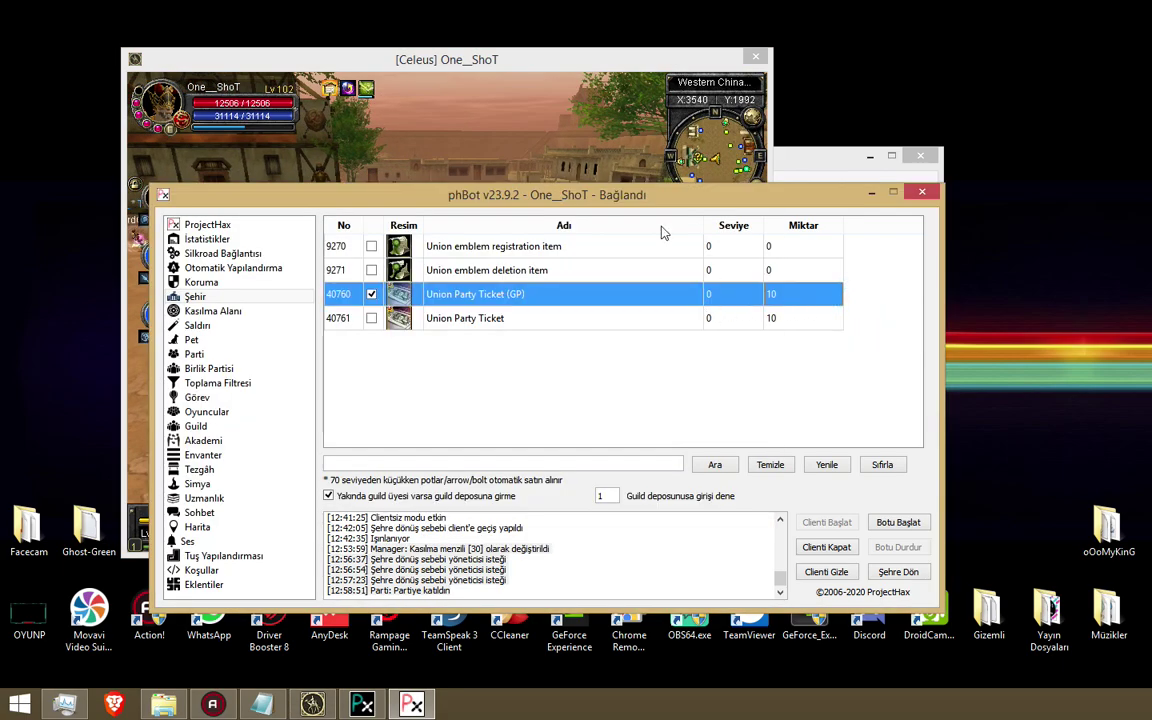
left_click(505, 145)
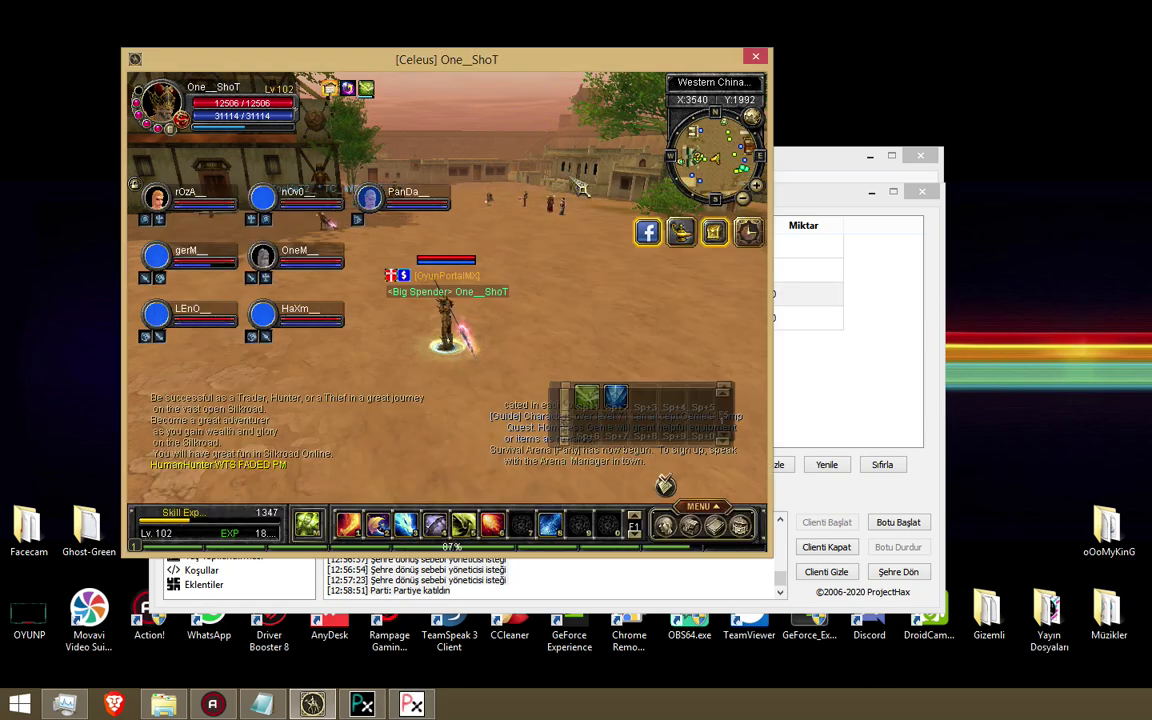
left_click(797, 339)
left_click(583, 95)
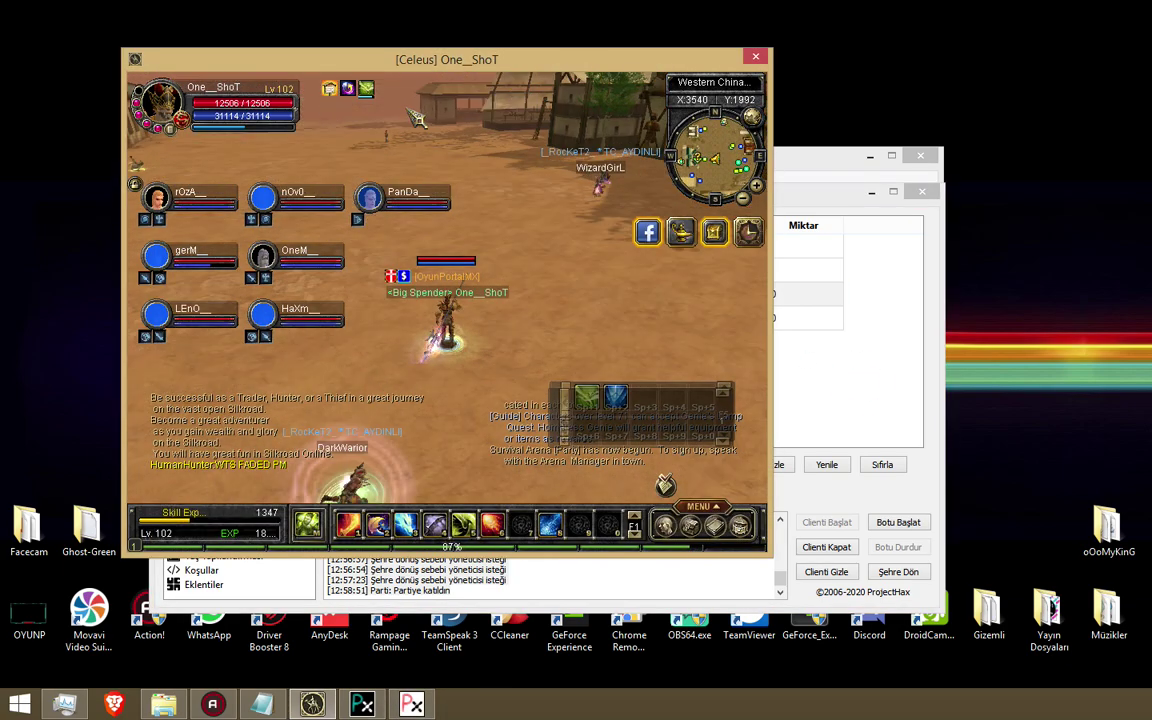
key("g")
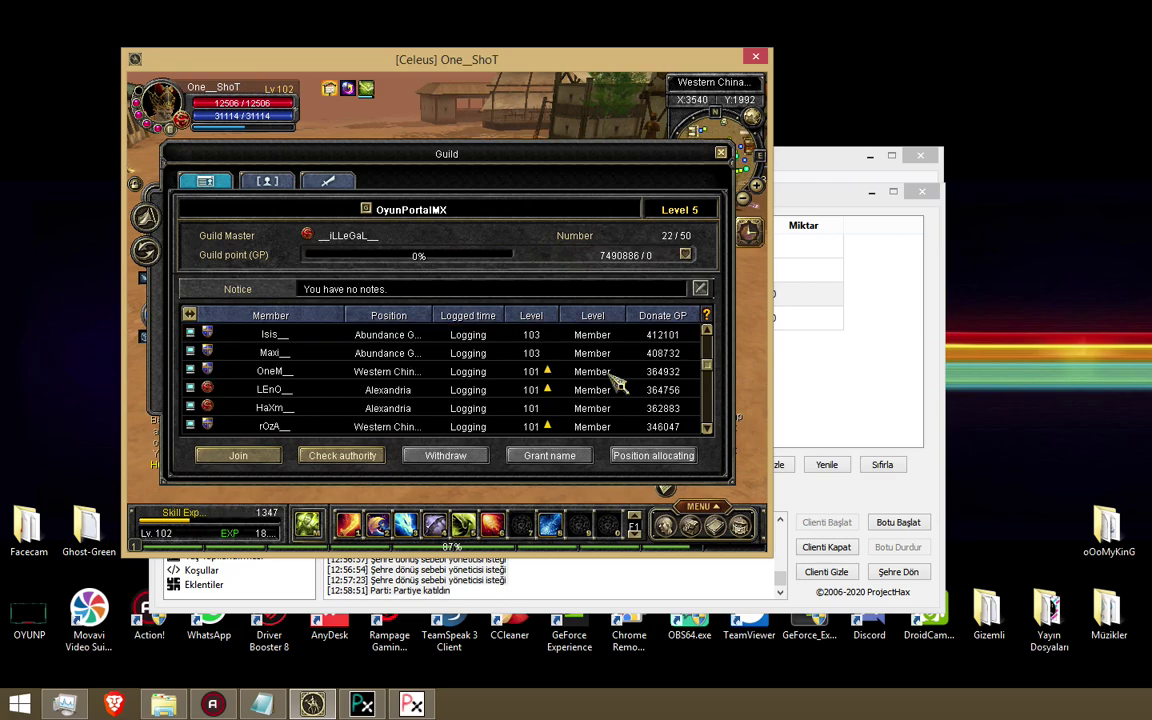
key("g")
Walk the first account's character back across town towards the guild manager and target a nearby player.
left_click(450, 261)
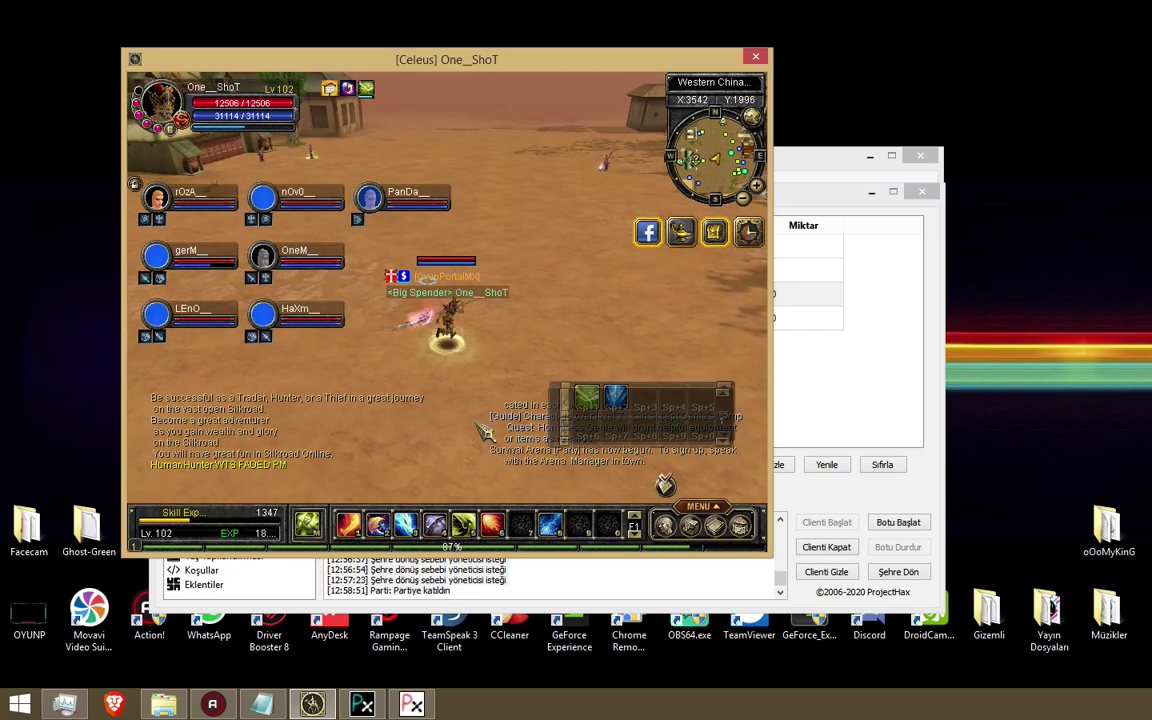
left_click_drag(509, 270, 509, 262)
left_click(566, 163)
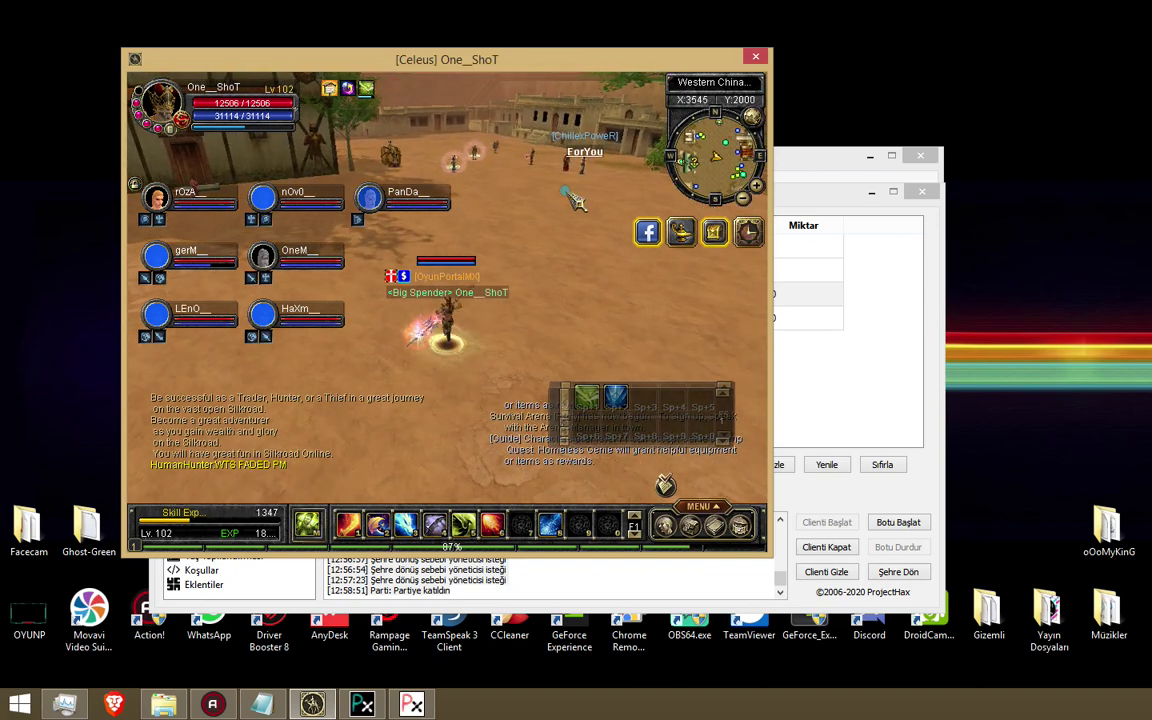
left_click(583, 182)
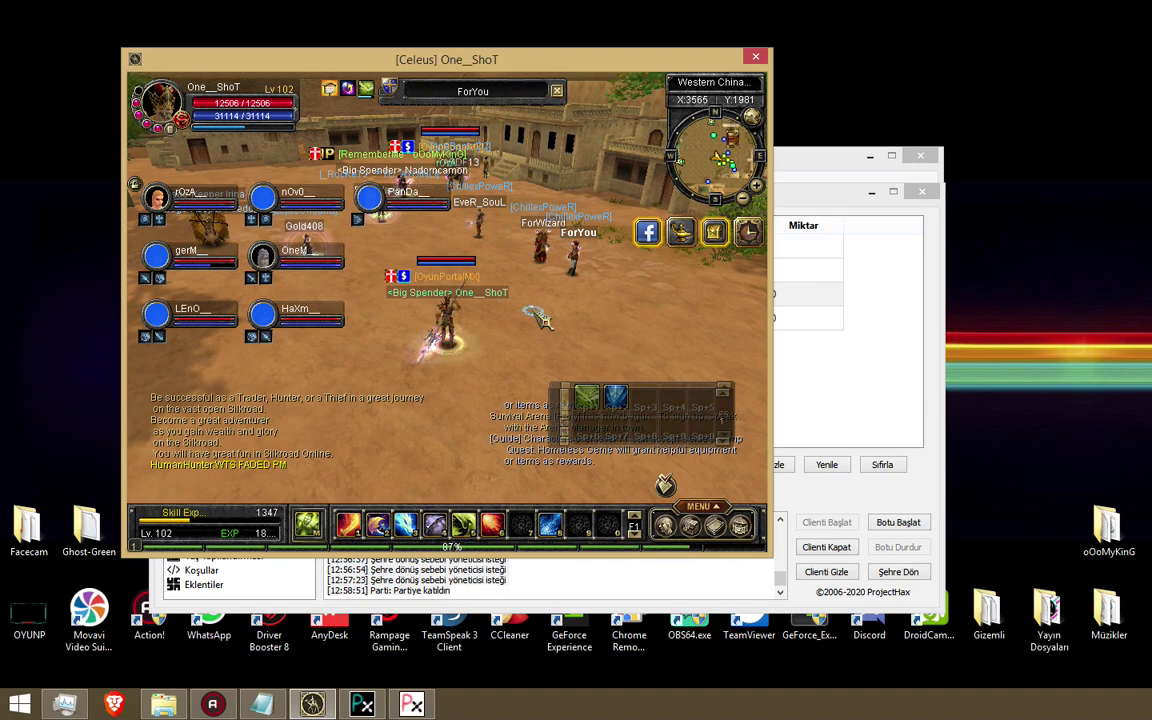
mouse_move(506, 287)
left_mouse_down()
mouse_move(560, 279)
mouse_move(501, 287)
left_mouse_up()
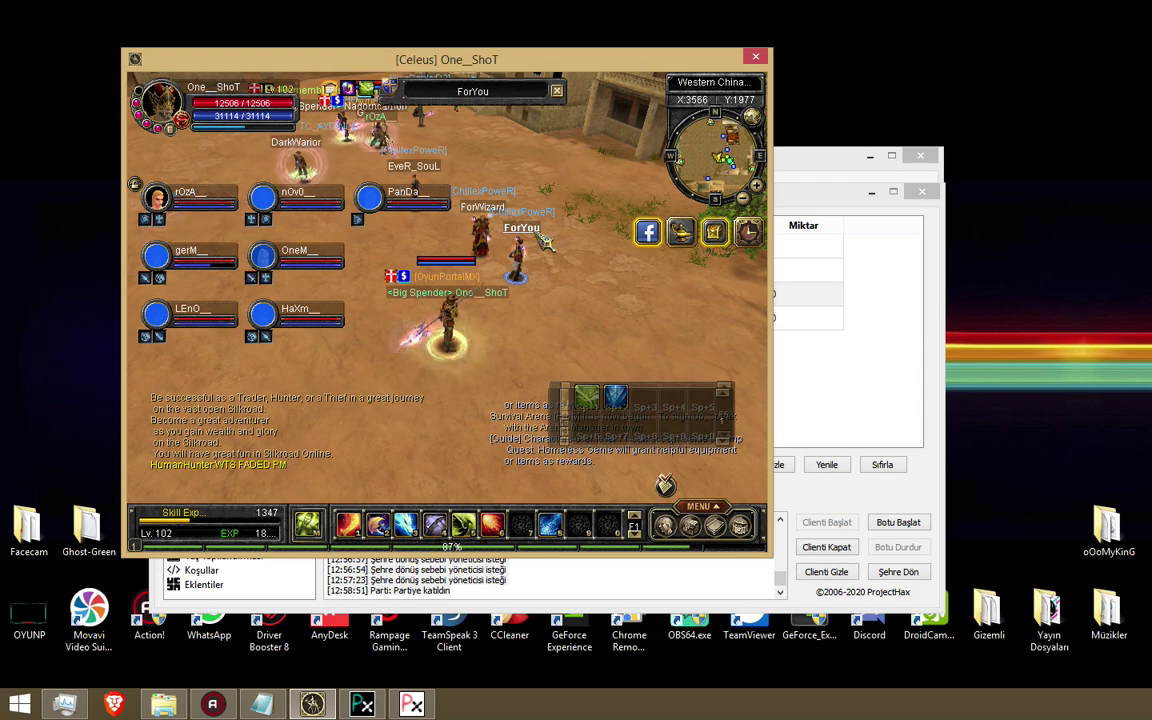
Examine the party information and the empty union party lists, Party 1 to Party 3, in the game client's Party window.
key("p")
left_click_drag(542, 231, 403, 188)
key("i")
key("i")
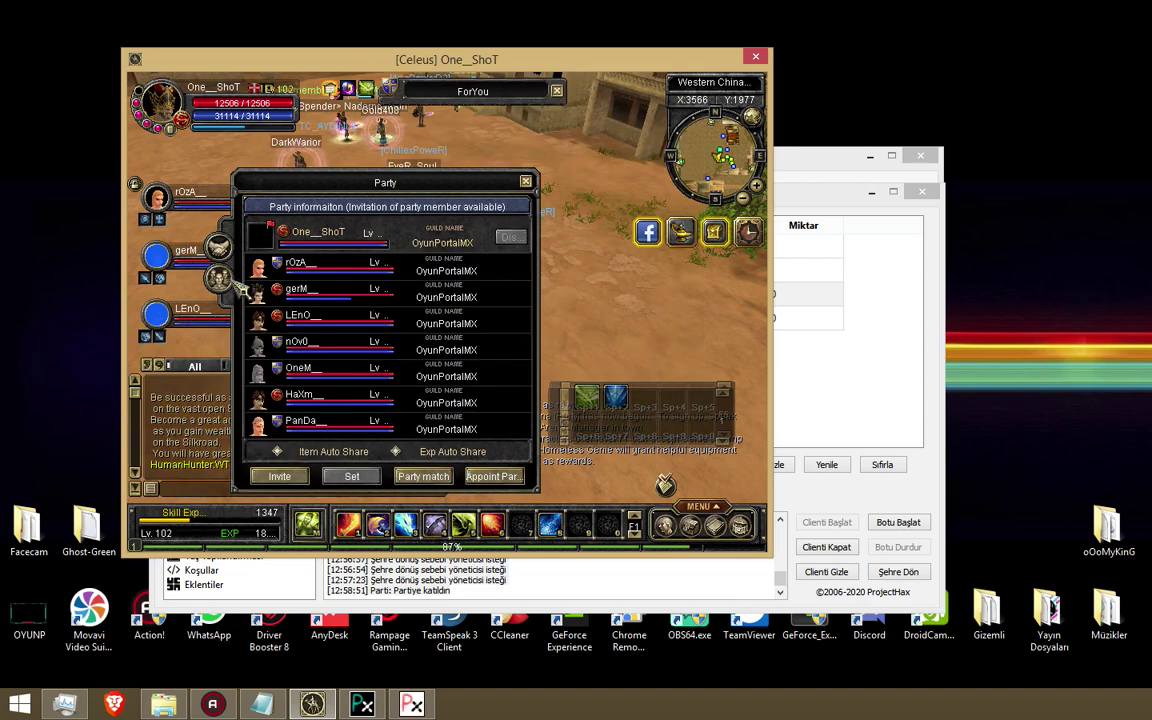
left_click(221, 277)
left_click_drag(415, 182, 345, 154)
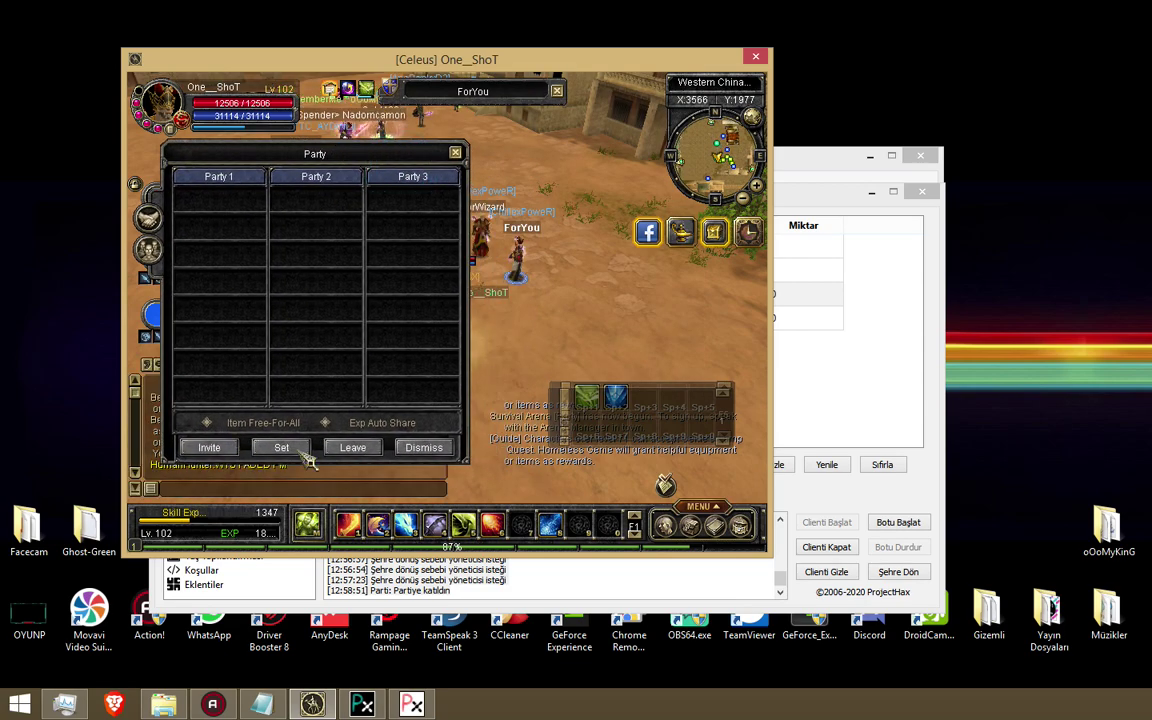
left_click(361, 320)
left_click(290, 419)
left_click(253, 355)
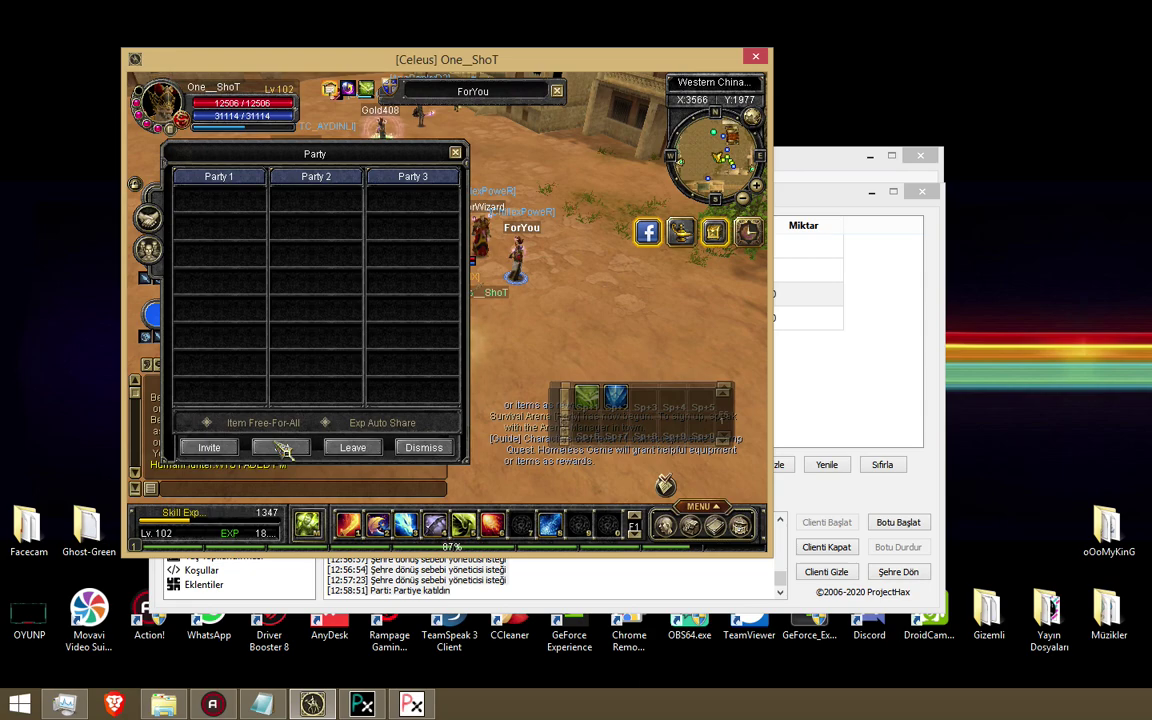
left_click(149, 218)
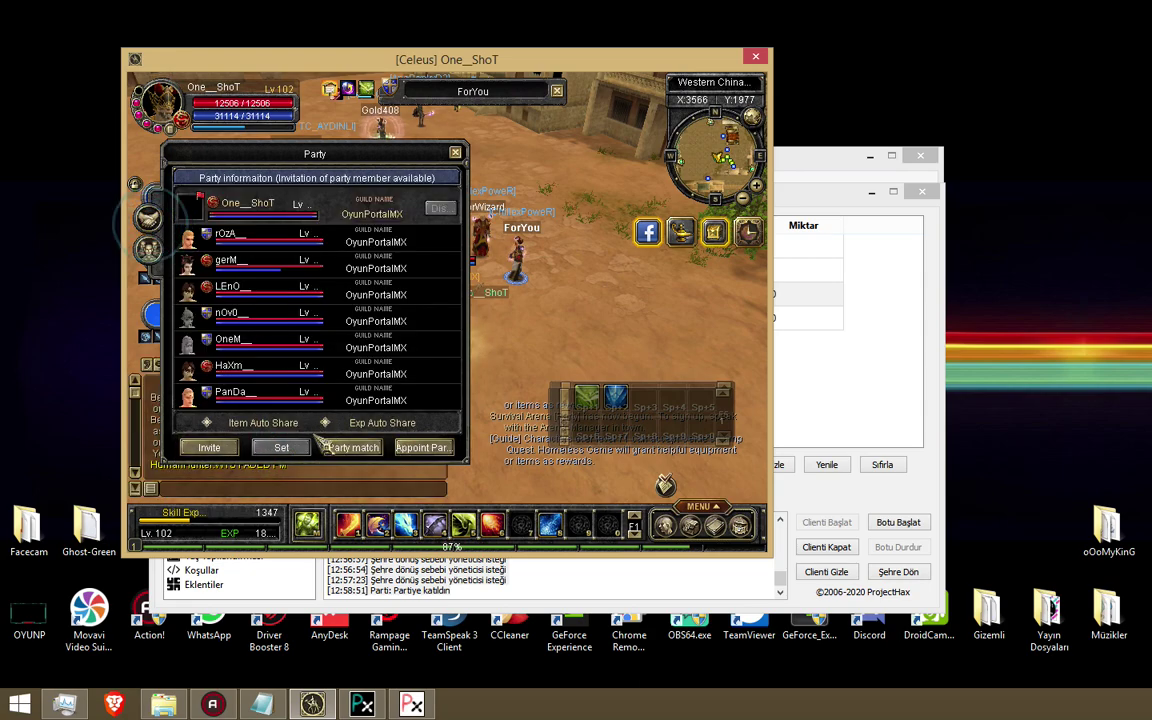
left_click(150, 247)
left_click(210, 443)
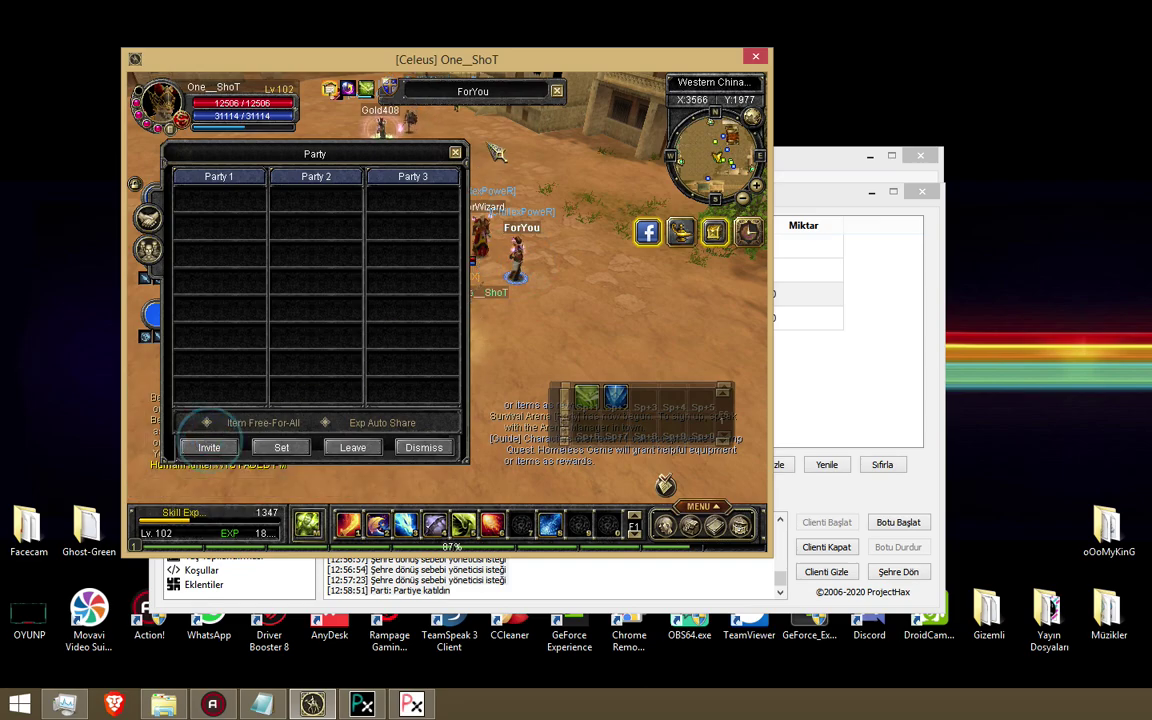
left_click(456, 155)
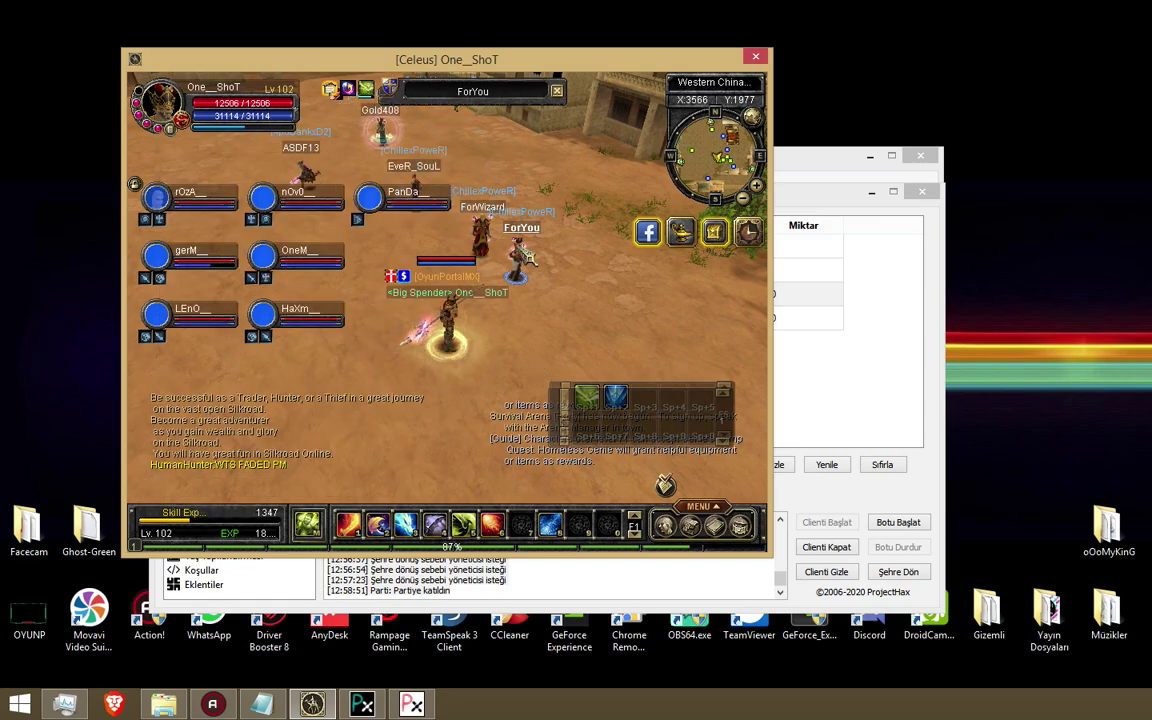
Walk the first account's character across town and back to the nearby guild players, targeting the same player again.
left_click(462, 220)
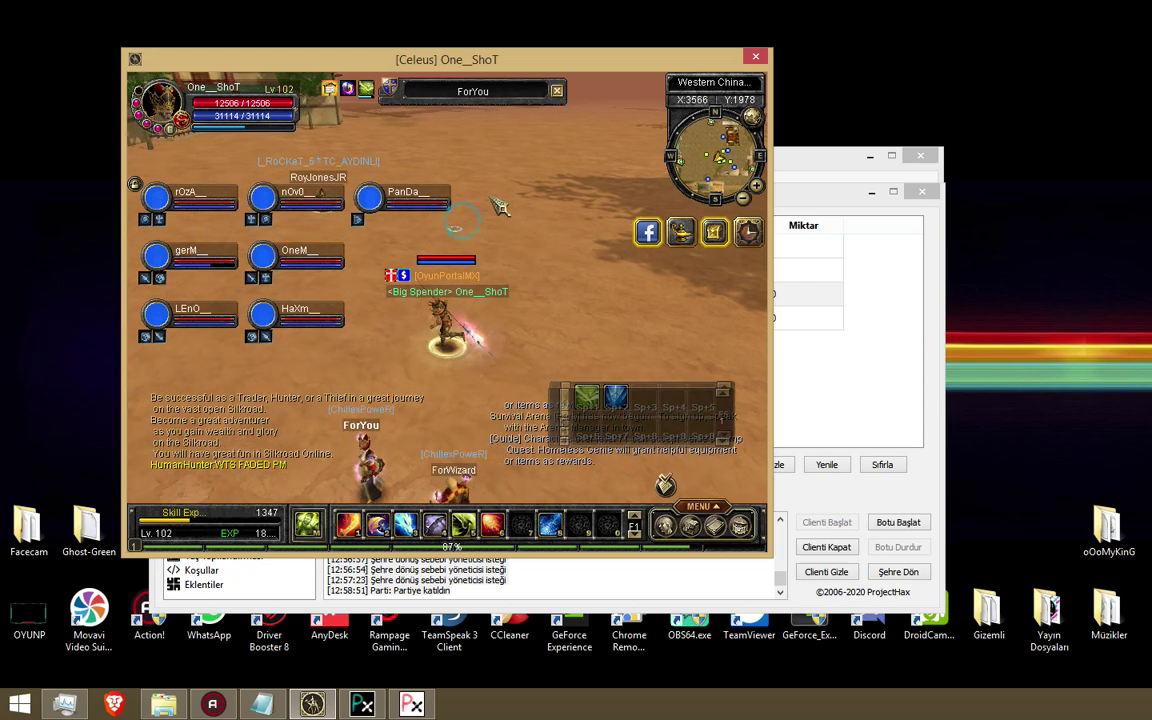
left_click(484, 214)
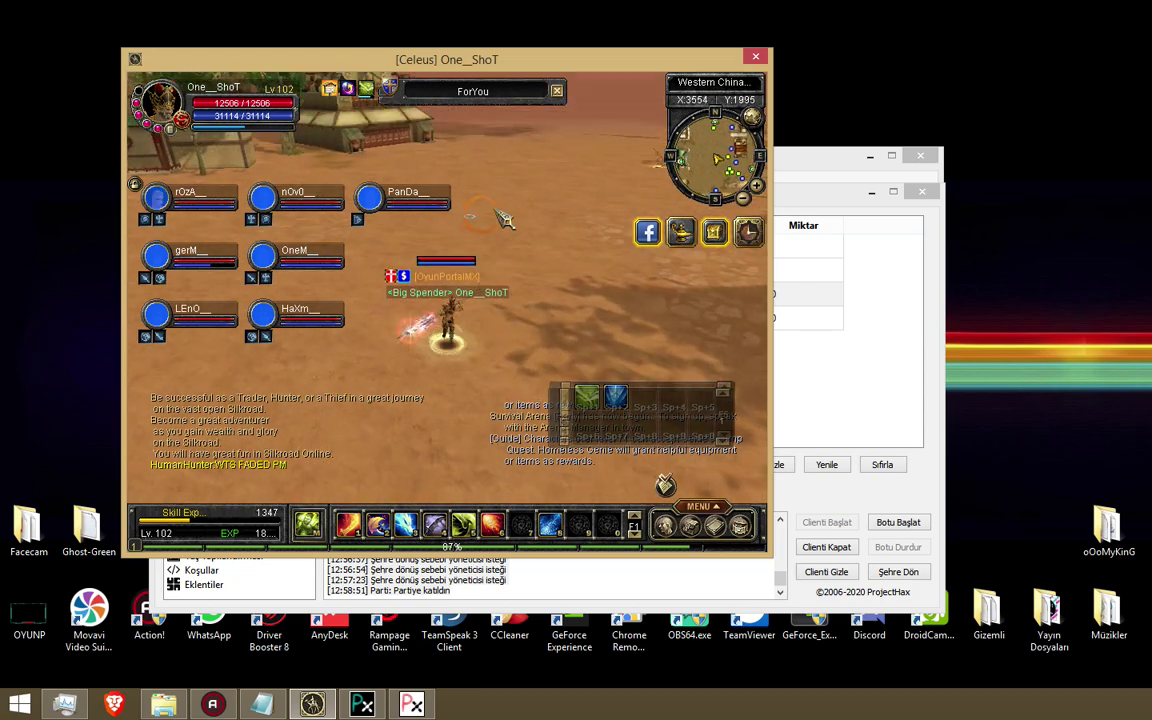
left_click(558, 227)
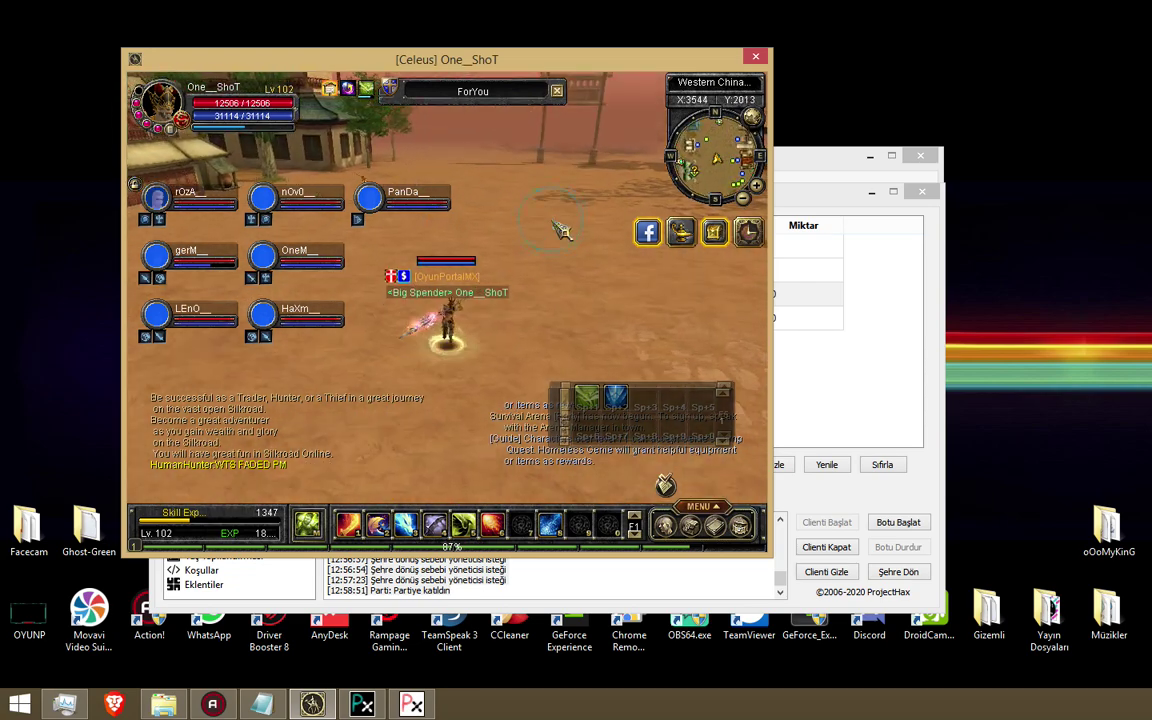
left_click(492, 195)
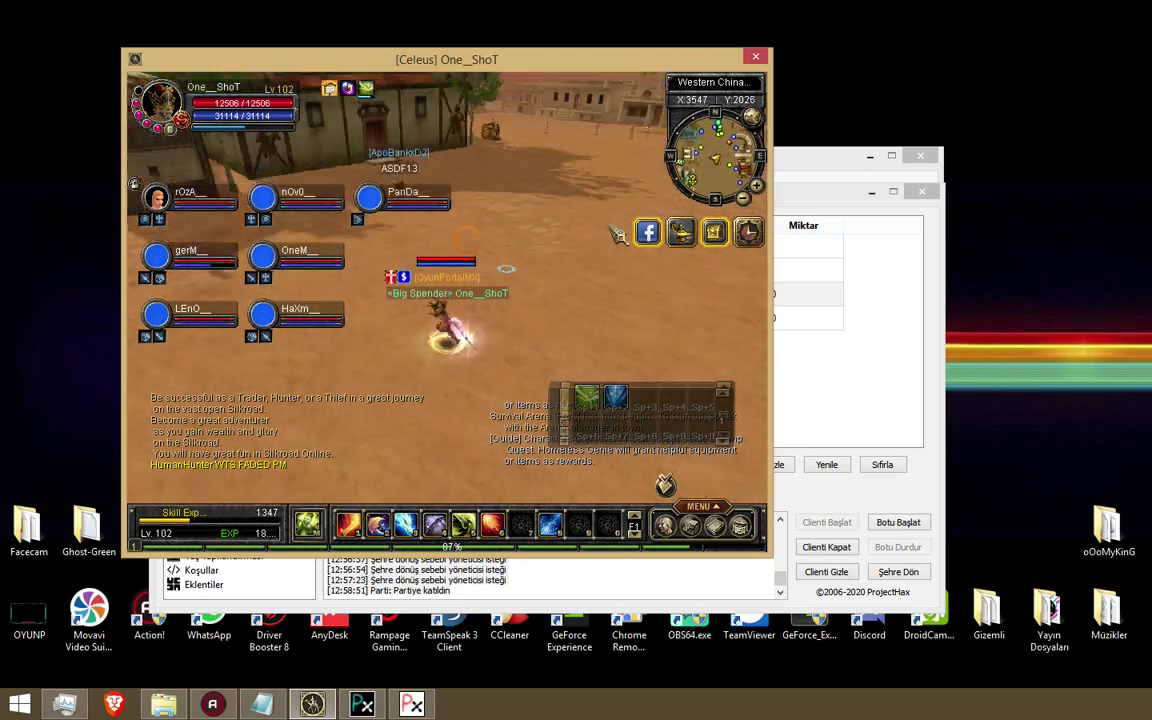
middle_click(493, 175)
left_click(526, 208)
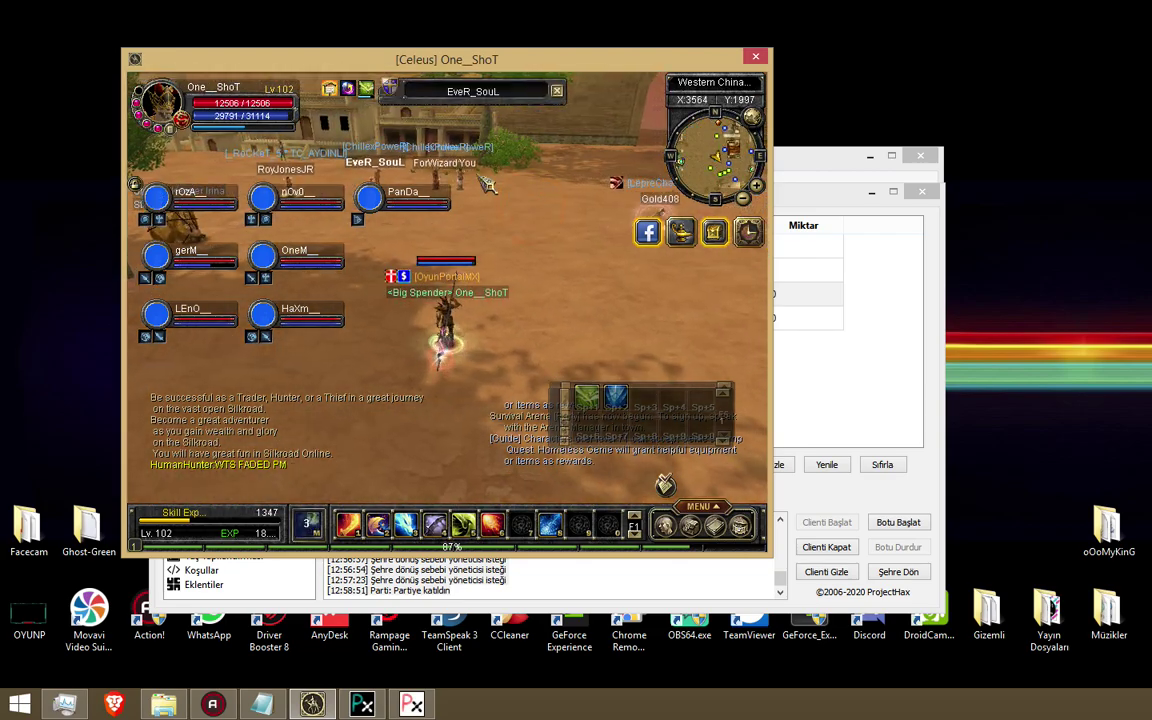
left_click(484, 200)
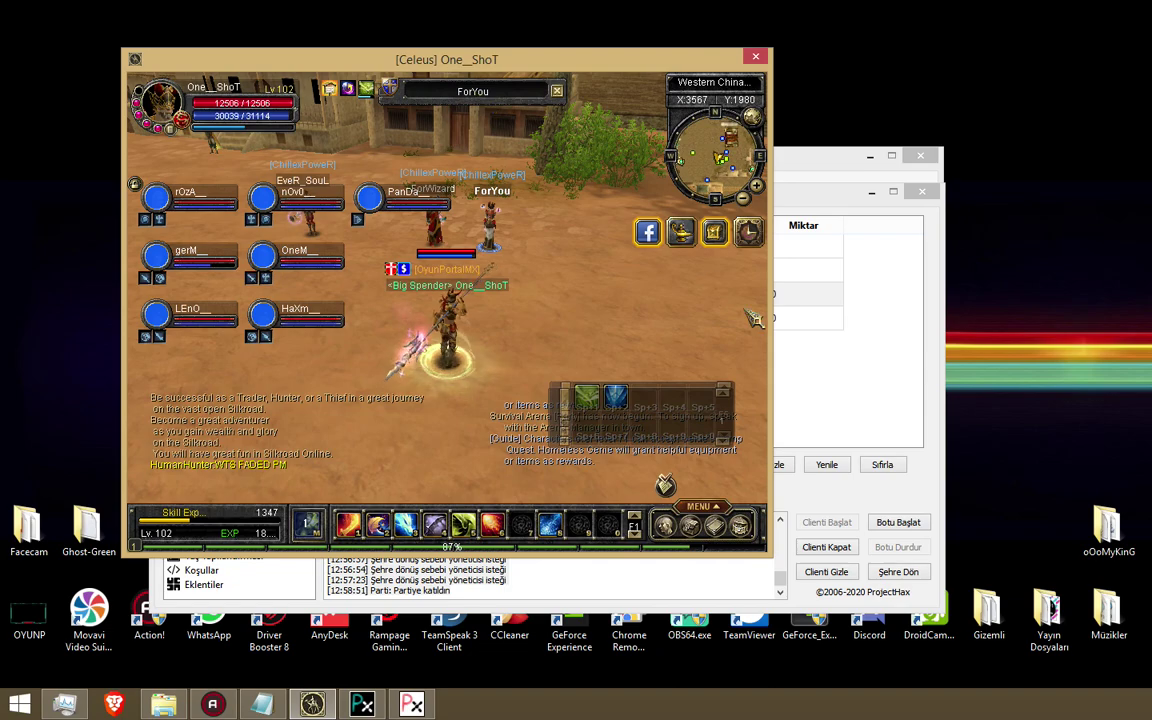
In phBot's Birlik Partisi settings, add the targeted player's character name to the Davet list.
left_click(790, 300)
left_click(251, 369)
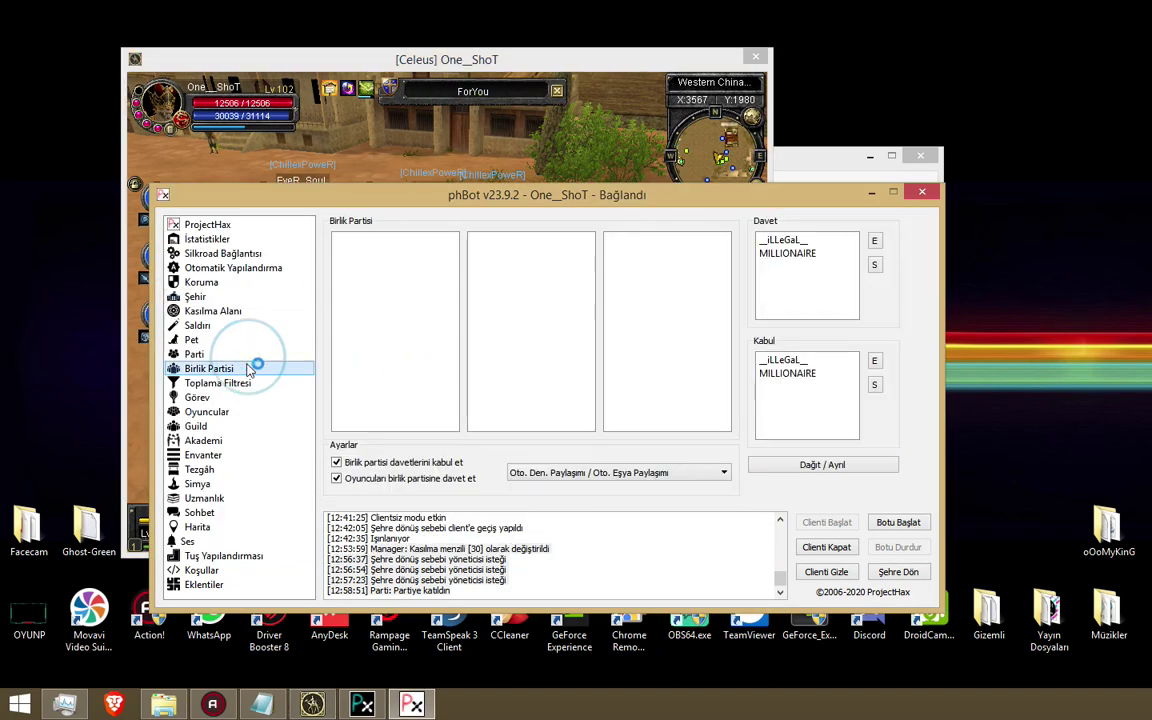
left_click(794, 254)
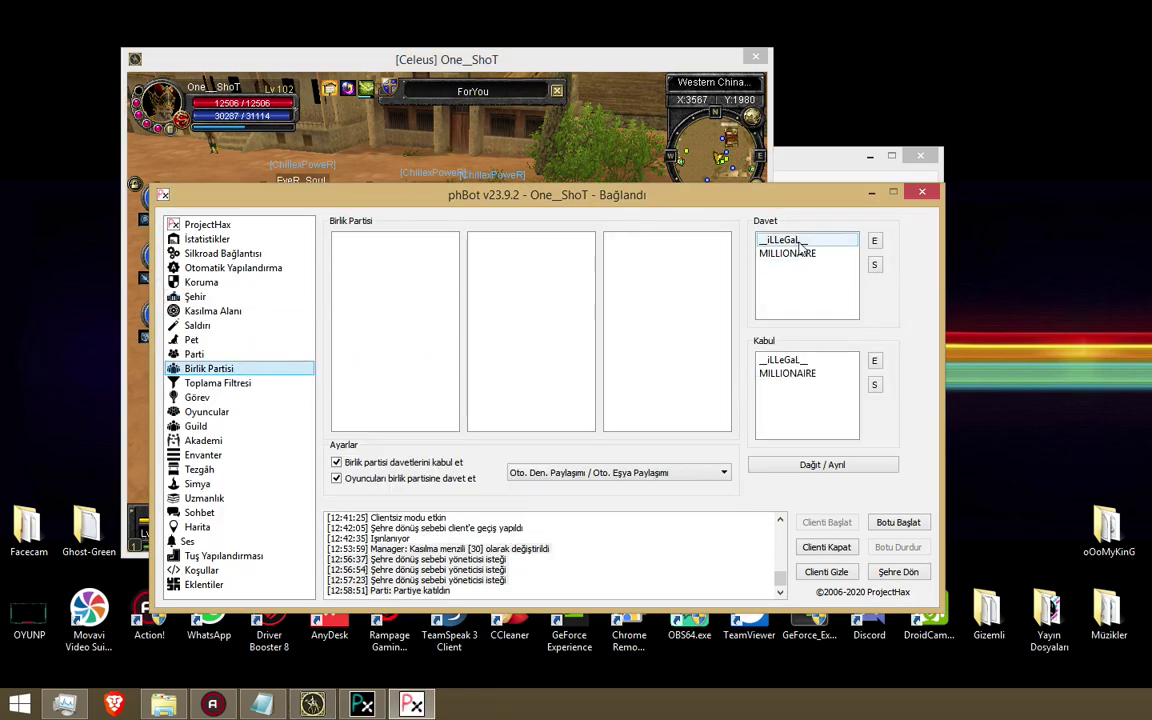
left_click(874, 243)
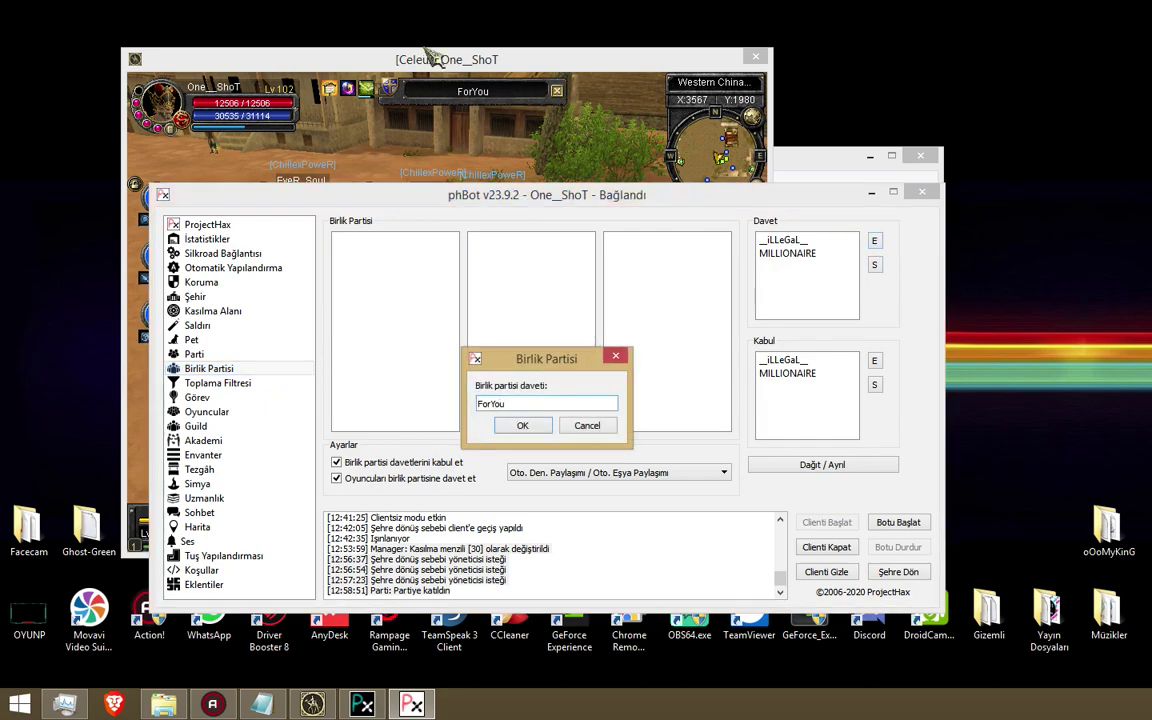
left_click(520, 424)
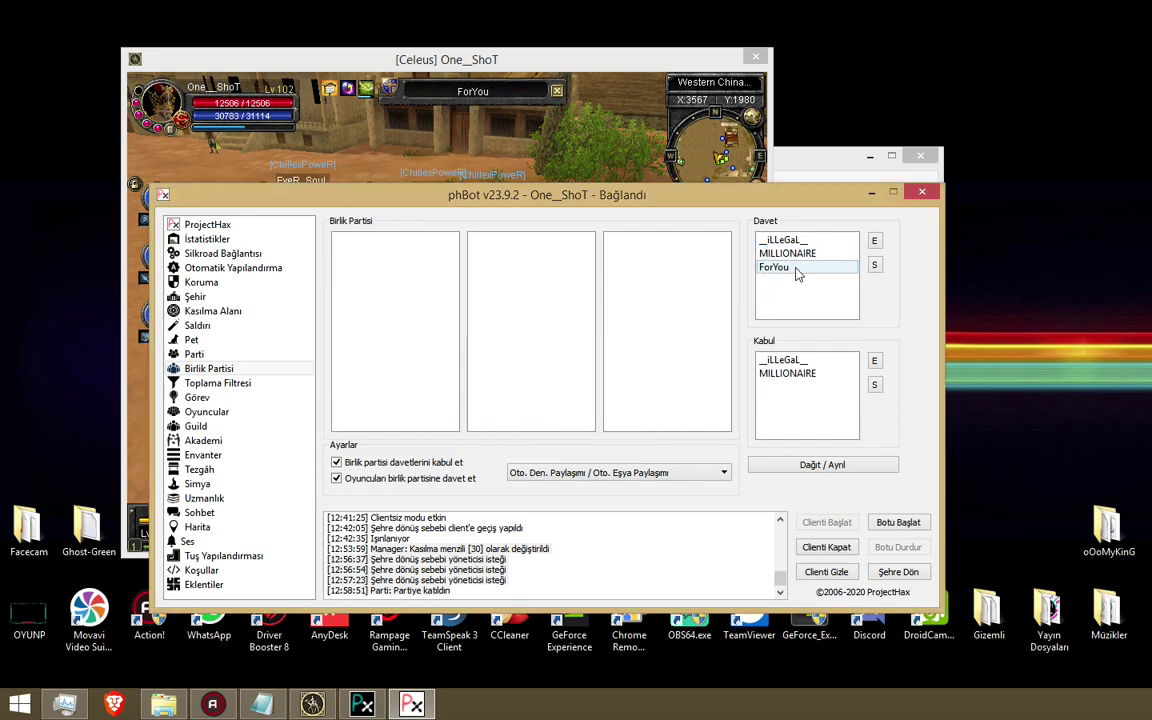
Check the targeted player in the game client and add the same character name to phBot's Kabul list.
left_click(563, 172)
left_click(830, 313)
left_click(535, 165)
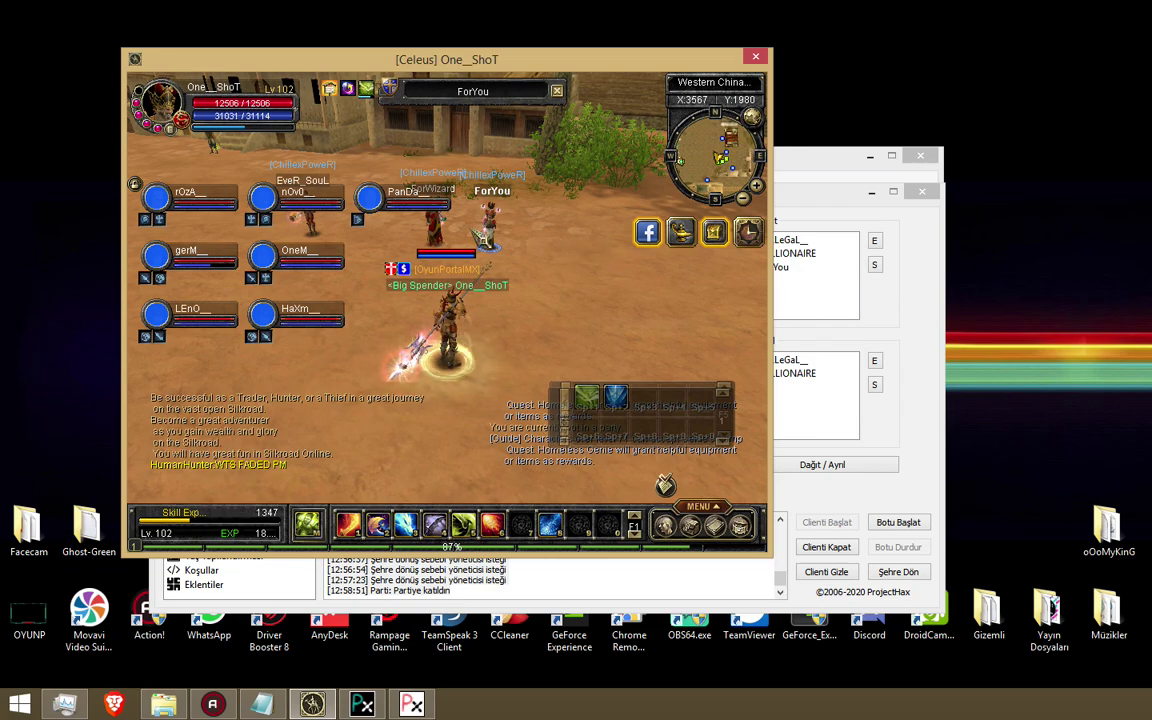
key("i")
key("i")
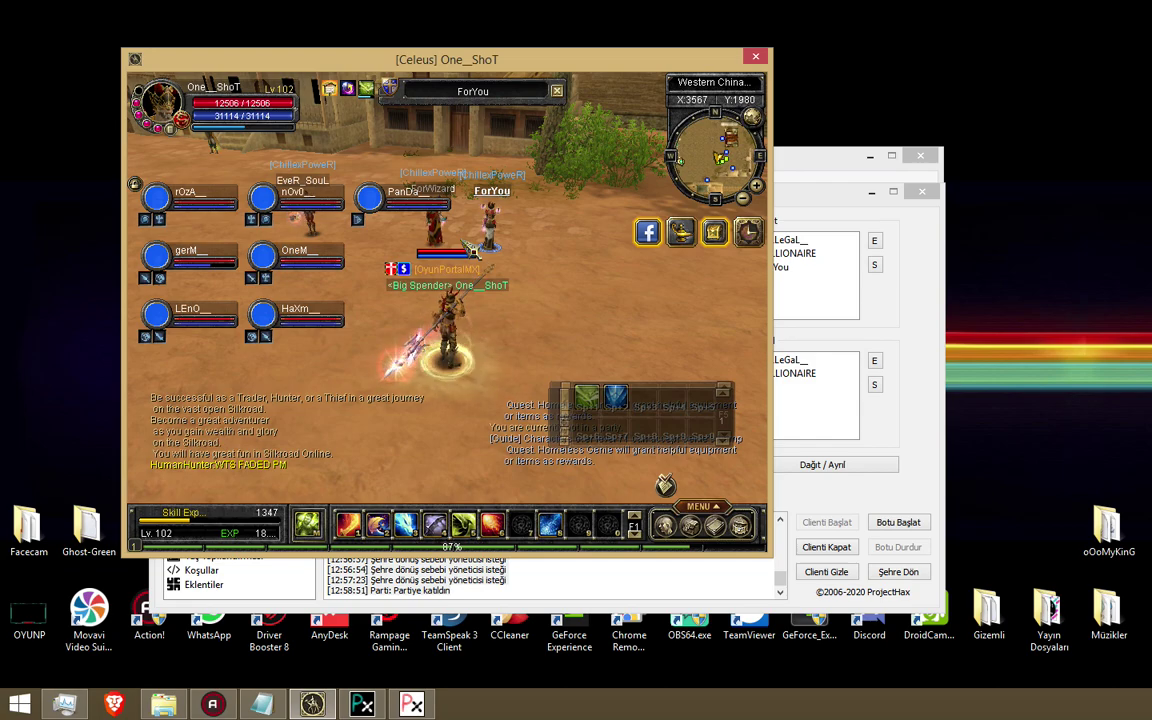
left_click(812, 308)
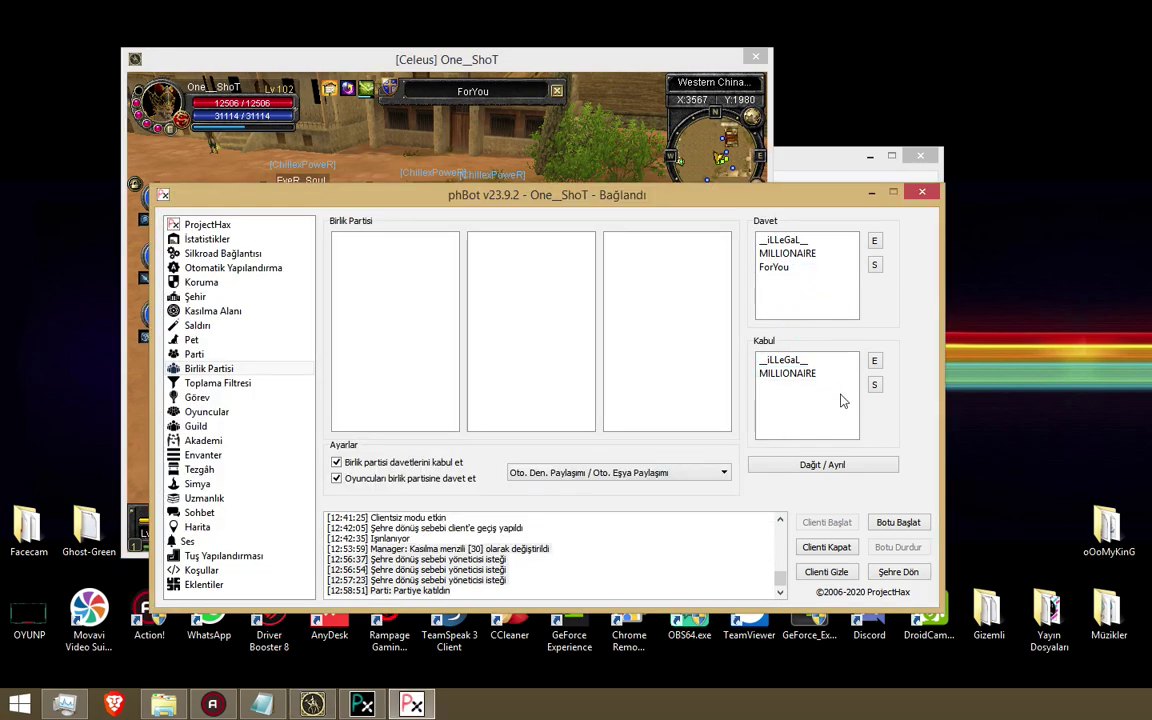
left_click(545, 148)
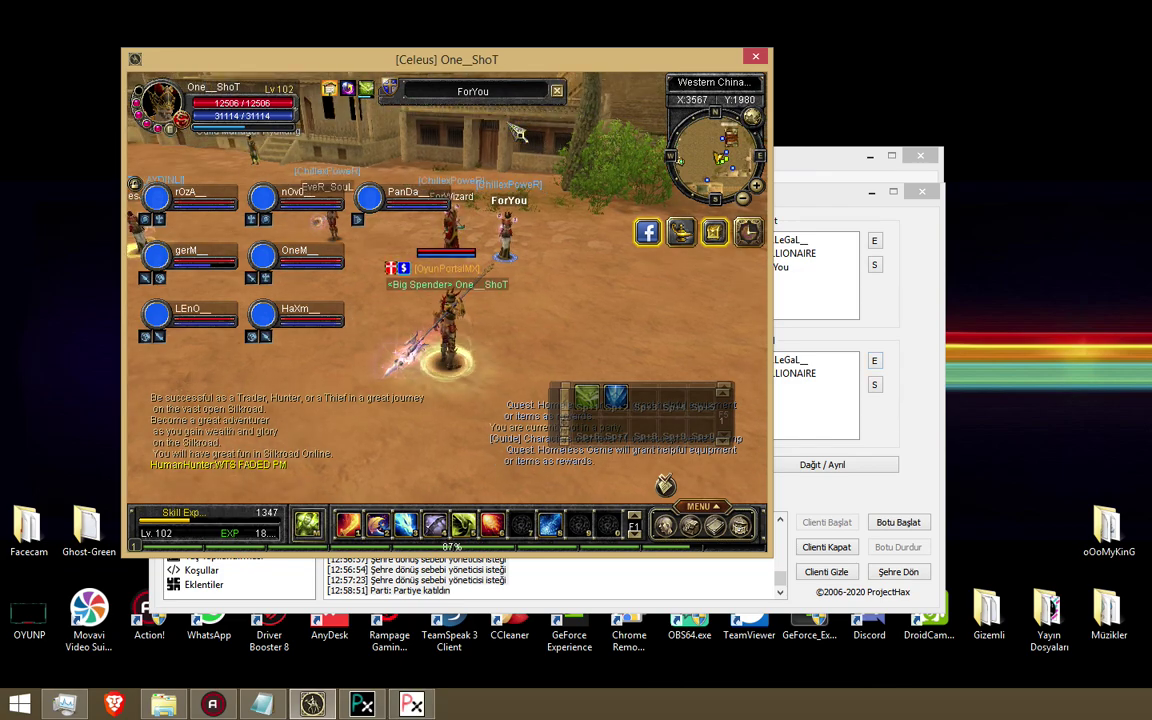
left_click(840, 310)
left_click(874, 360)
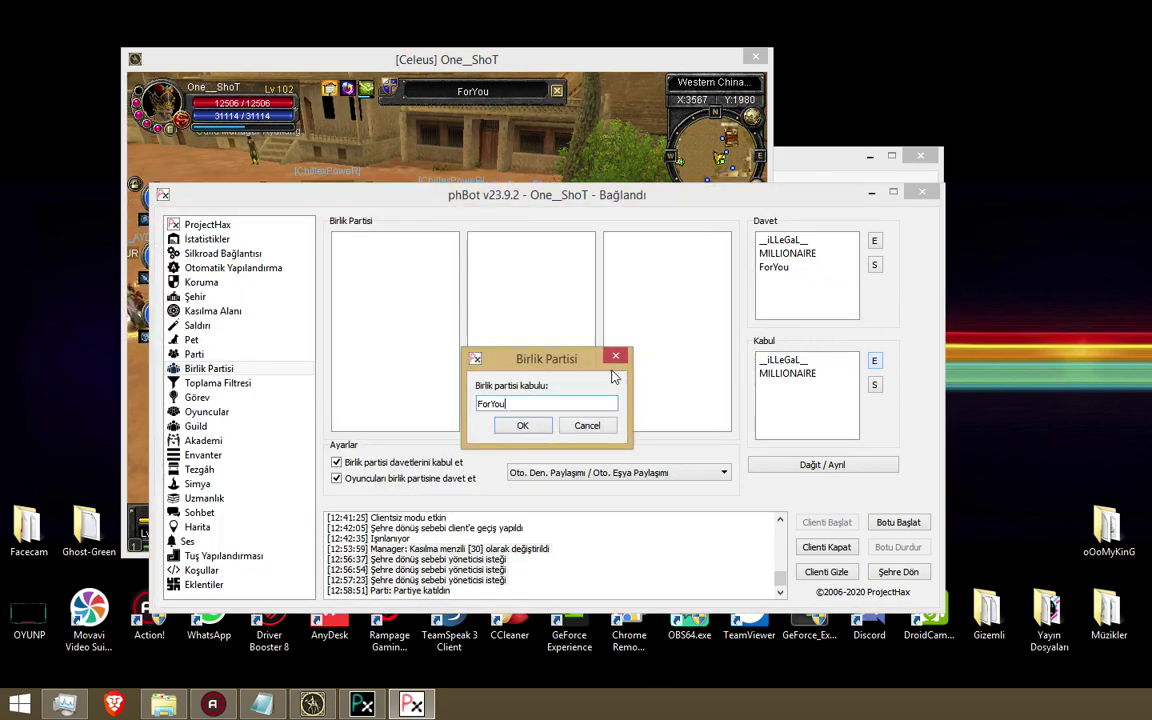
left_click(522, 428)
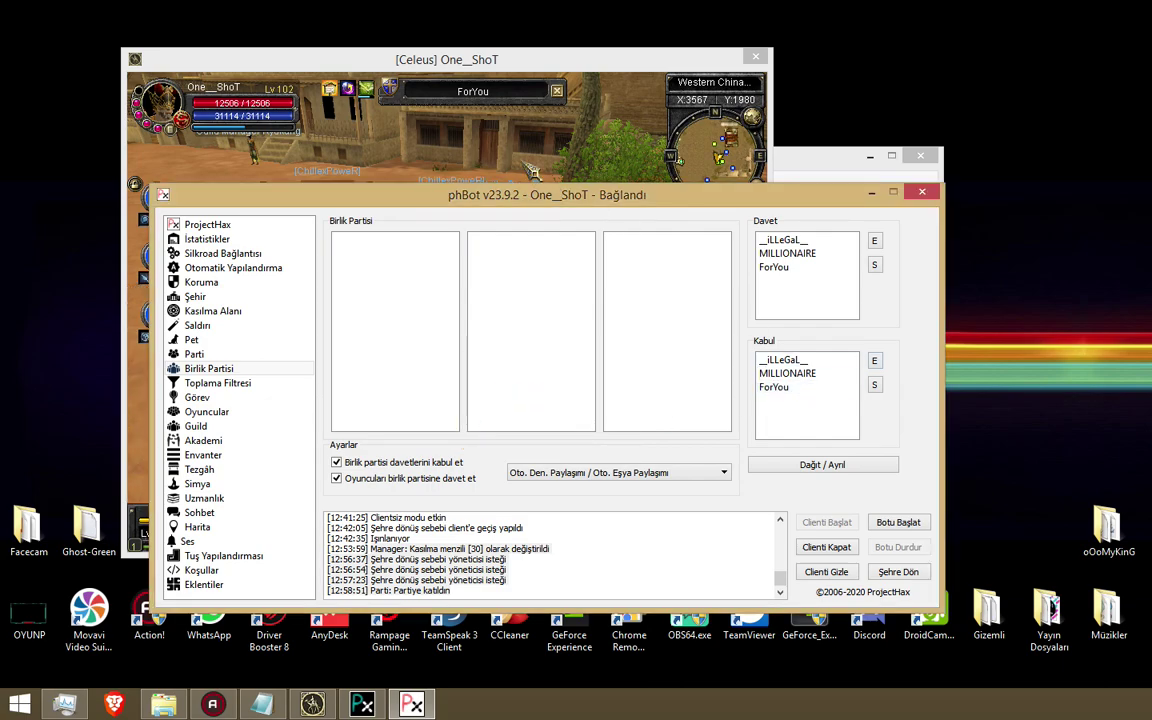
Remove the targeted player's entry from the Davet list of the union party settings.
left_click(793, 269)
left_click(794, 388)
left_click(566, 174)
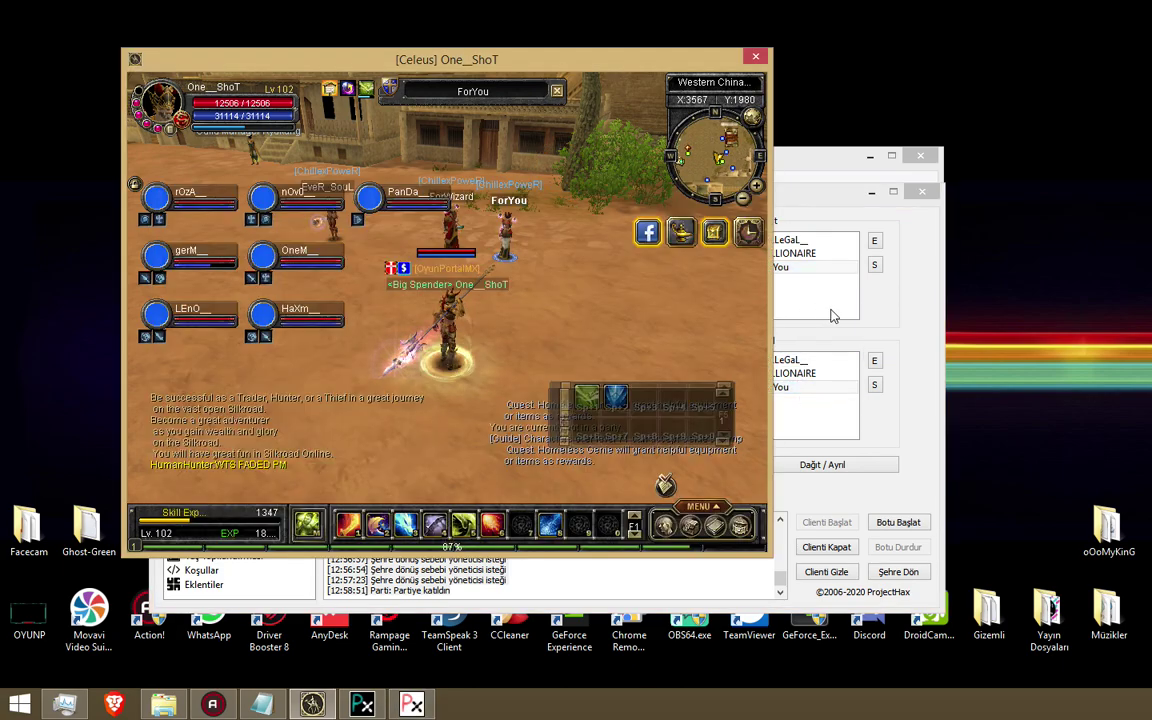
left_click(803, 271)
left_click(875, 265)
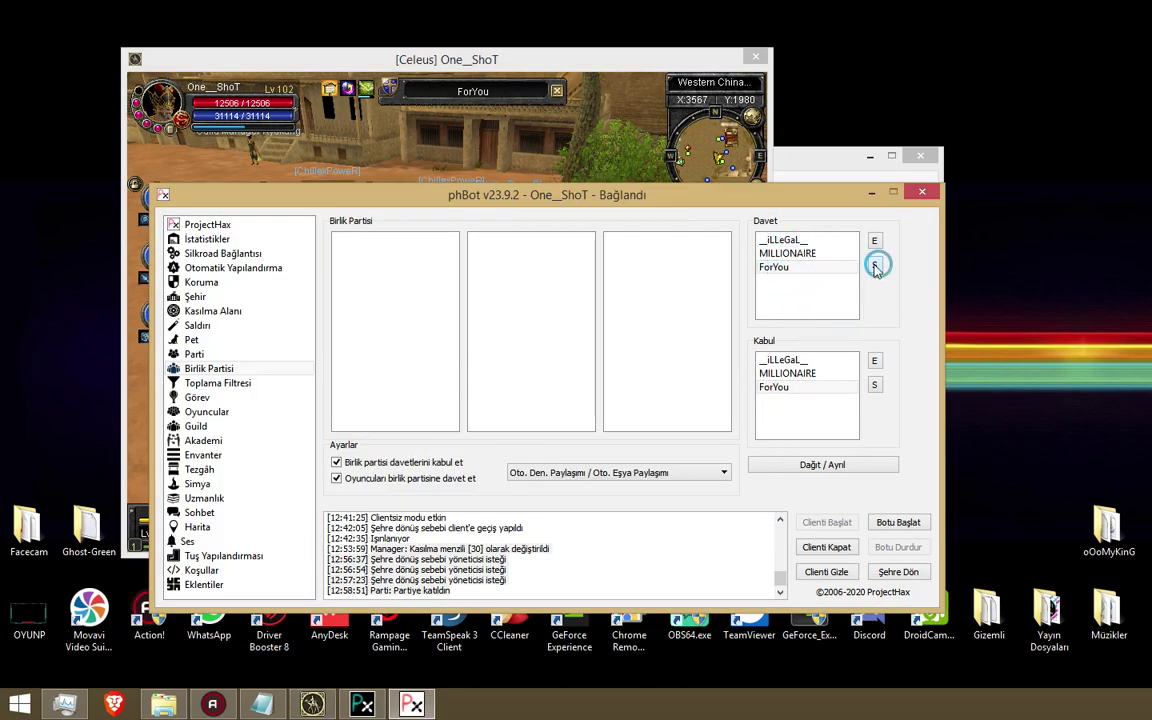
Look around the nearby players in the game client and remove the targeted player's entry from phBot's Kabul list.
left_click(641, 172)
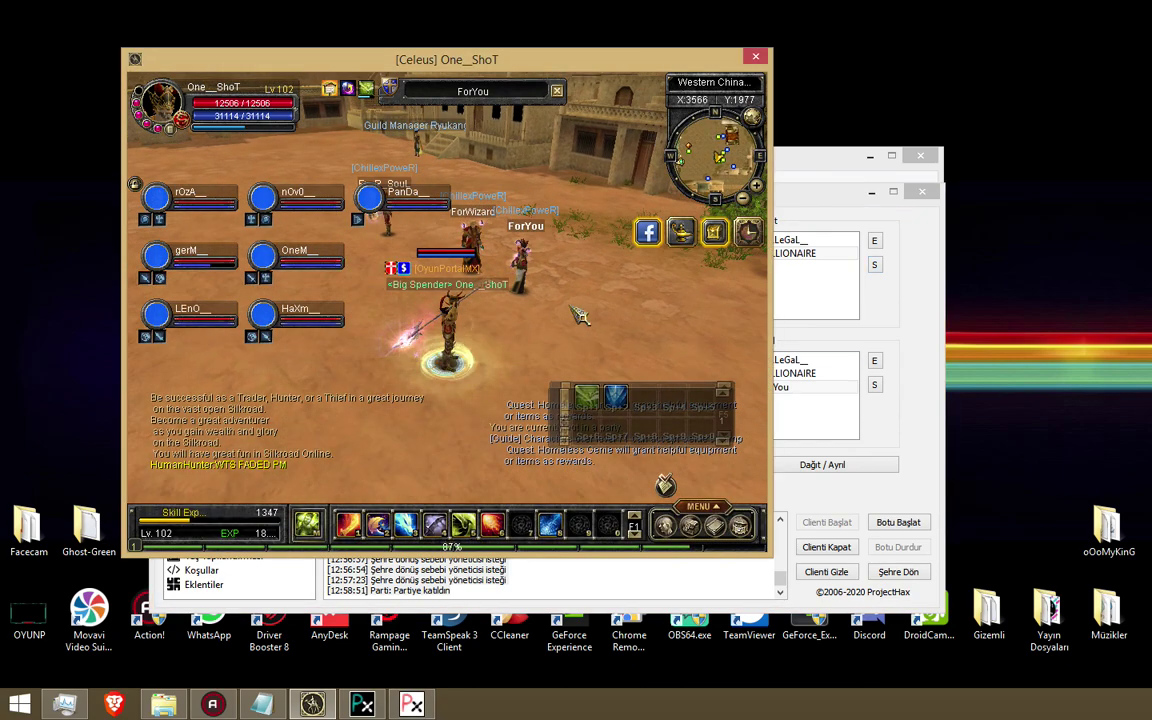
left_click(800, 374)
left_click(805, 388)
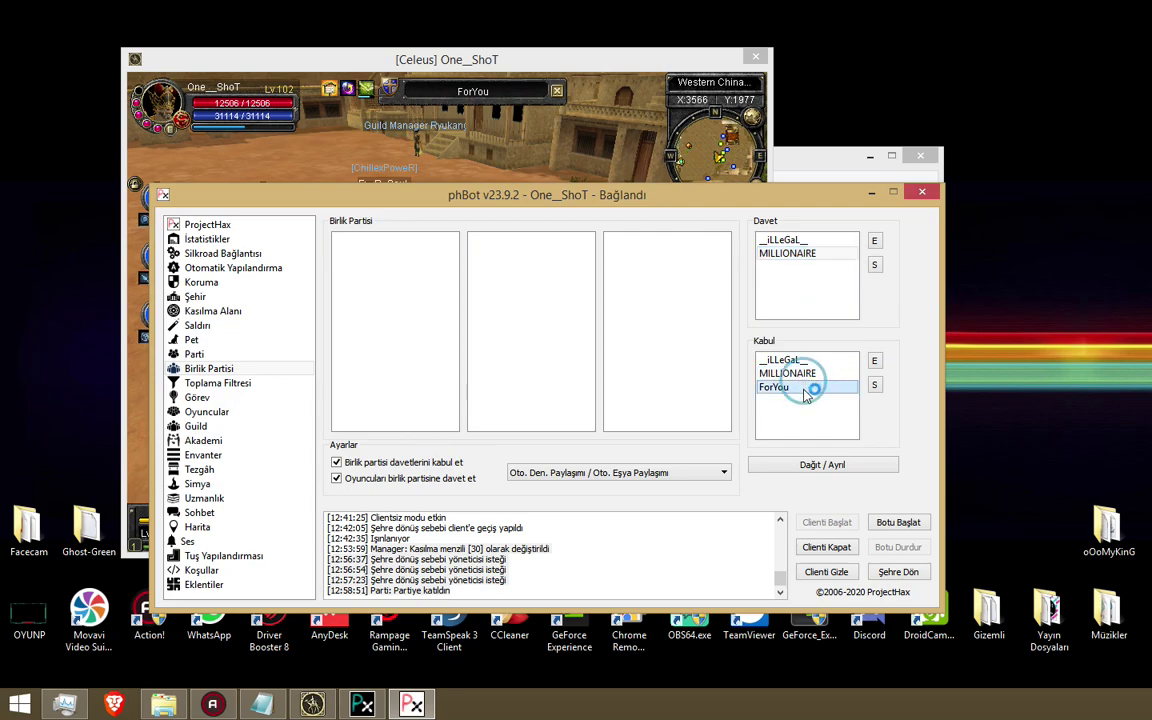
left_click(588, 176)
left_click_drag(455, 362, 343, 302)
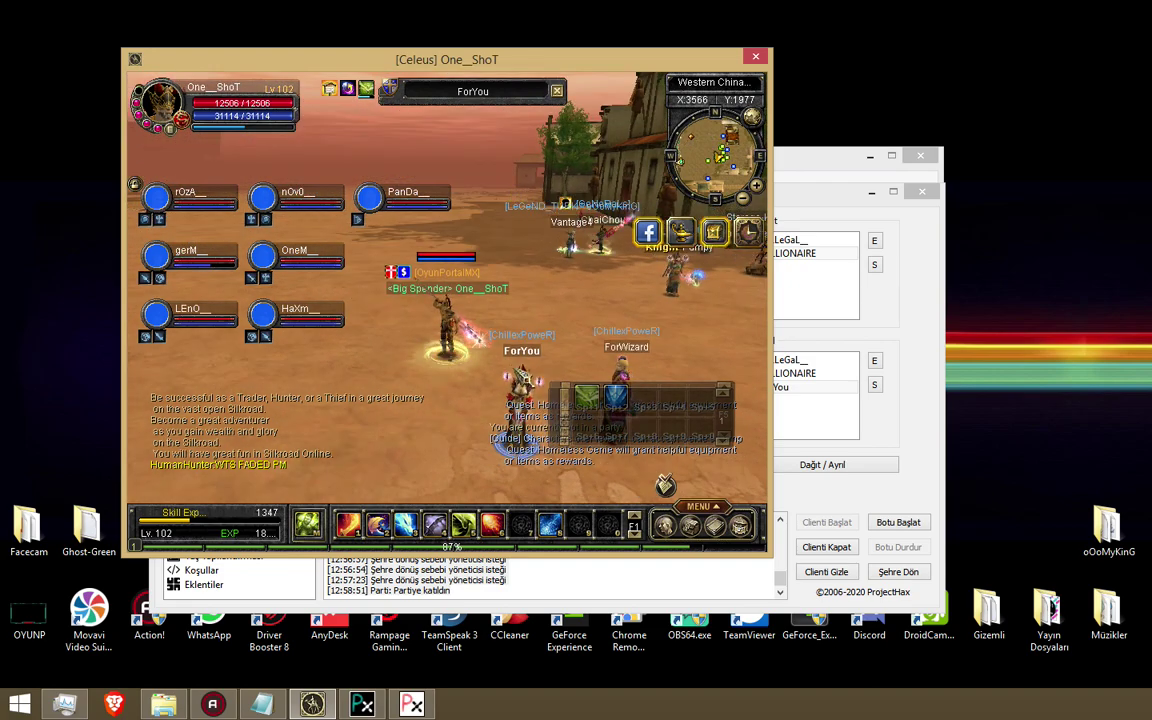
left_click(797, 344)
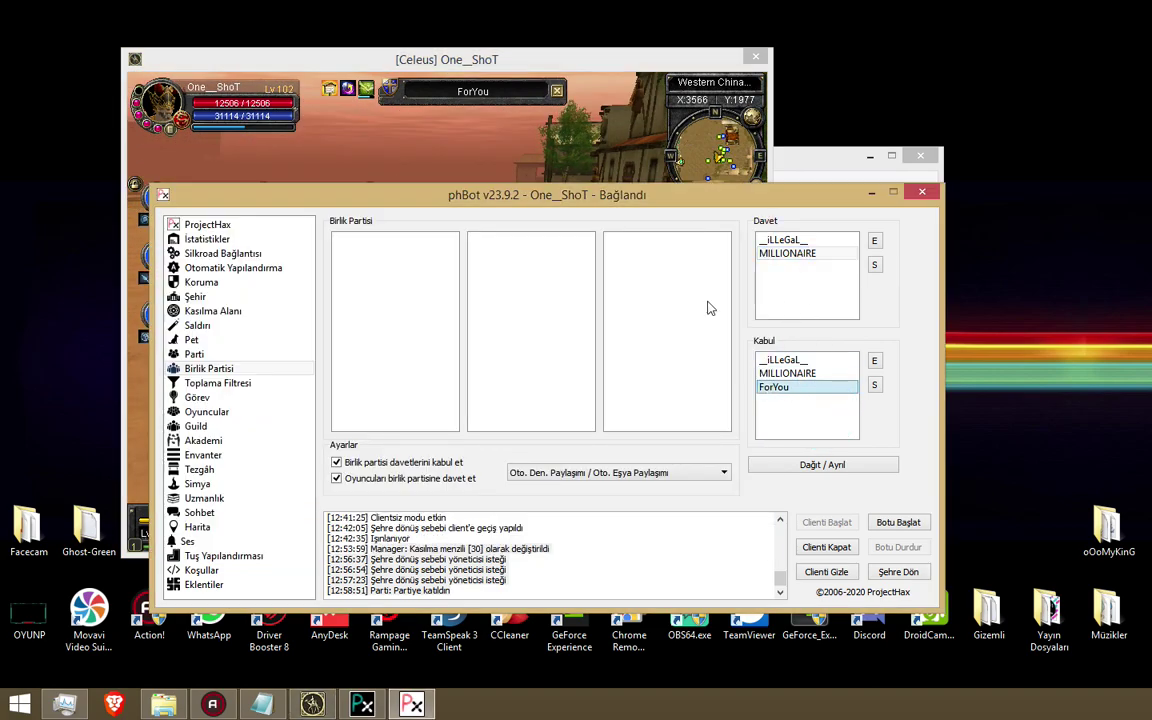
left_click(877, 387)
Add the first account's own character name to both the Davet and Kabul lists.
left_click(875, 243)
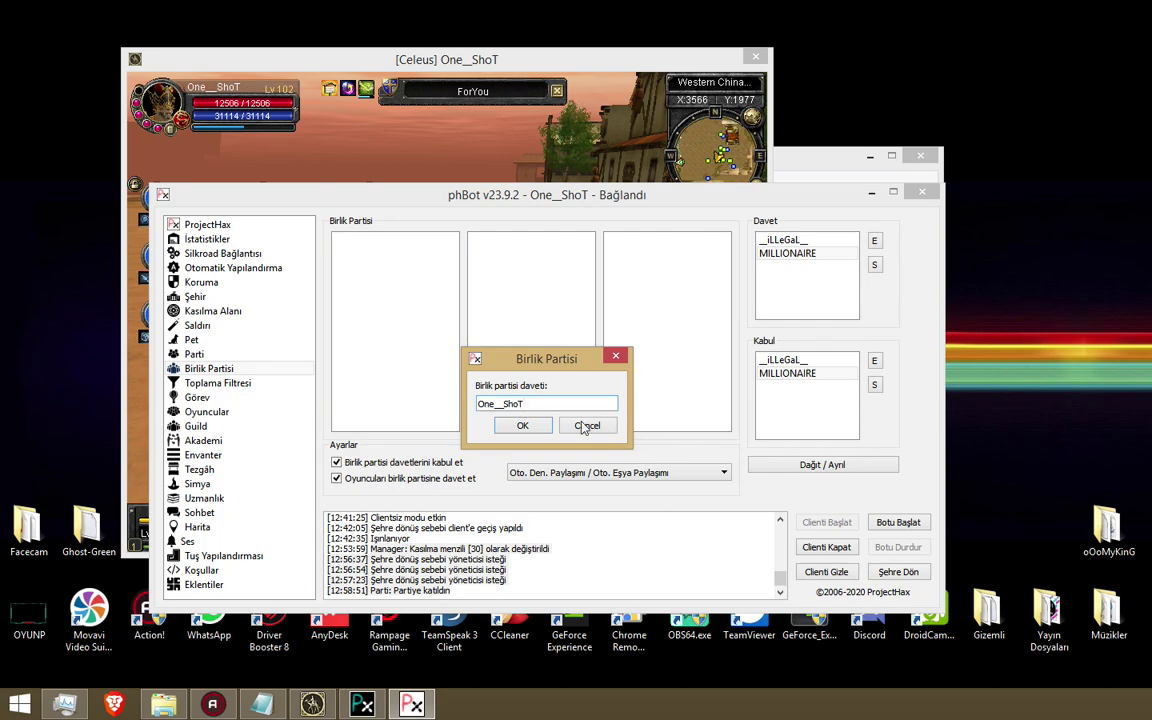
left_click(521, 428)
left_click(762, 267)
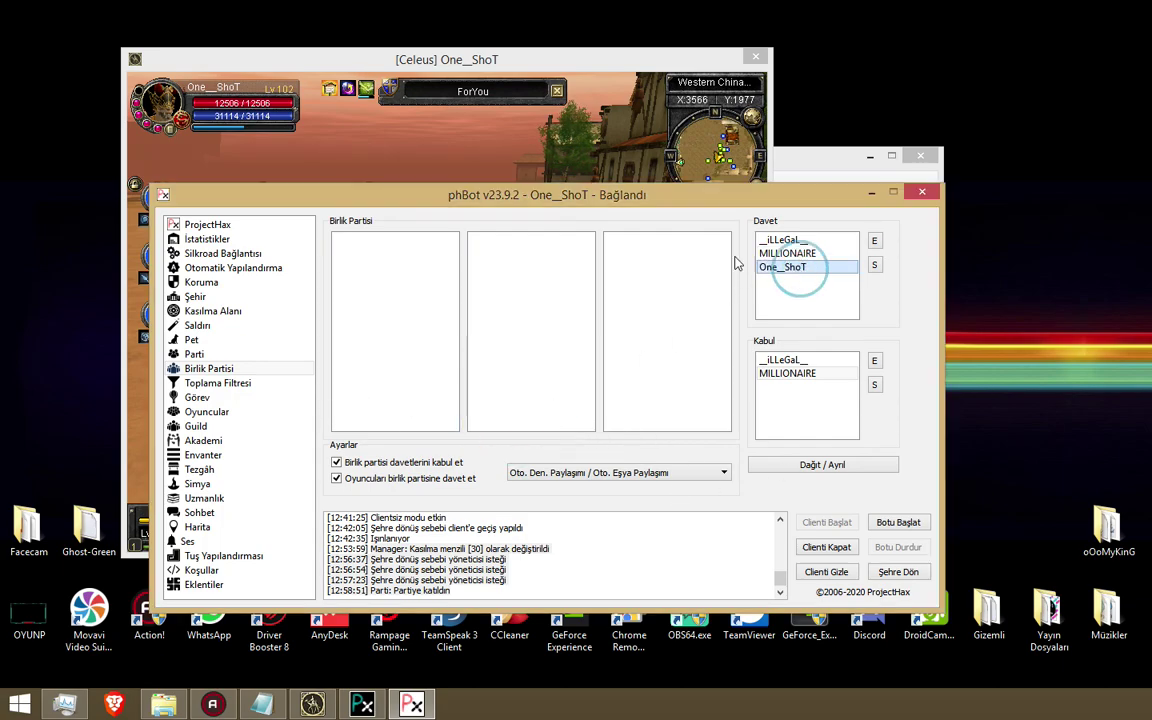
left_click(874, 360)
type("One__ShoT")
left_click(524, 427)
left_click(600, 170)
left_click(801, 300)
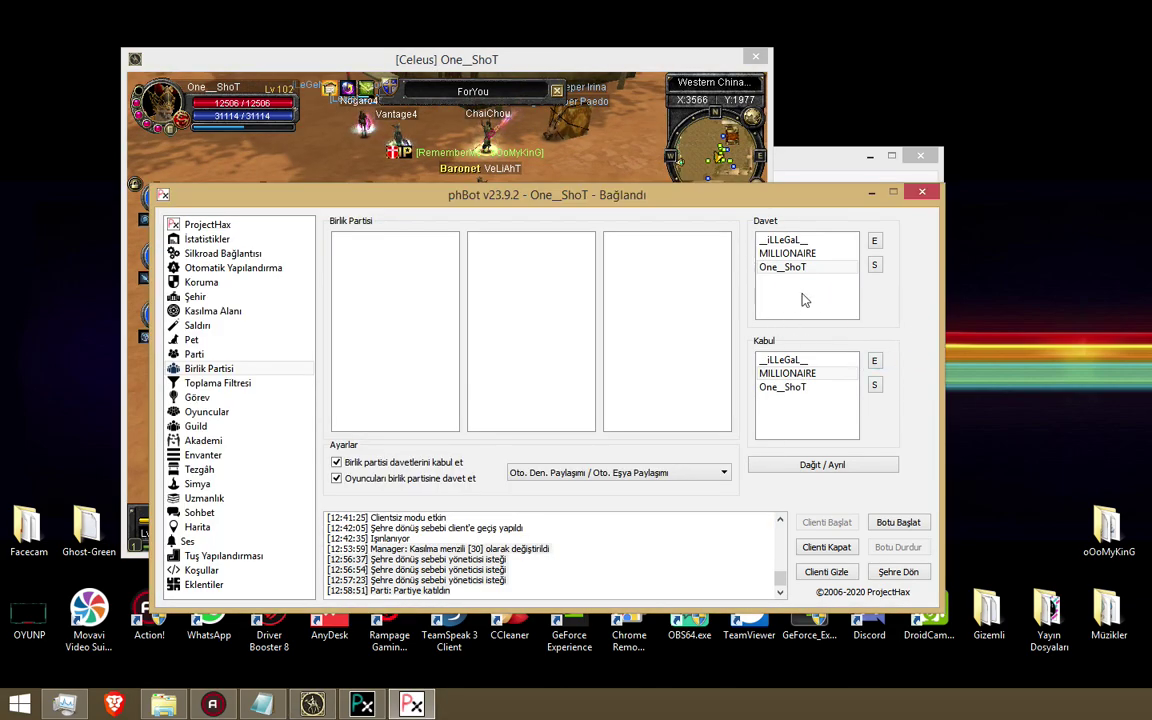
Remove the first account's own character name from the Kabul and Davet lists.
left_click(813, 390)
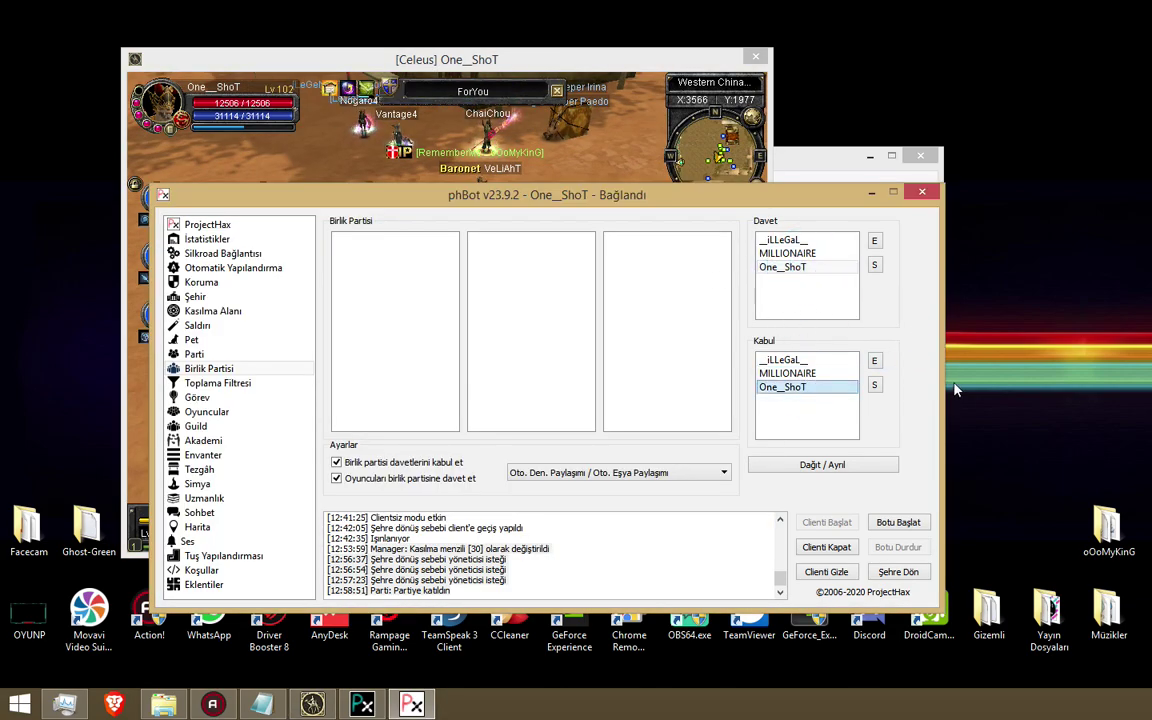
left_click(874, 385)
left_click(782, 267)
left_click(874, 264)
Set the union party sharing mode to Oto. Den. Paylaşımı / Oto. Eşya Paylaşımı and select the second Davet entry.
left_click(660, 474)
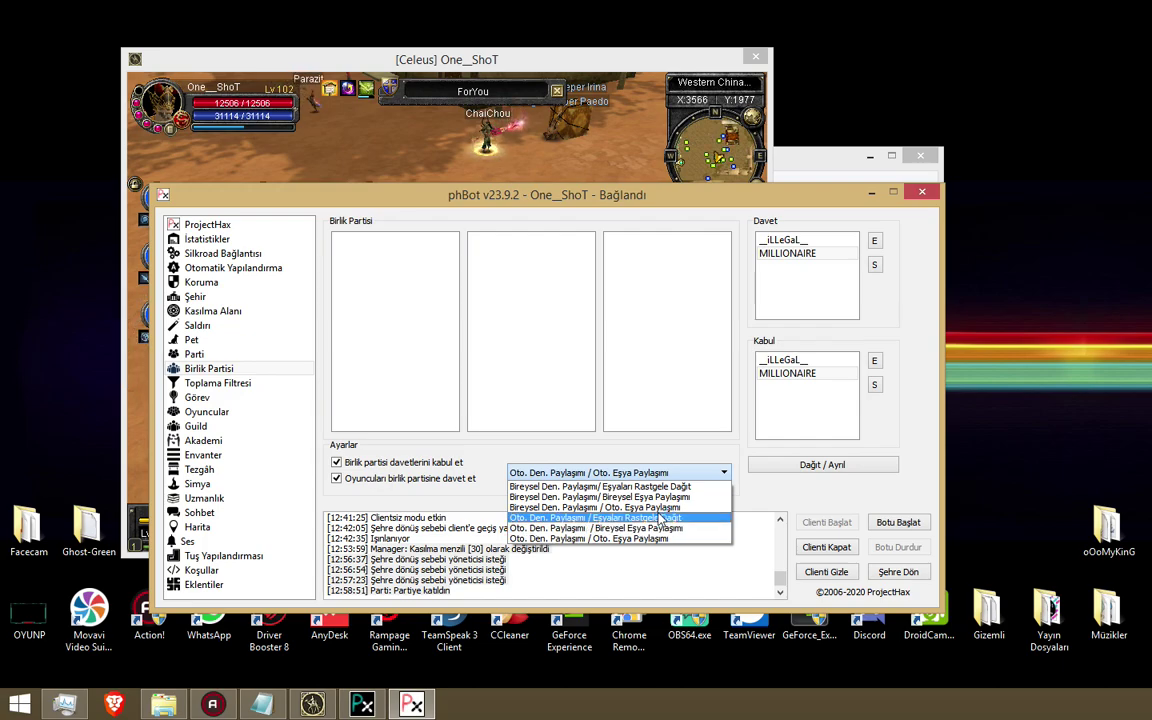
left_click(612, 540)
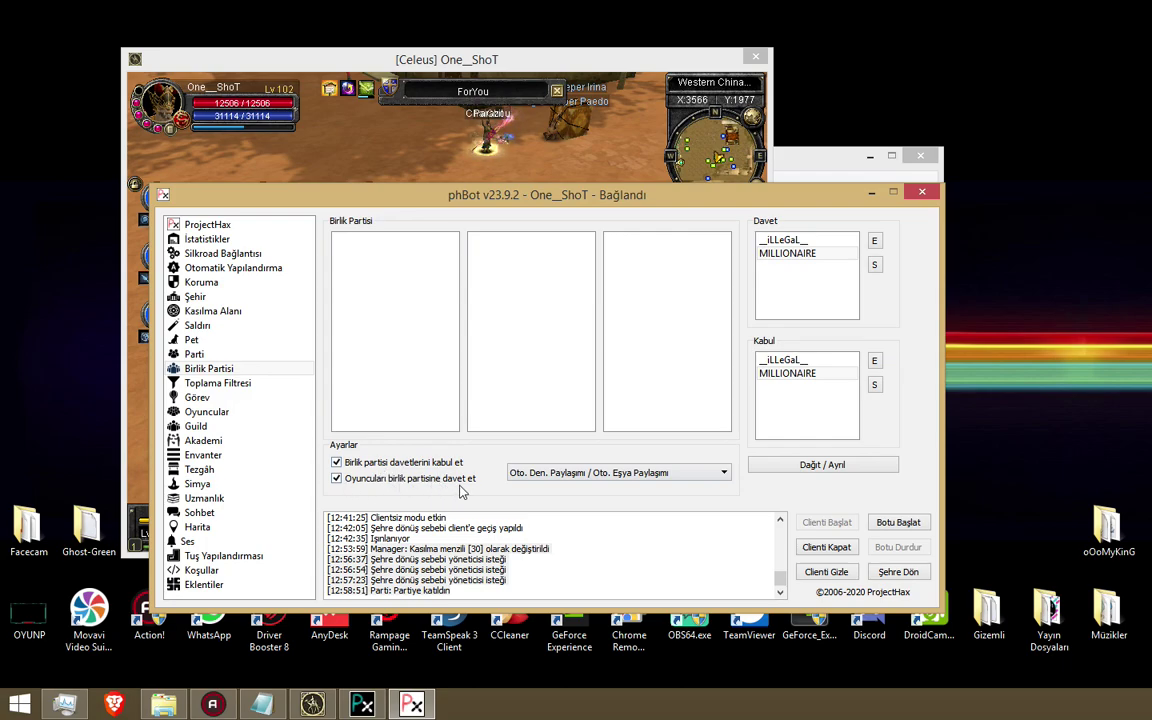
left_click(792, 253)
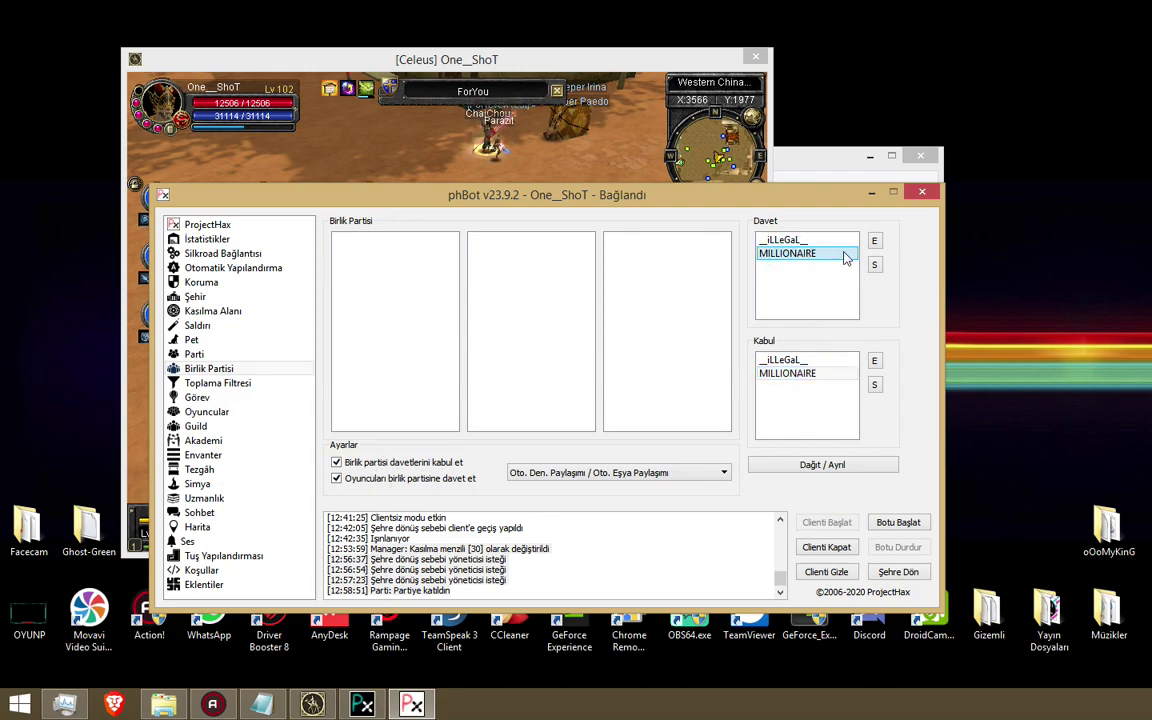
Walk the character through the town in the game client to the crowd of players near the Arena Manager.
left_click(797, 290)
left_click(473, 165)
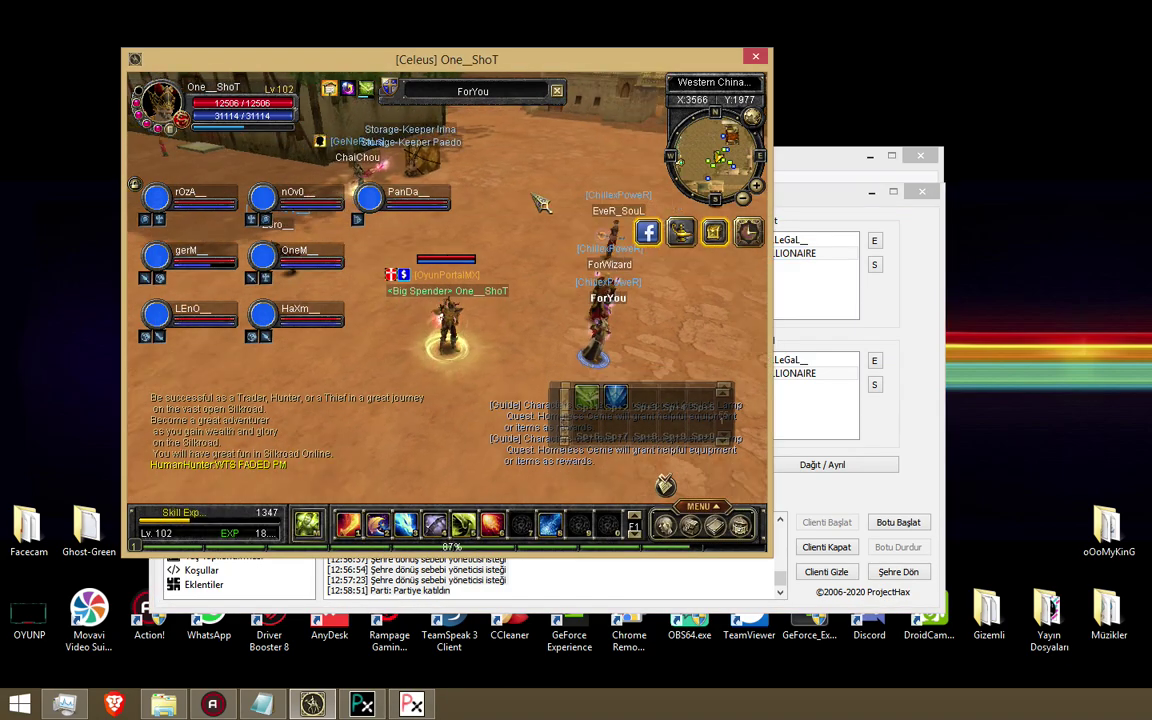
left_click_drag(471, 263, 583, 260)
left_click(510, 180)
left_click(538, 164)
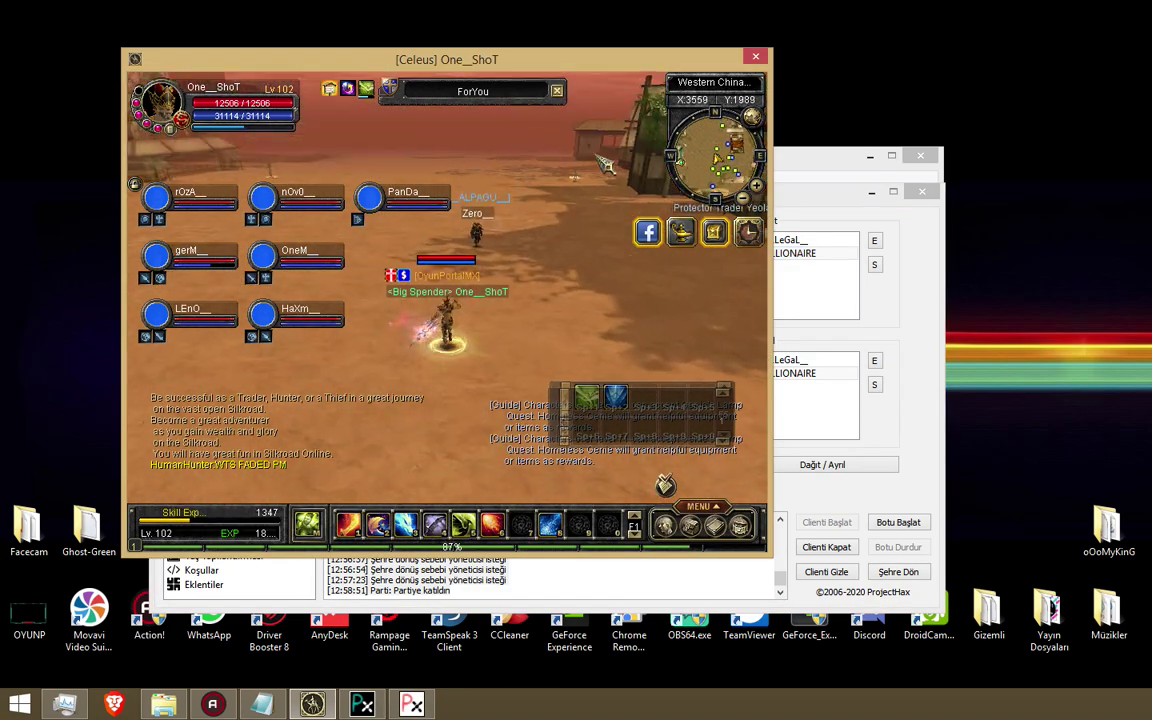
left_click(465, 188)
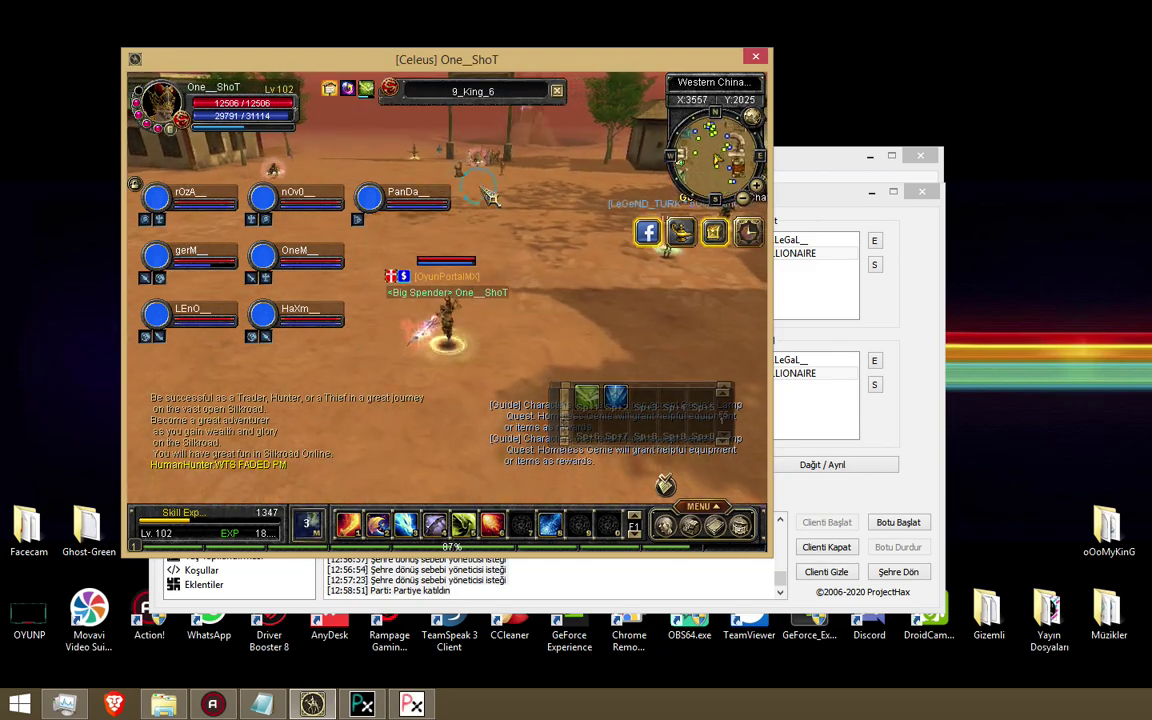
left_click(517, 173)
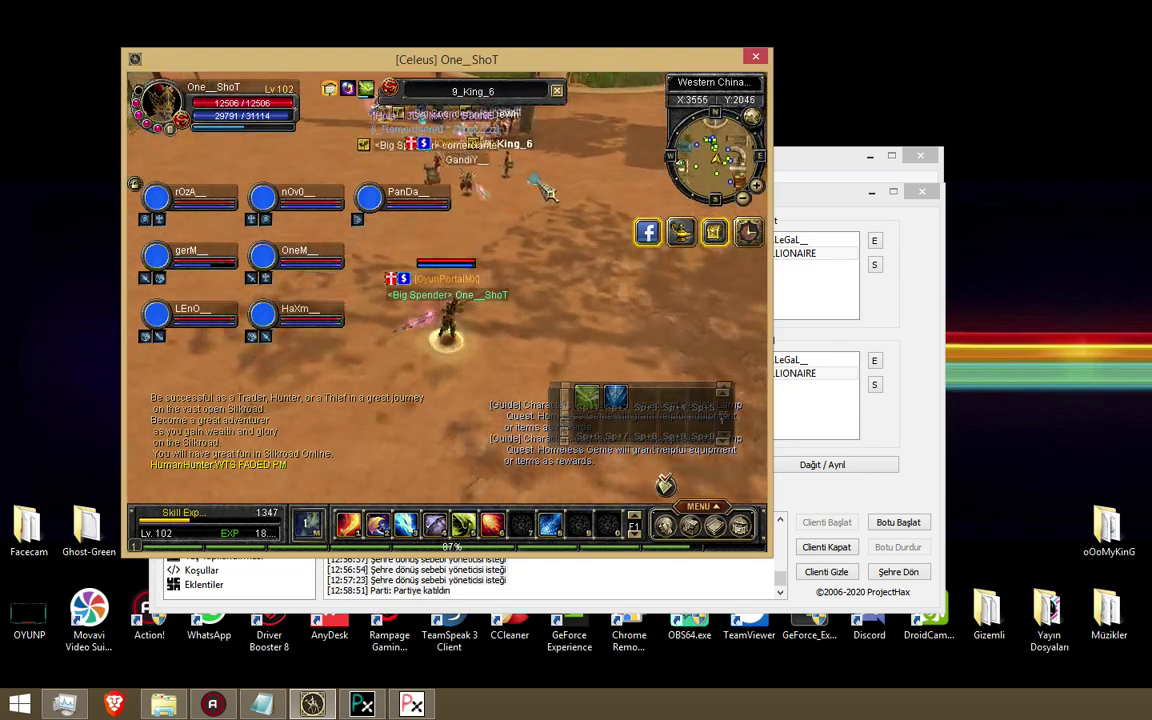
left_click(540, 220)
left_click_drag(573, 229, 537, 350)
left_click(507, 352)
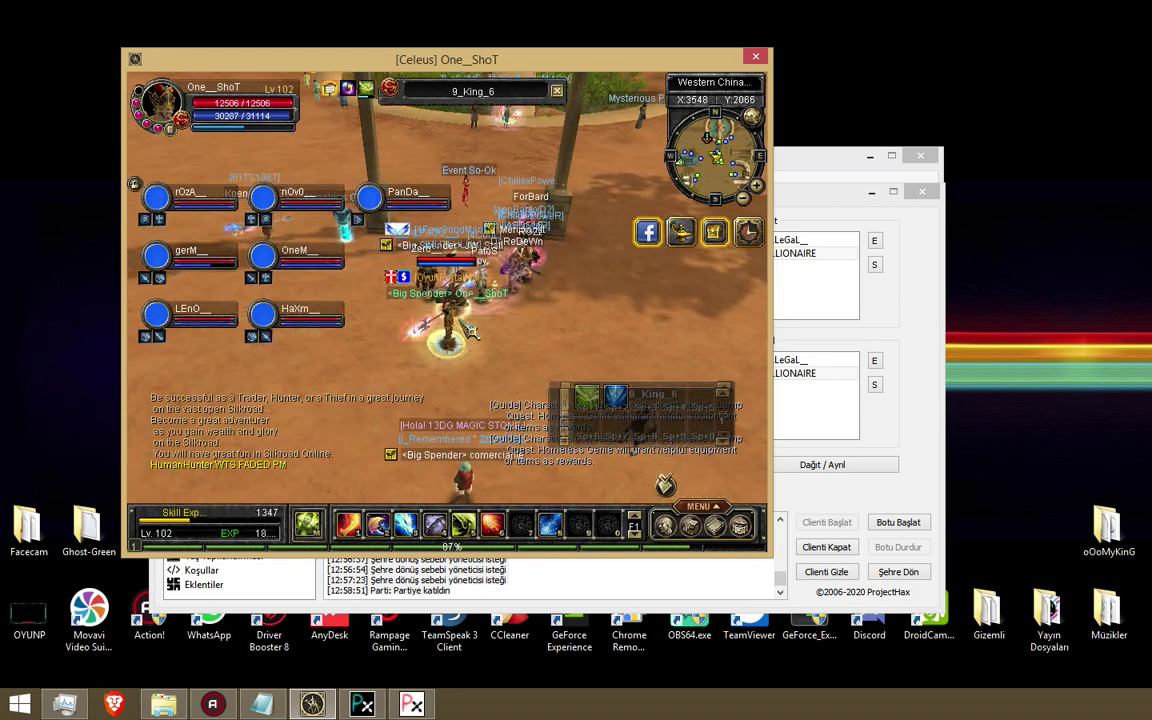
Compare the second Kabul and Davet entries in phBot with the players standing around the character in the game client.
left_click(815, 405)
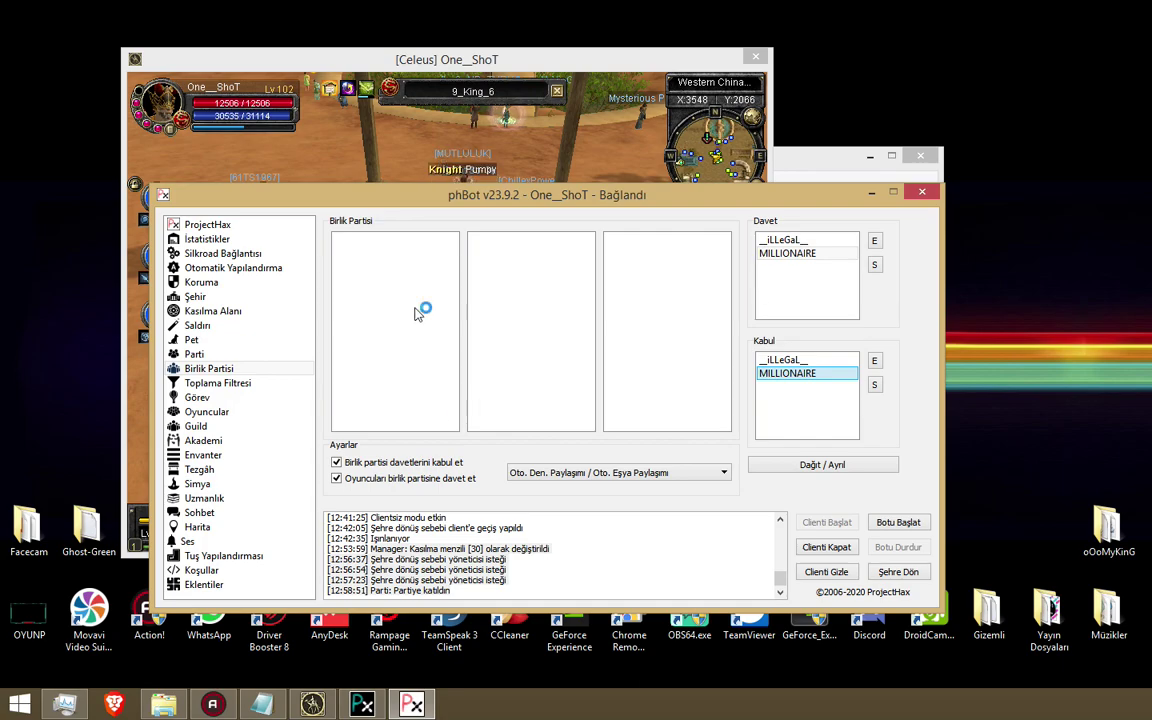
left_click(452, 179)
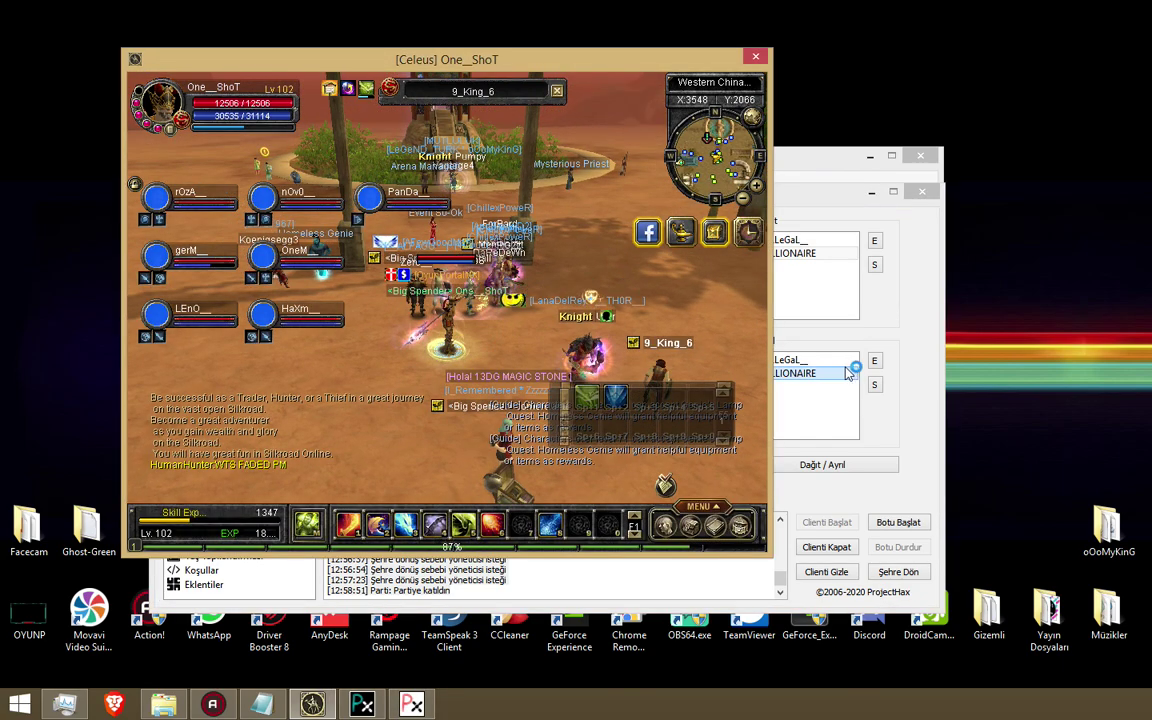
left_click(828, 299)
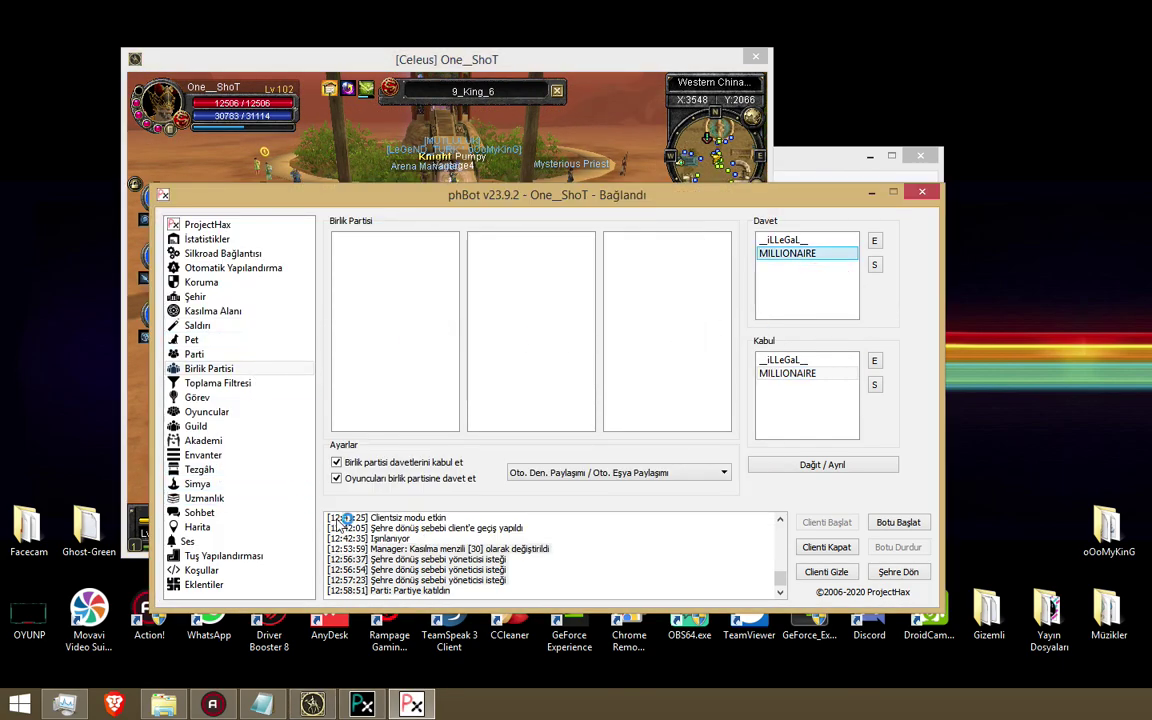
View the Akademi and Uzmanlık settings in phBot and open its Harita page.
left_click(241, 442)
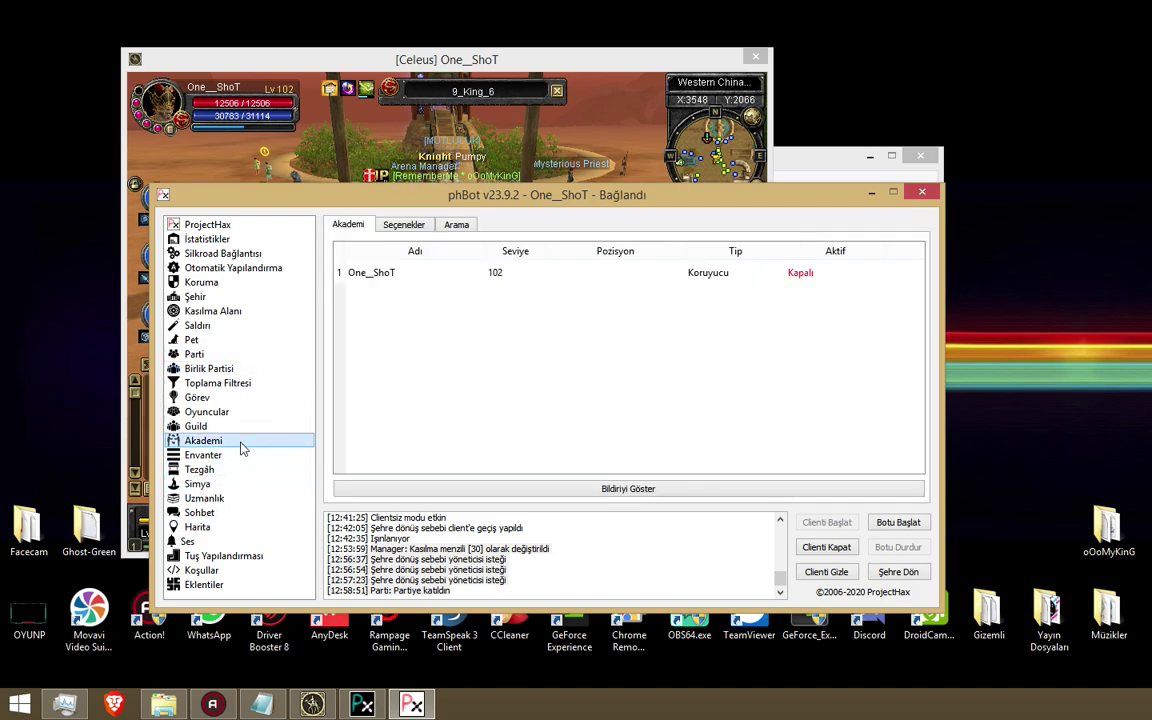
left_click(239, 497)
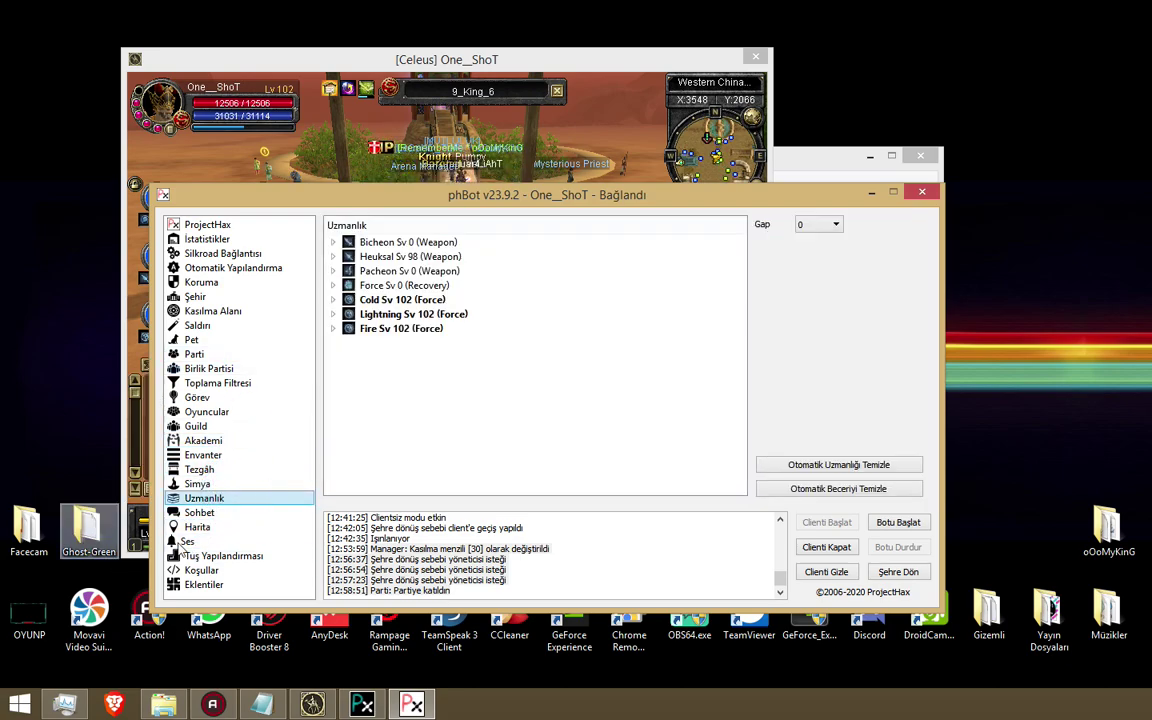
left_click(210, 527)
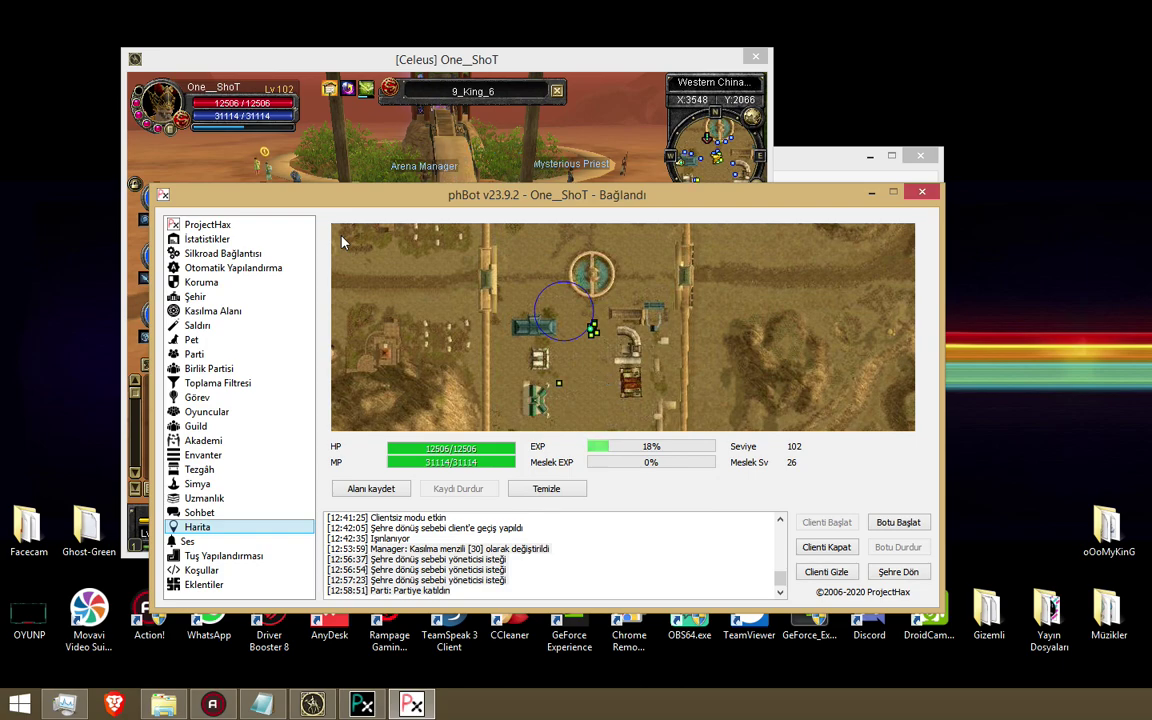
Walk the character past the Arena Manager's crowd toward the fountain in the game client and return to phBot's Harita.
left_click(345, 177)
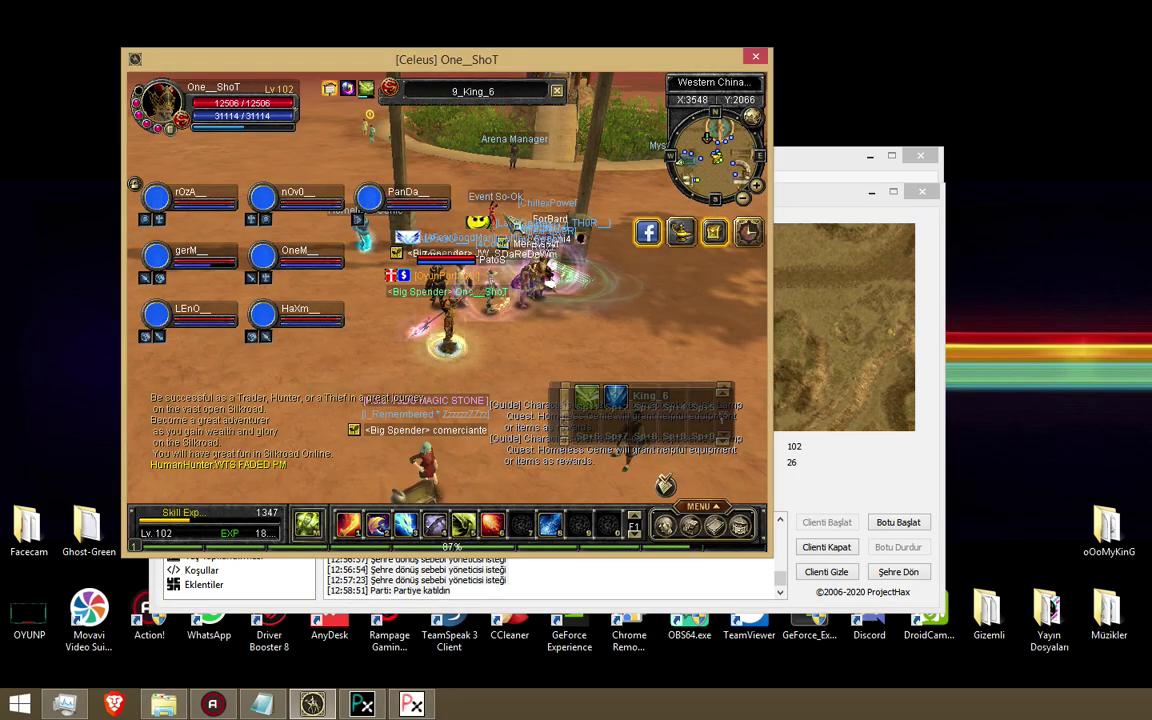
left_click(622, 257)
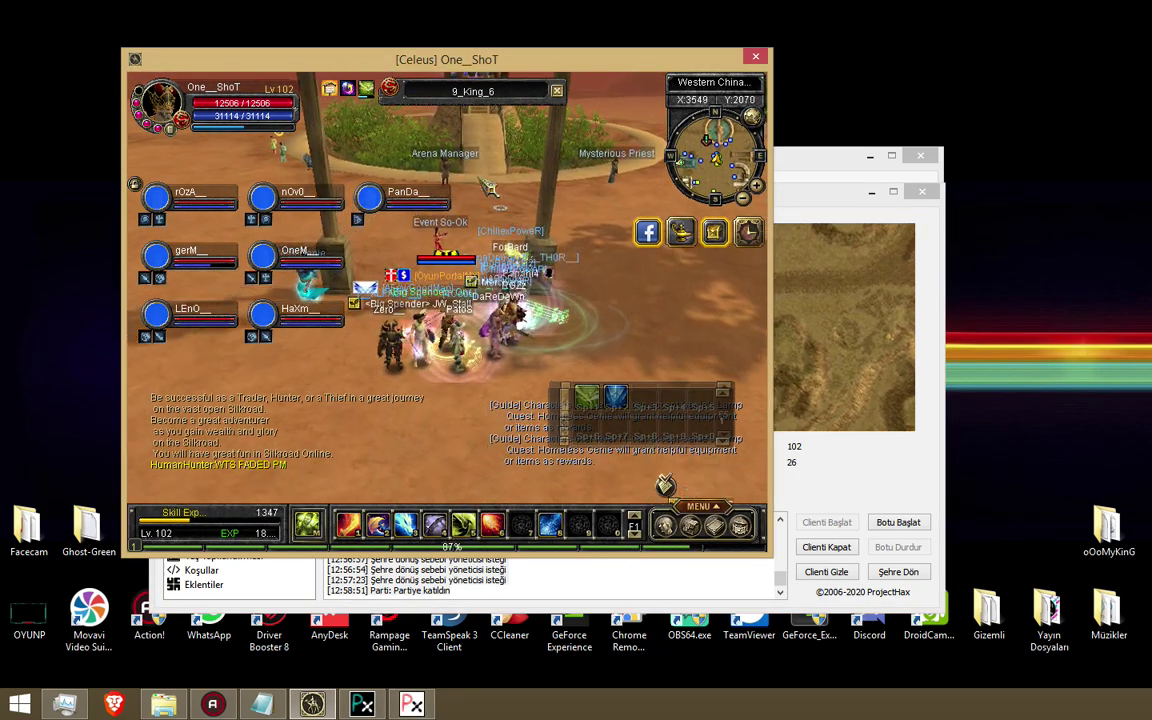
left_click(835, 468)
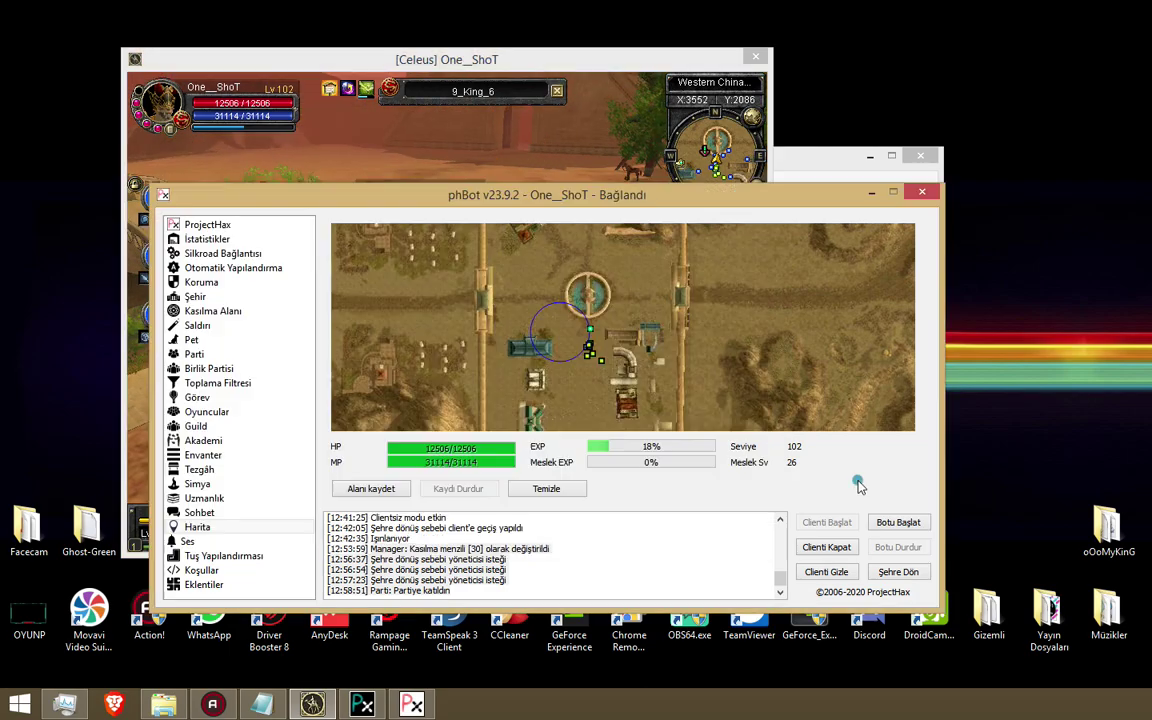
Walk the character east of the fountain by choosing destination points on phBot's map.
left_click(622, 376)
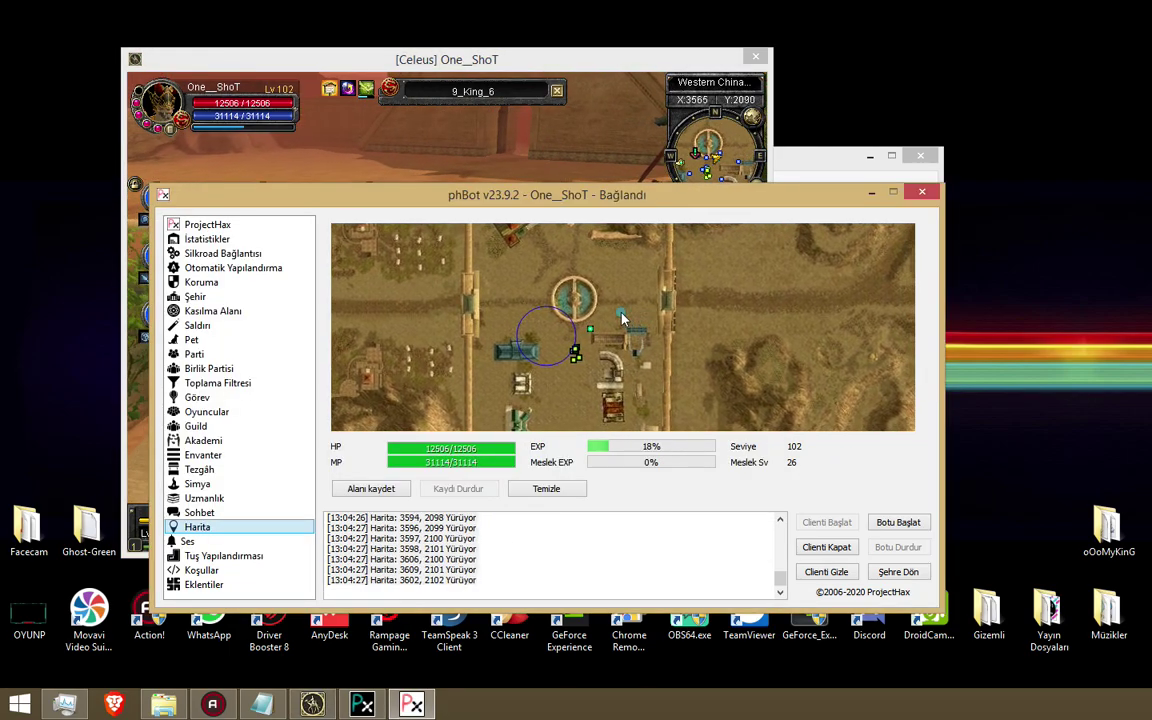
left_click(621, 317)
left_click(620, 150)
left_click(869, 497)
left_click(673, 302)
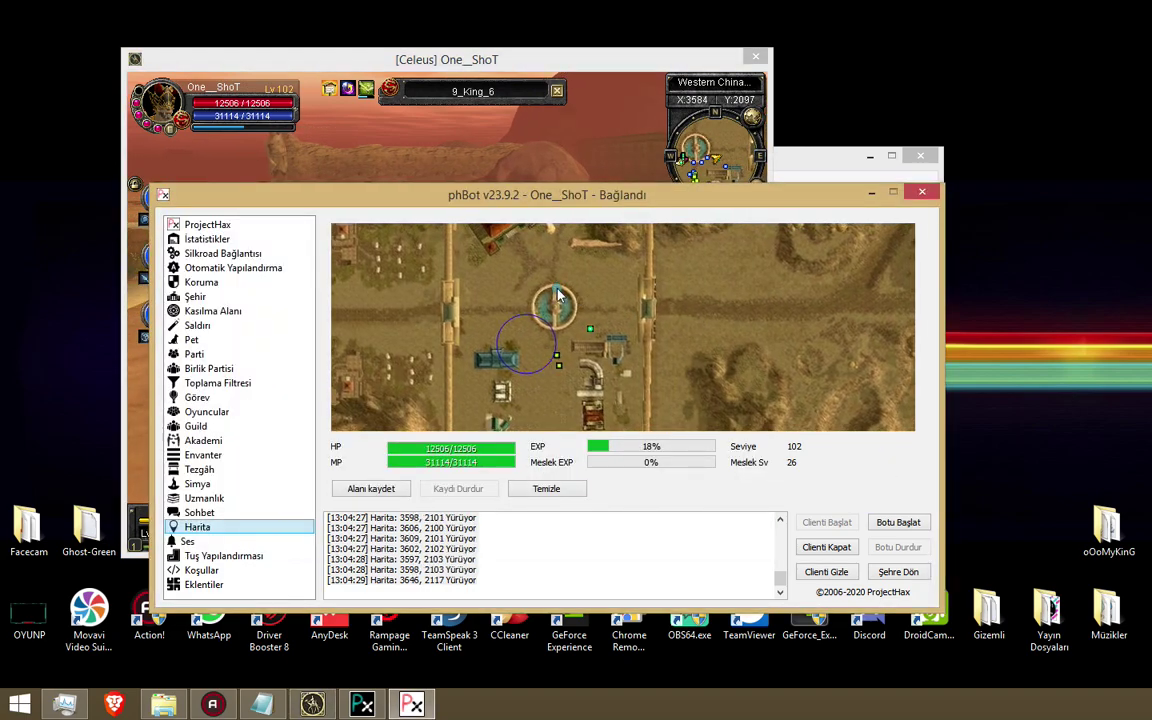
Send the character back toward the fountain through a series of destination points on phBot's map.
left_click(562, 277)
left_click(582, 268)
left_click(589, 266)
left_click(580, 268)
left_click(575, 269)
left_click(573, 269)
left_click(572, 270)
left_click(586, 336)
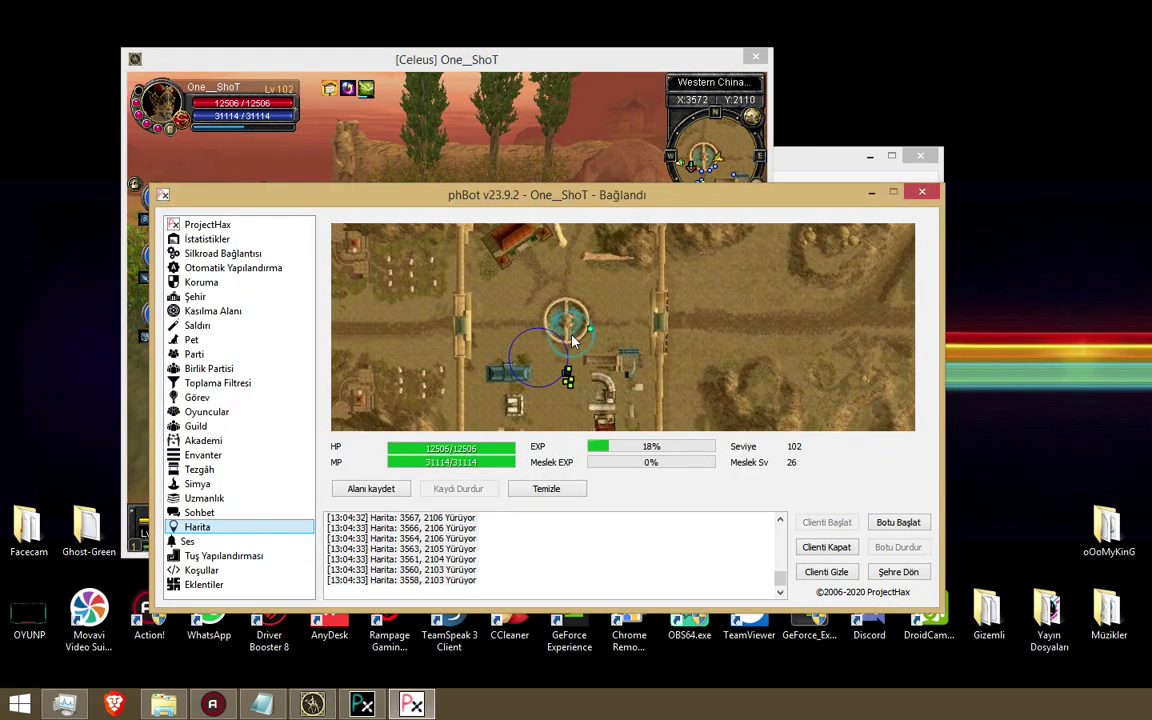
Choose Jangan from the map's Boyut Geçidi destinations for Donwhang and hide the game client.
right_click(575, 326)
mouse_move(661, 432)
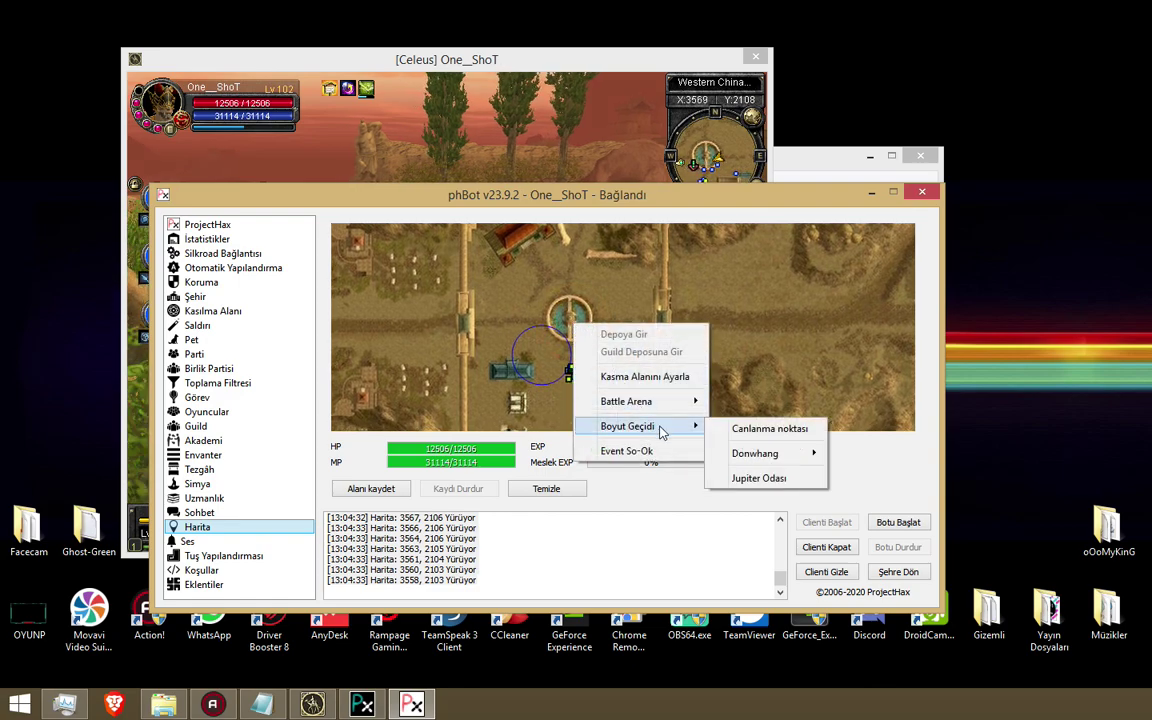
mouse_move(746, 455)
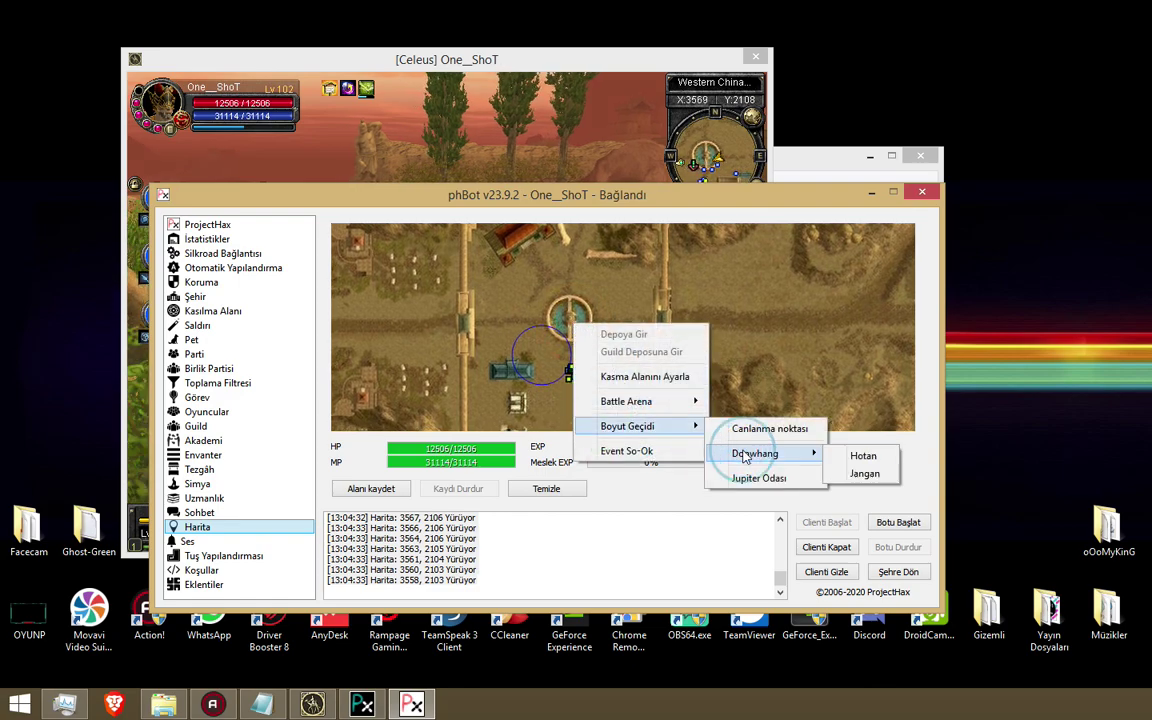
left_click(855, 476)
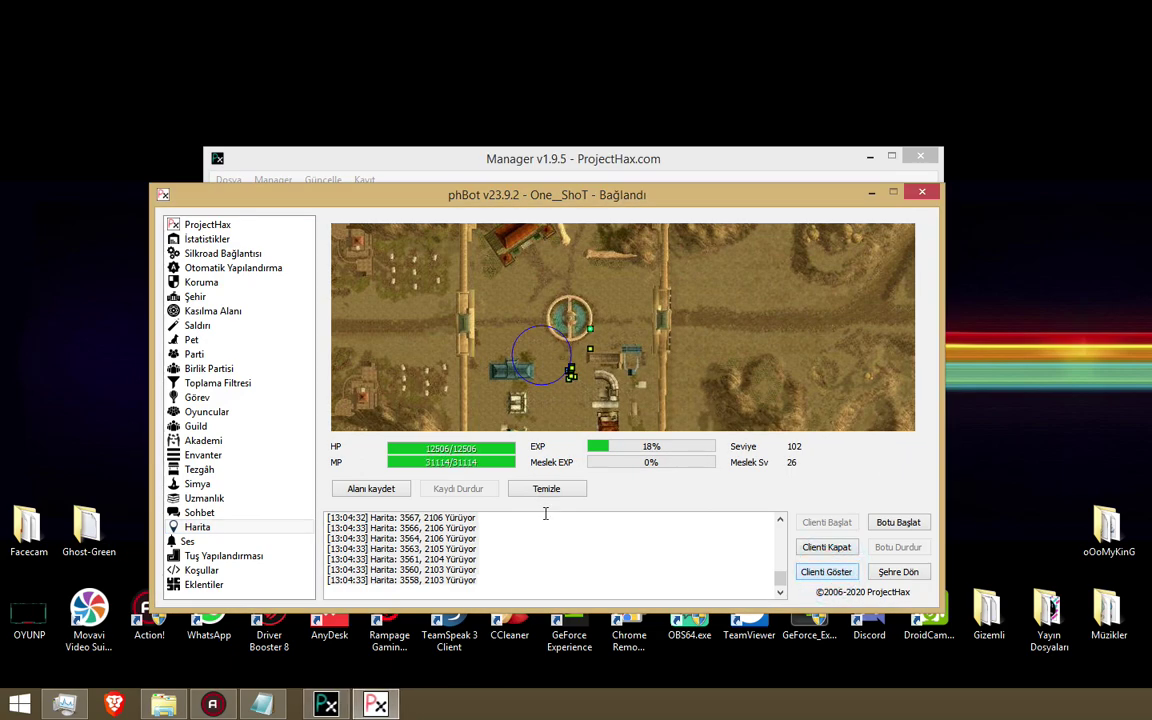
Bring up the Boyut Geçidi teleport options for Donwhang again on phBot's map.
right_click(573, 317)
mouse_move(625, 420)
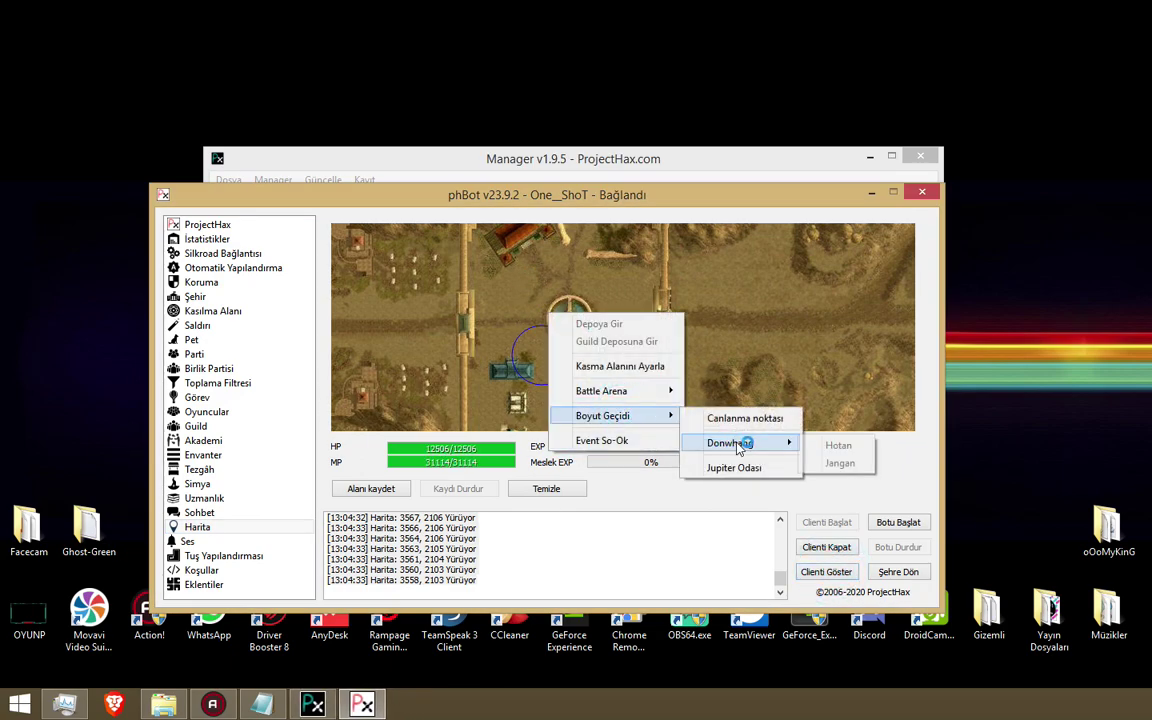